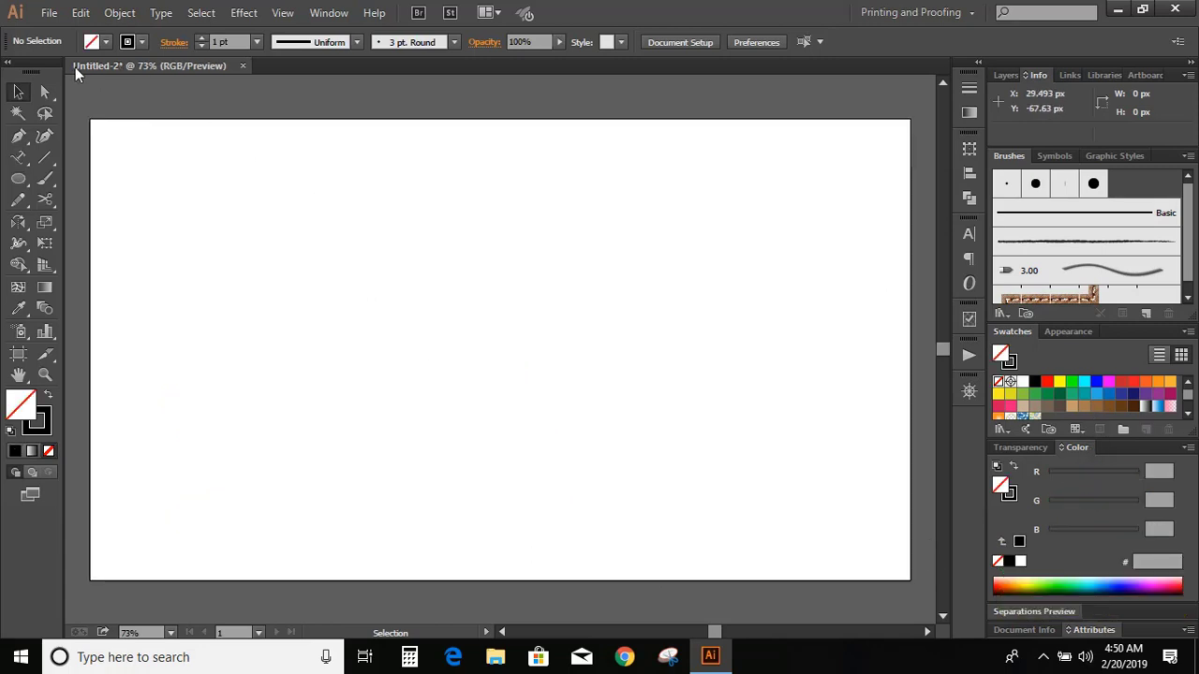
# Step: Draw a circle about 373 px in diameter near the artboard's center and move it slightly upward
pyautogui.moveTo(18, 178); pyautogui.dragTo(101, 225)
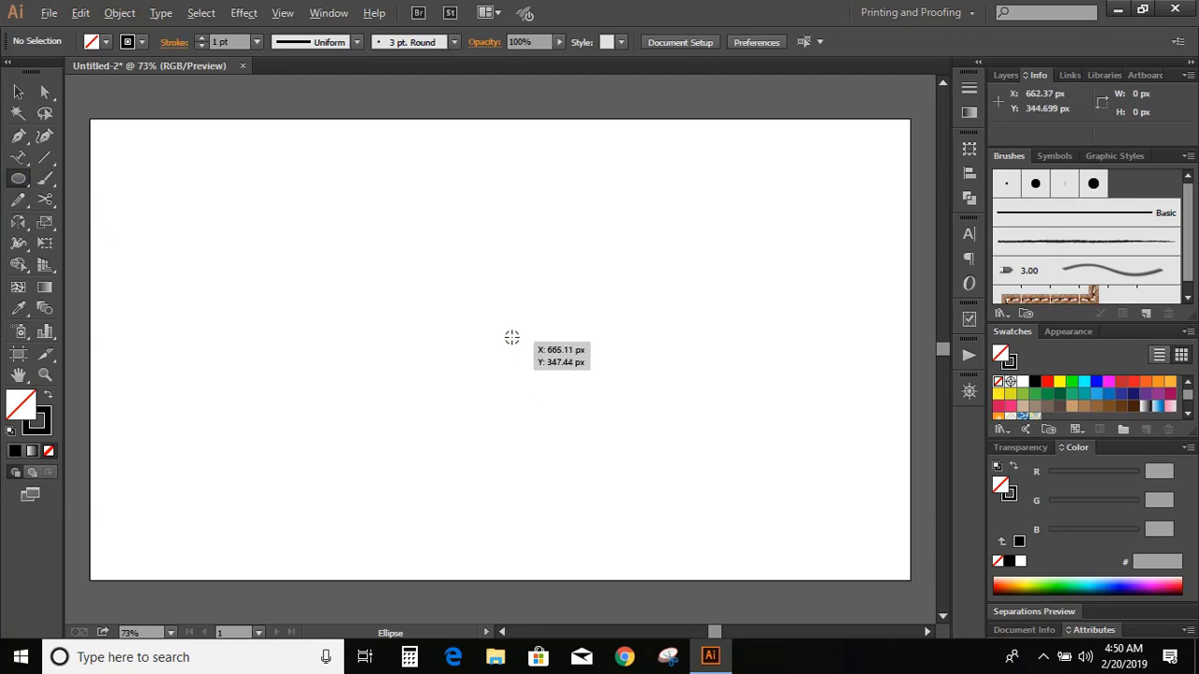
pyautogui.moveTo(511, 337); pyautogui.dragTo(624, 422)
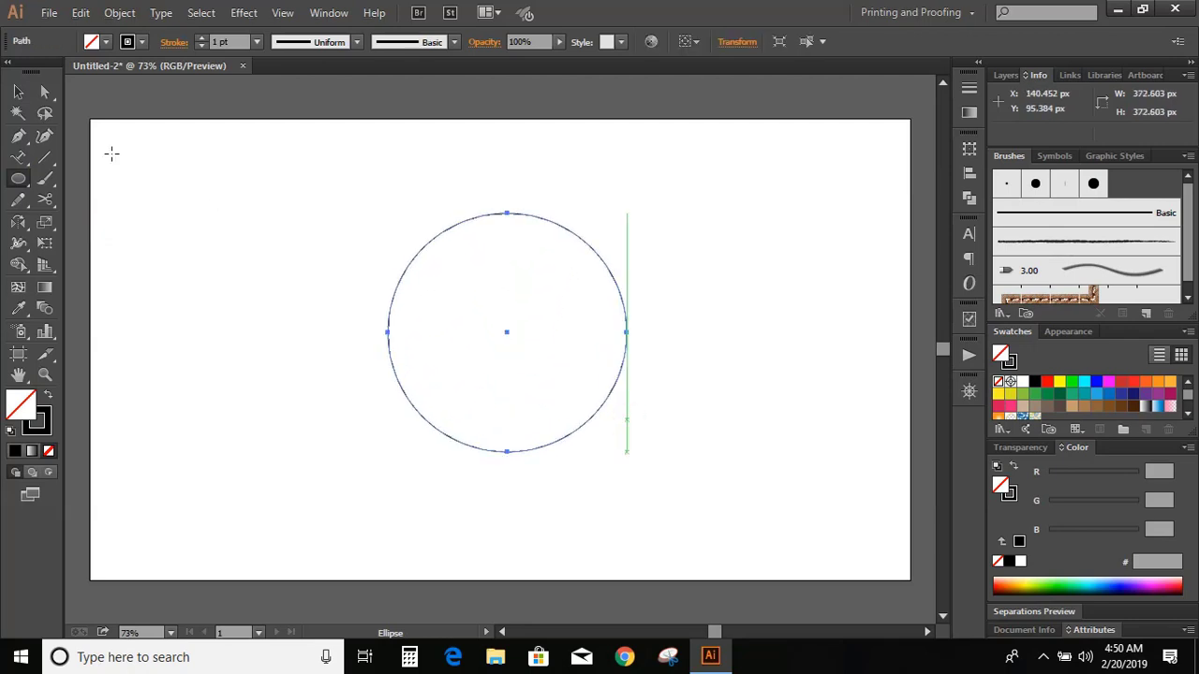
pyautogui.press('v')
pyautogui.click(308, 319)
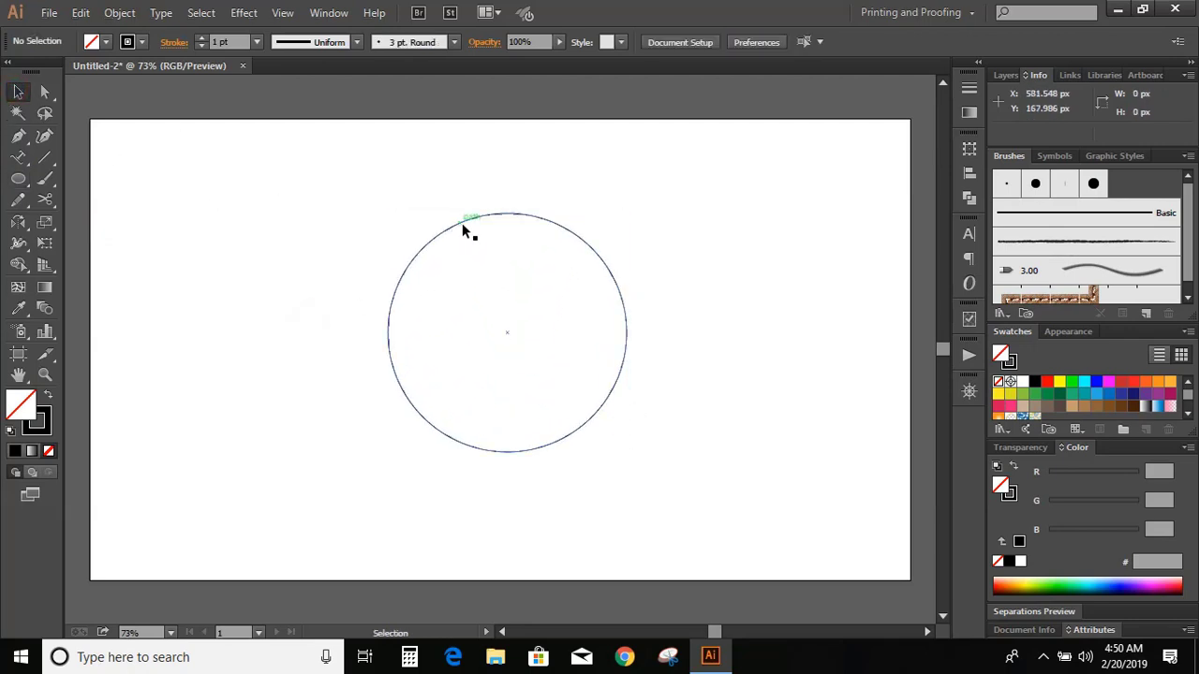
pyautogui.moveTo(461, 223); pyautogui.dragTo(448, 190)
pyautogui.click(691, 256)
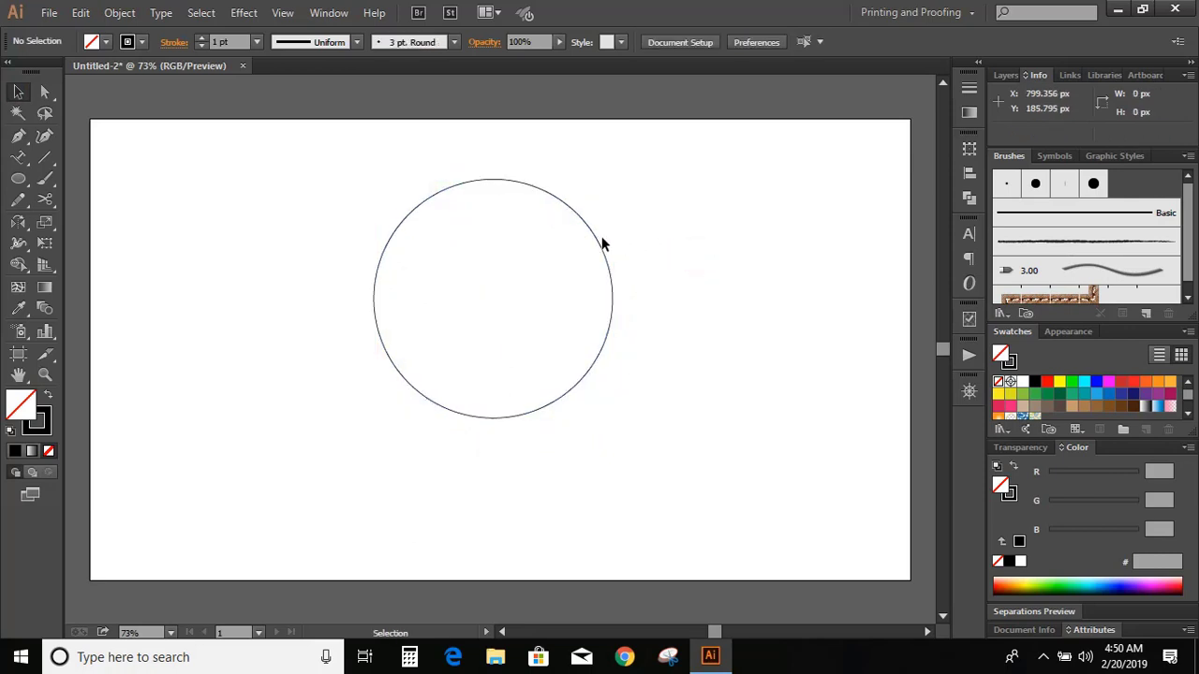
# Step: Duplicate the circle downward and reshape the copy into a wide, flat ellipse overlapping the circle's lower edge
pyautogui.moveTo(597, 238); pyautogui.dragTo(593, 386)
pyautogui.moveTo(493, 326); pyautogui.dragTo(474, 380)
pyautogui.moveTo(612, 420); pyautogui.dragTo(717, 421)
pyautogui.click(661, 407)
pyautogui.moveTo(644, 392); pyautogui.dragTo(599, 397)
pyautogui.click(706, 367)
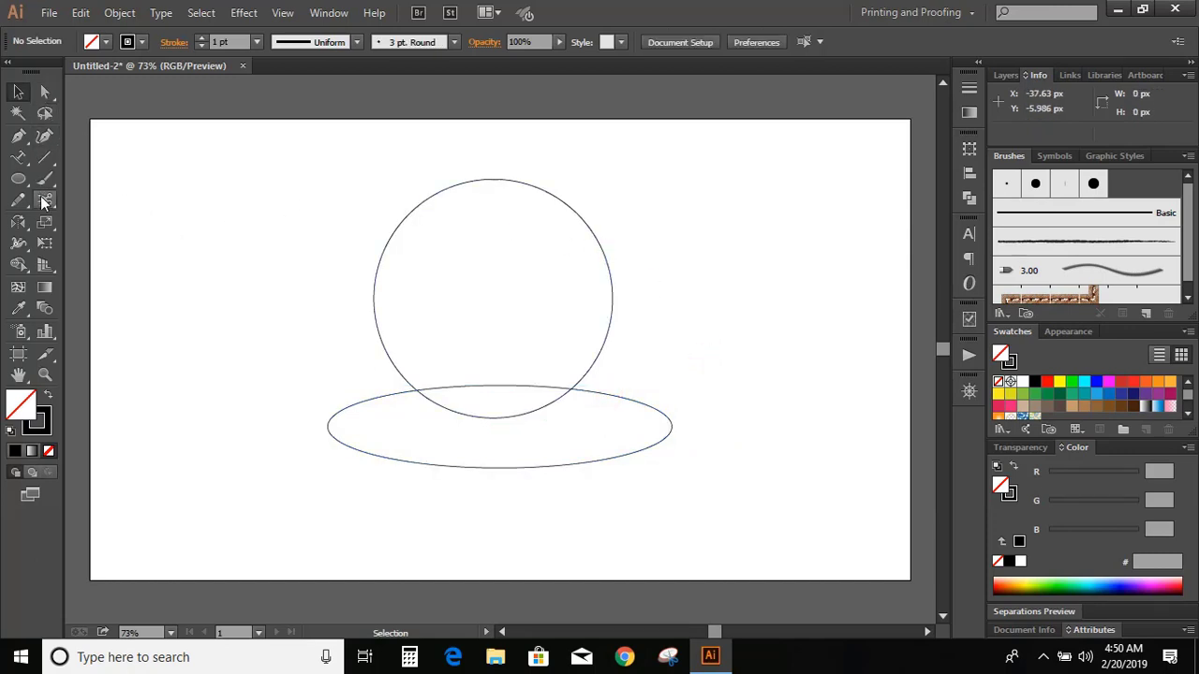
# Step: Cut the ellipse with the Scissors tool at two points on its upper edge and delete the lower portion, keeping the top arc
pyautogui.moveTo(45, 198); pyautogui.dragTo(116, 215)
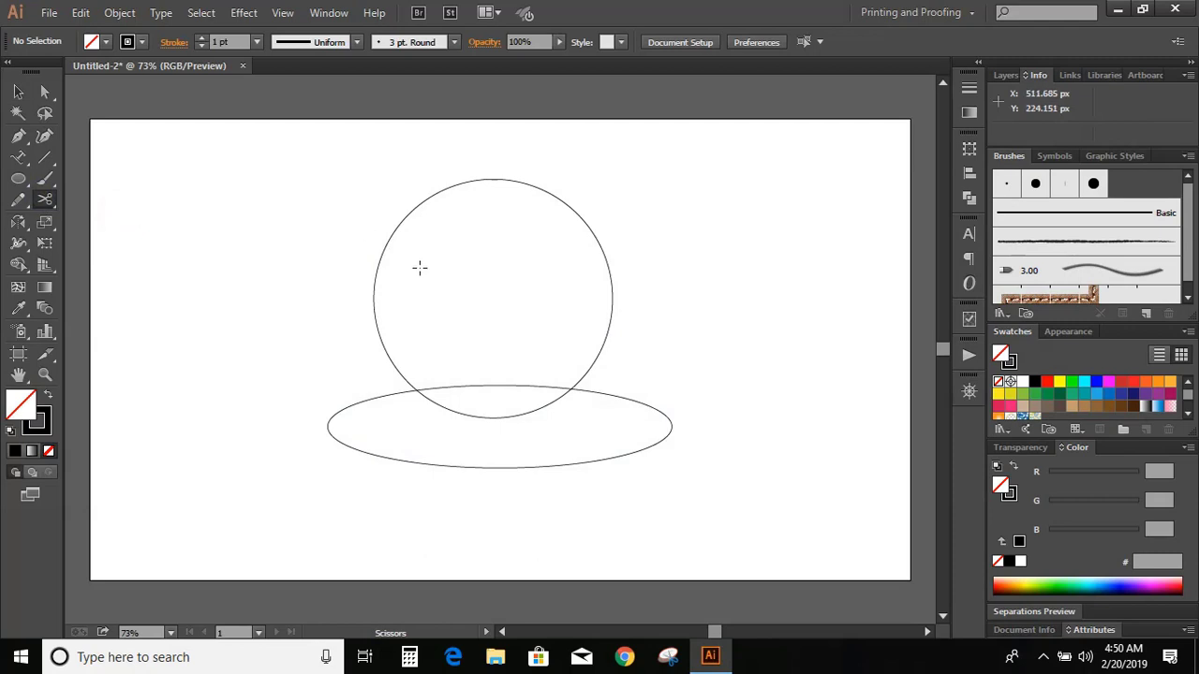
pyautogui.click(362, 400)
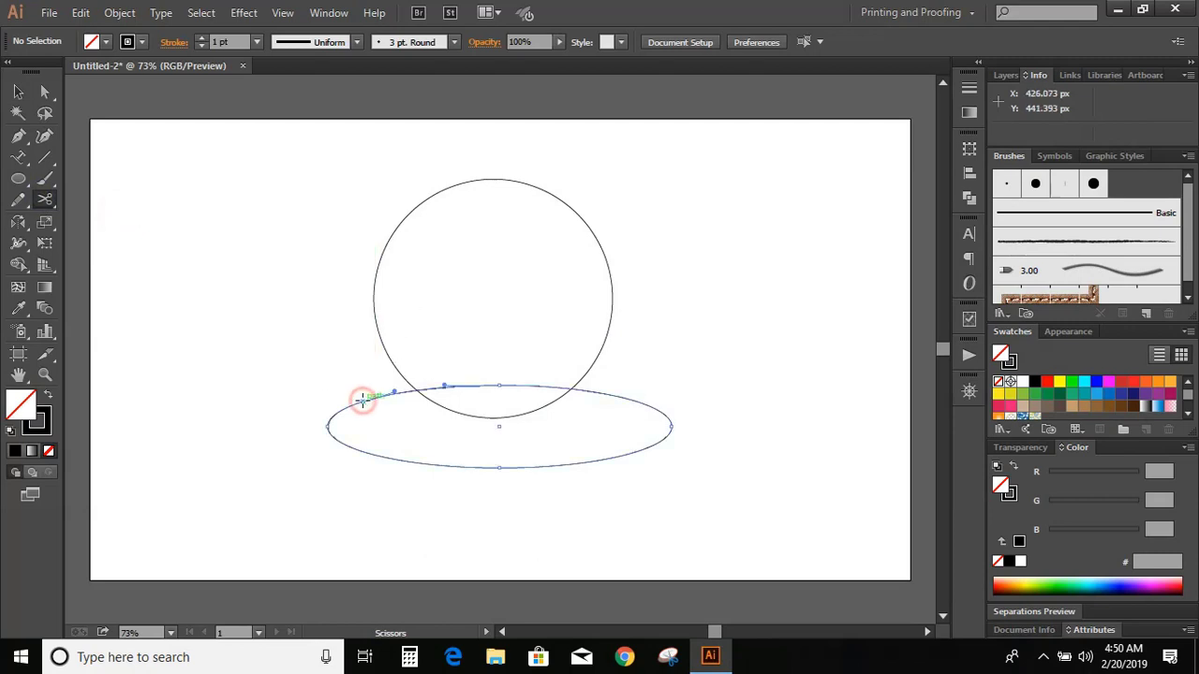
pyautogui.click(610, 396)
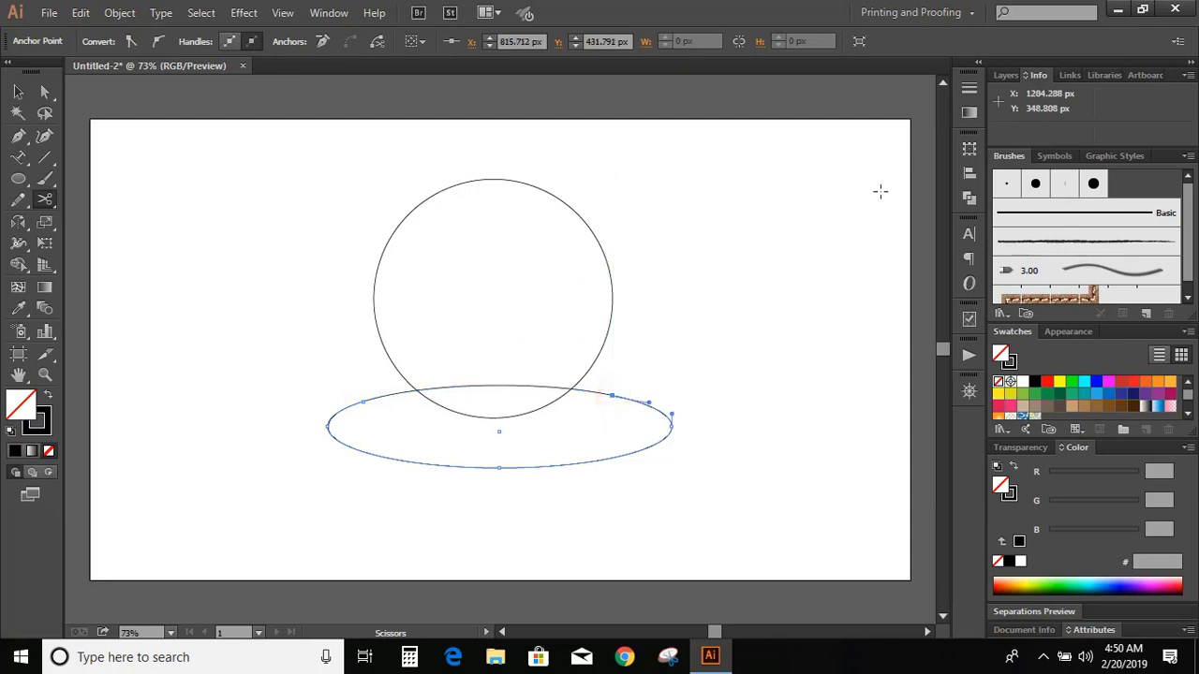
pyautogui.click(17, 93)
pyautogui.click(174, 308)
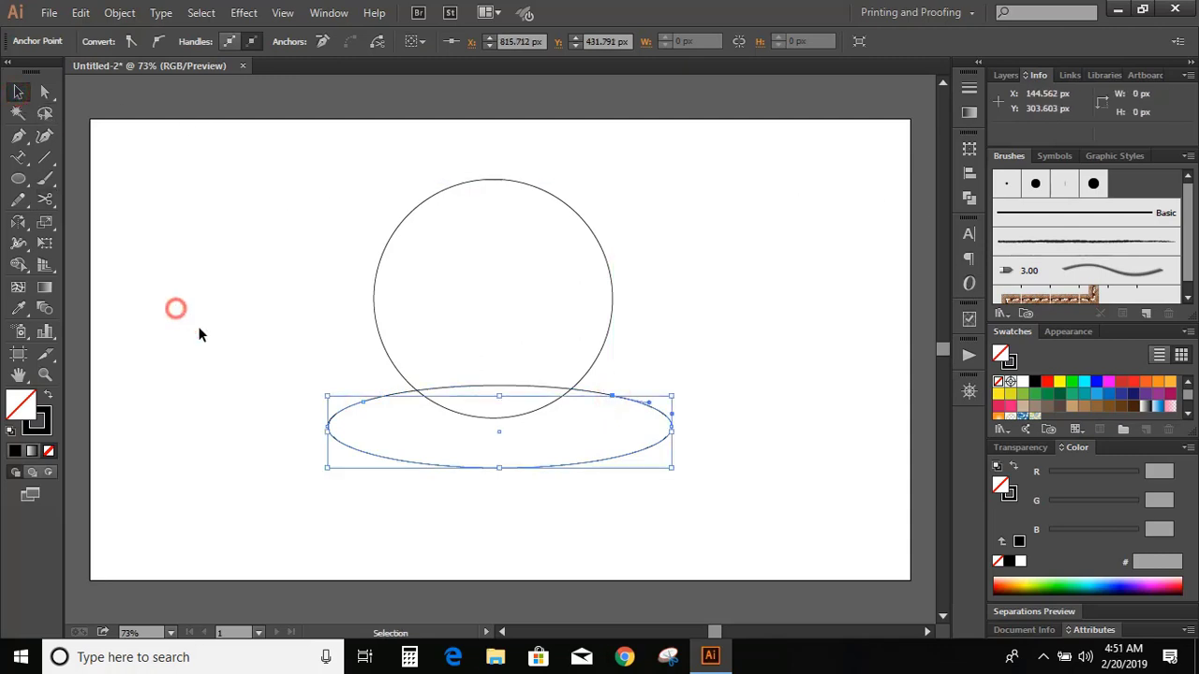
pyautogui.click(400, 463)
pyautogui.press('Delete')
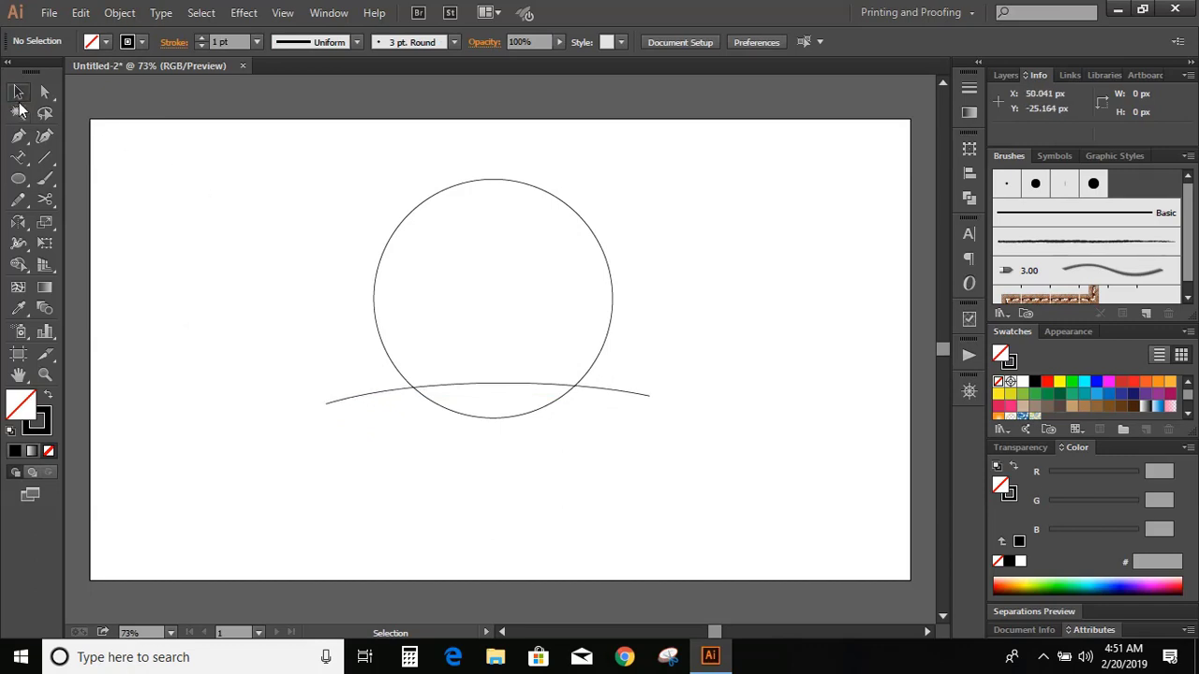
# Step: Add the text "Bobber's" along the arc with the Type on a Path tool, in Advertising Script Bold at 50 pt
pyautogui.click(20, 160)
pyautogui.click(111, 200)
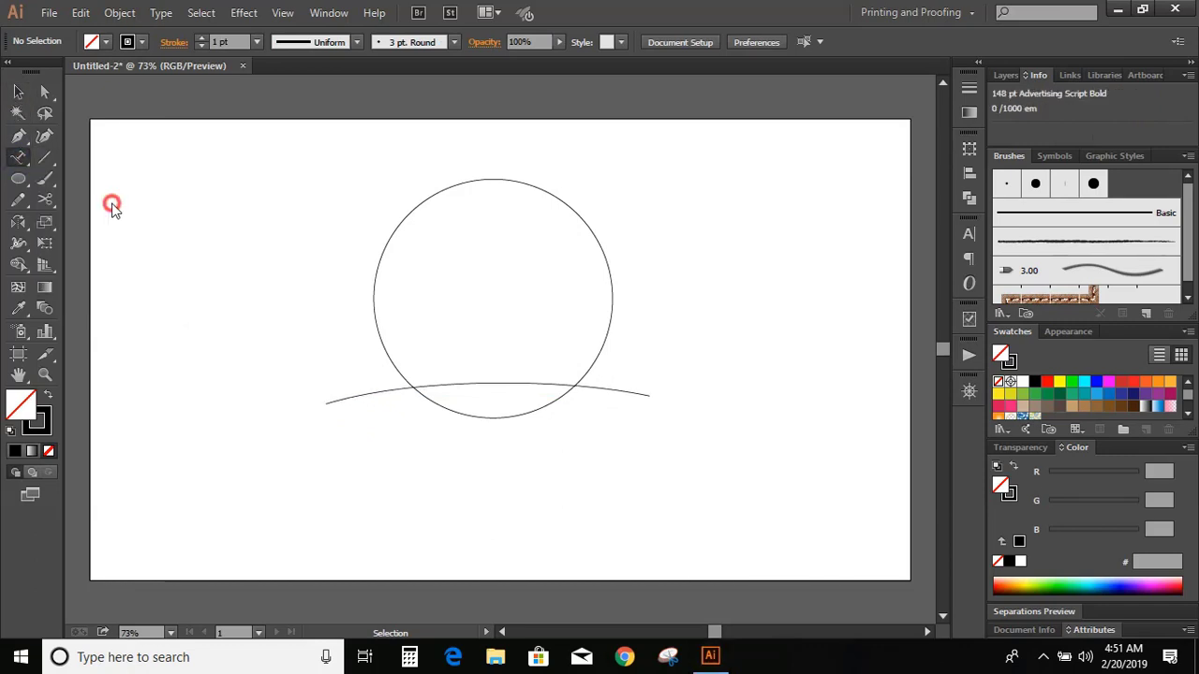
pyautogui.click(487, 382)
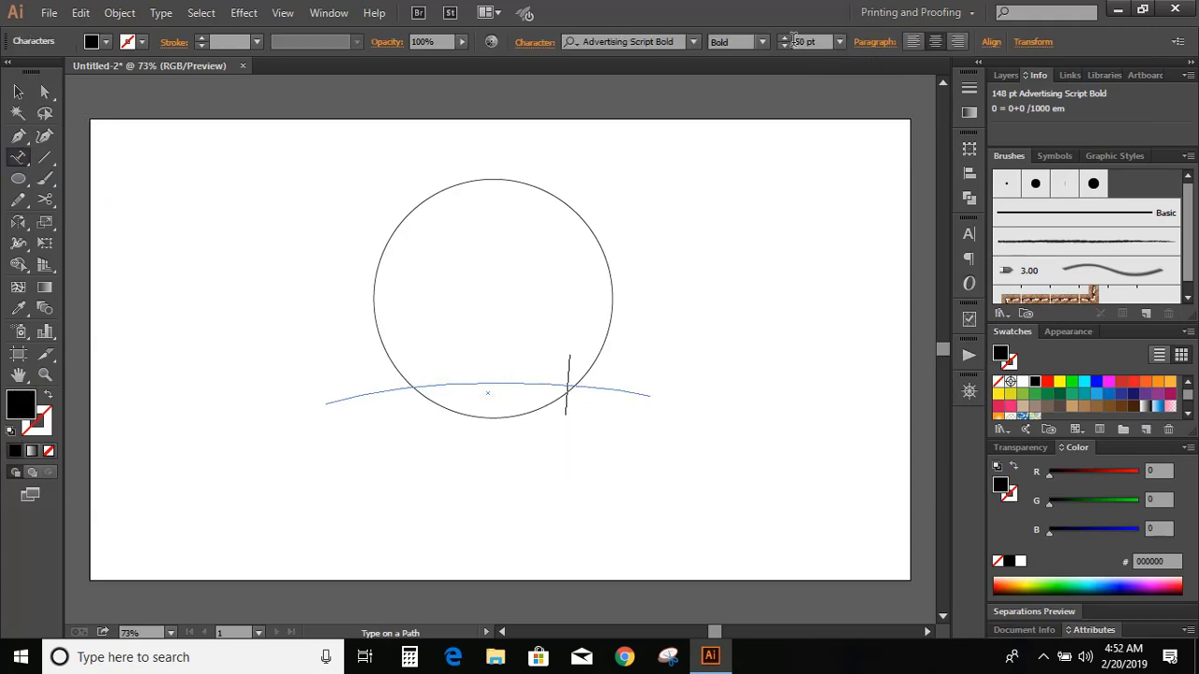
pyautogui.write('Bobber')
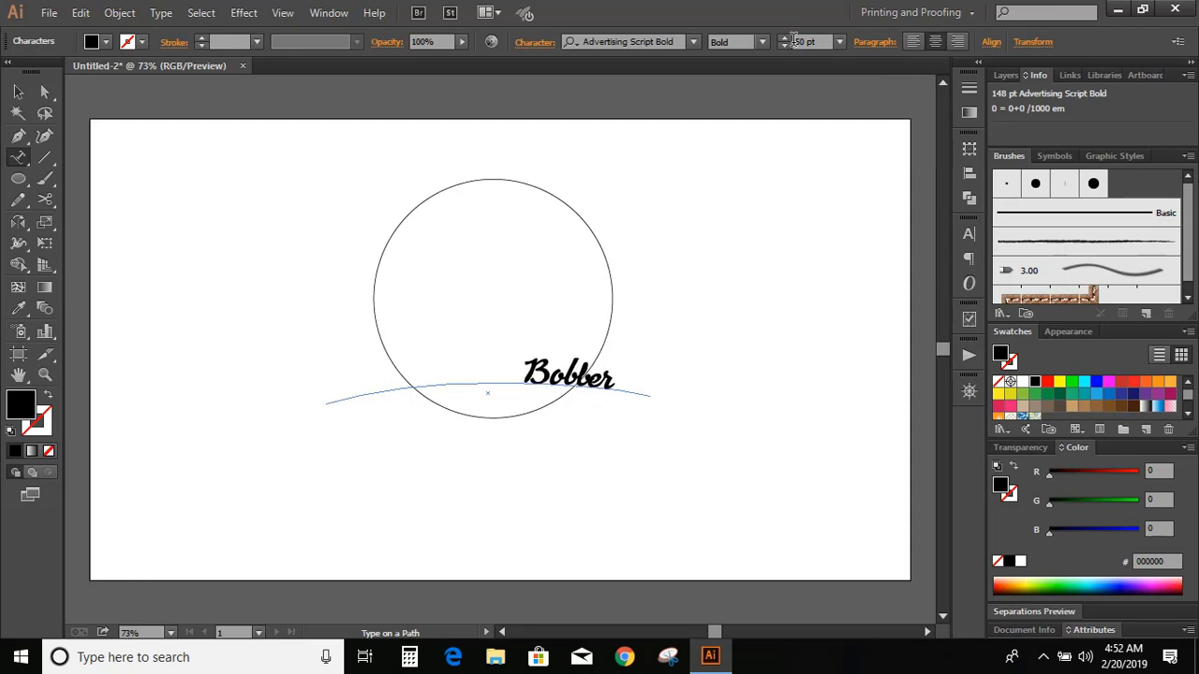
pyautogui.write("'")
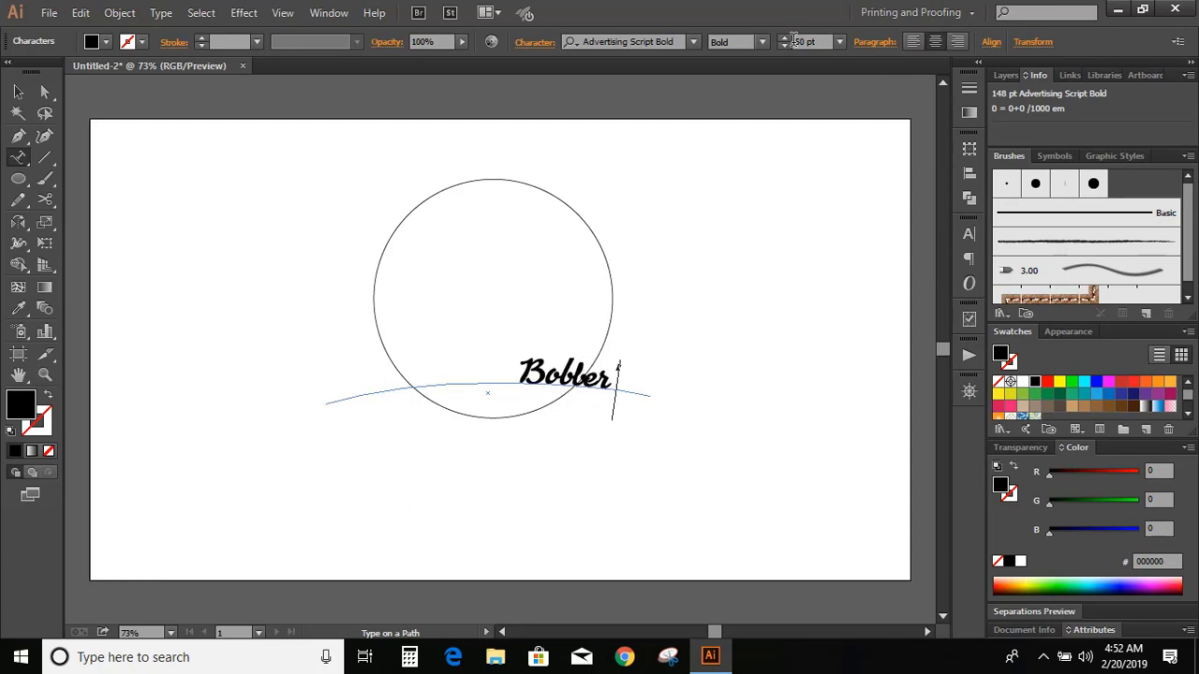
pyautogui.write('s')
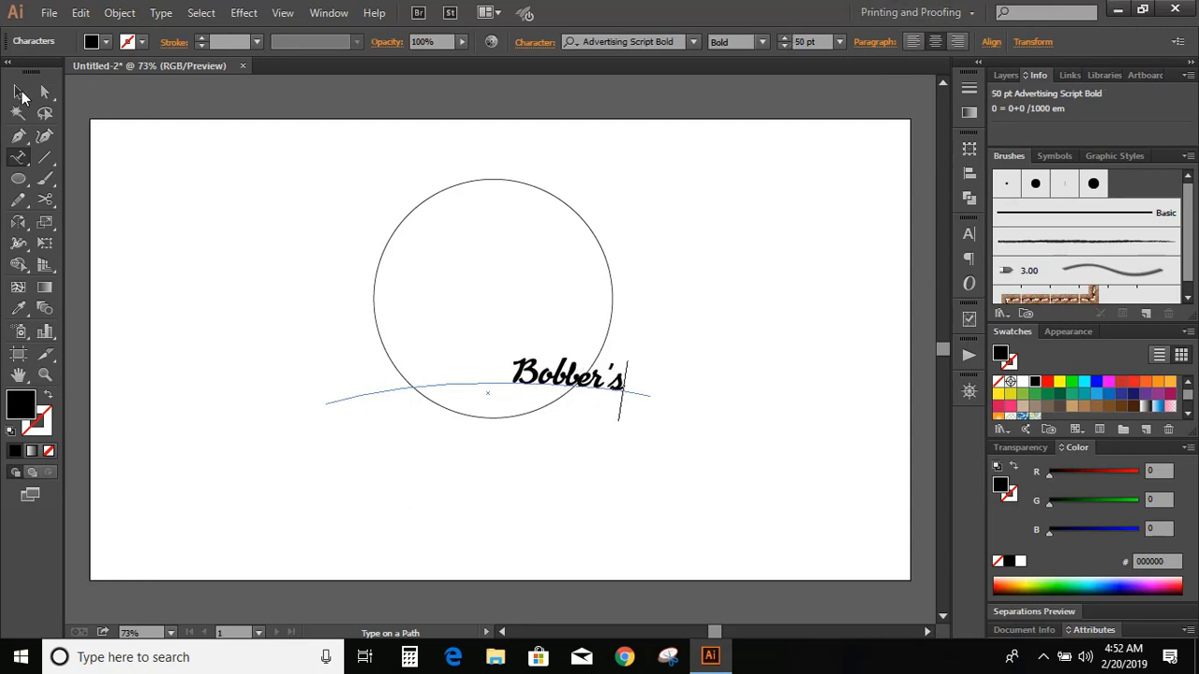
pyautogui.click(18, 91)
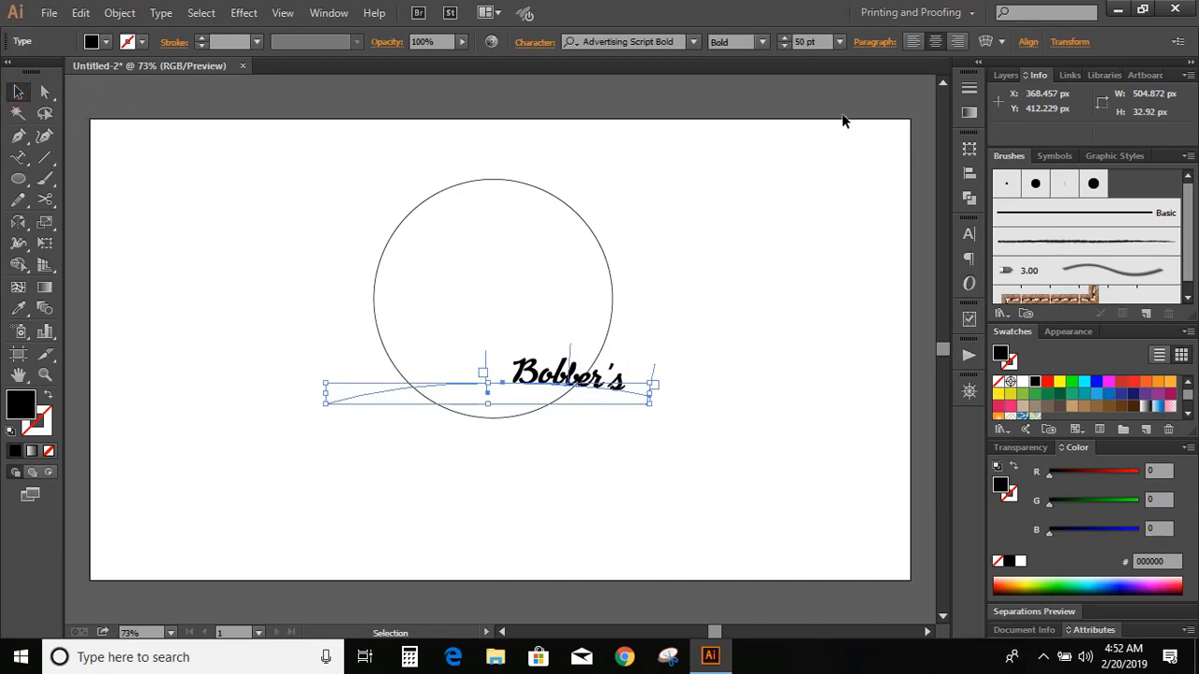
# Step: Move the path text's start bracket to the arc's left end and center-align "Bobber's" along the arc
pyautogui.click(958, 41)
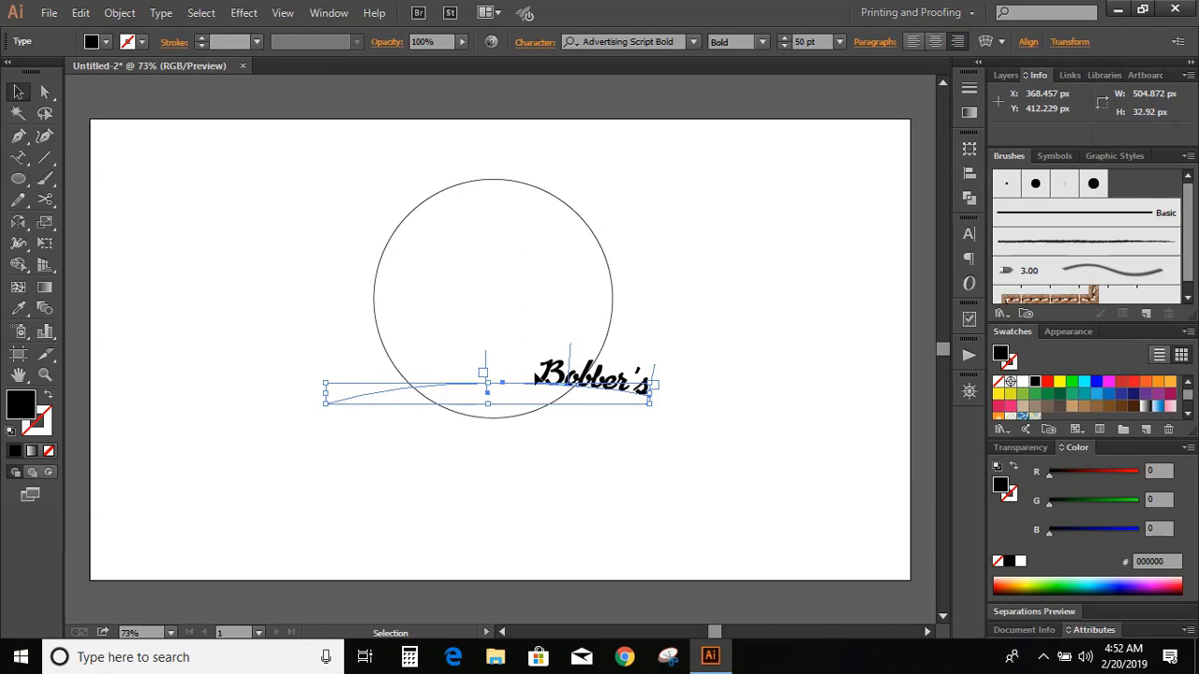
pyautogui.moveTo(487, 365); pyautogui.dragTo(311, 388)
pyautogui.click(937, 43)
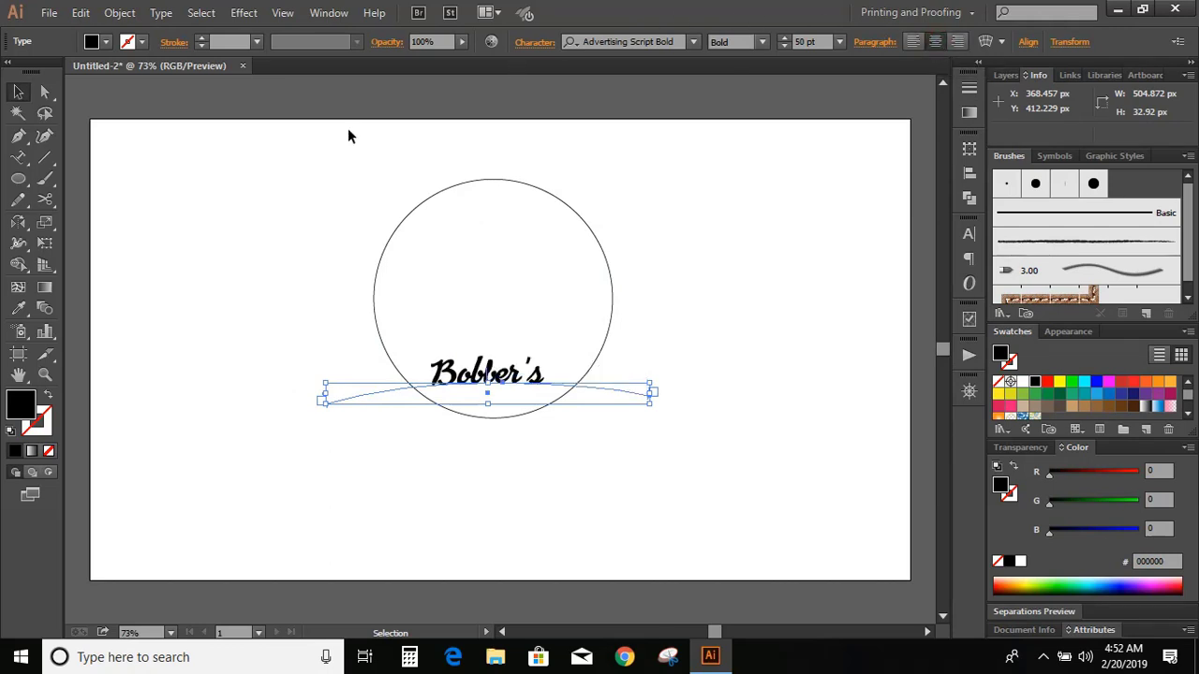
# Step: Set the Type on a Path options of "Bobber's" to align to the path by Center, keeping the Rainbow effect
pyautogui.click(160, 17)
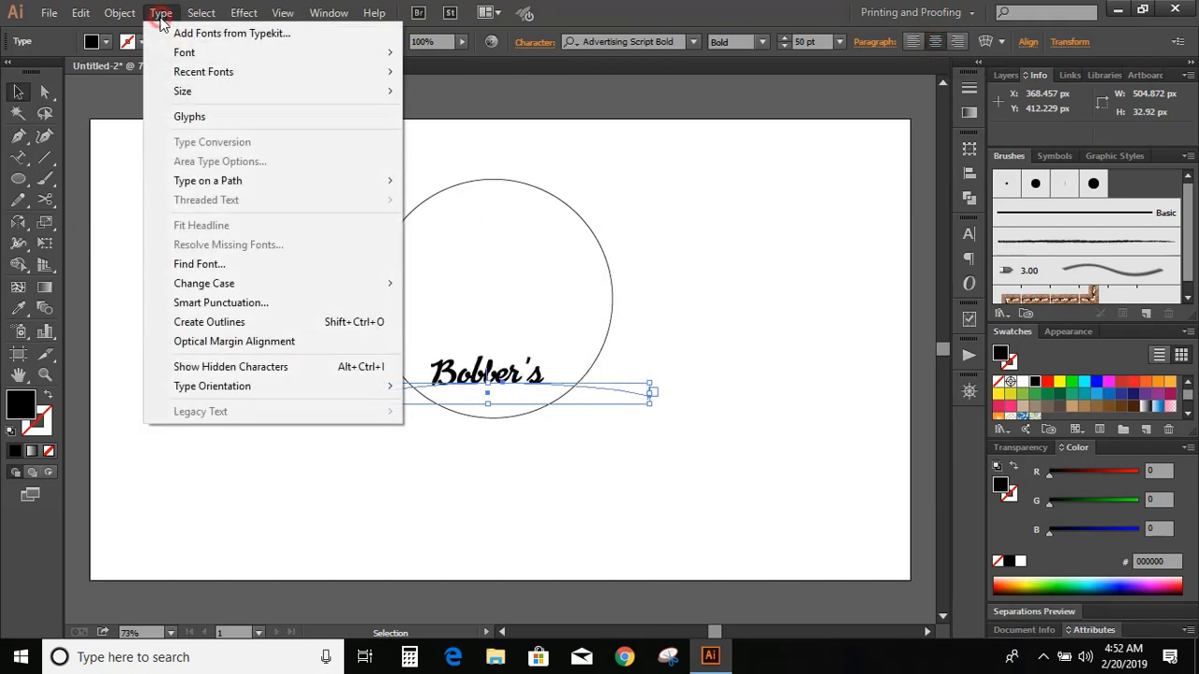
pyautogui.moveTo(236, 189)
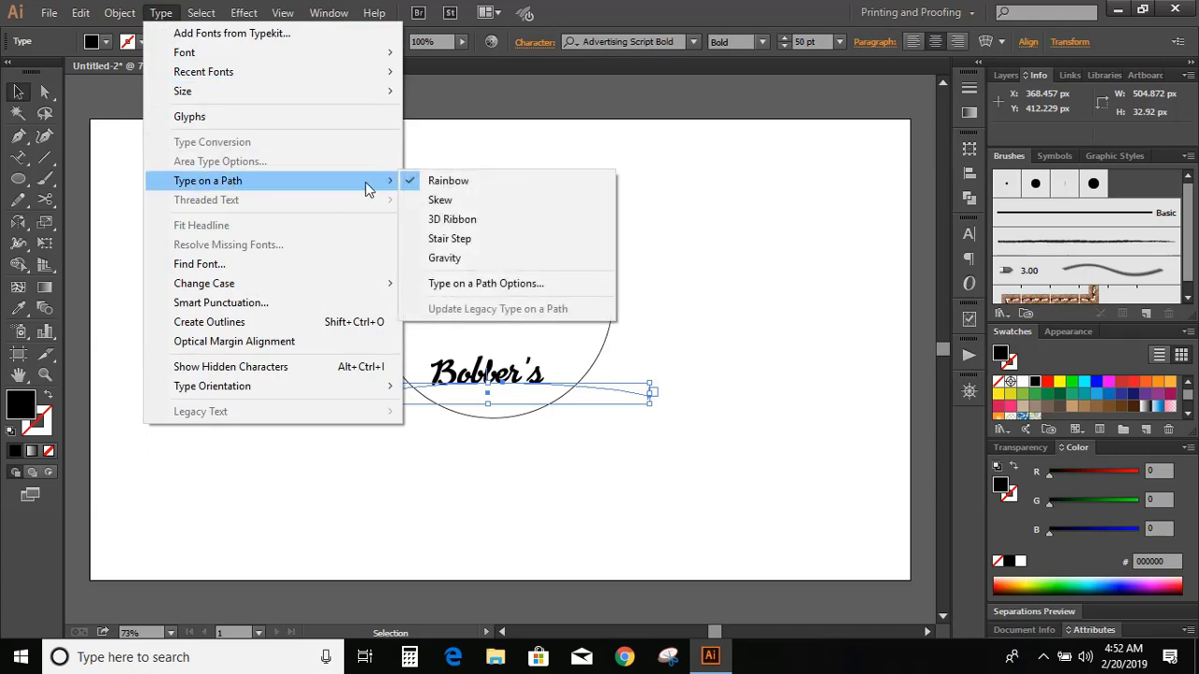
pyautogui.click(501, 284)
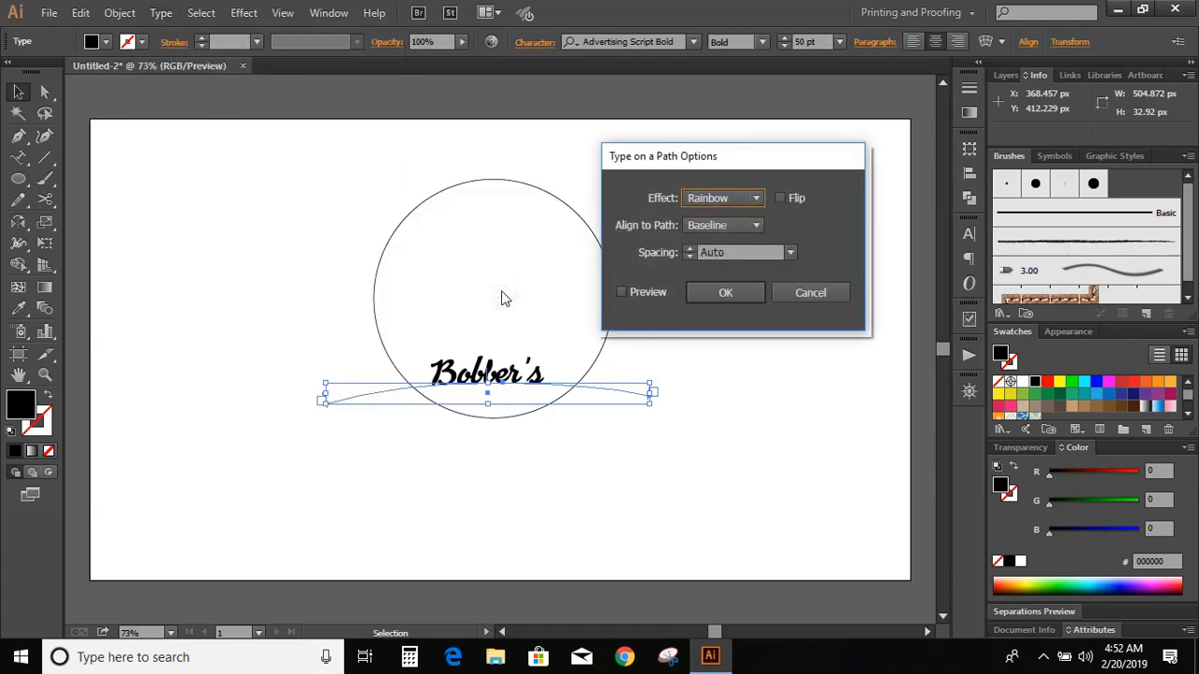
pyautogui.click(717, 229)
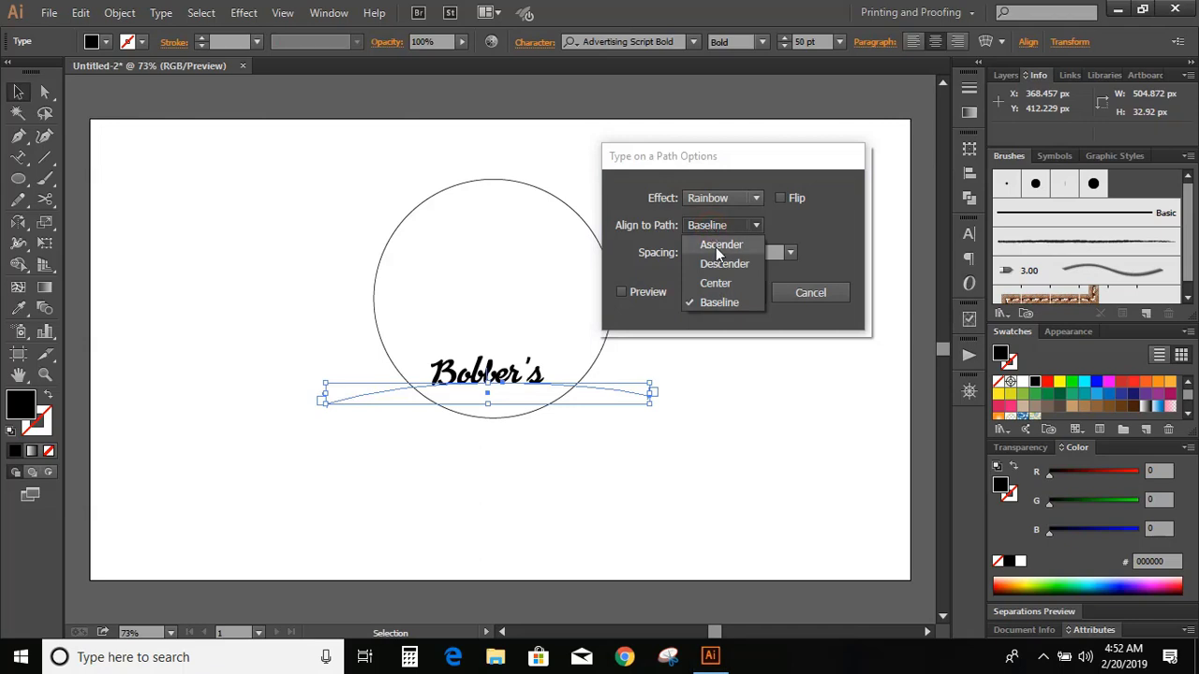
pyautogui.click(719, 284)
pyautogui.click(622, 292)
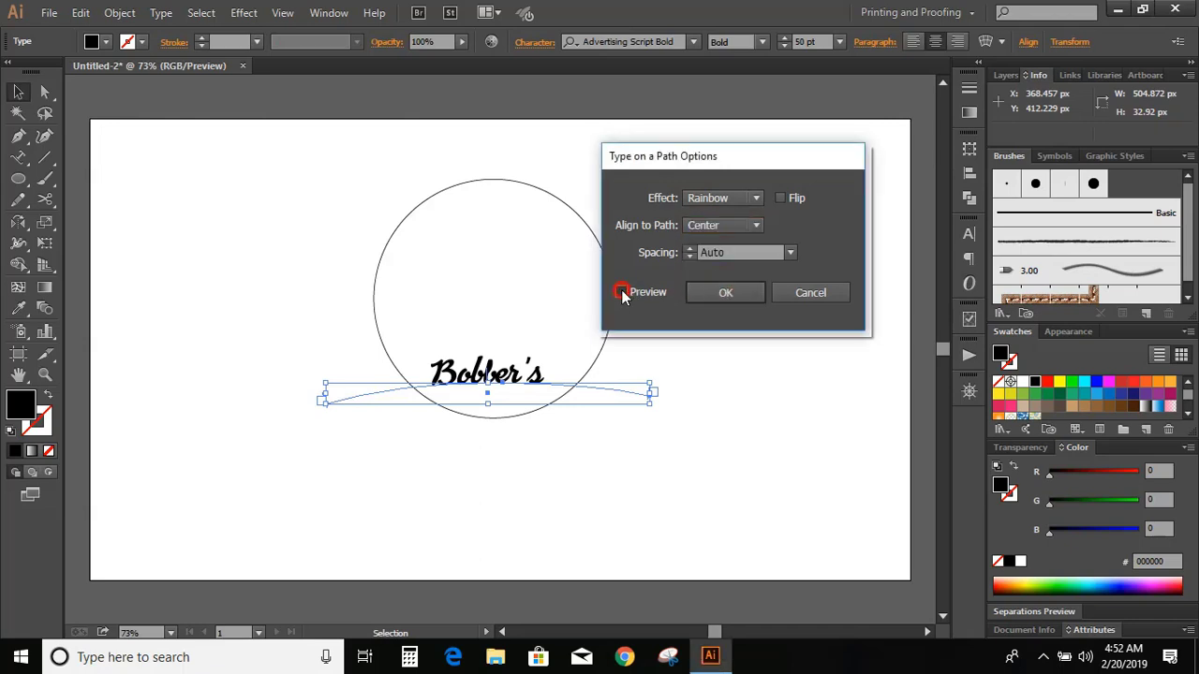
pyautogui.click(722, 294)
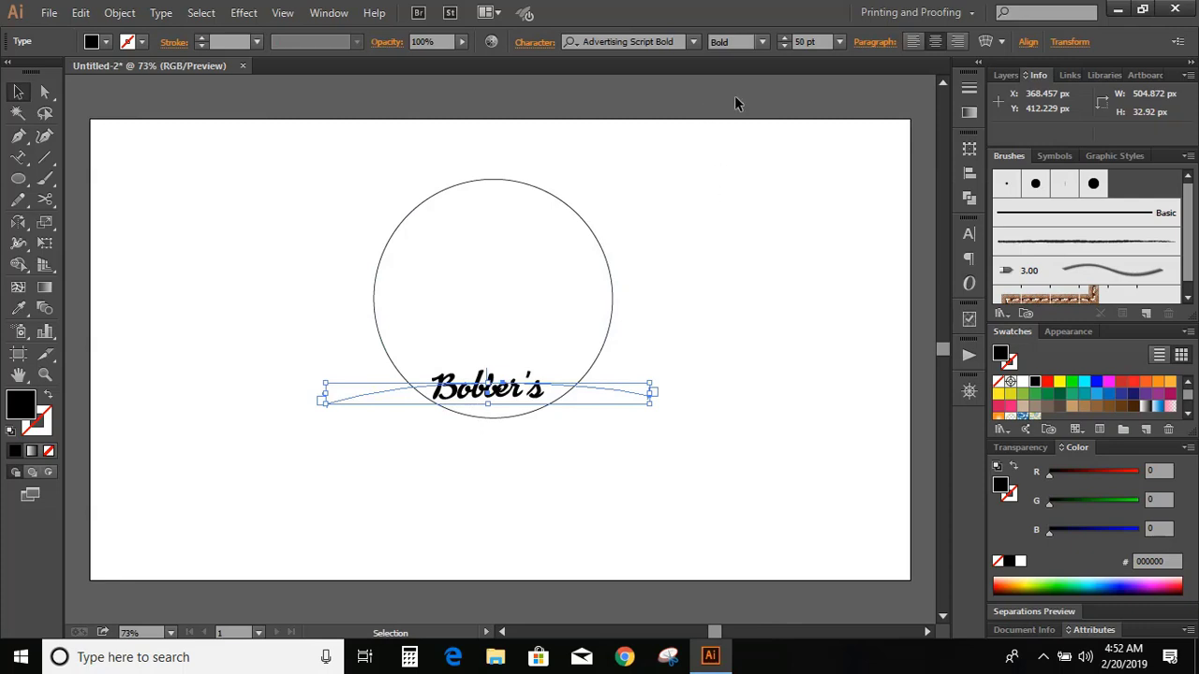
# Step: Increase the font size of "Bobber's" to 144 pt so the word spans the whole arc
pyautogui.click(785, 39)
pyautogui.click(785, 39)
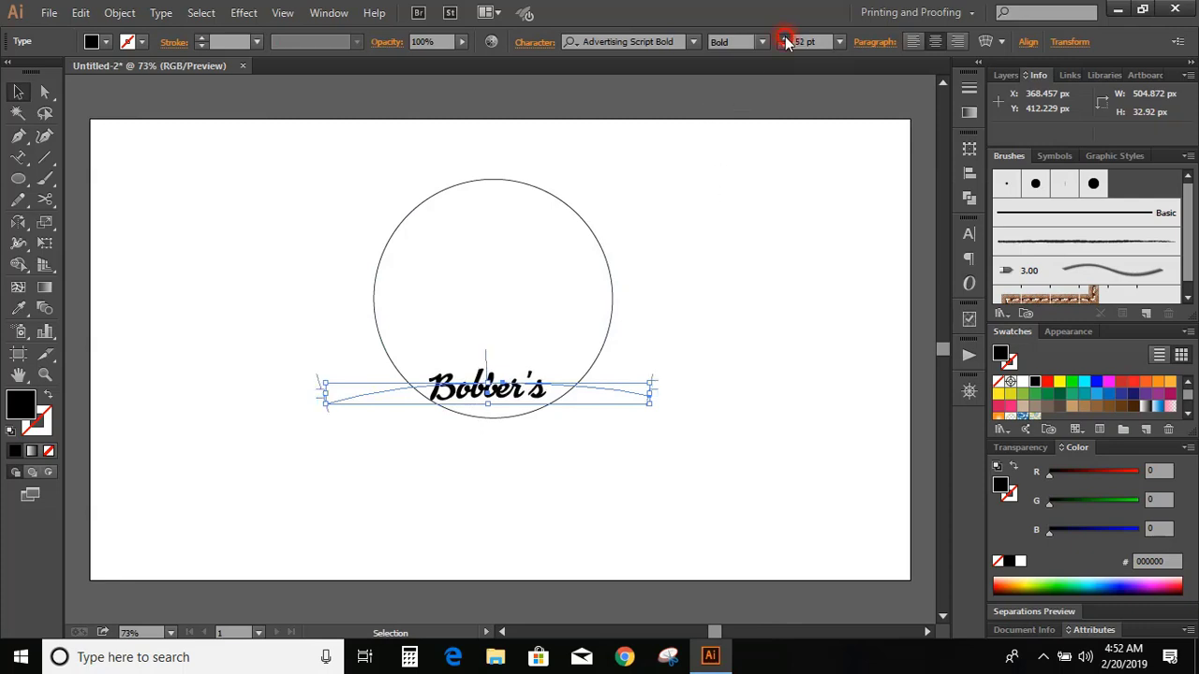
pyautogui.click(784, 39)
pyautogui.click(785, 40)
pyautogui.click(785, 39)
pyautogui.click(785, 39)
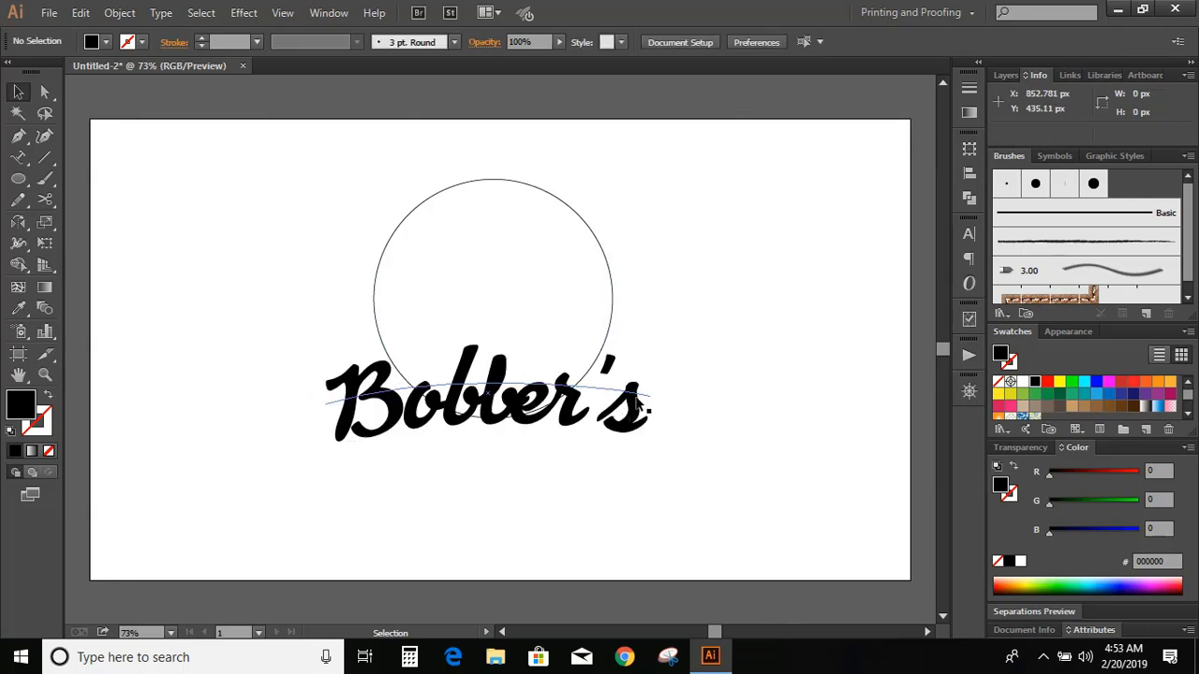
# Step: Convert the "Bobber's" path text to outlines
pyautogui.click(641, 403)
pyautogui.rightClick(638, 401)
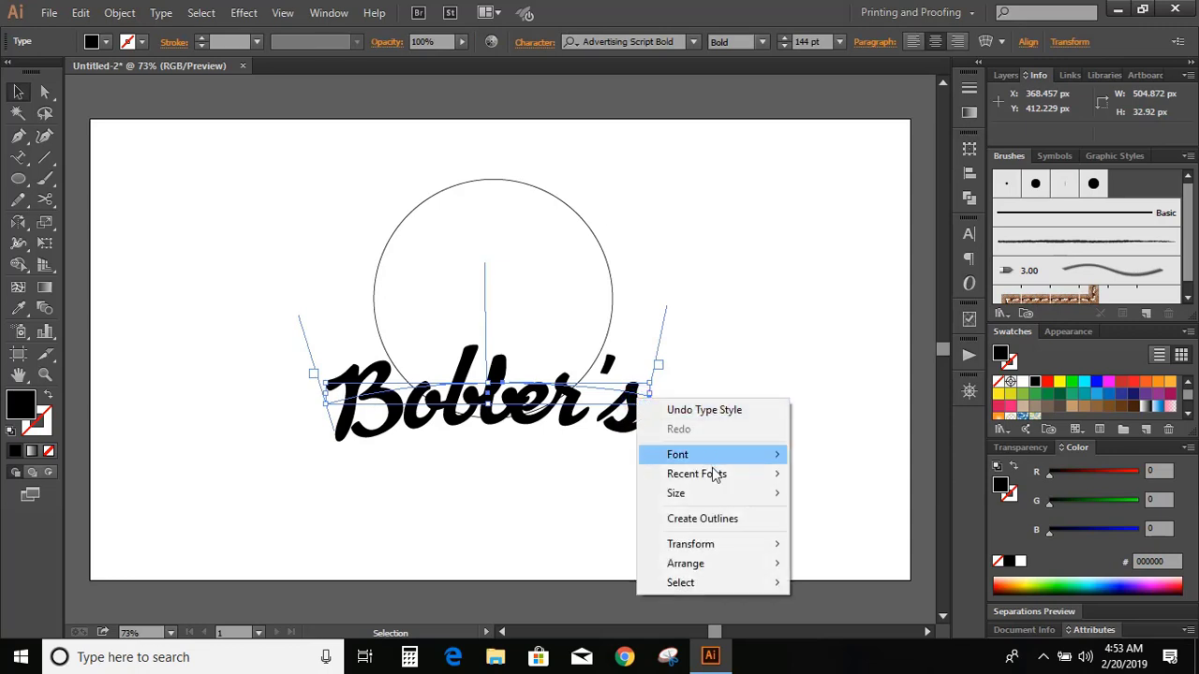
pyautogui.click(712, 520)
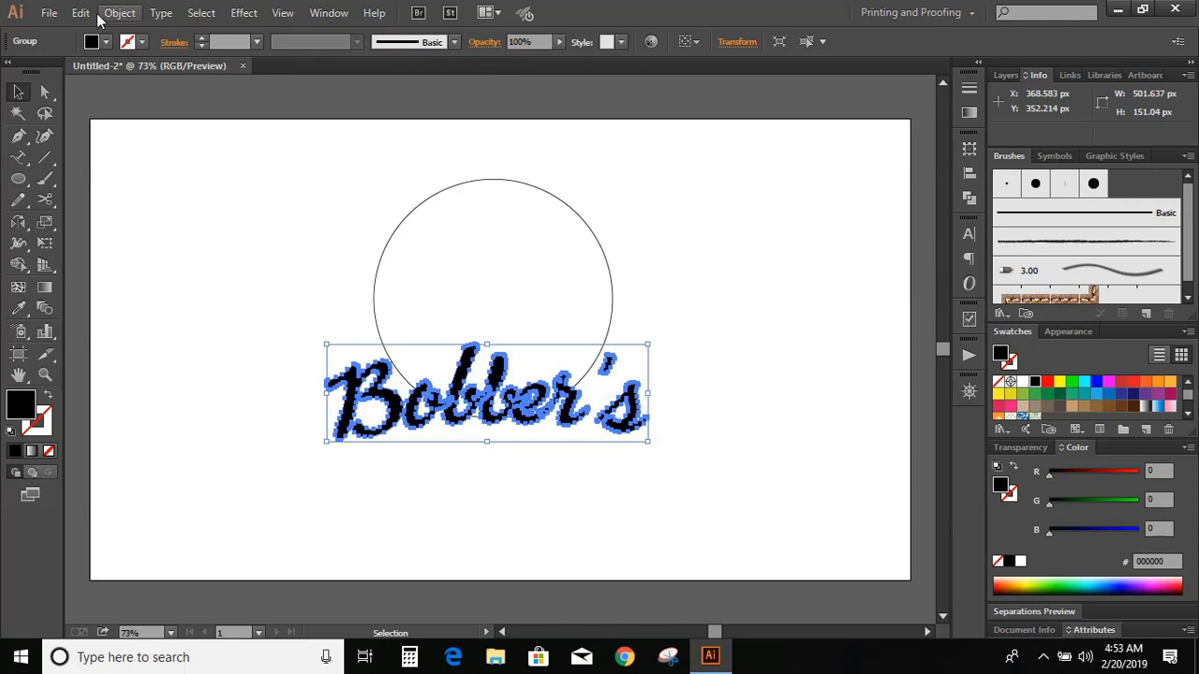
# Step: Merge the outlined "Bobber's" letters with the Pathfinder Unite operation and deselect them
pyautogui.click(969, 198)
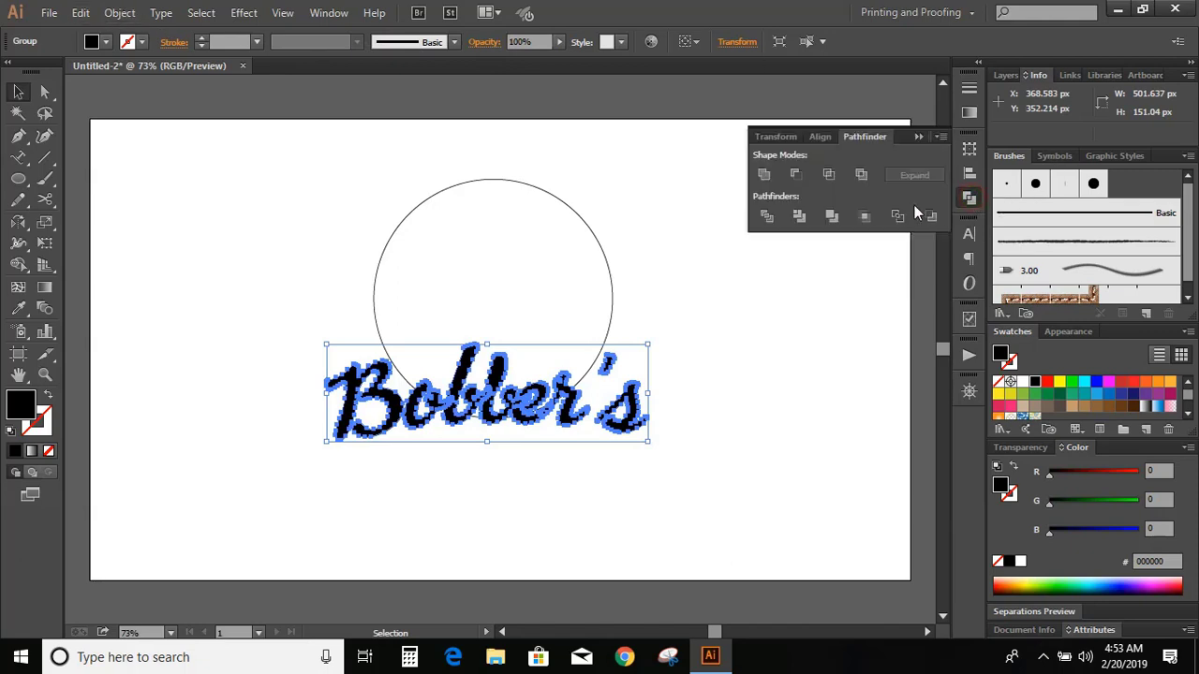
pyautogui.click(766, 174)
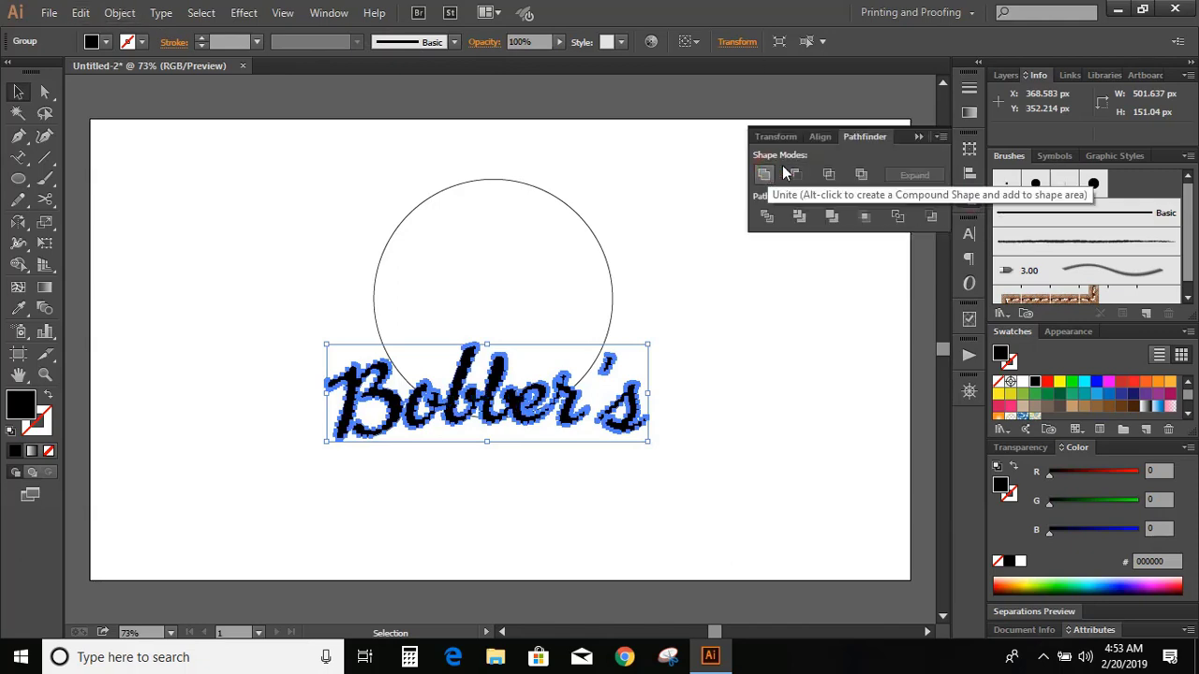
pyautogui.click(918, 137)
pyautogui.click(765, 251)
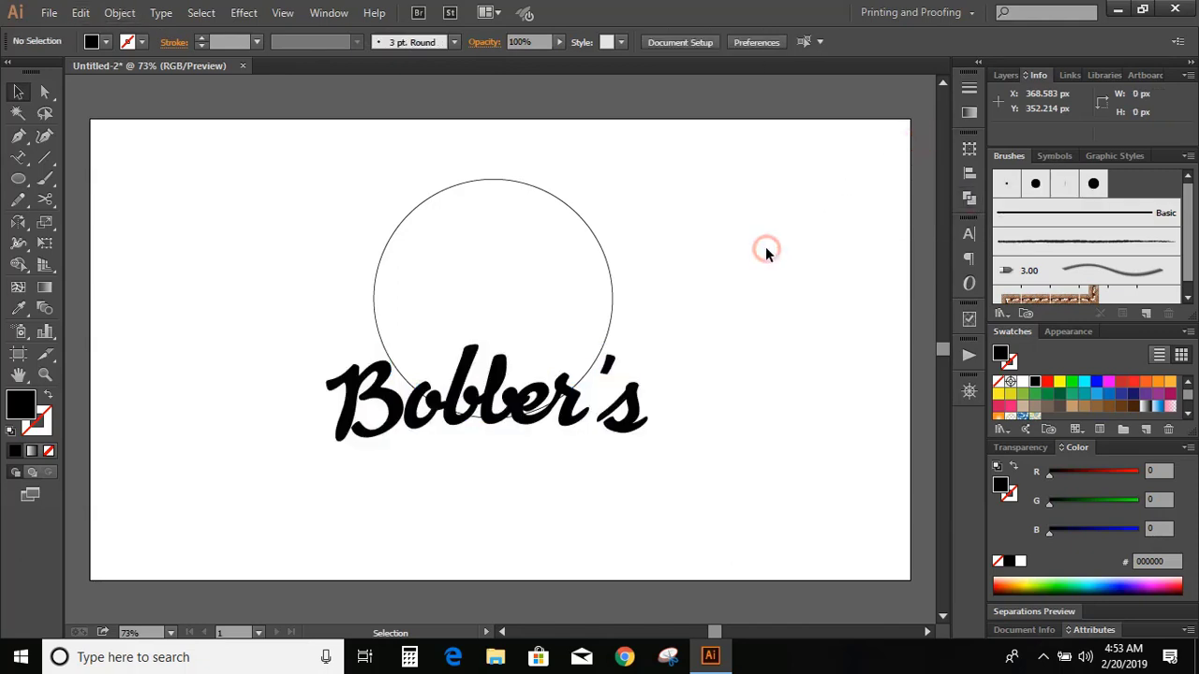
# Step: Copy the united "Bobber's" lettering and paste the duplicate directly in back of it
pyautogui.click(632, 401)
pyautogui.click(80, 12)
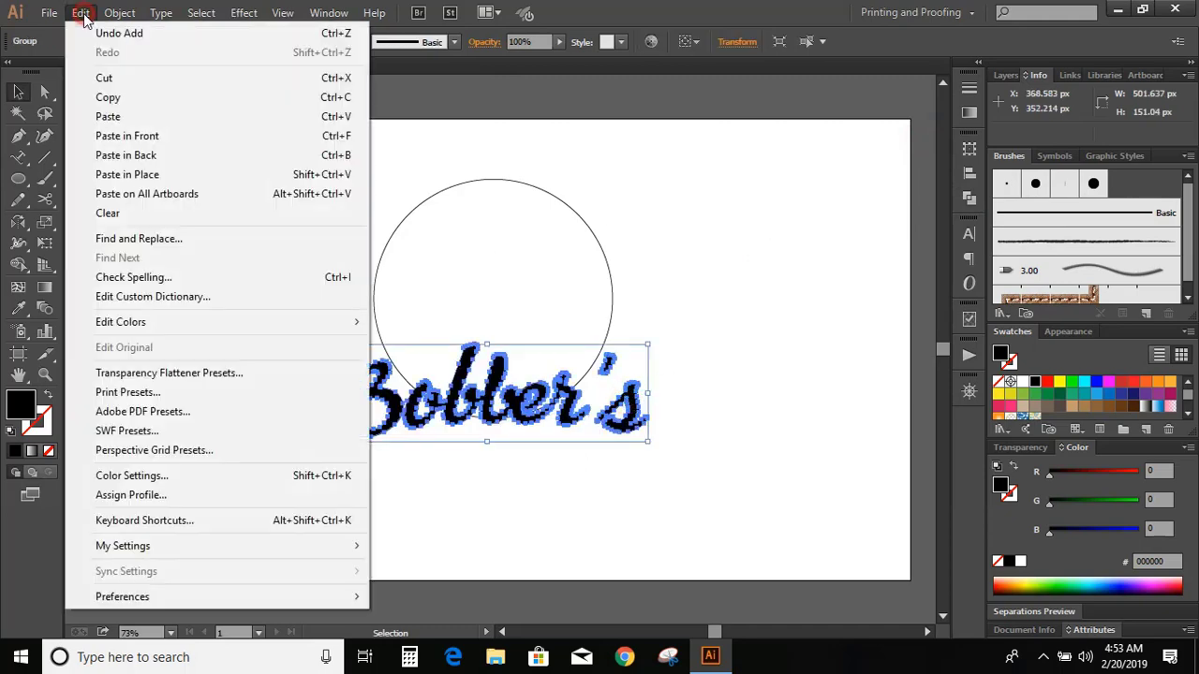
pyautogui.click(107, 98)
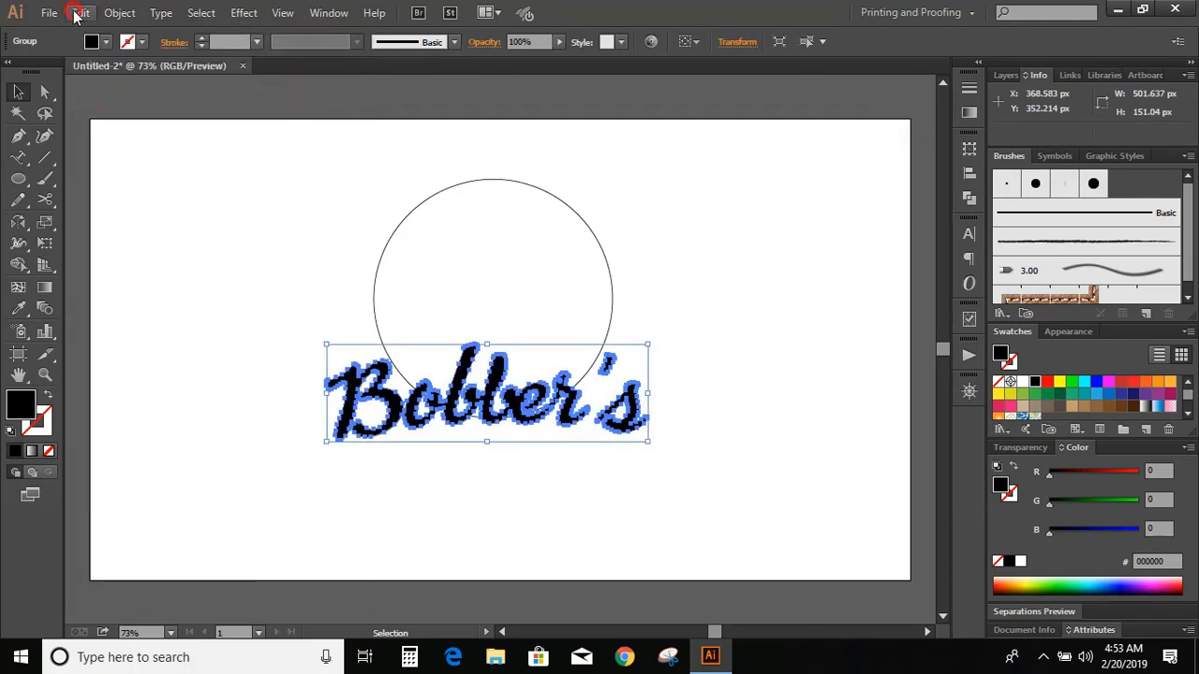
pyautogui.click(81, 12)
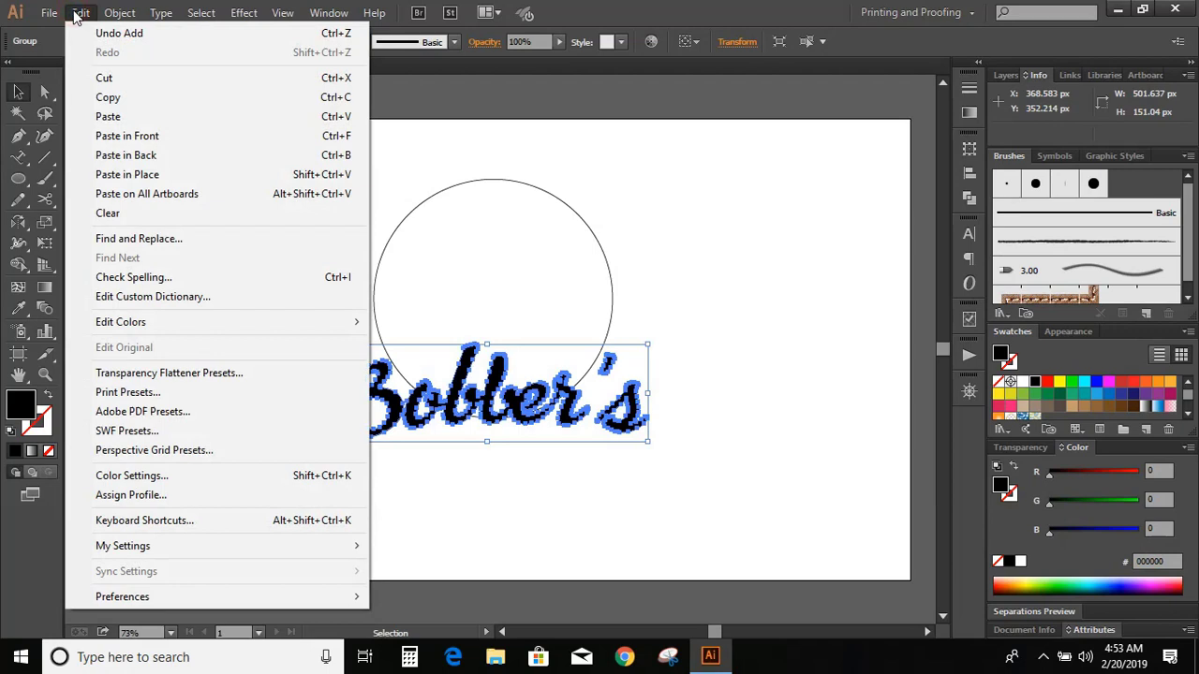
pyautogui.click(146, 157)
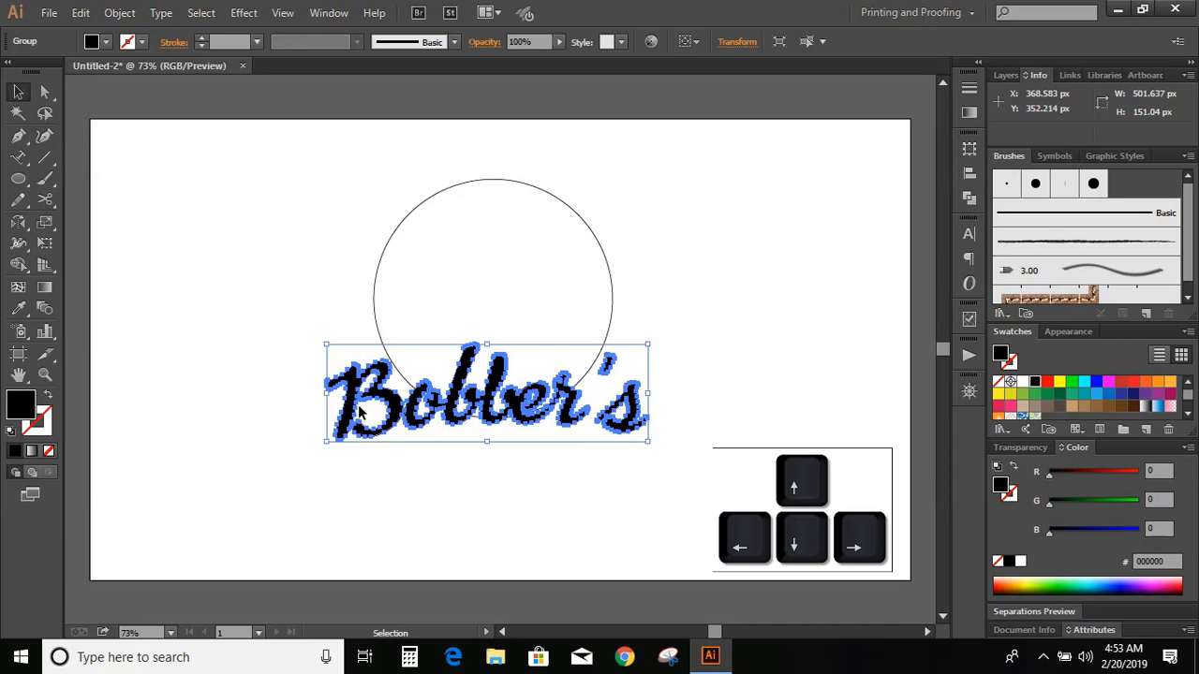
# Step: Nudge the back copy of the "Bobber's" lettering 10 px down and 5 px right, and fill it with magenta
pyautogui.press('Down')
pyautogui.press('Down')
pyautogui.press('Down')
pyautogui.press('Down')
pyautogui.press('Down')
pyautogui.press('Down')
pyautogui.press('Down')
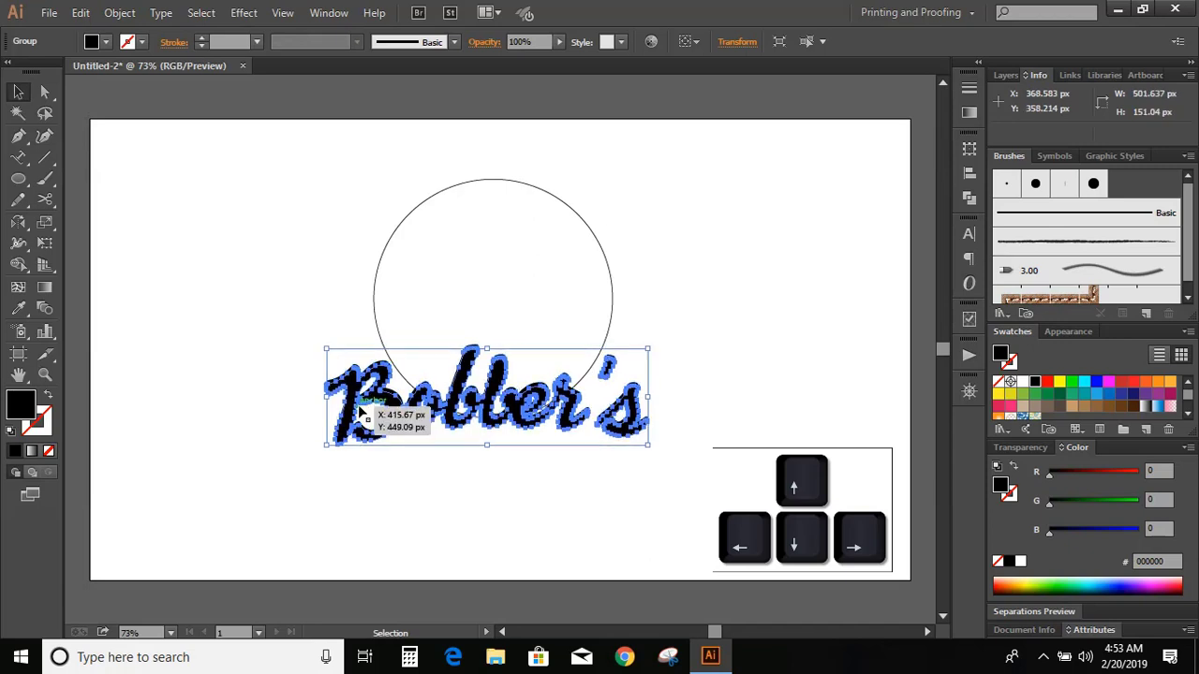
pyautogui.press('Right')
pyautogui.press('Right')
pyautogui.press('Right')
pyautogui.press('Right')
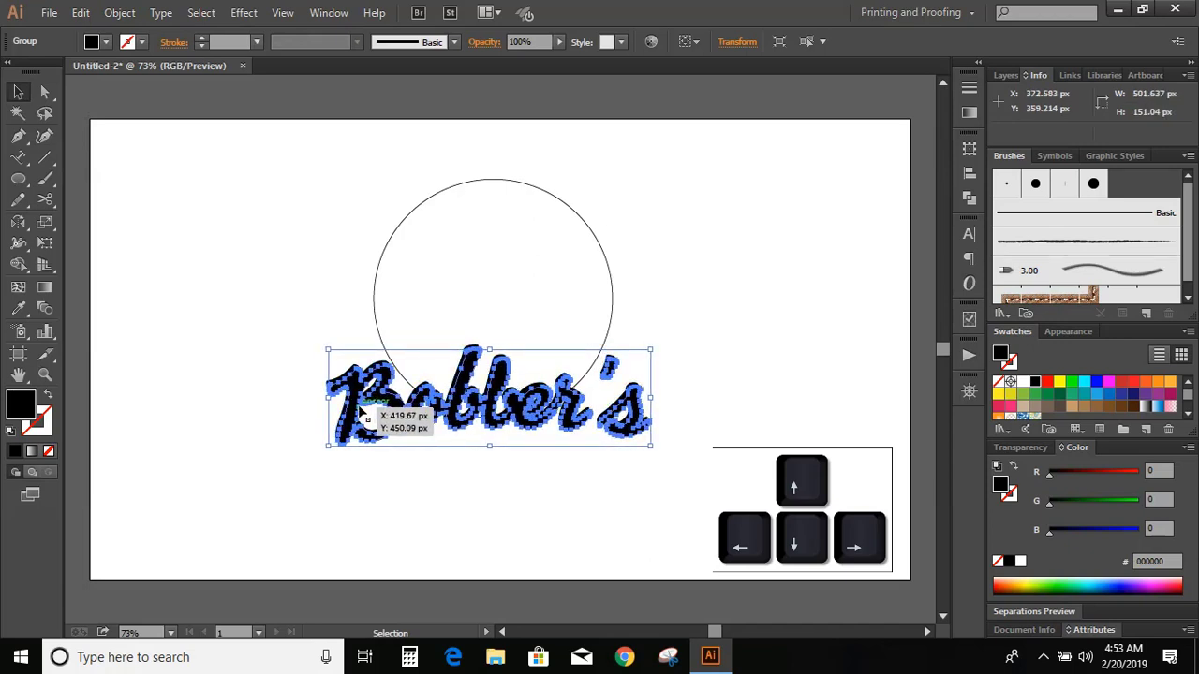
pyautogui.press('Down')
pyautogui.press('Down')
pyautogui.press('Down')
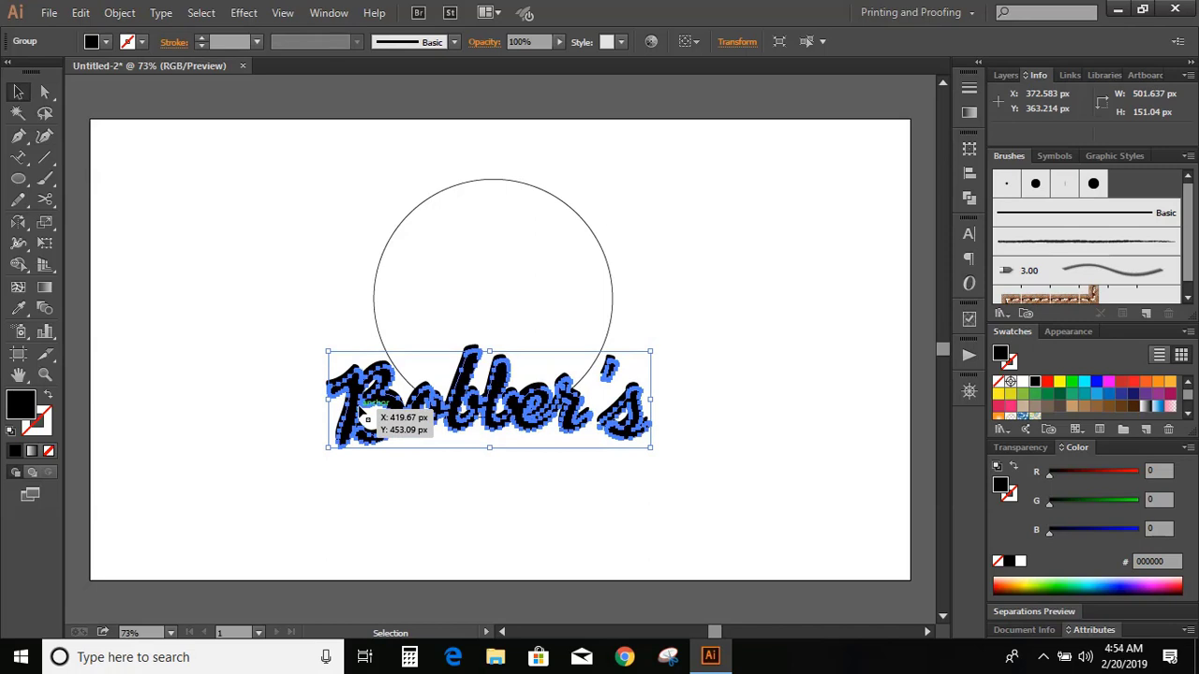
pyautogui.press('Up')
pyautogui.press('Right')
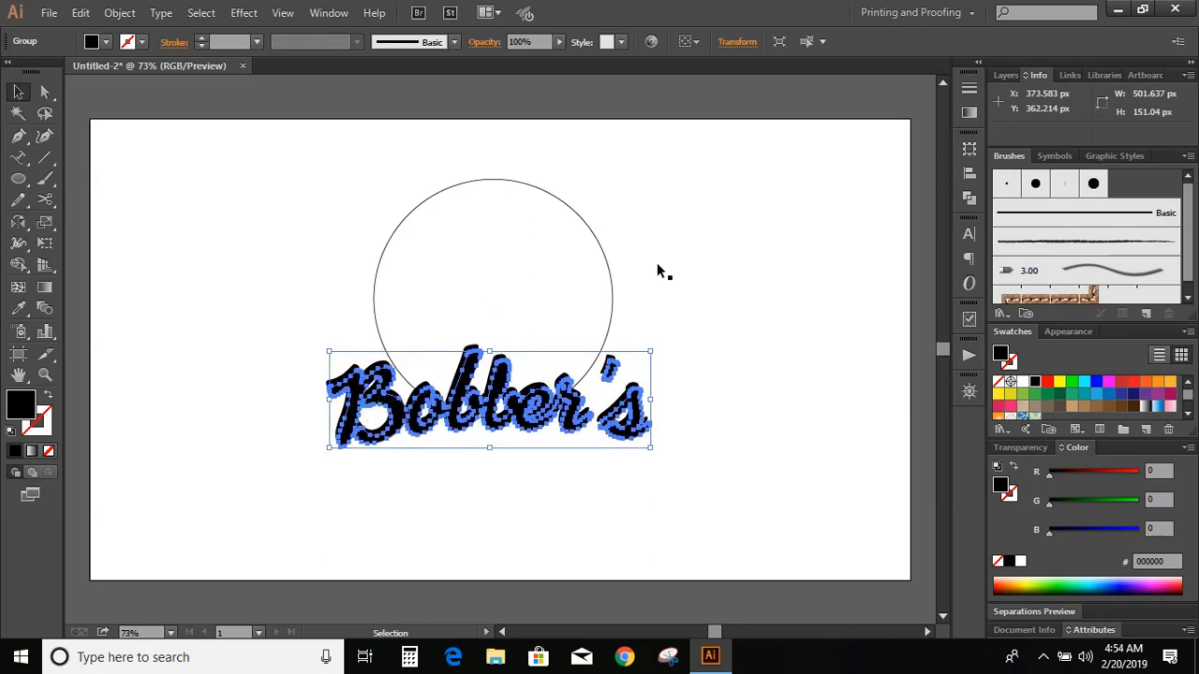
pyautogui.click(1107, 384)
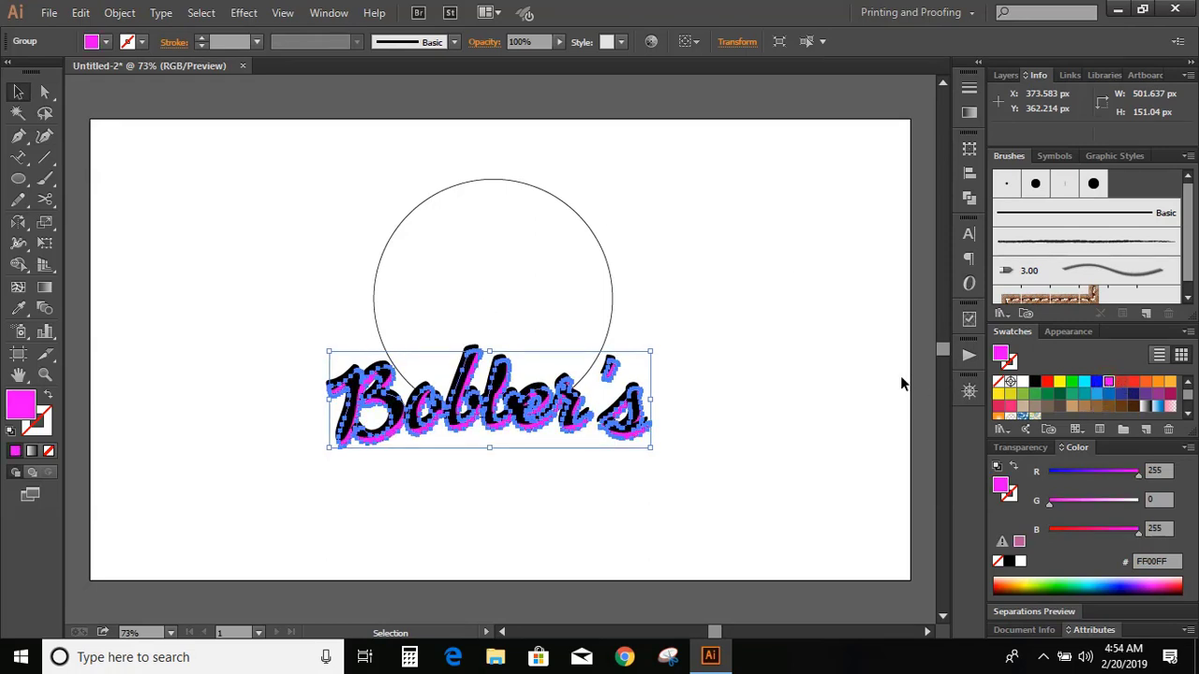
pyautogui.click(822, 332)
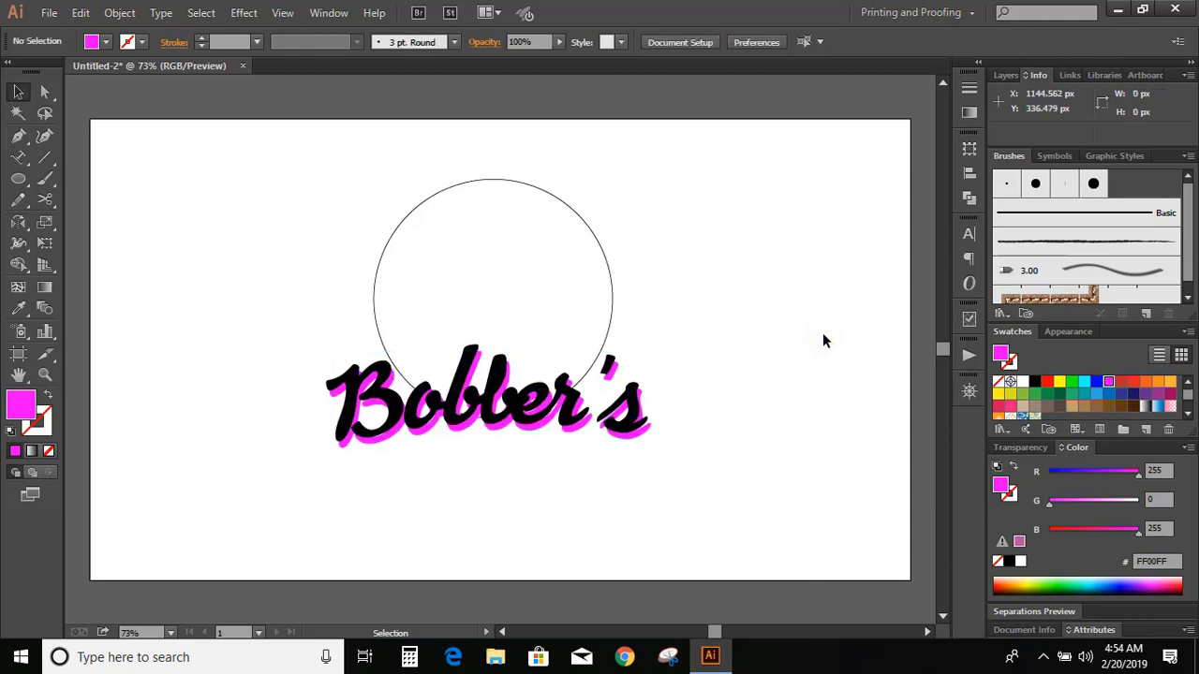
# Step: Give the front black "Bobber's" lettering a 7 pt white stroke
pyautogui.click(393, 405)
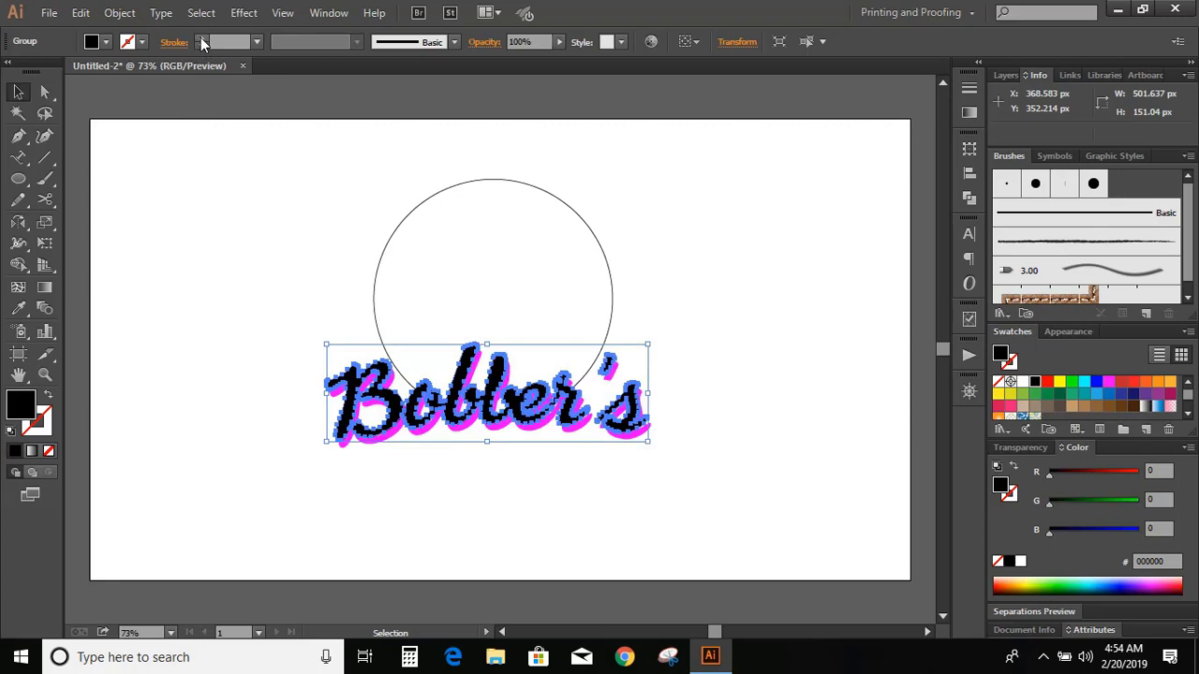
pyautogui.click(200, 38)
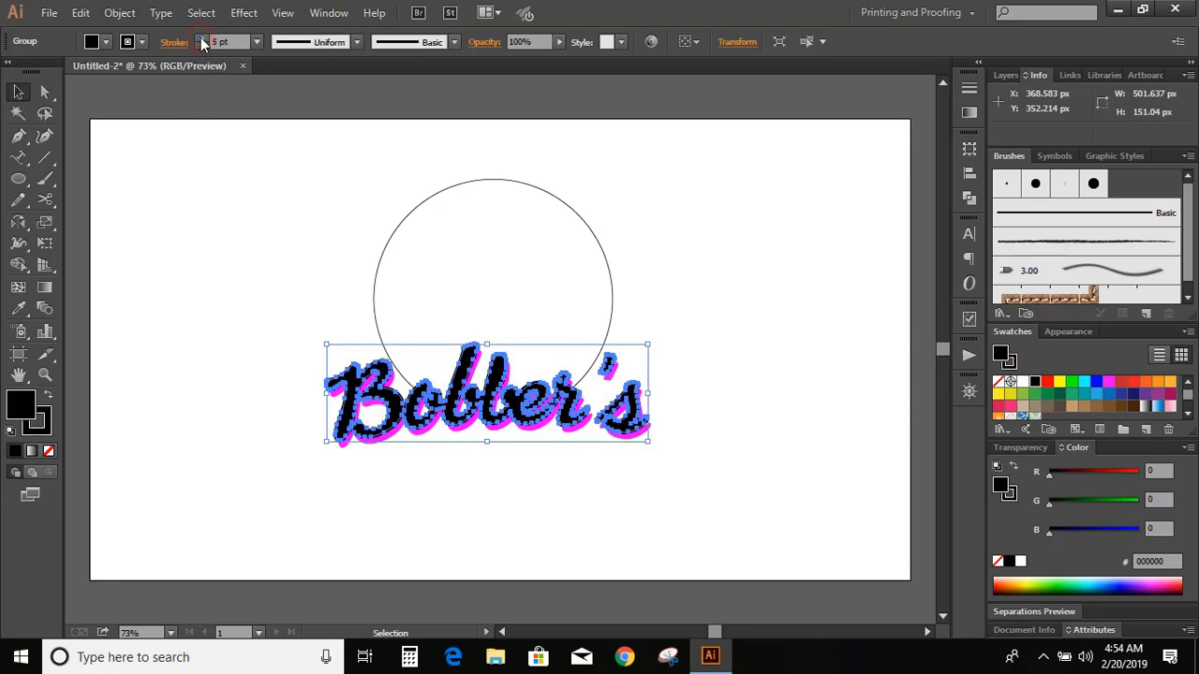
pyautogui.click(201, 39)
pyautogui.click(200, 38)
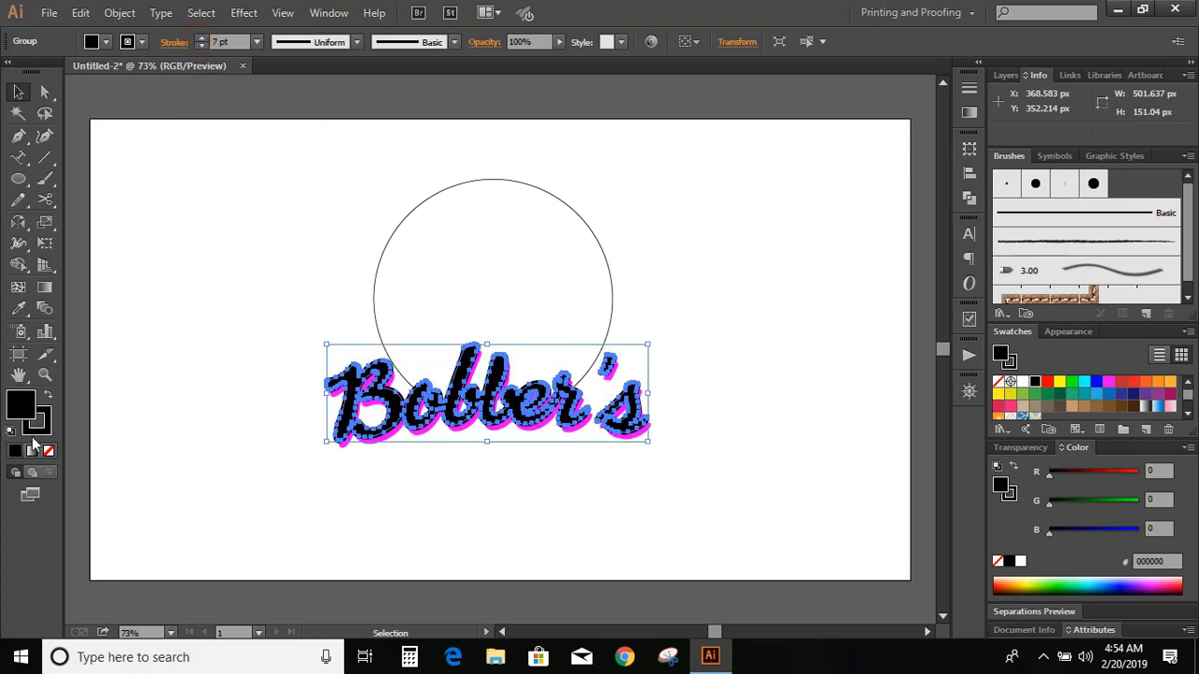
pyautogui.click(44, 431)
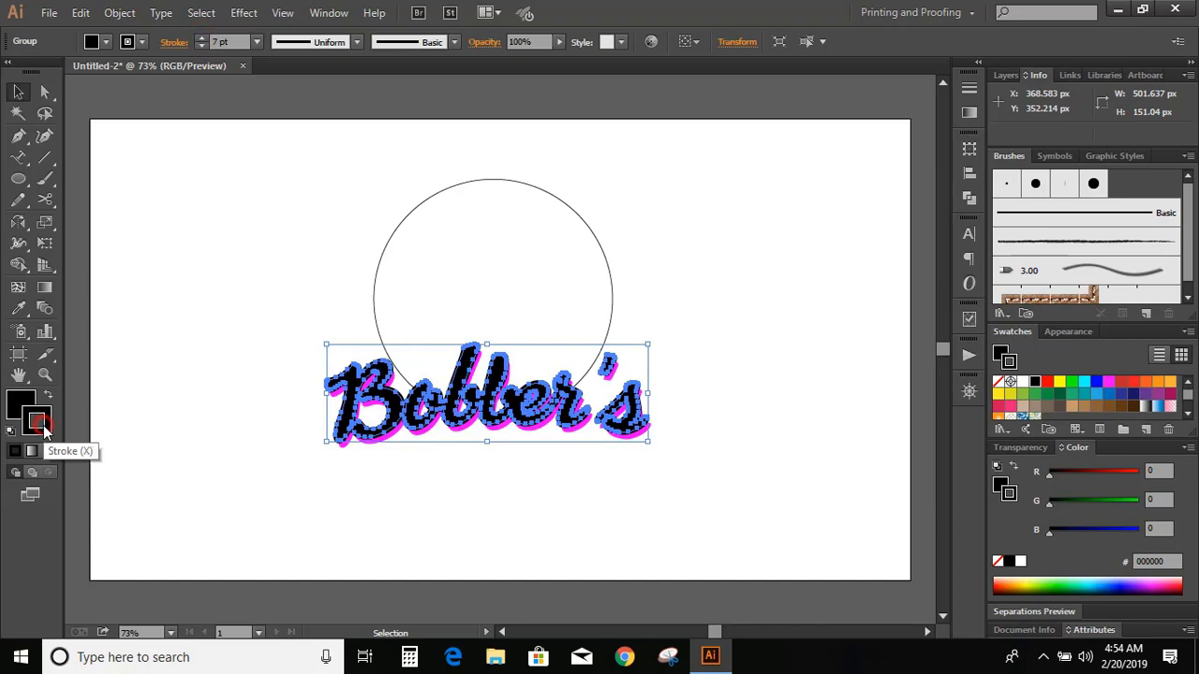
pyautogui.click(1022, 384)
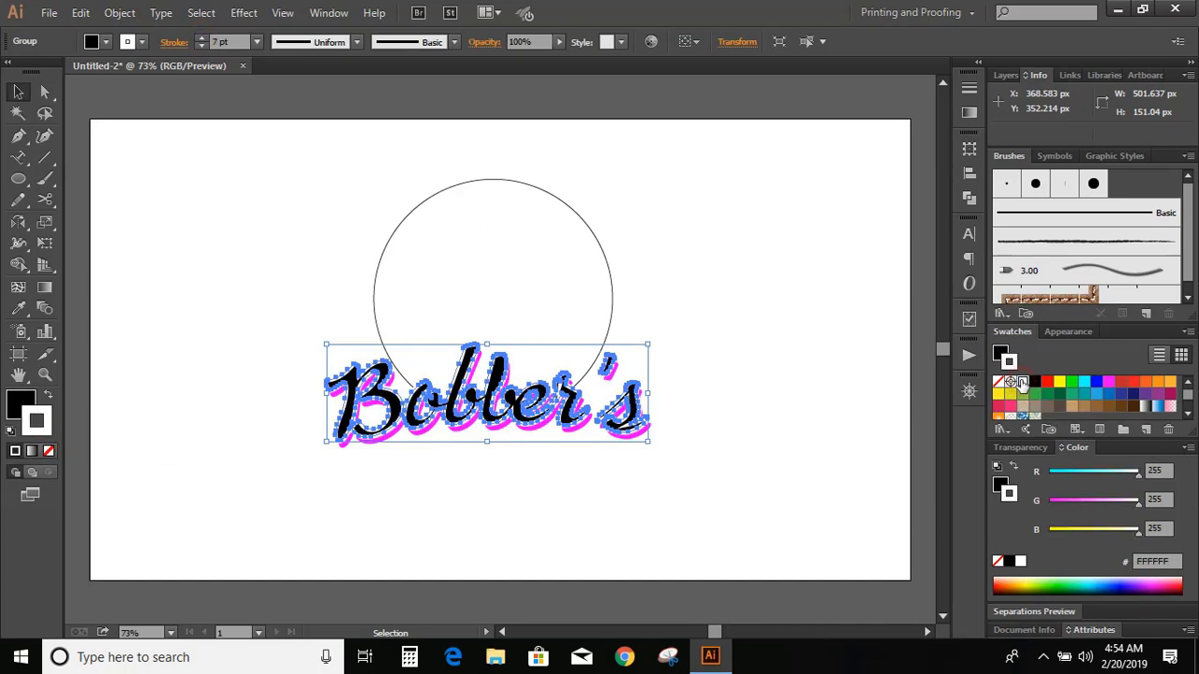
# Step: Align the front lettering's white stroke to the outside and reduce its weight by a few points
pyautogui.click(969, 88)
pyautogui.click(858, 168)
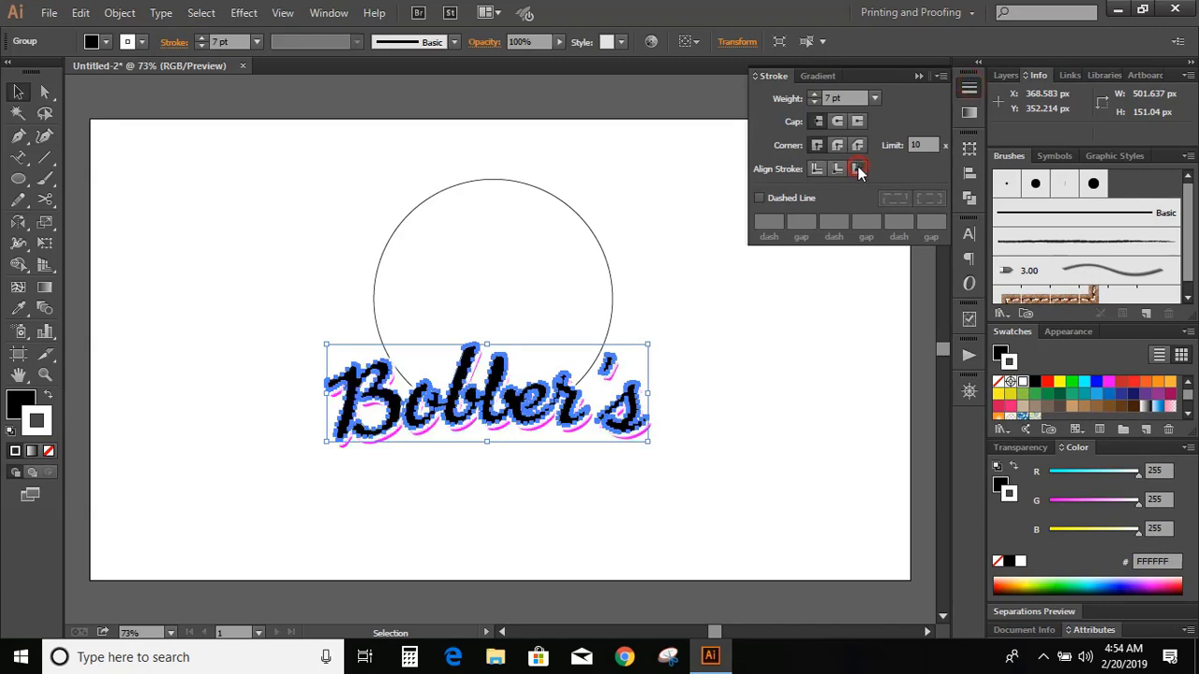
pyautogui.click(202, 45)
pyautogui.click(202, 45)
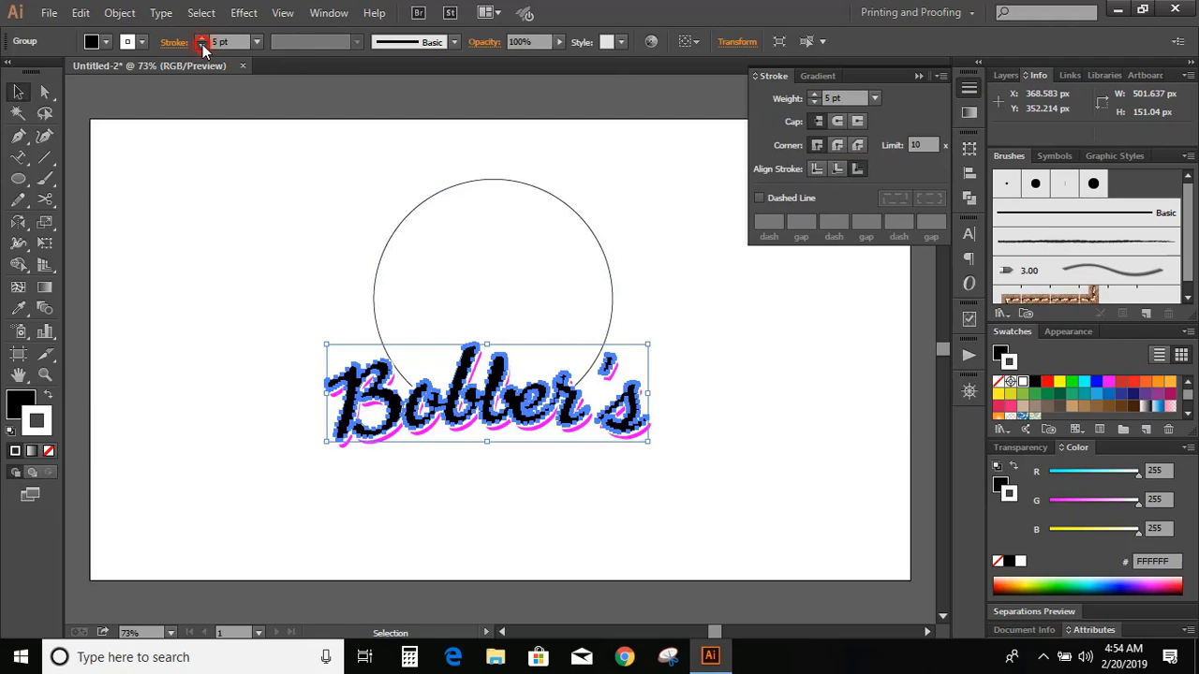
pyautogui.click(202, 45)
pyautogui.click(202, 45)
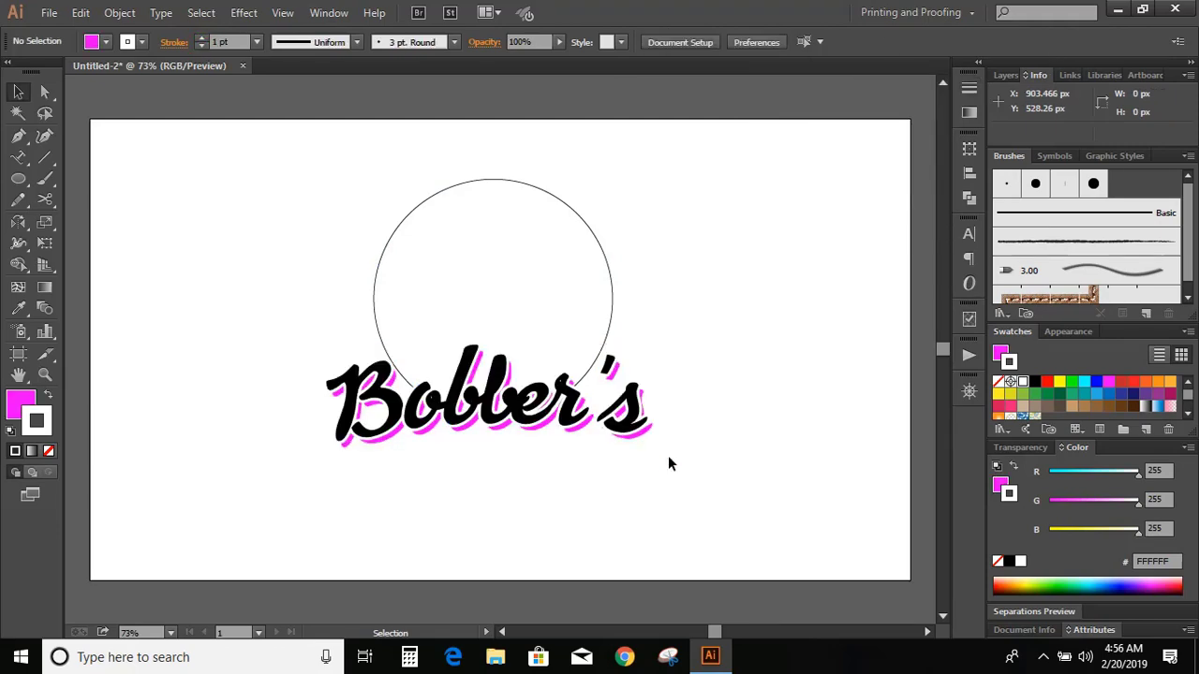
# Step: Expand the appearance of both "Bobber's" lettering groups and deselect them
pyautogui.moveTo(668, 457); pyautogui.dragTo(621, 393)
pyautogui.click(119, 12)
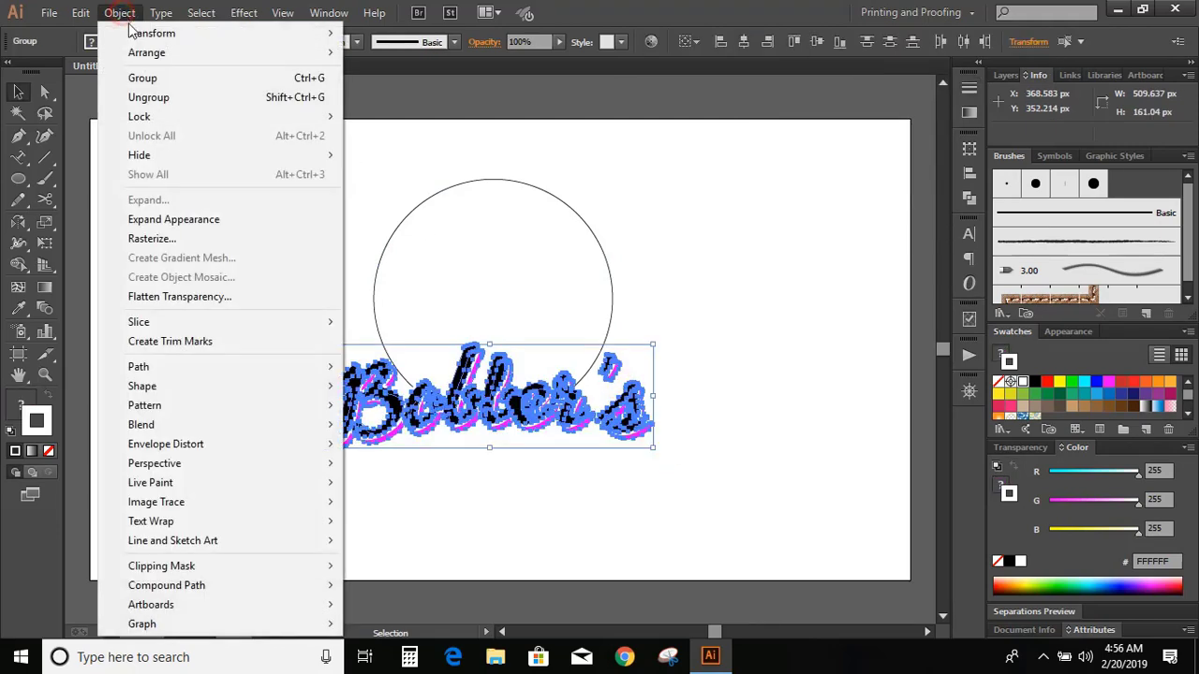
pyautogui.click(179, 223)
pyautogui.click(757, 371)
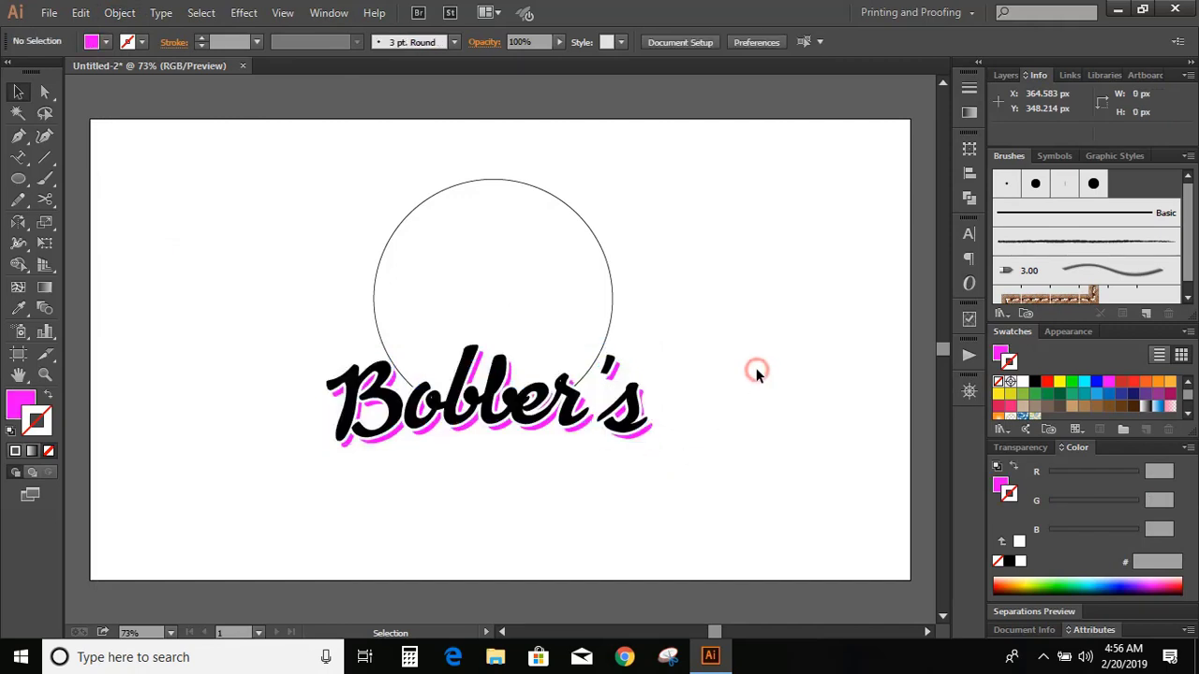
# Step: Fill the front "Bobber's" lettering with green (8CC63F)
pyautogui.click(456, 404)
pyautogui.click(1022, 393)
pyautogui.click(704, 354)
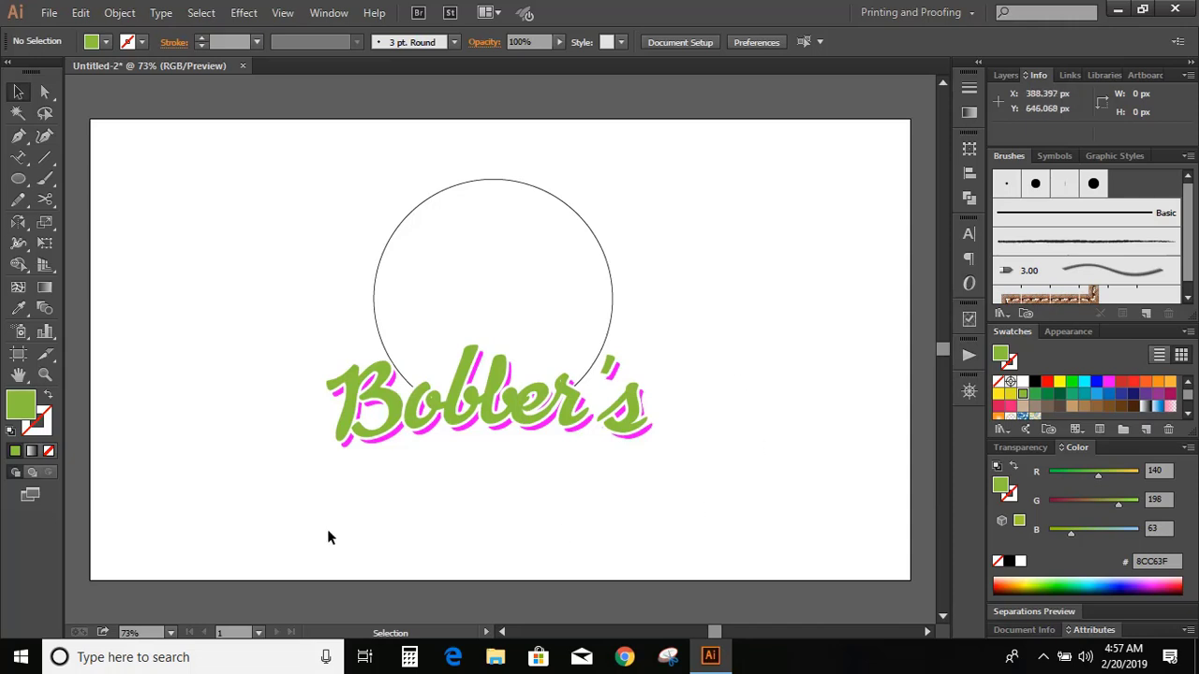
# Step: Fill the offset back copy of the lettering with grey (R=128 G=128 B=128)
pyautogui.click(347, 448)
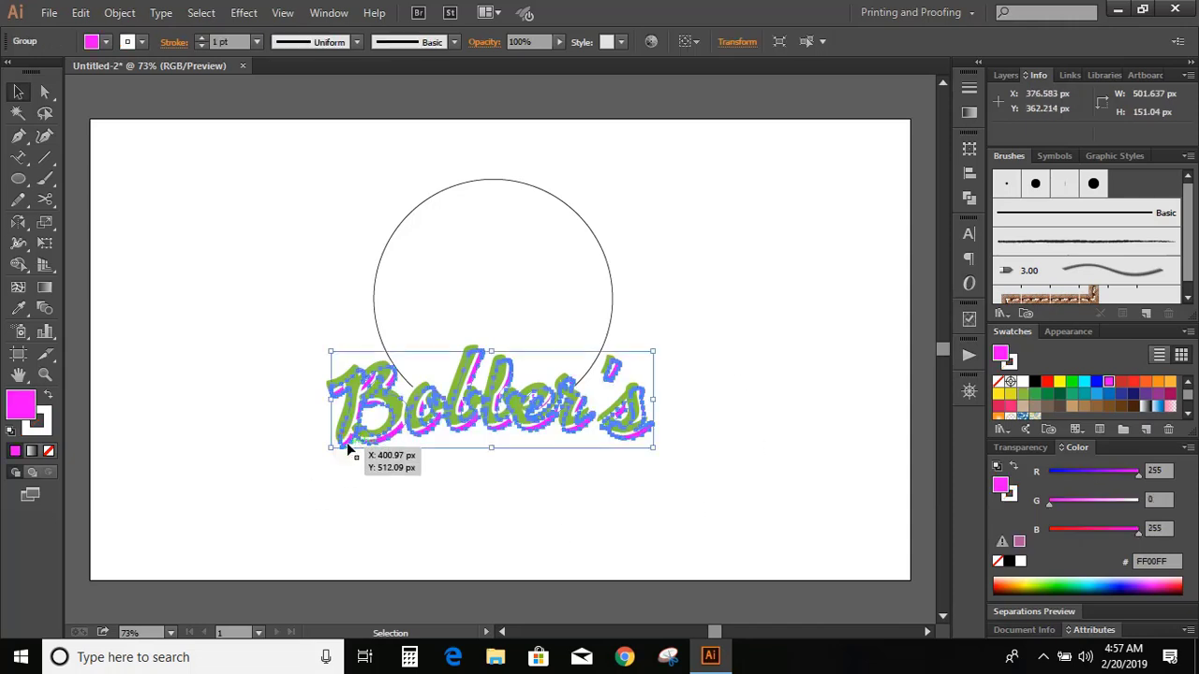
pyautogui.scroll(-3, 1106, 398)
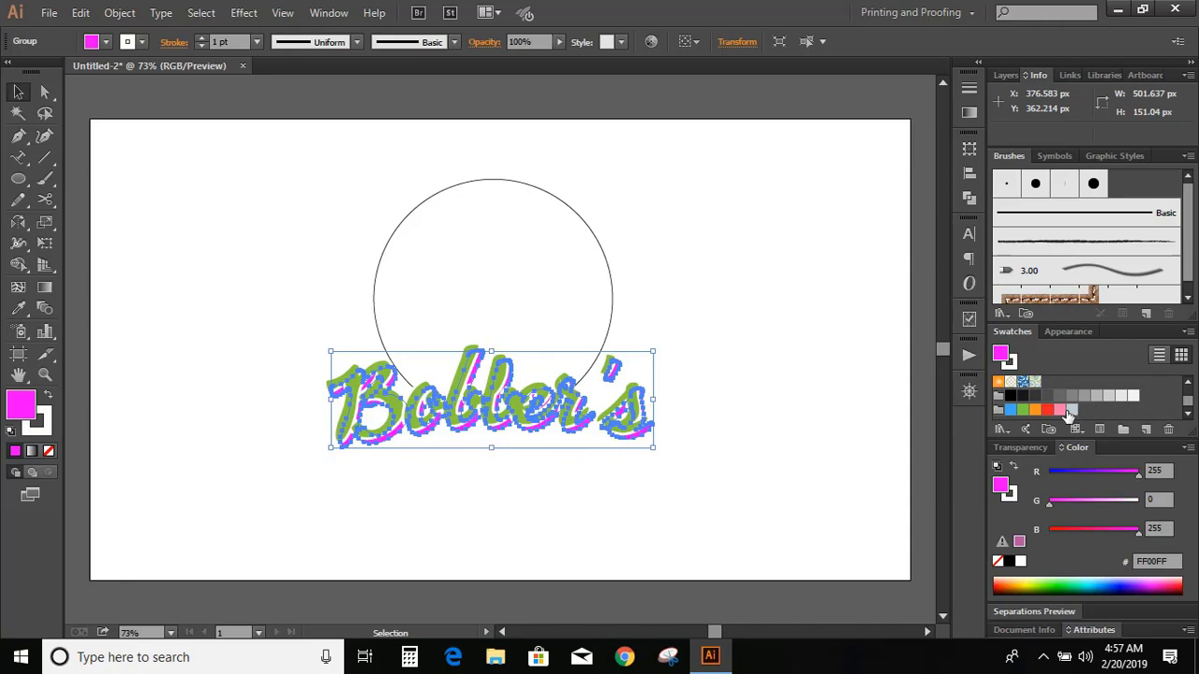
pyautogui.click(1073, 398)
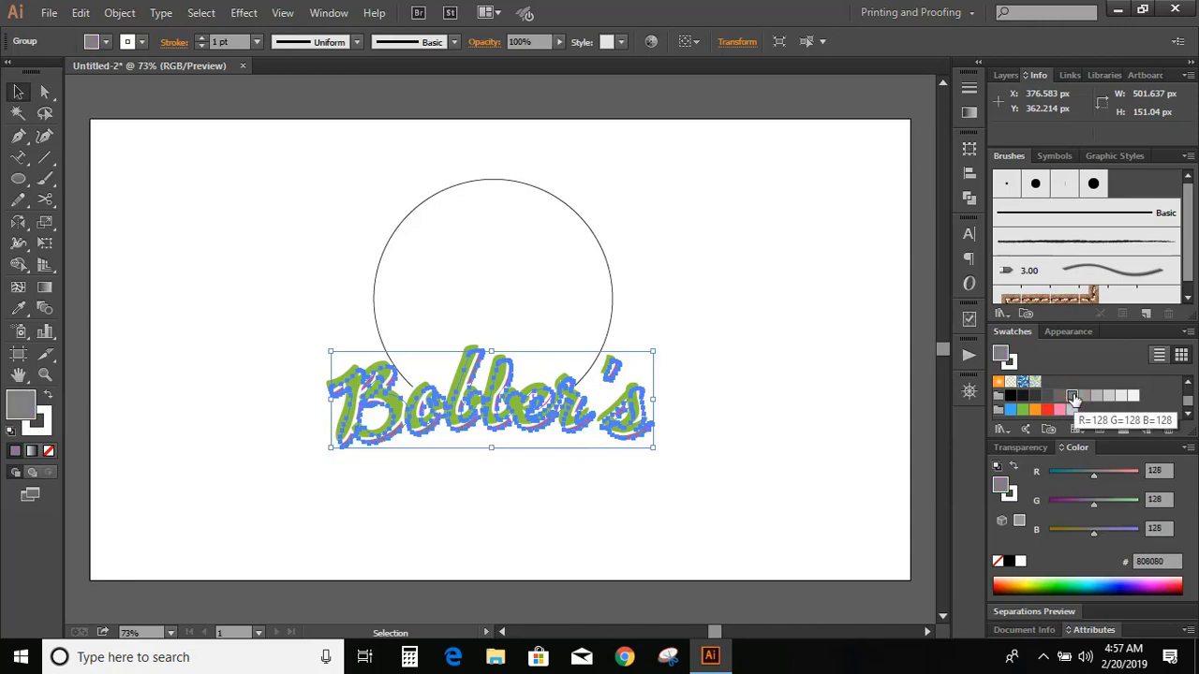
pyautogui.click(698, 396)
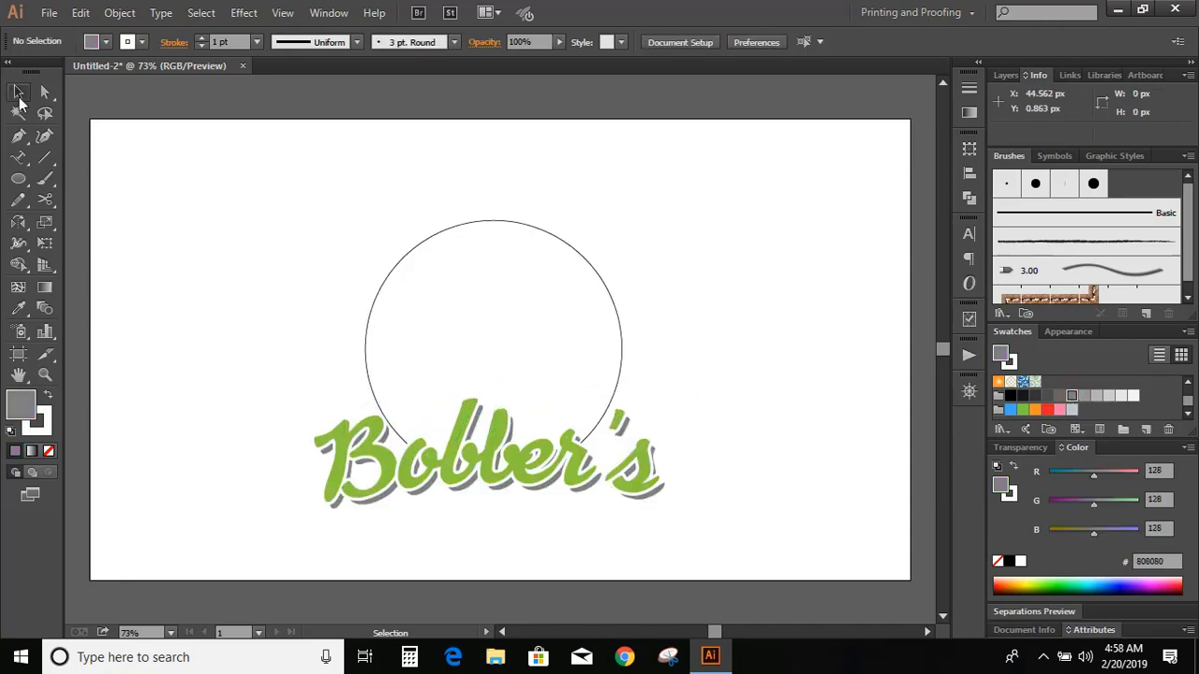
# Step: Draw a wide, flat ellipse of about 590 x 148 px just below the "Bobber's" lettering
pyautogui.click(17, 181)
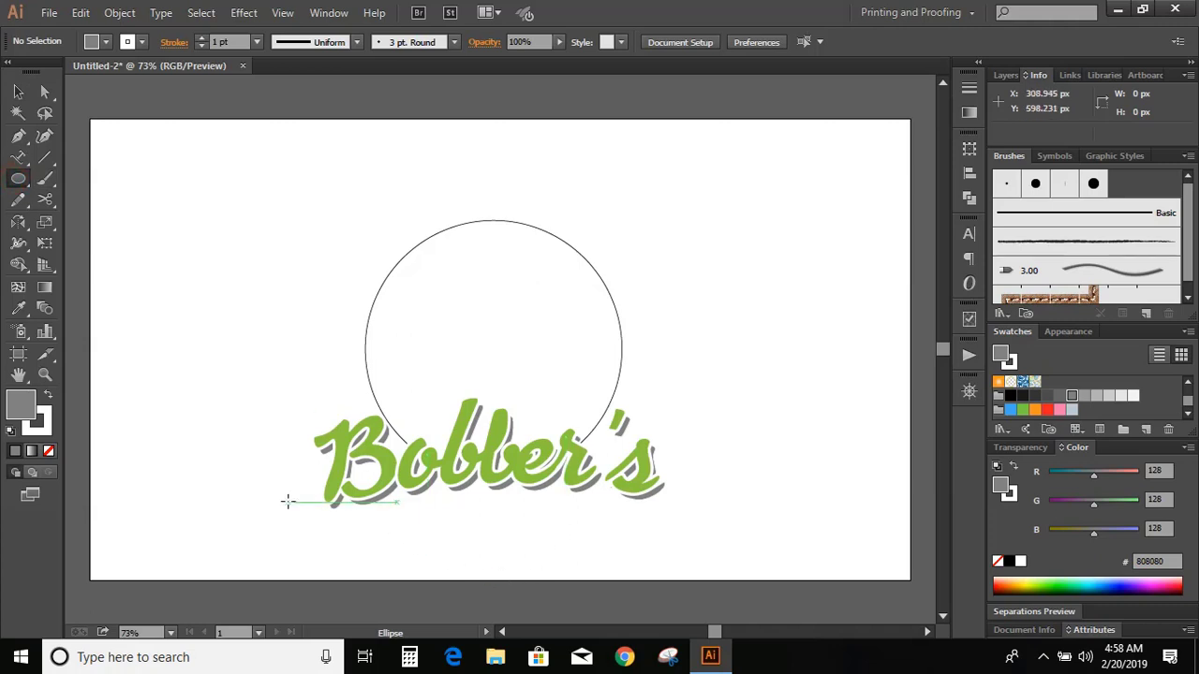
pyautogui.moveTo(309, 505); pyautogui.dragTo(689, 543)
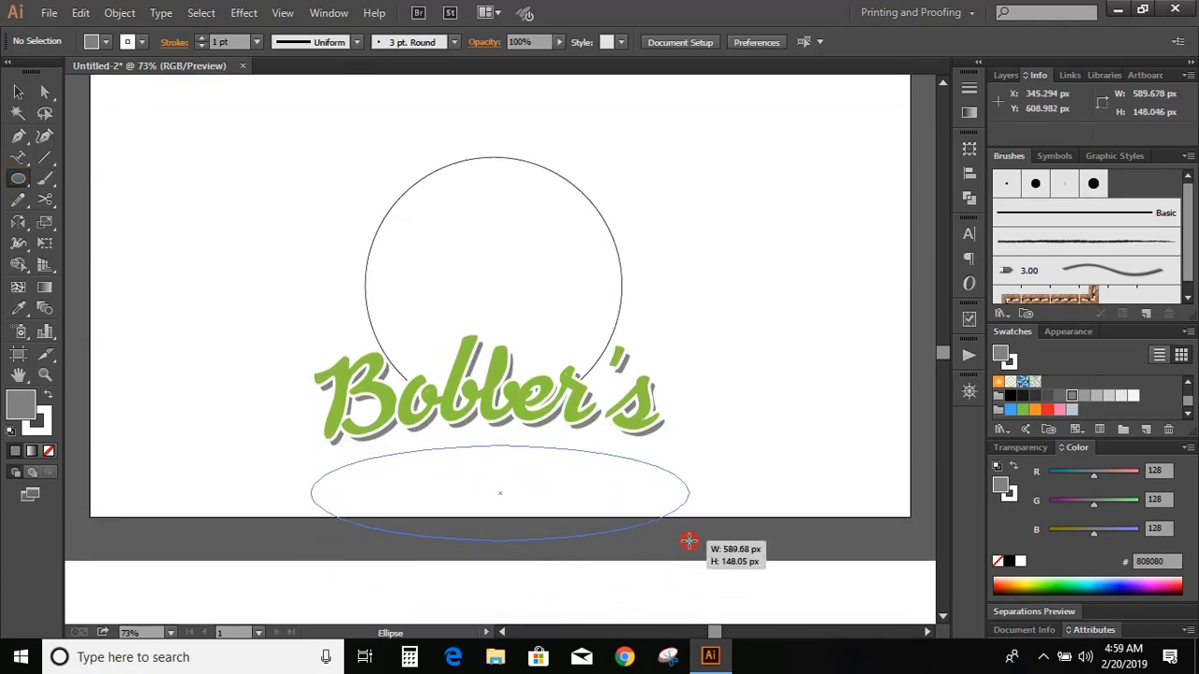
pyautogui.moveTo(670, 431); pyautogui.dragTo(669, 432)
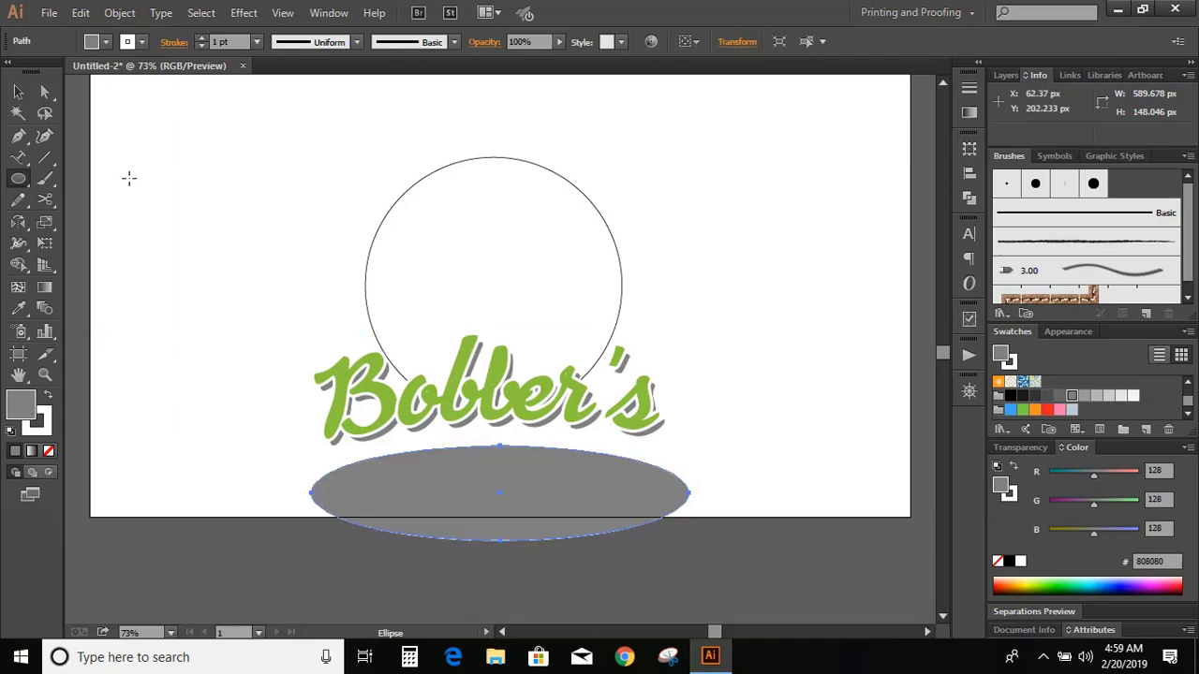
# Step: Cut the ellipse's outline with the Scissors tool at two points near the left and right ends of its upper curve
pyautogui.click(44, 199)
pyautogui.click(98, 220)
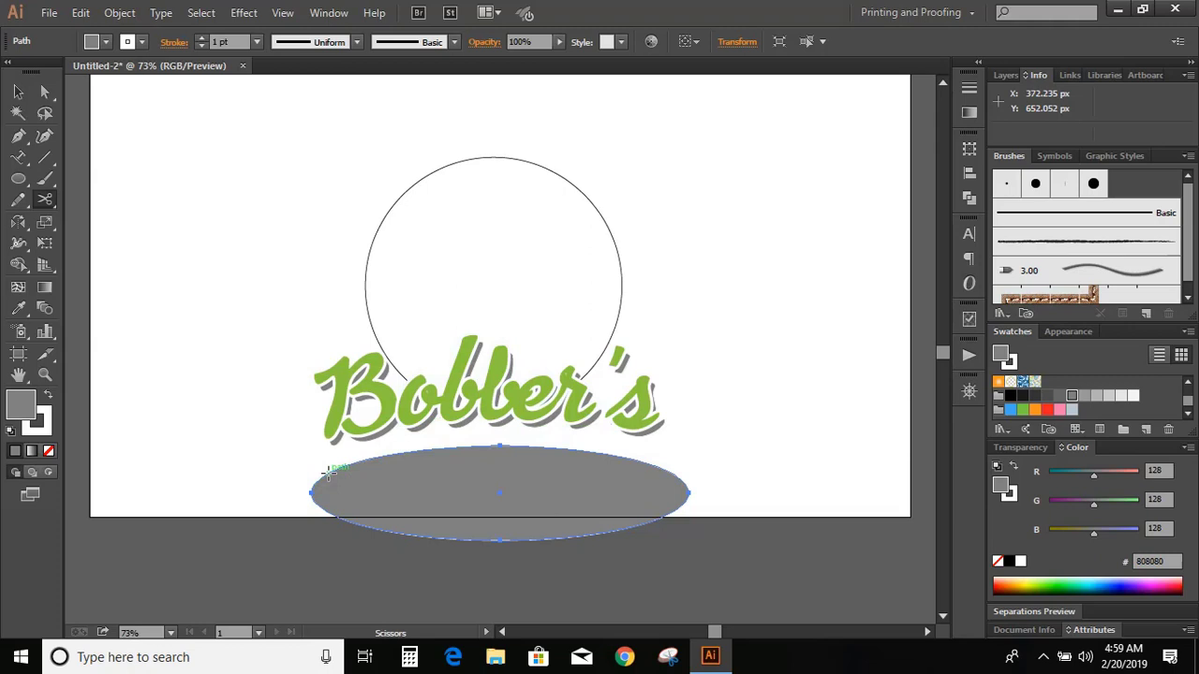
pyautogui.click(326, 474)
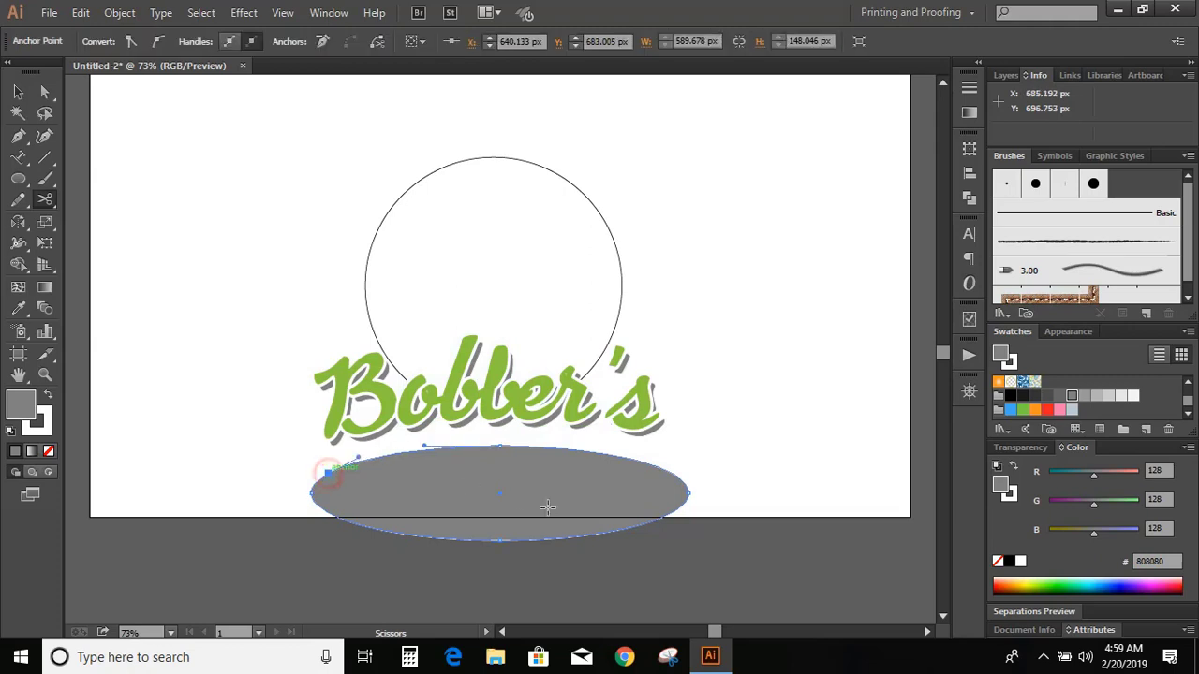
pyautogui.click(663, 471)
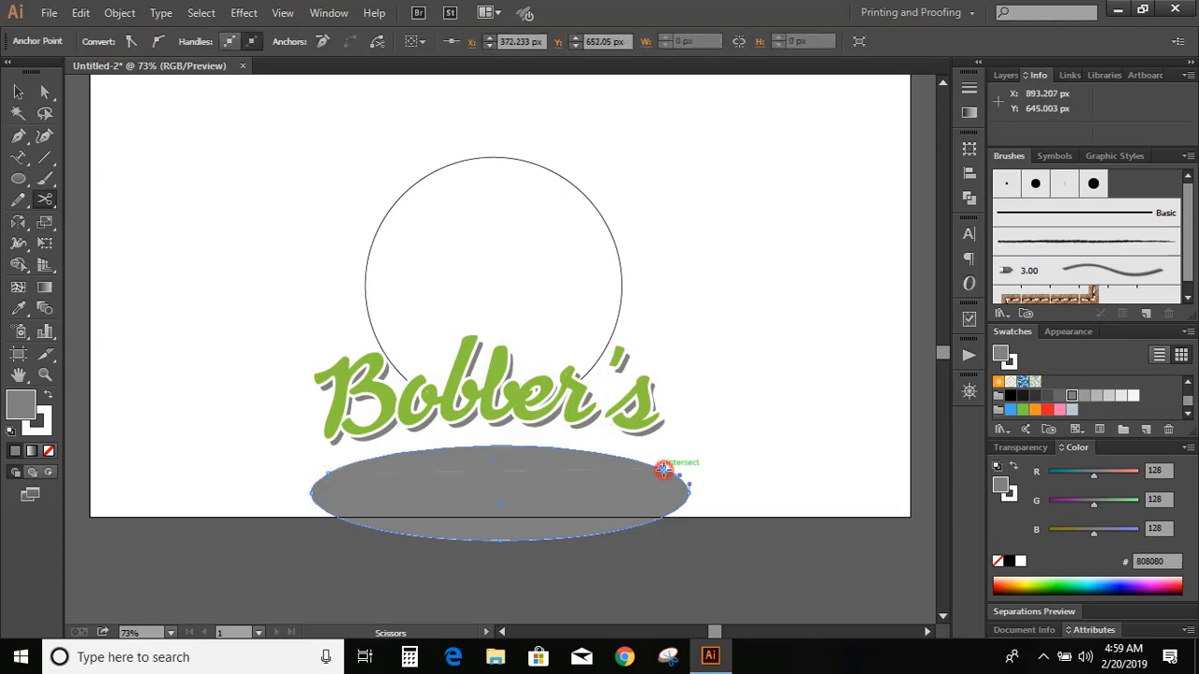
# Step: Delete the lower part of the cut ellipse, keeping only the shallow upper arc
pyautogui.click(19, 89)
pyautogui.click(196, 396)
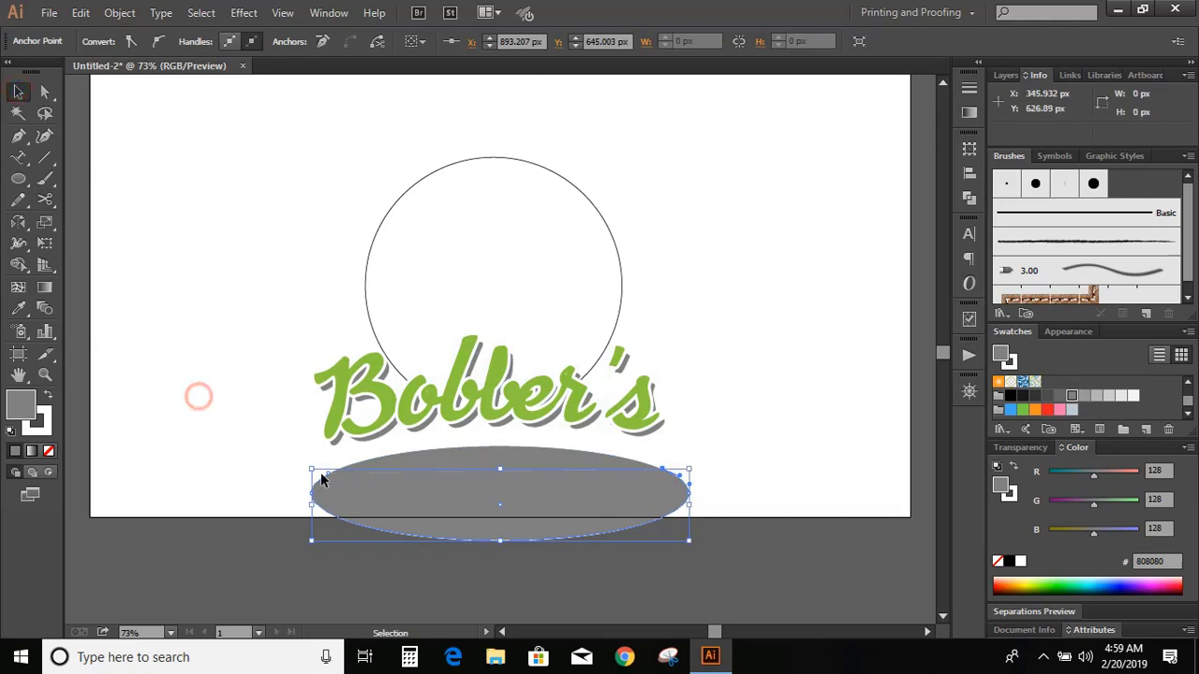
pyautogui.click(426, 518)
pyautogui.press('Delete')
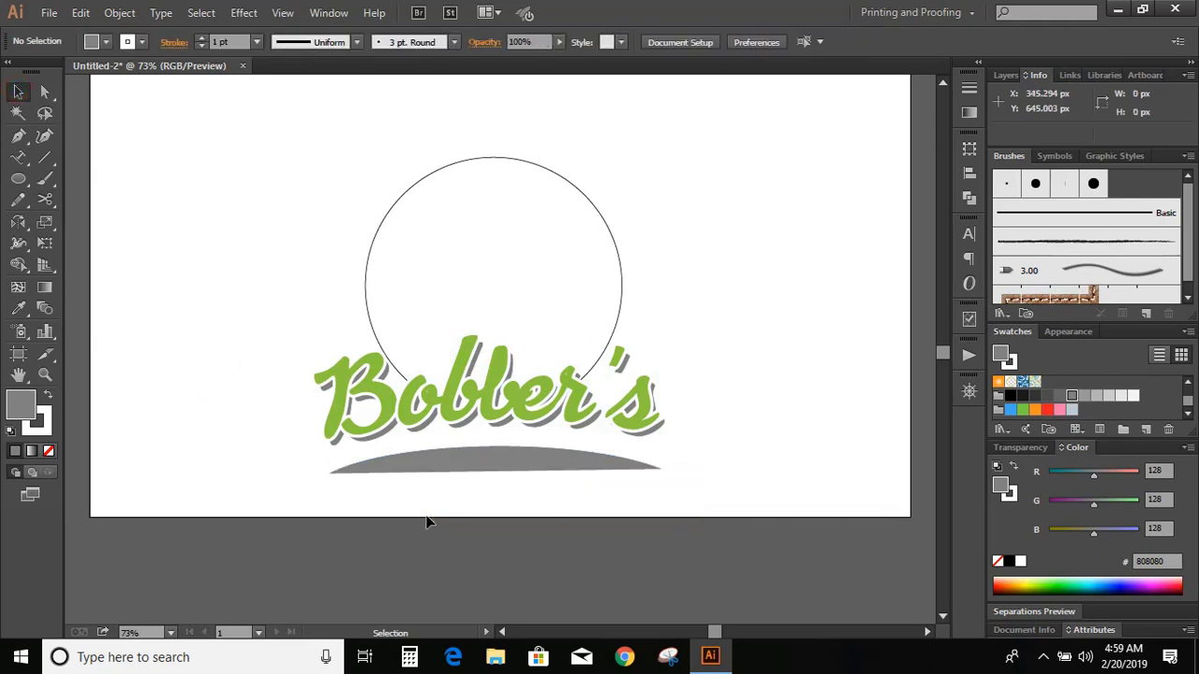
# Step: Remove the fill from the arc below the lettering and set its stroke to black
pyautogui.click(458, 455)
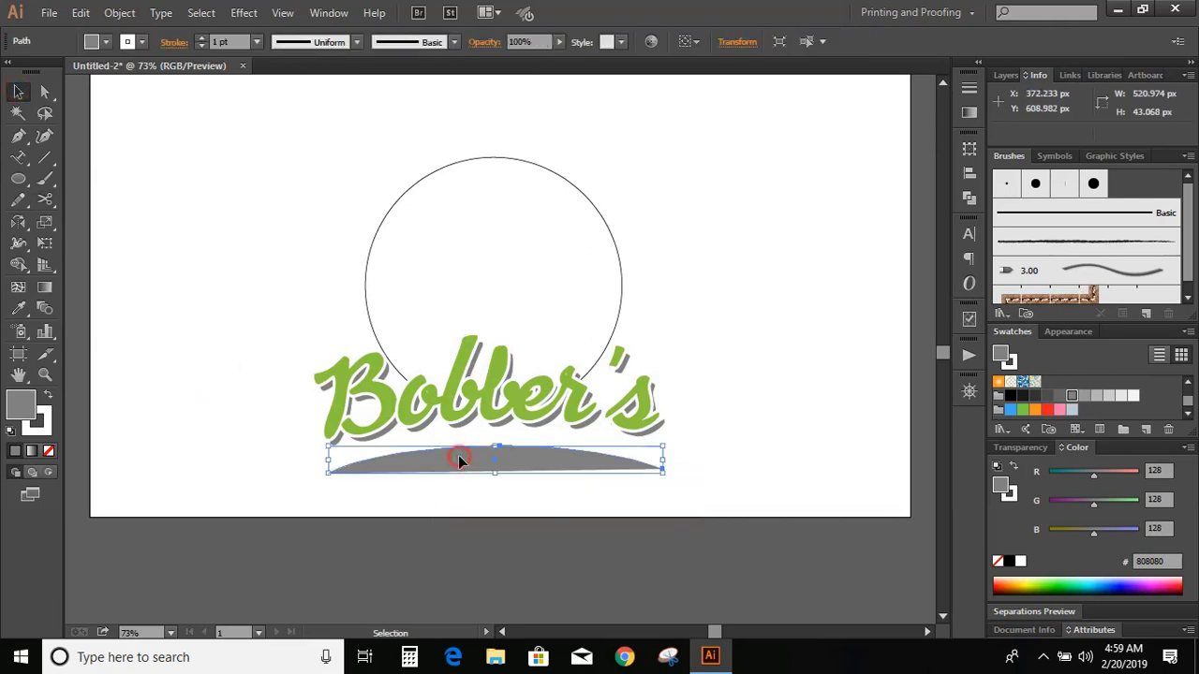
pyautogui.click(48, 450)
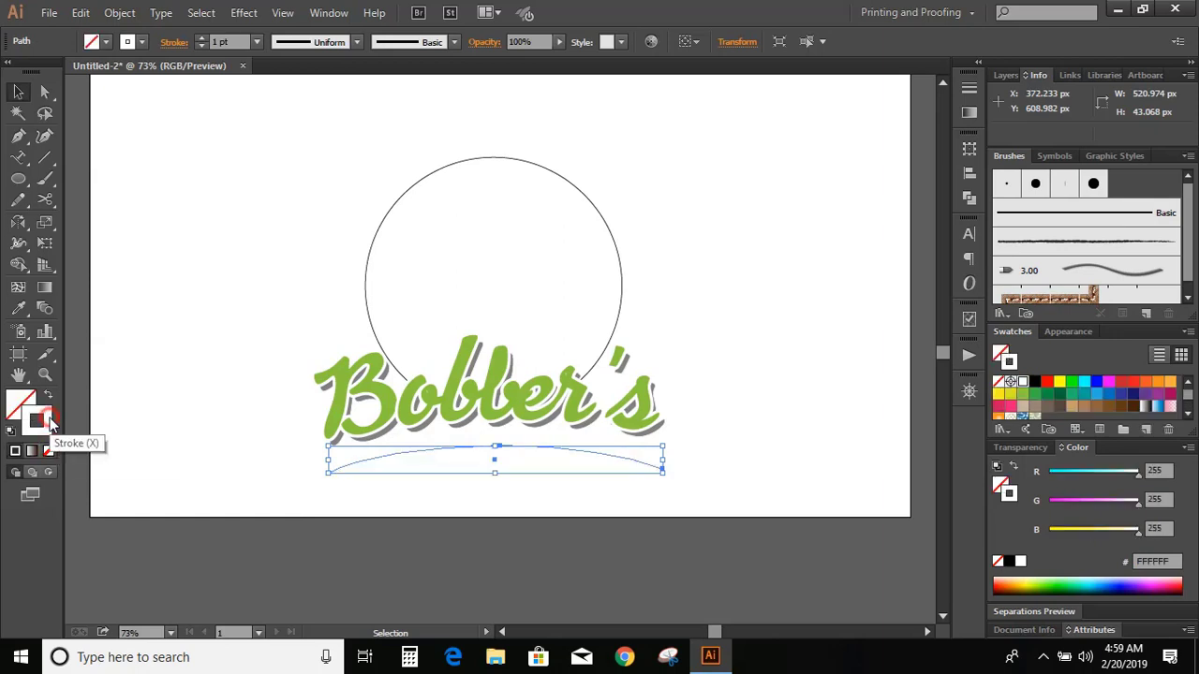
pyautogui.click(273, 302)
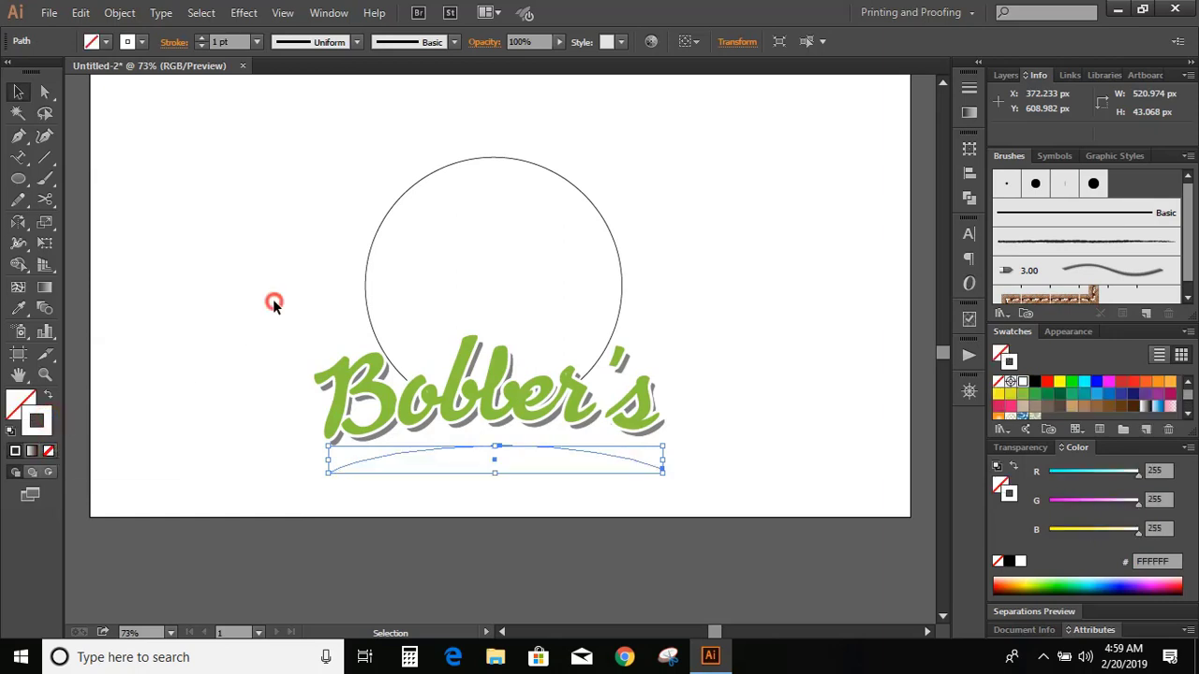
pyautogui.click(437, 450)
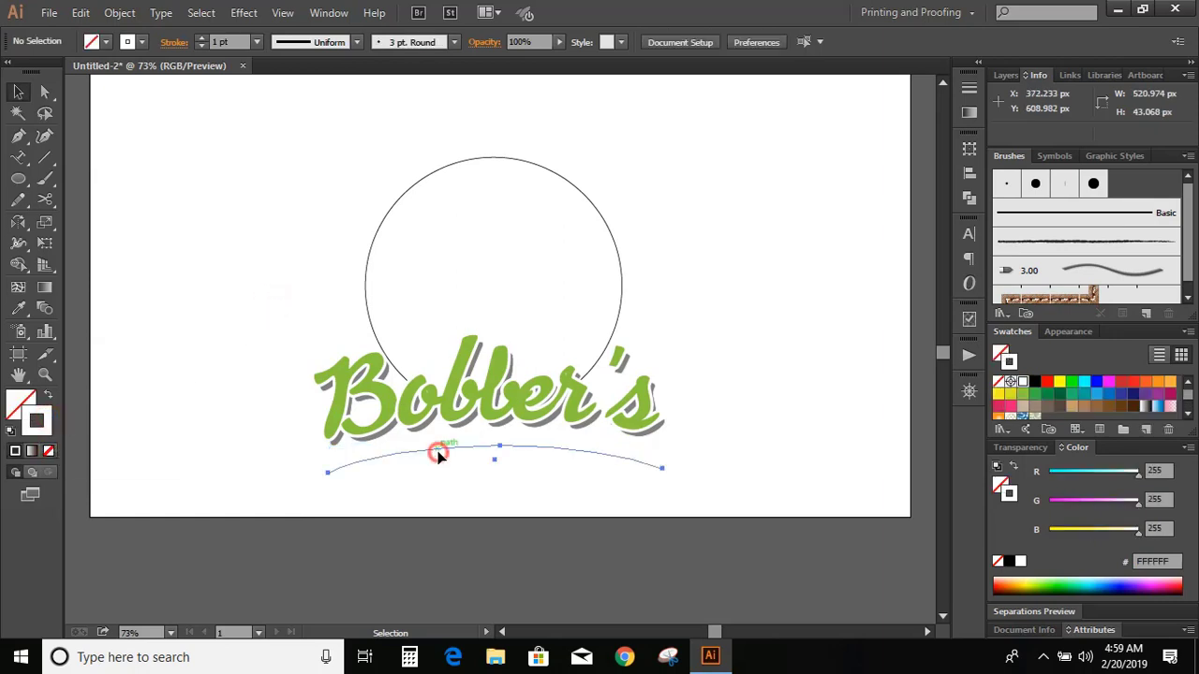
pyautogui.click(1034, 382)
pyautogui.click(784, 300)
# Step: Load the yellow-and-green ribbon banner brush from the Decorative_Banners and Seals brush library
pyautogui.scroll(1, 852, 382)
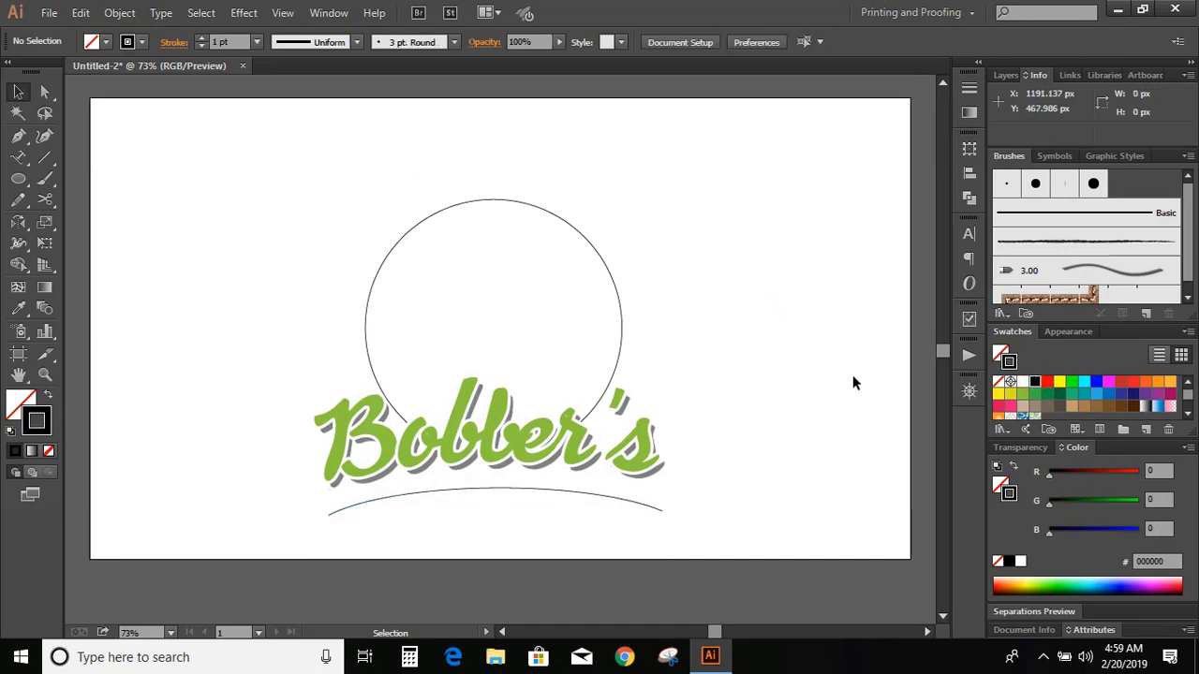
pyautogui.click(1002, 314)
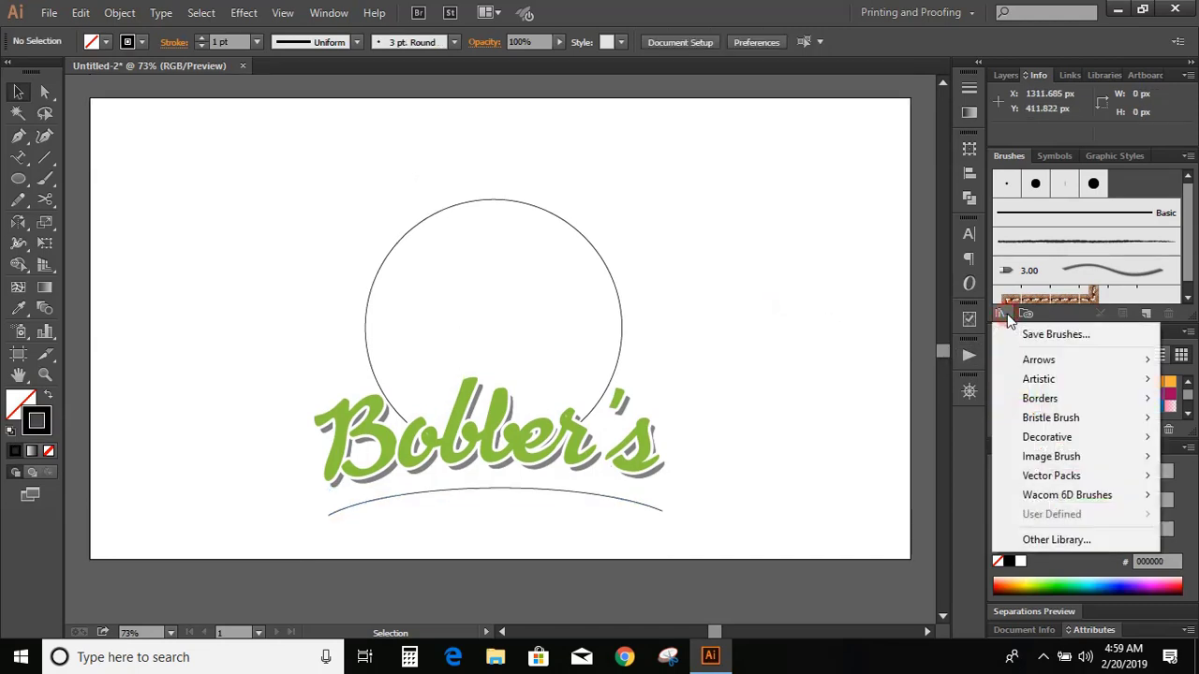
pyautogui.moveTo(1100, 465)
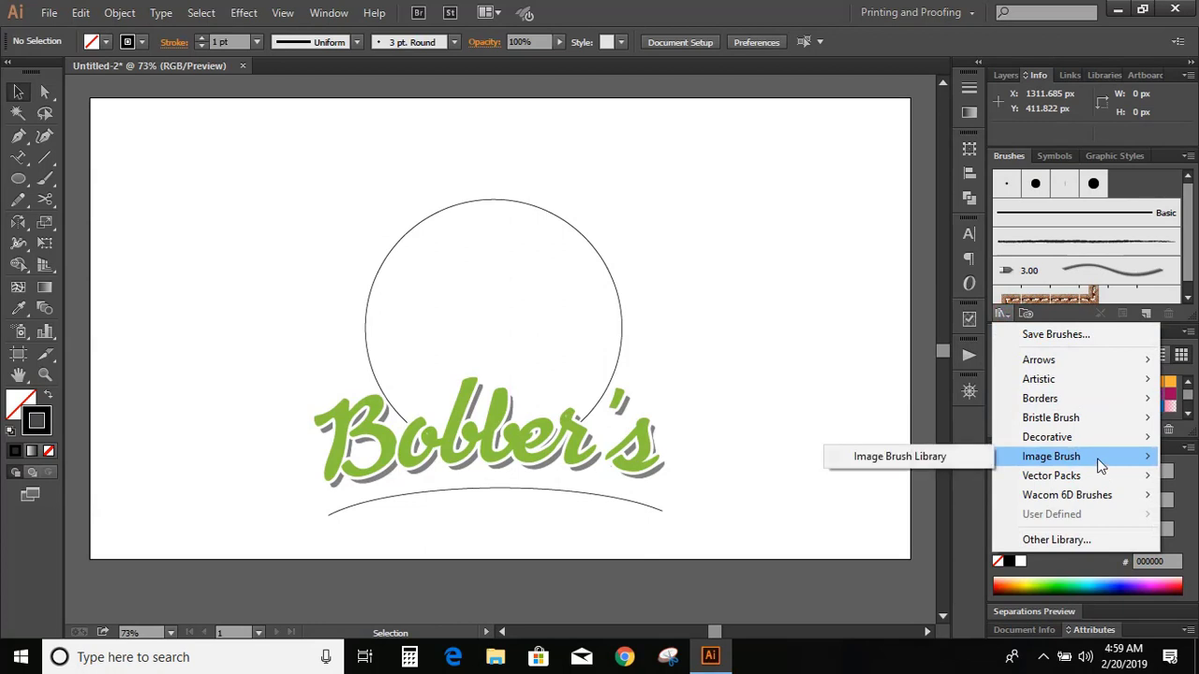
pyautogui.moveTo(1002, 437)
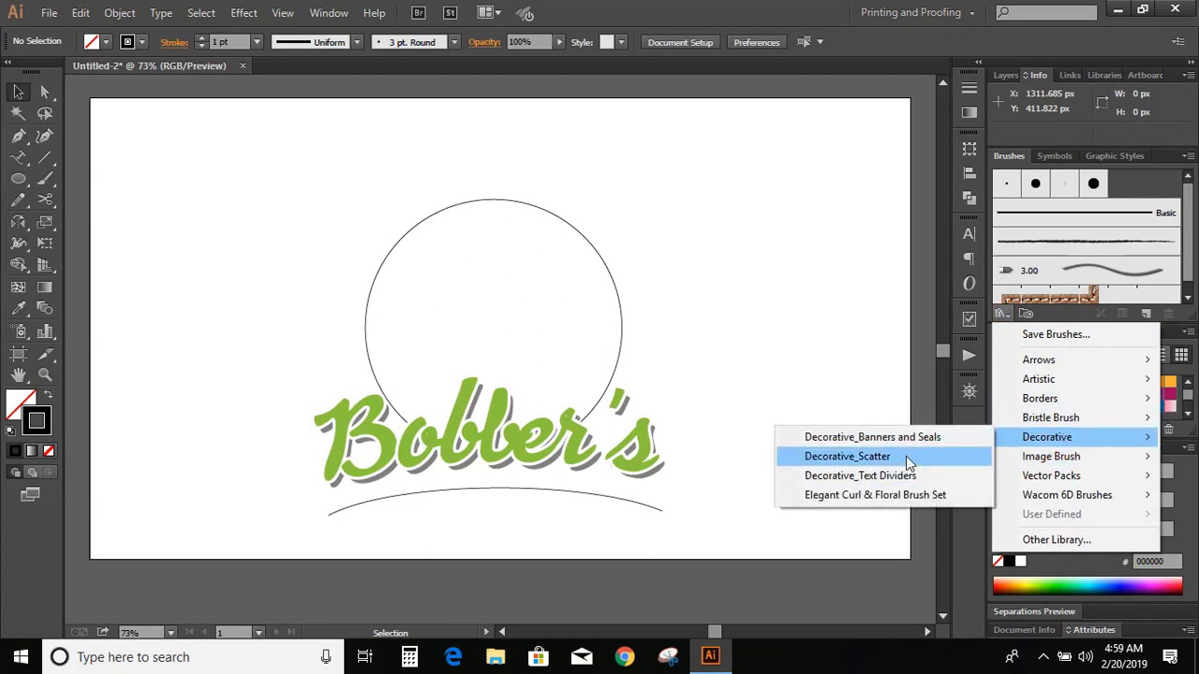
pyautogui.click(881, 437)
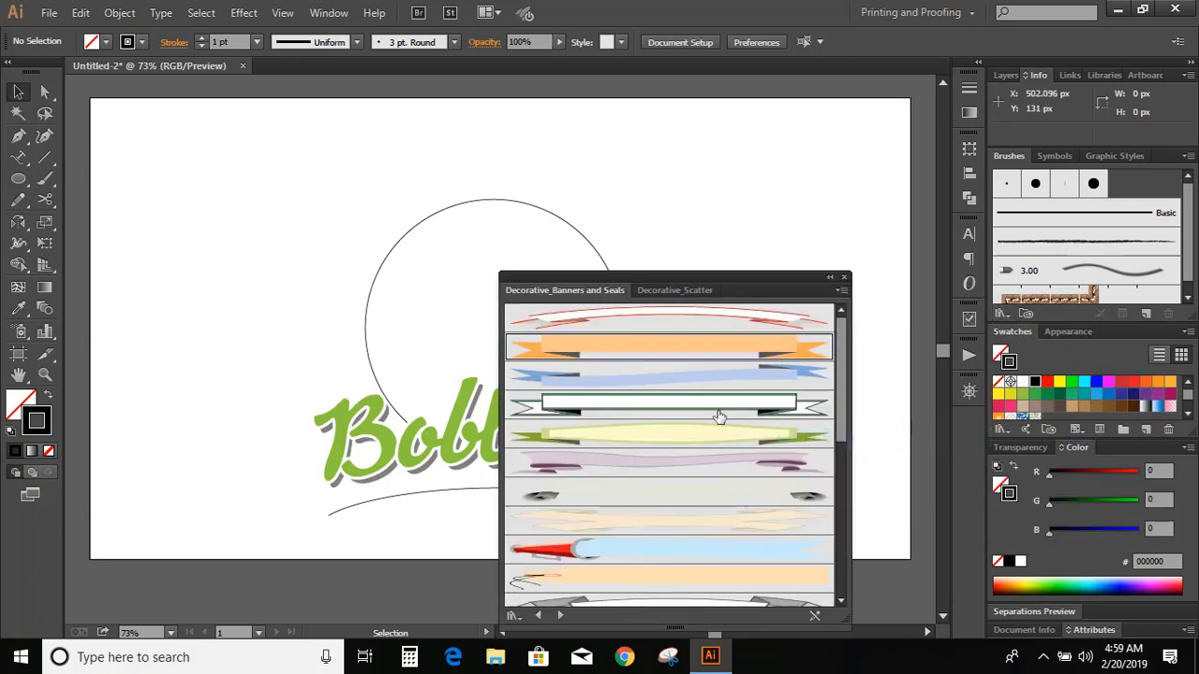
pyautogui.click(642, 443)
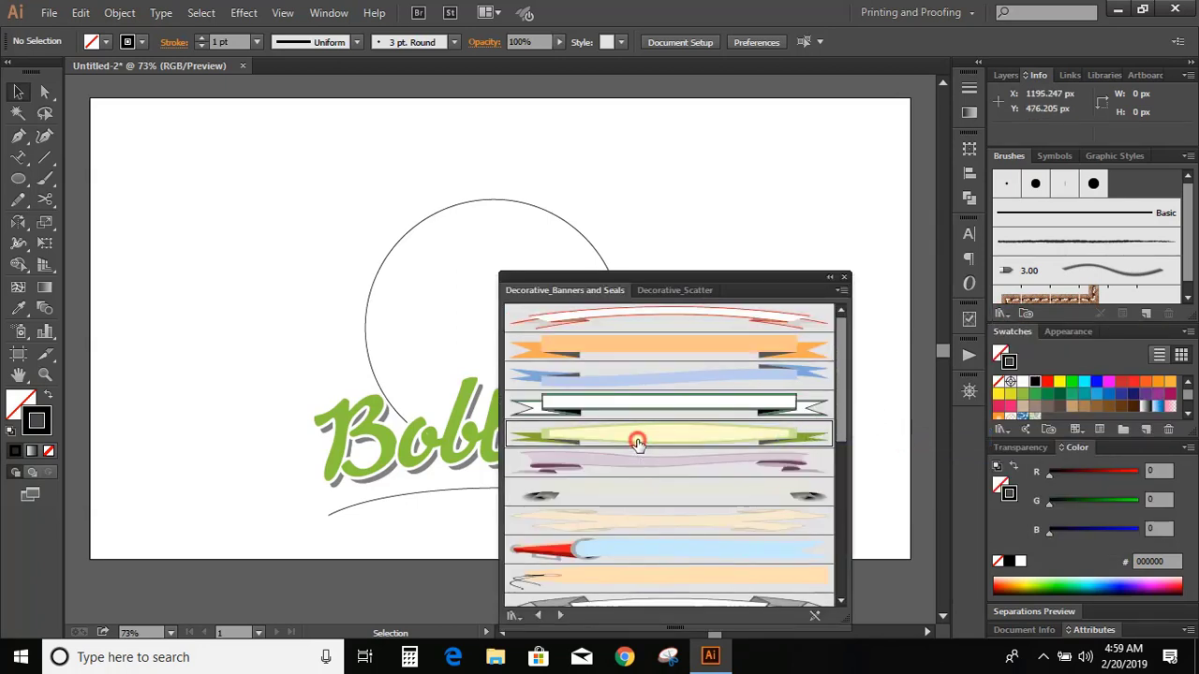
pyautogui.click(844, 277)
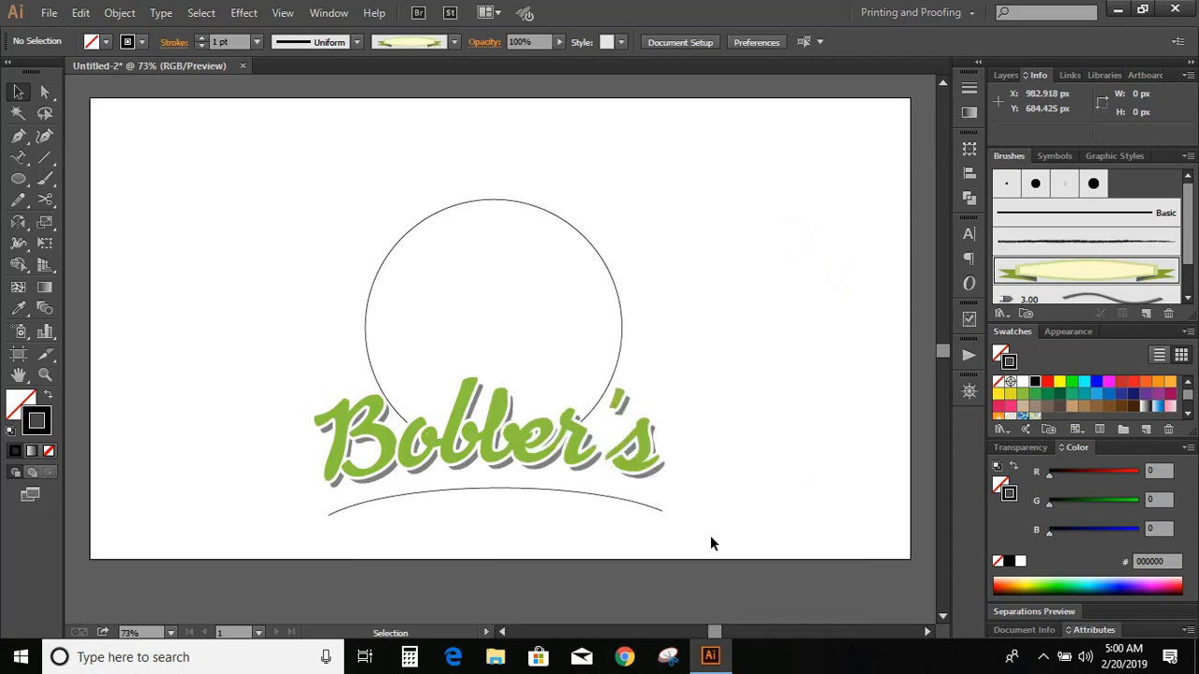
# Step: Apply the yellow-and-green banner brush to the arc below the "Bobber's" lettering
pyautogui.click(587, 498)
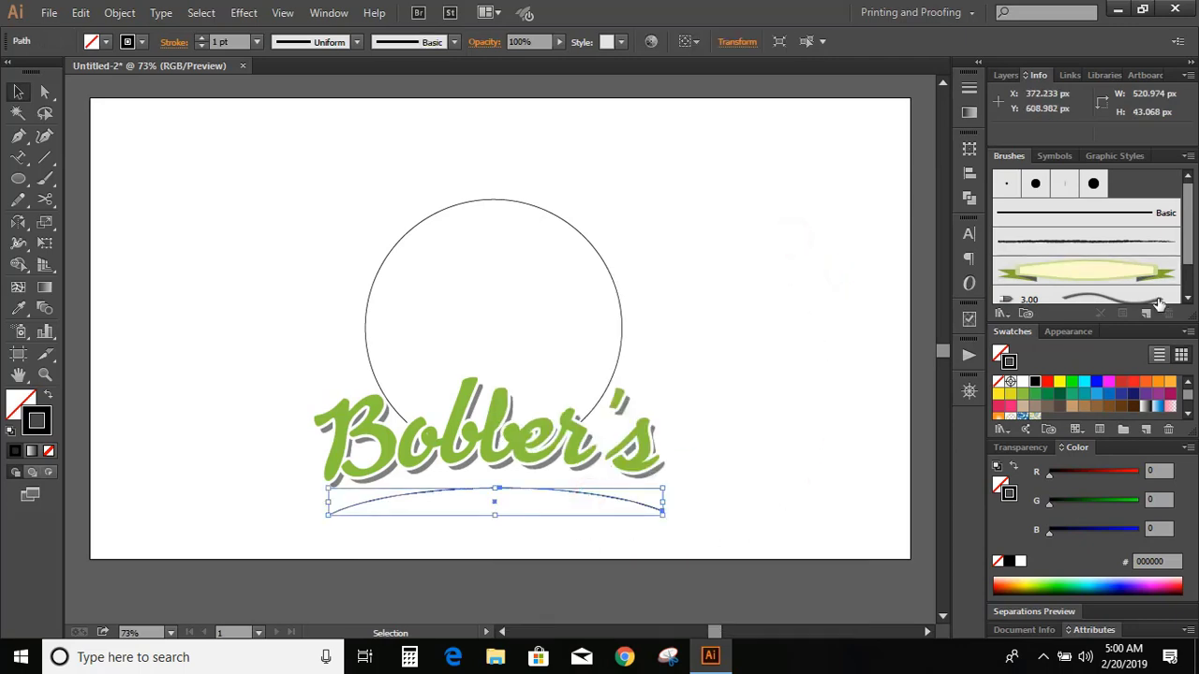
pyautogui.click(1089, 273)
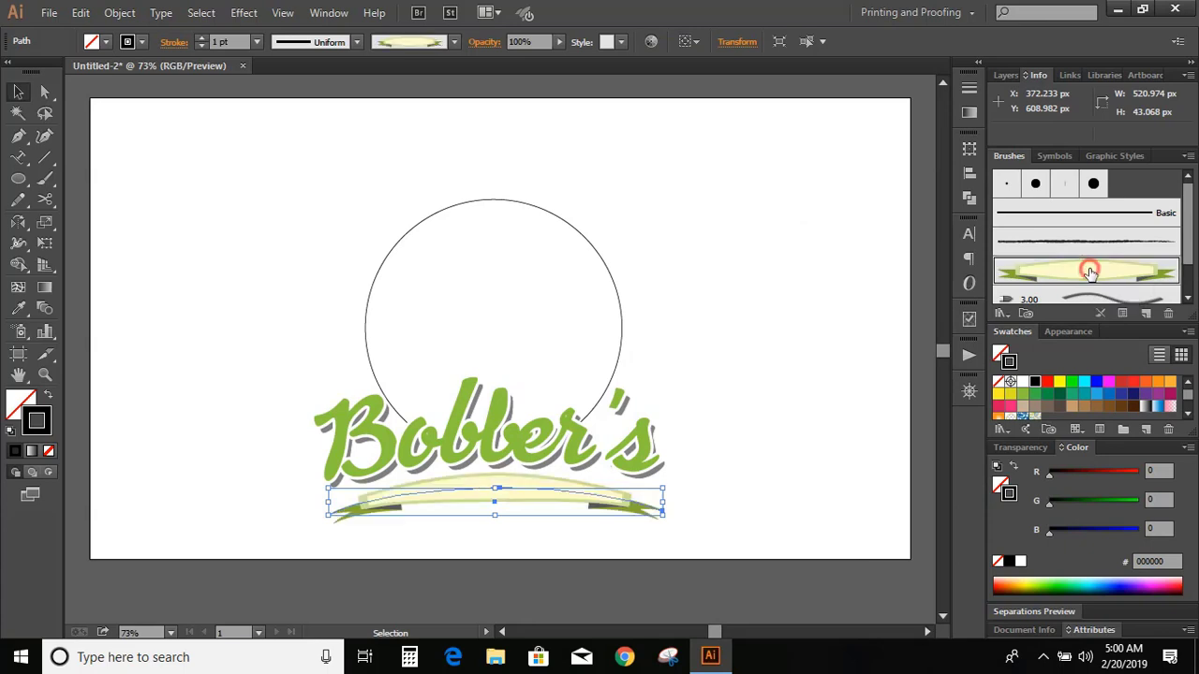
pyautogui.click(847, 385)
# Step: Expand the appearance of the banner arc into editable shapes
pyautogui.click(531, 497)
pyautogui.click(120, 12)
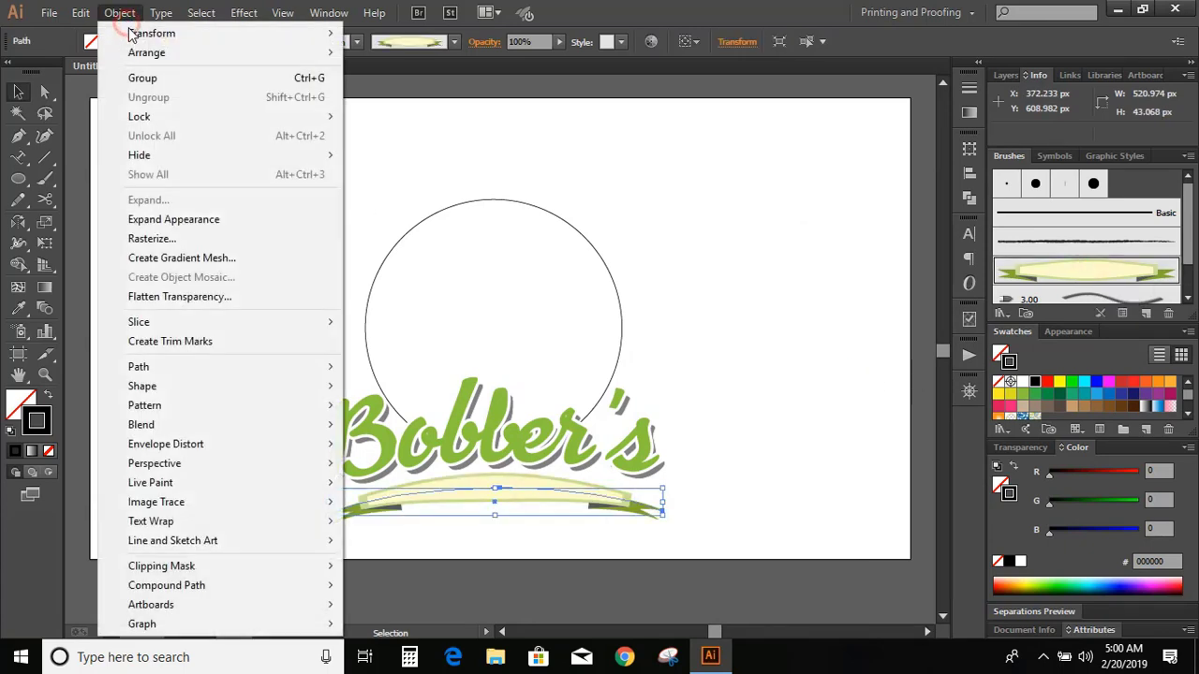
pyautogui.click(178, 219)
pyautogui.click(718, 440)
# Step: Scale the banner up proportionally around its center to about 545 x 83 px
pyautogui.click(571, 487)
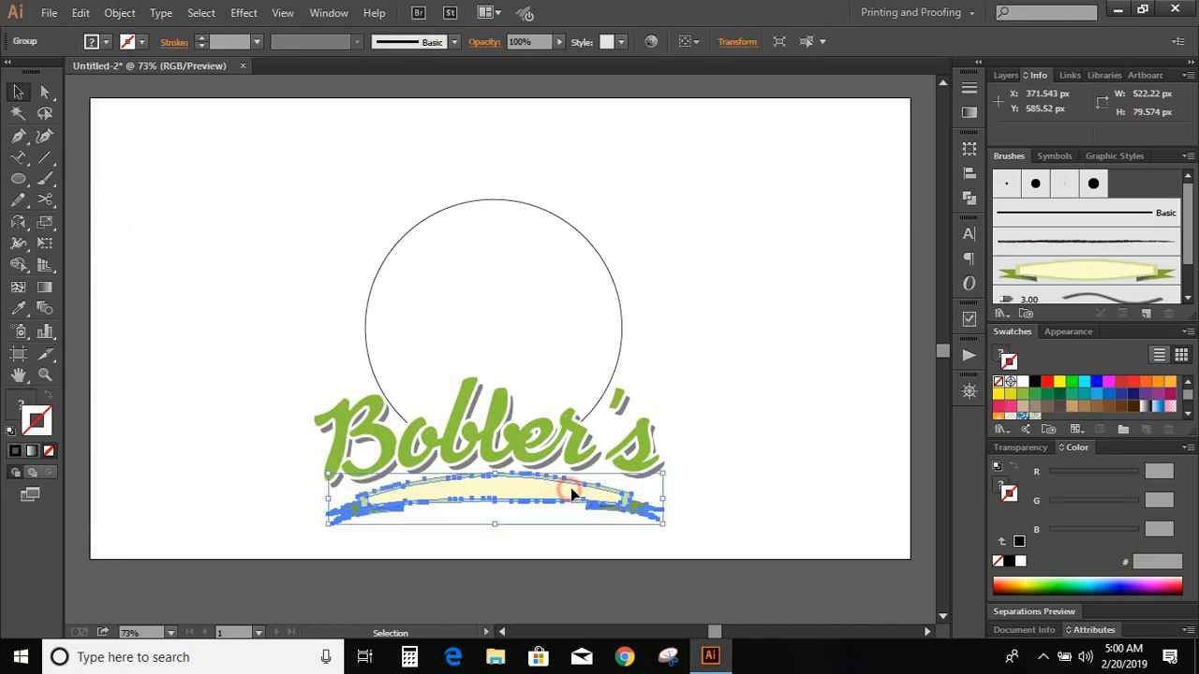
pyautogui.moveTo(666, 529); pyautogui.dragTo(672, 530)
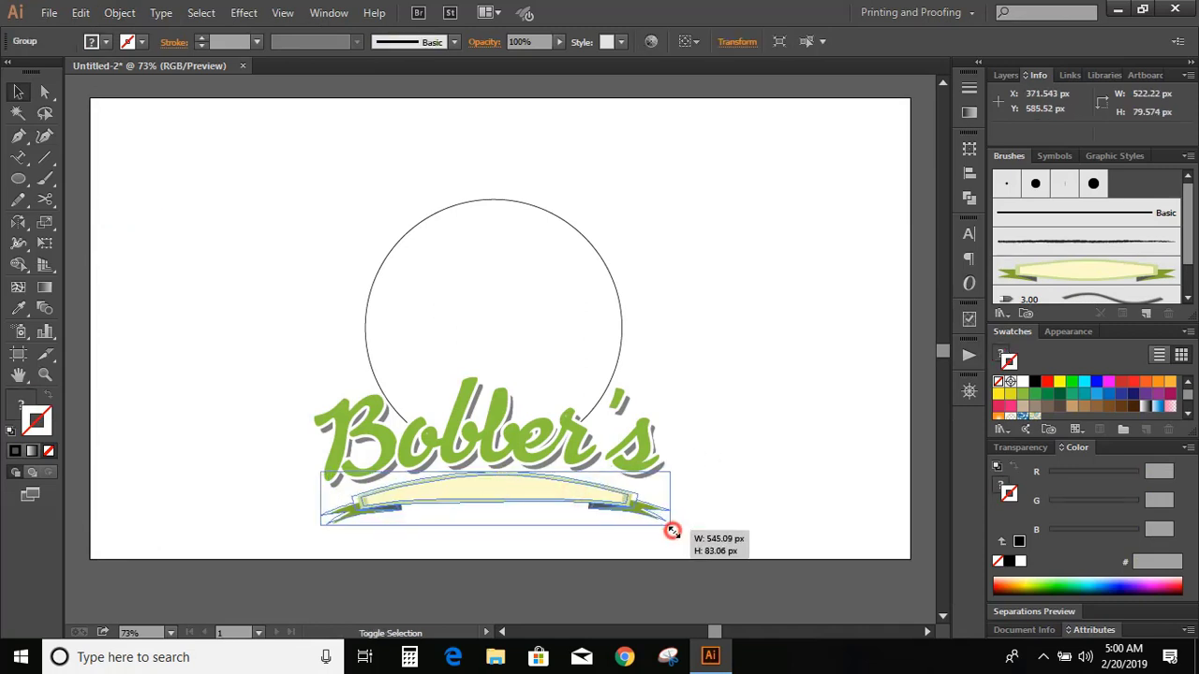
pyautogui.click(720, 455)
# Step: Draw a shallow upward arc about 393 px wide with the Pen tool across the banner's yellow area, following its curve
pyautogui.hotkey('ctrl', '1')
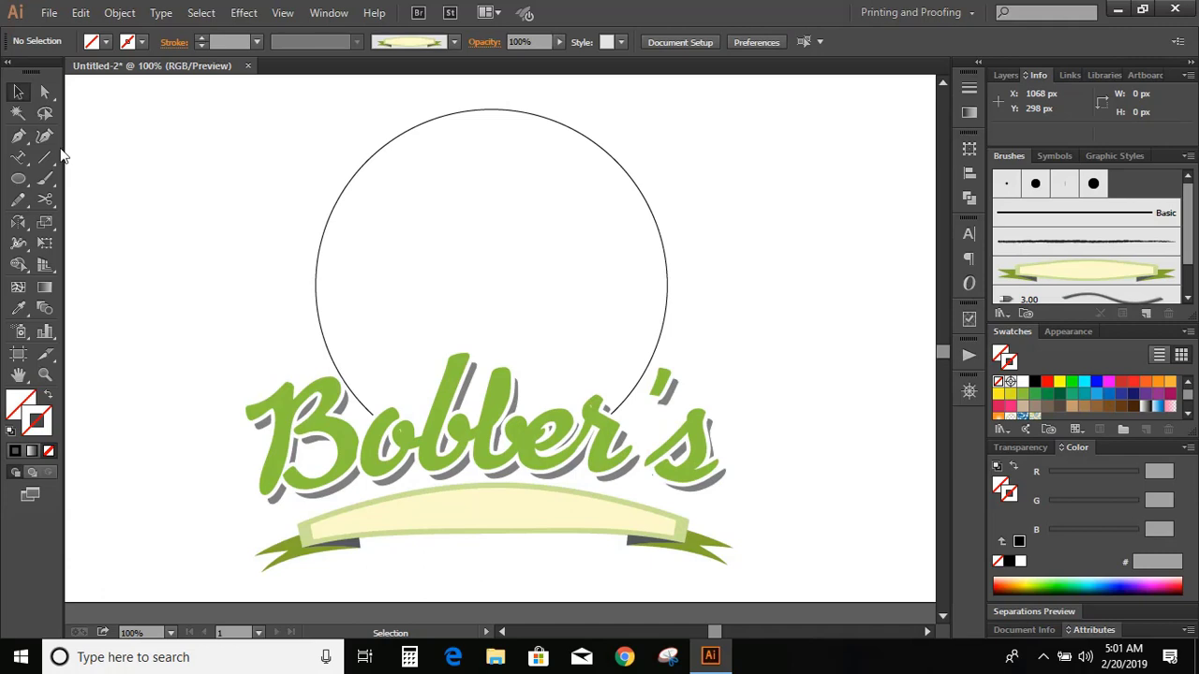
pyautogui.click(18, 137)
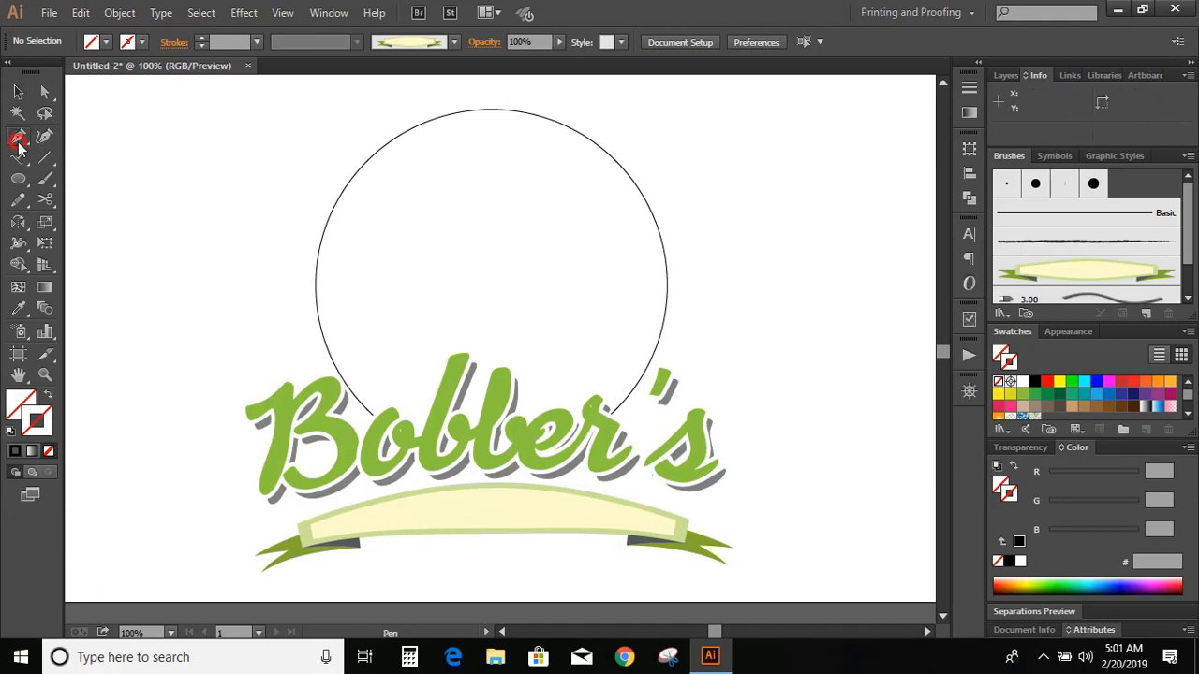
pyautogui.click(320, 530)
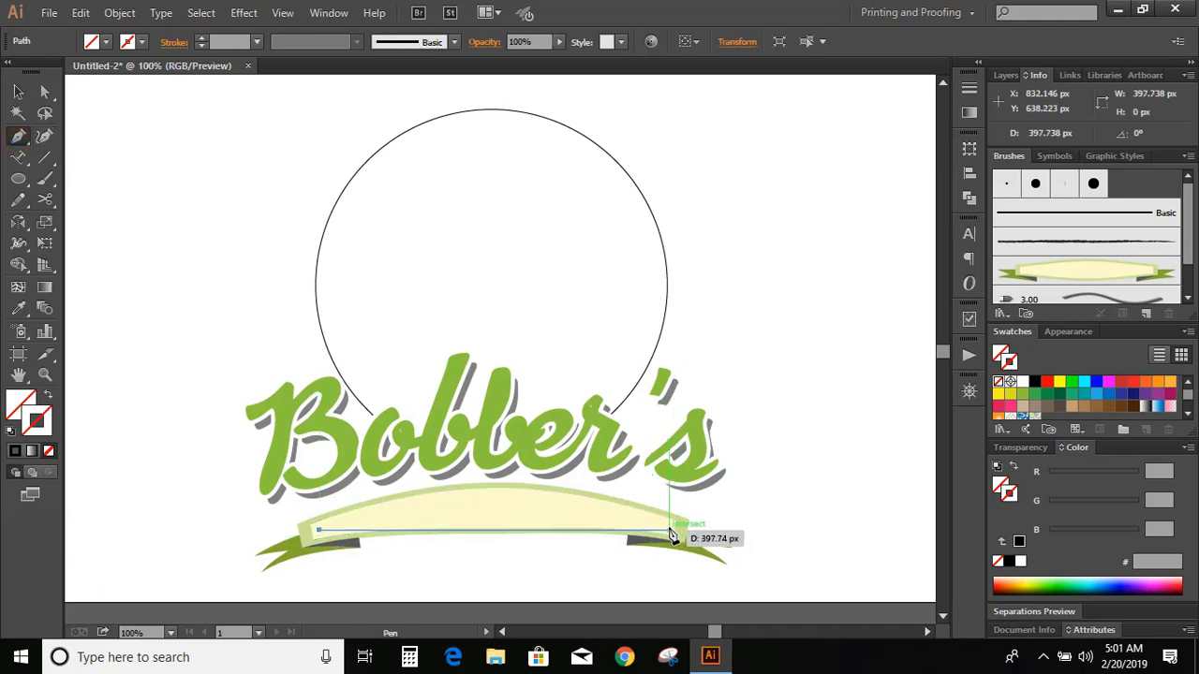
pyautogui.moveTo(665, 531); pyautogui.dragTo(837, 594)
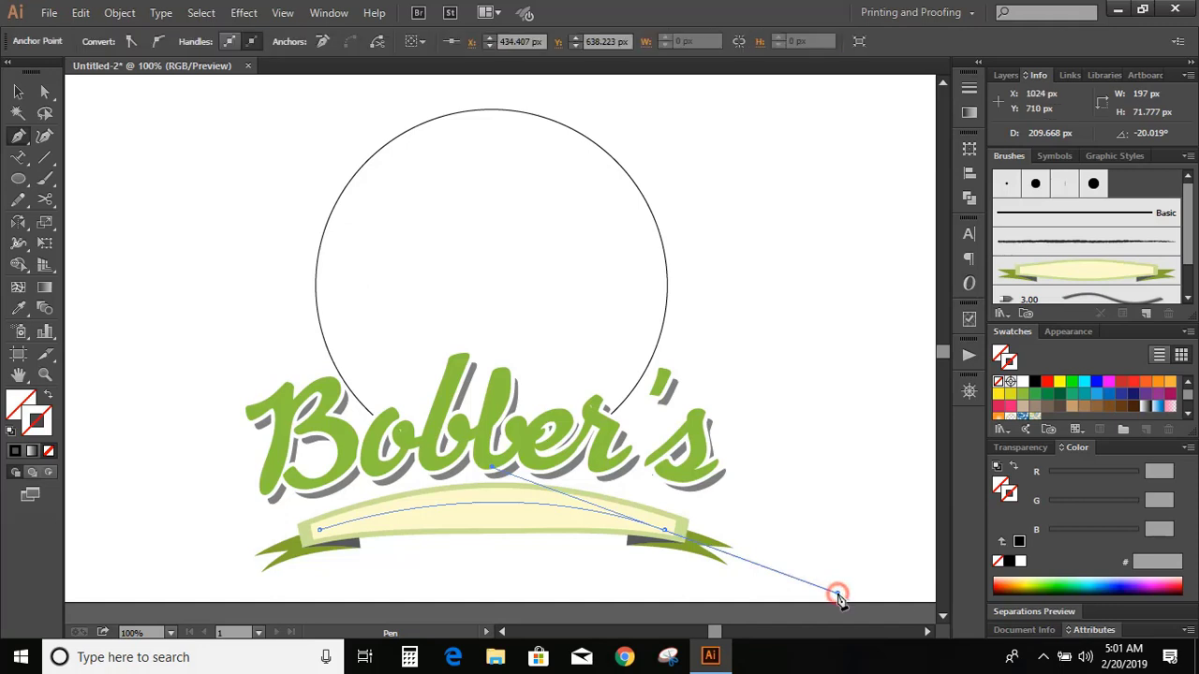
pyautogui.click(17, 91)
pyautogui.click(157, 174)
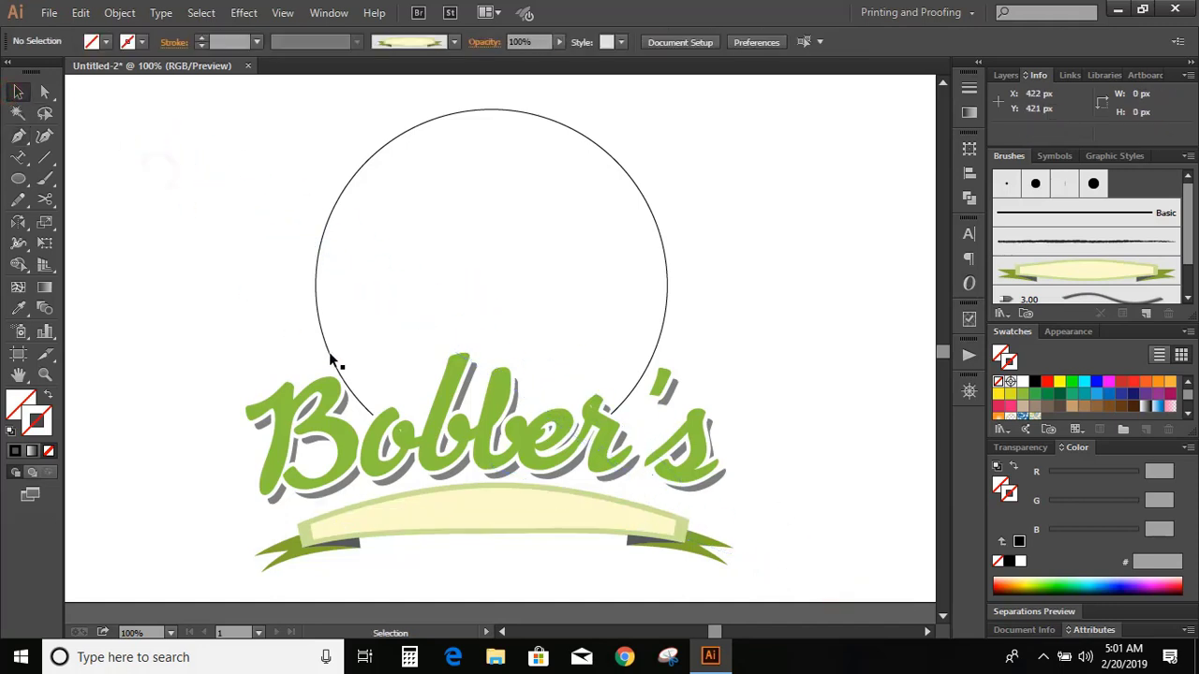
# Step: Add the text "Mobile & RV Park" along the arc inside the banner at a font size of 20 pt
pyautogui.click(19, 161)
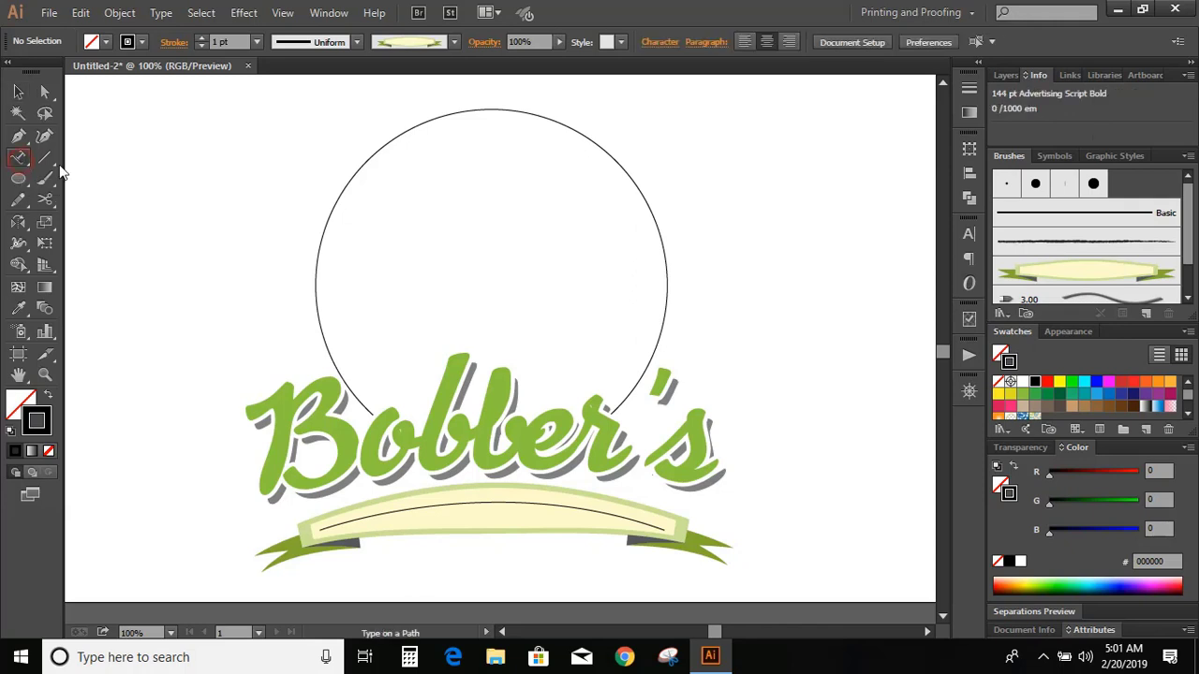
pyautogui.click(503, 504)
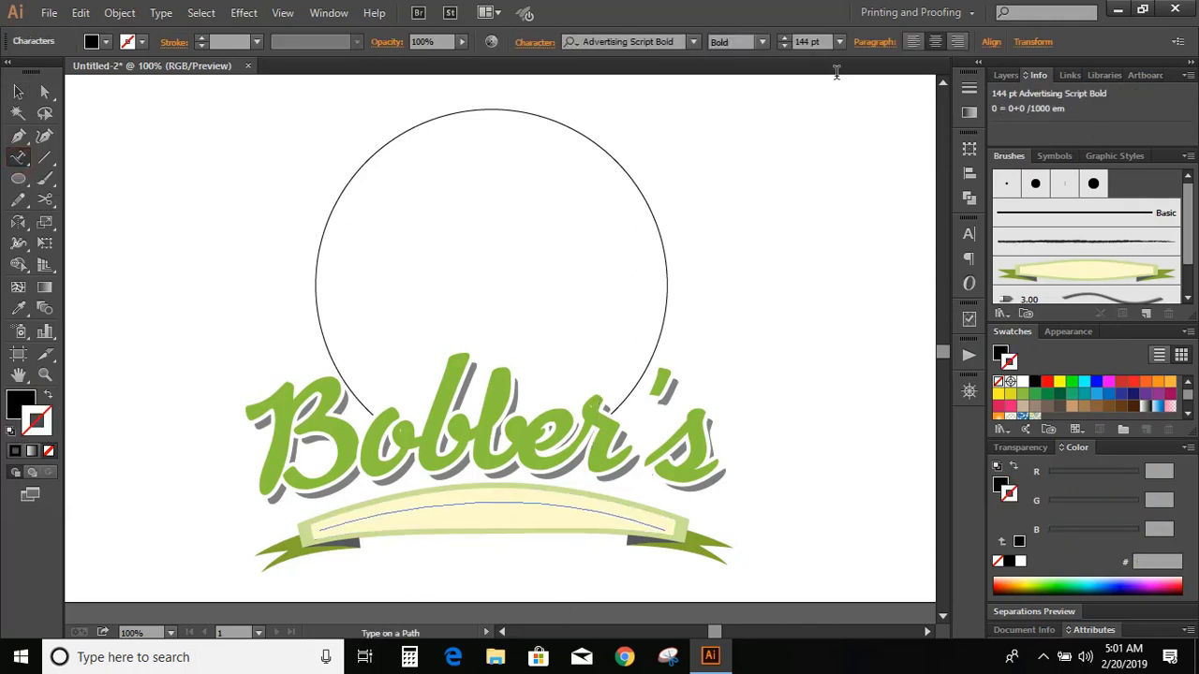
pyautogui.doubleClick(807, 42)
pyautogui.write('20')
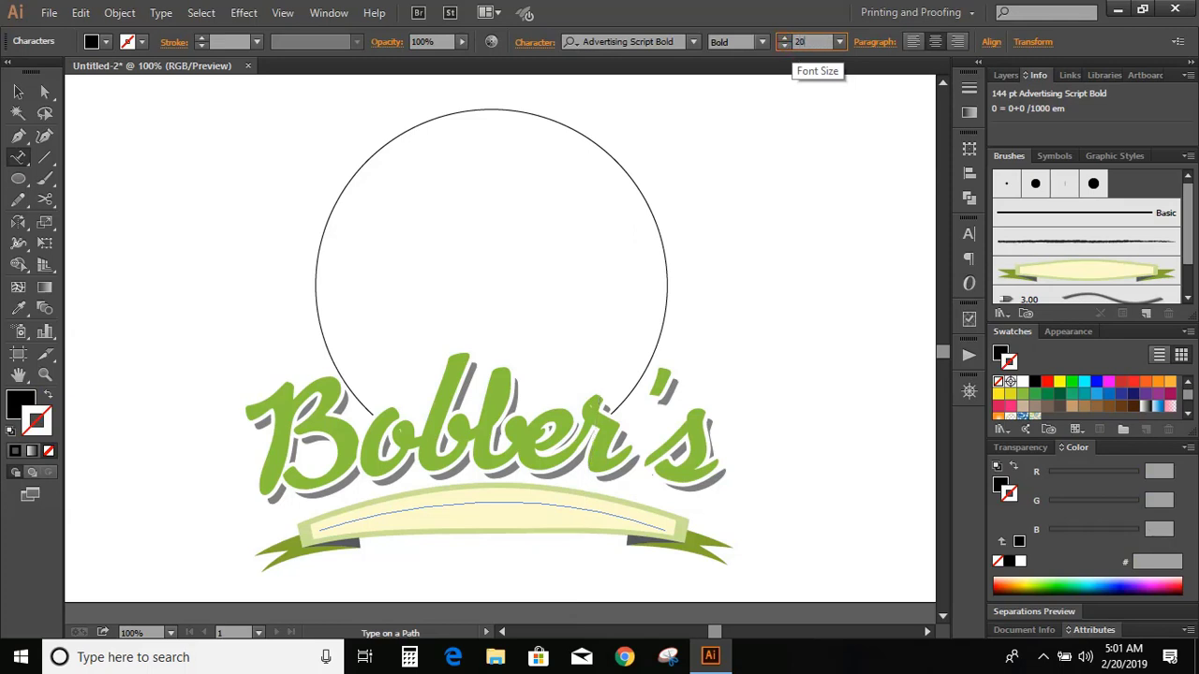
pyautogui.press('Return')
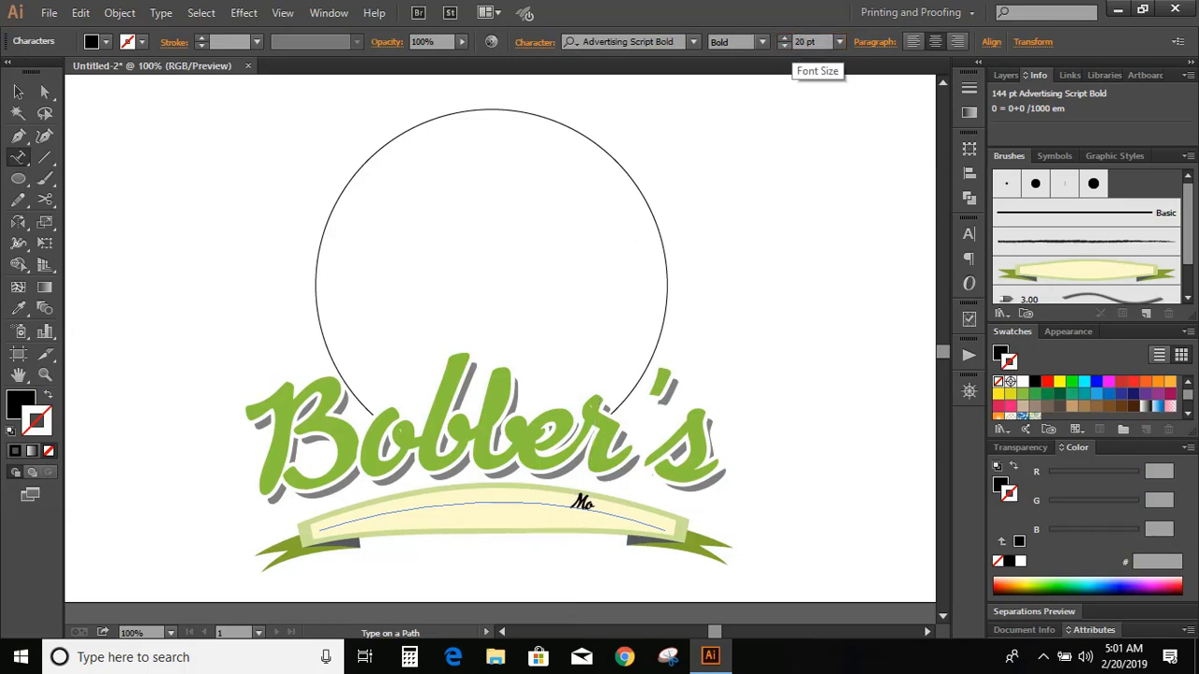
pyautogui.write('Mobile & Rv Park')
pyautogui.press('Escape')
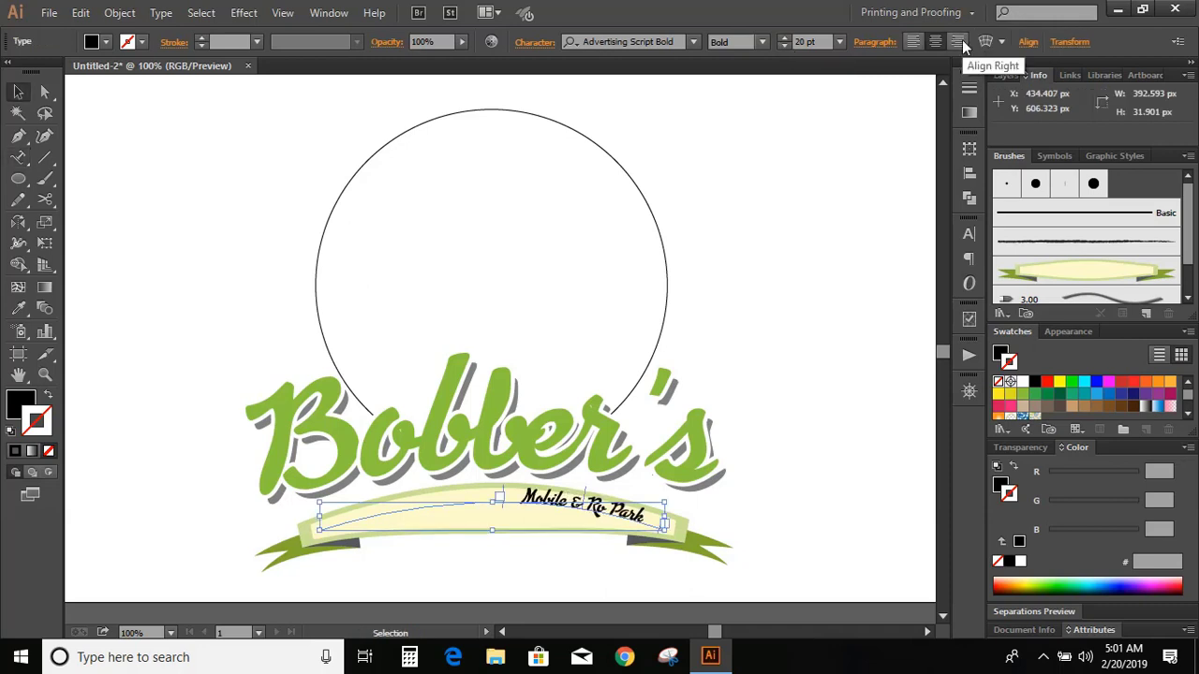
# Step: Extend the text's start to the left end of the arc and center-align the text on it
pyautogui.moveTo(521, 496)
pyautogui.mouseDown()
pyautogui.moveTo(535, 491)
pyautogui.moveTo(313, 530)
pyautogui.mouseUp()
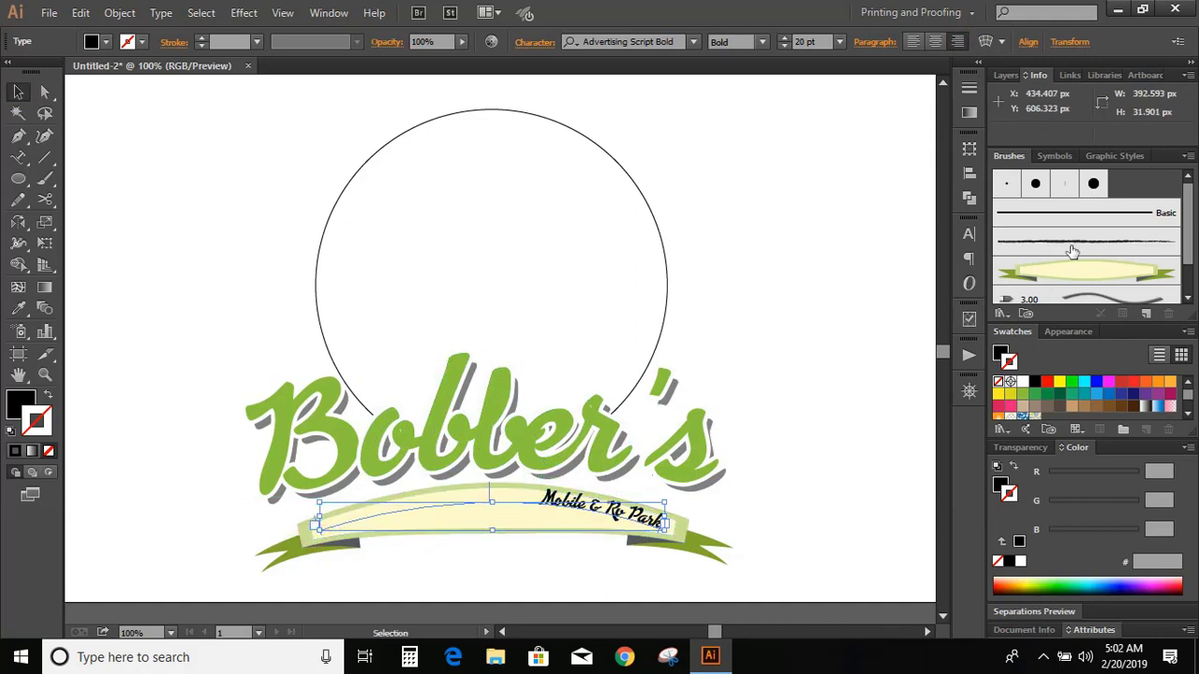
pyautogui.click(935, 43)
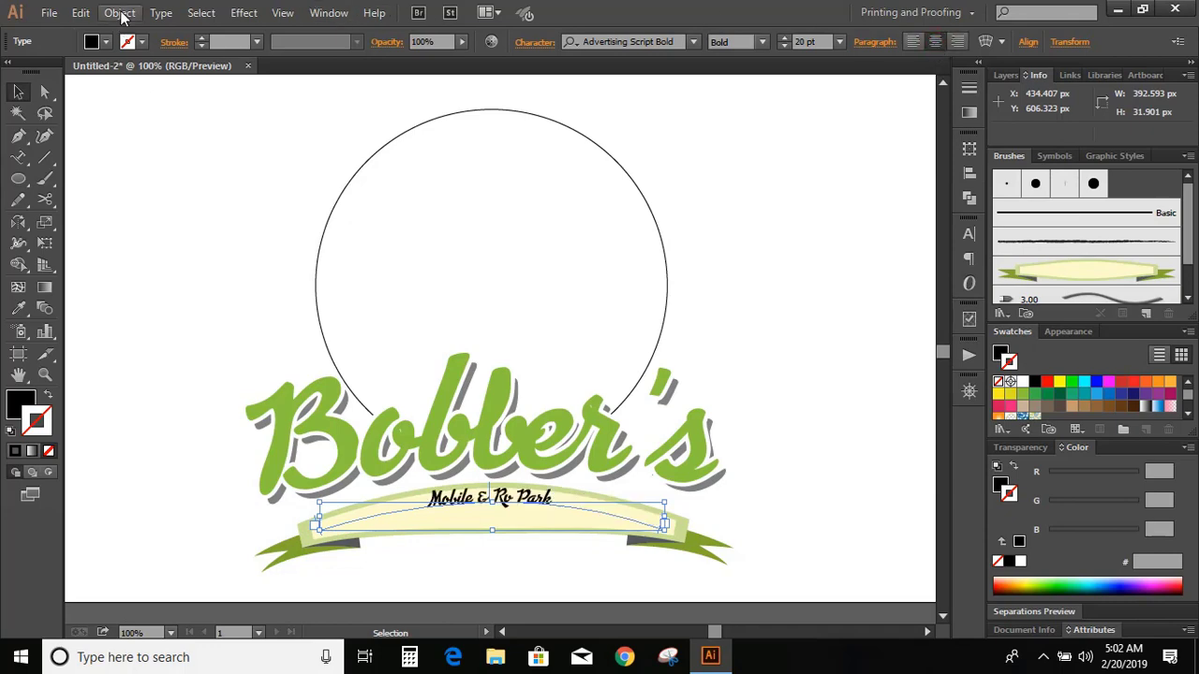
# Step: Set the banner text's Align to Path option to Center, keeping the Rainbow effect
pyautogui.click(161, 13)
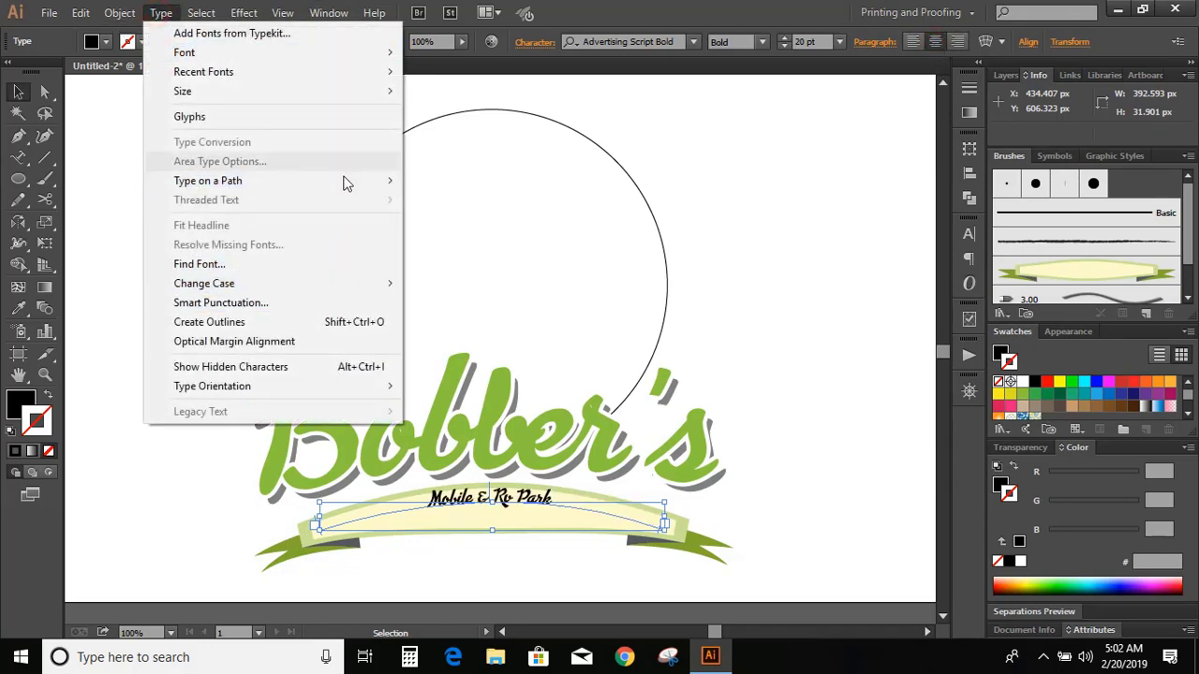
pyautogui.moveTo(343, 183)
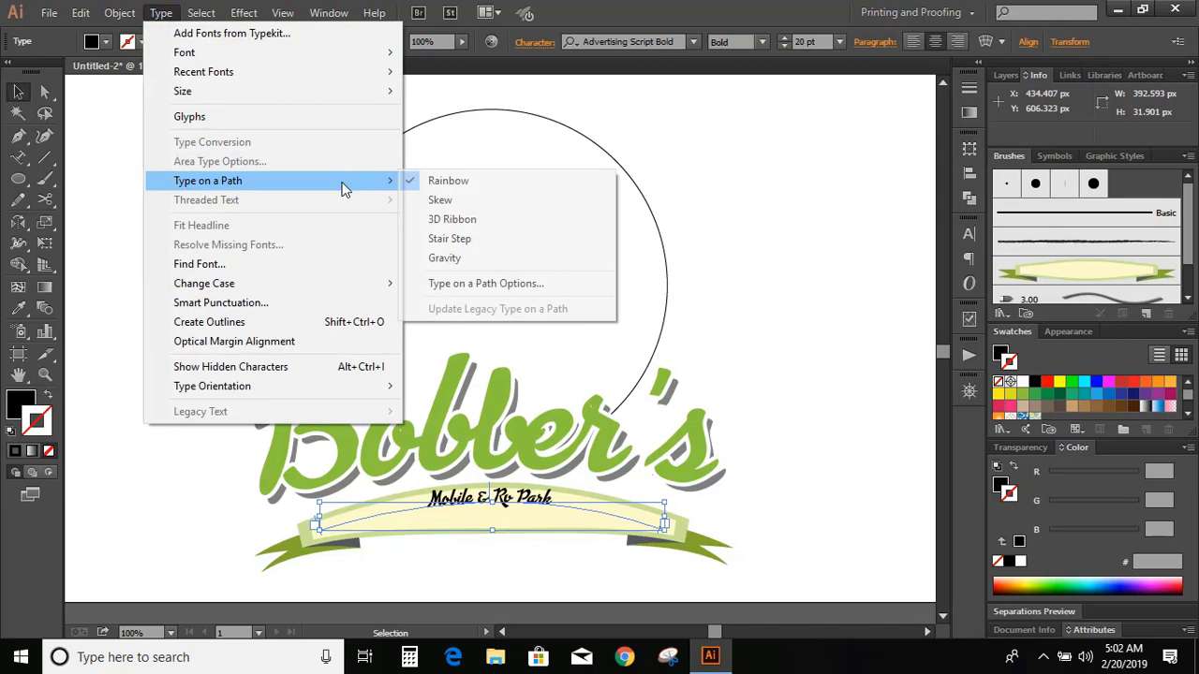
pyautogui.click(514, 288)
pyautogui.click(714, 229)
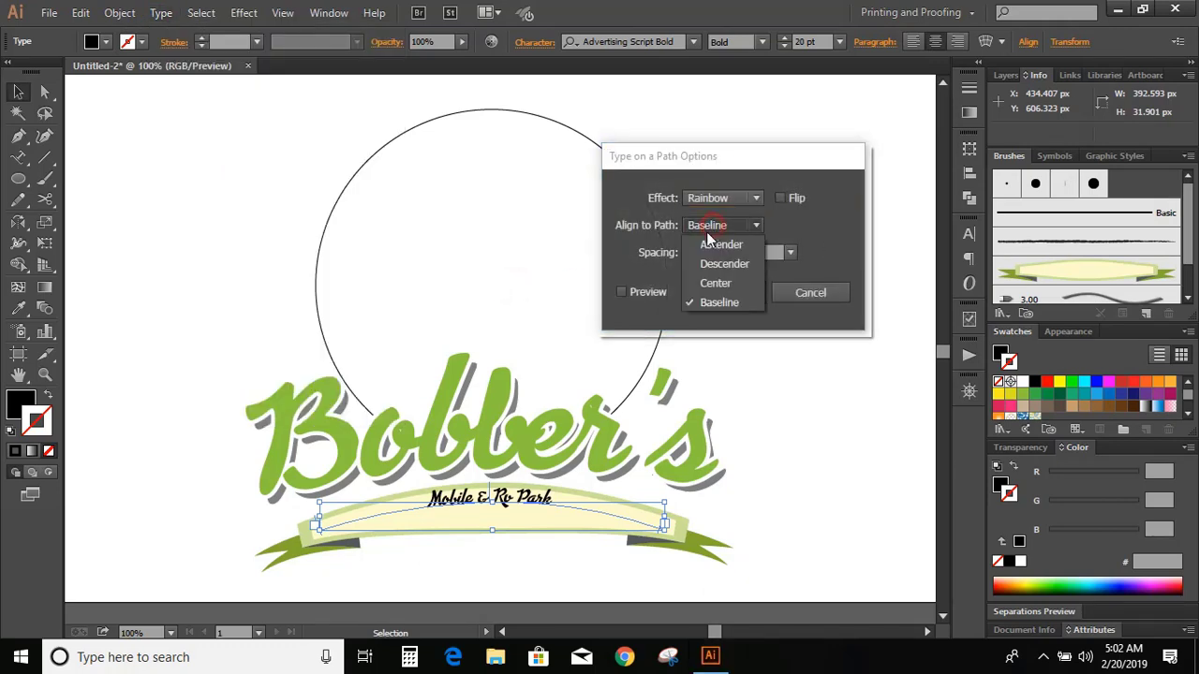
pyautogui.click(715, 282)
pyautogui.click(622, 292)
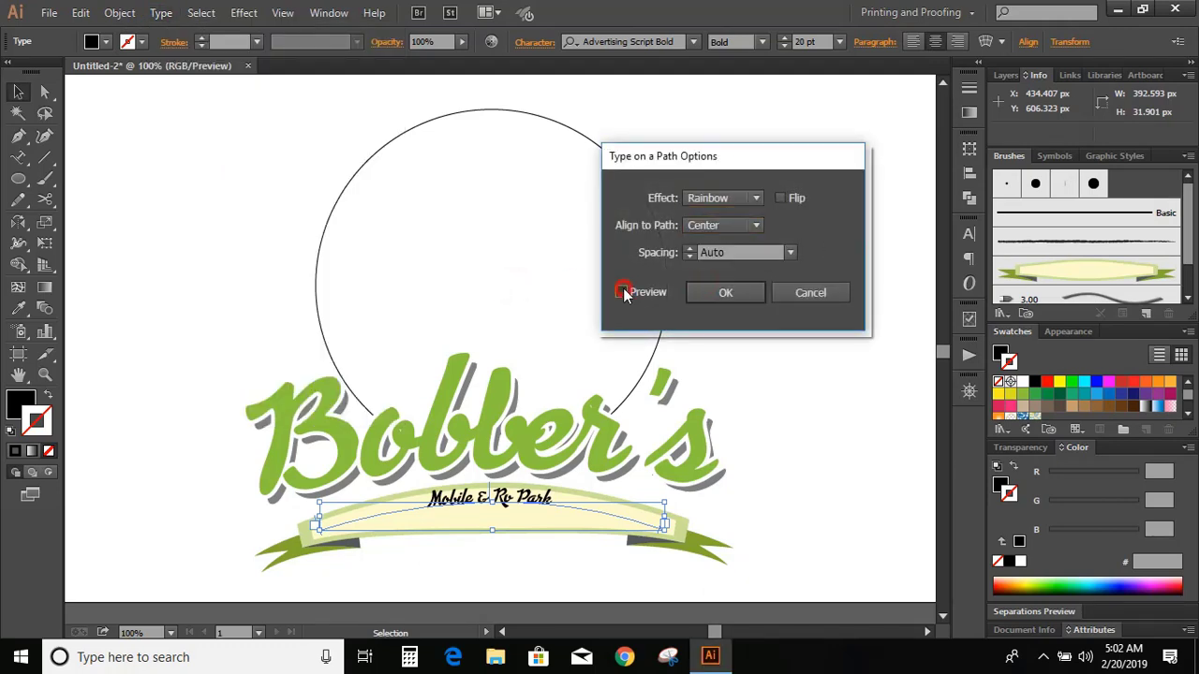
pyautogui.click(727, 294)
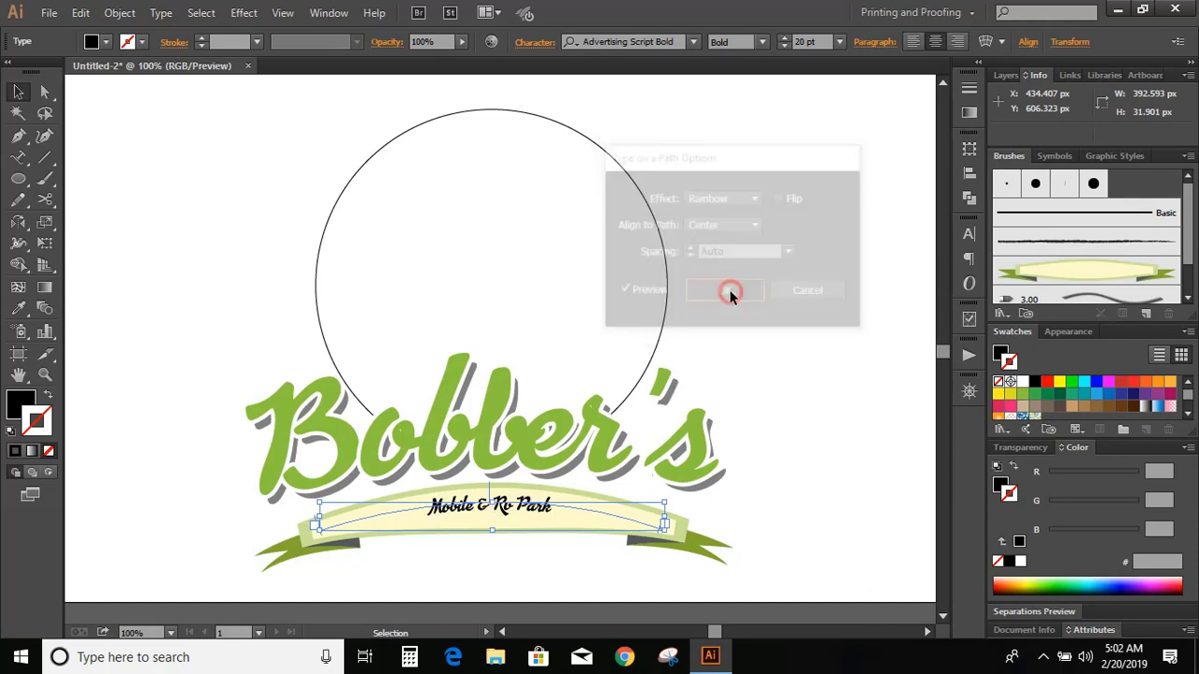
# Step: Increase the banner text's font size to 34 pt
pyautogui.click(782, 42)
pyautogui.click(783, 41)
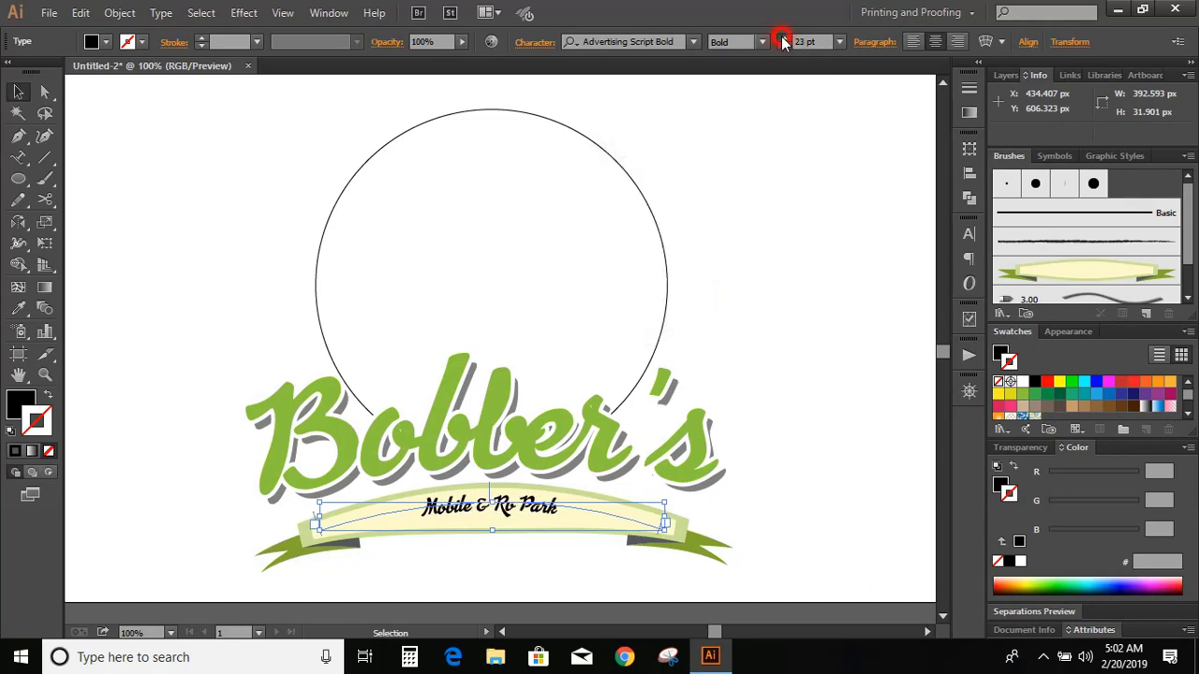
pyautogui.click(783, 41)
pyautogui.click(783, 41)
pyautogui.click(783, 41)
pyautogui.click(783, 42)
pyautogui.click(783, 41)
pyautogui.click(783, 41)
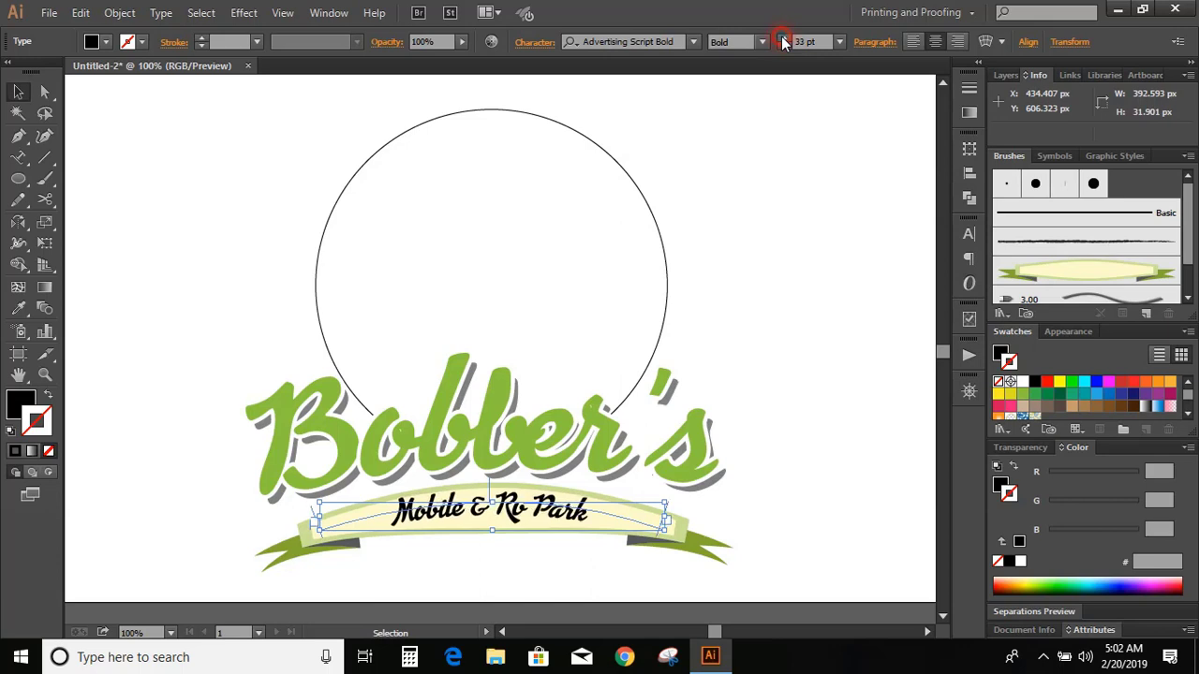
pyautogui.click(783, 41)
pyautogui.click(783, 41)
pyautogui.click(783, 41)
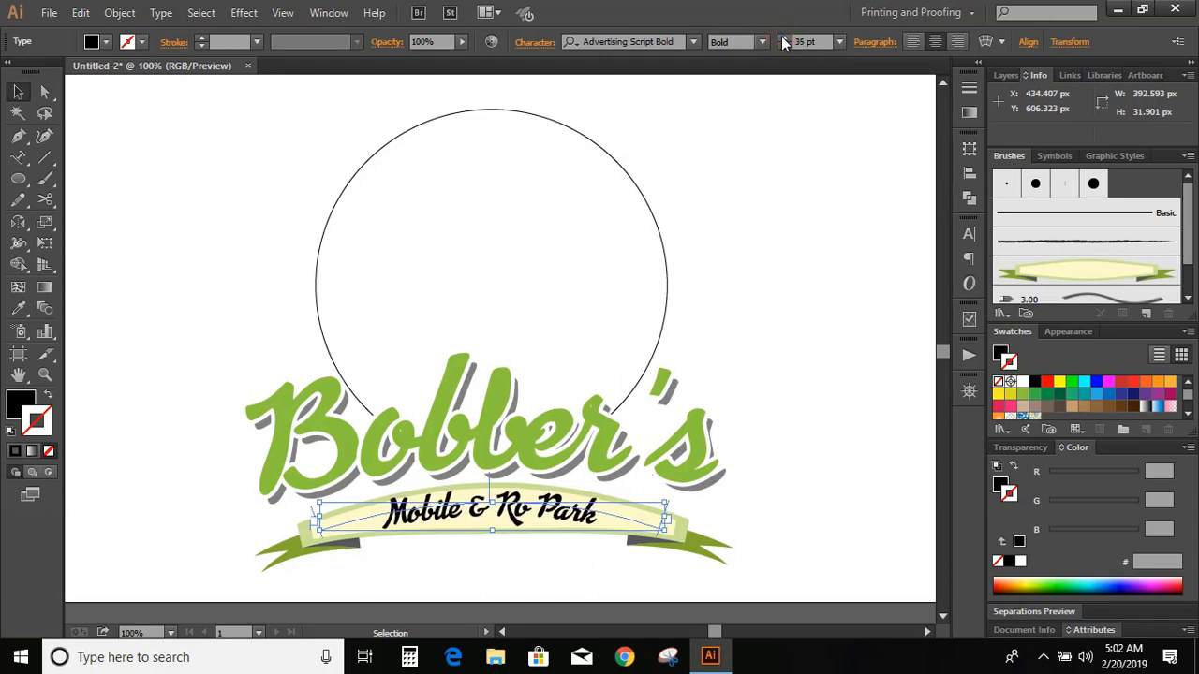
pyautogui.click(783, 46)
# Step: Change the banner text's font to Birds of Paradise - Personal use Only
pyautogui.moveTo(668, 41); pyautogui.dragTo(570, 47)
pyautogui.write('par')
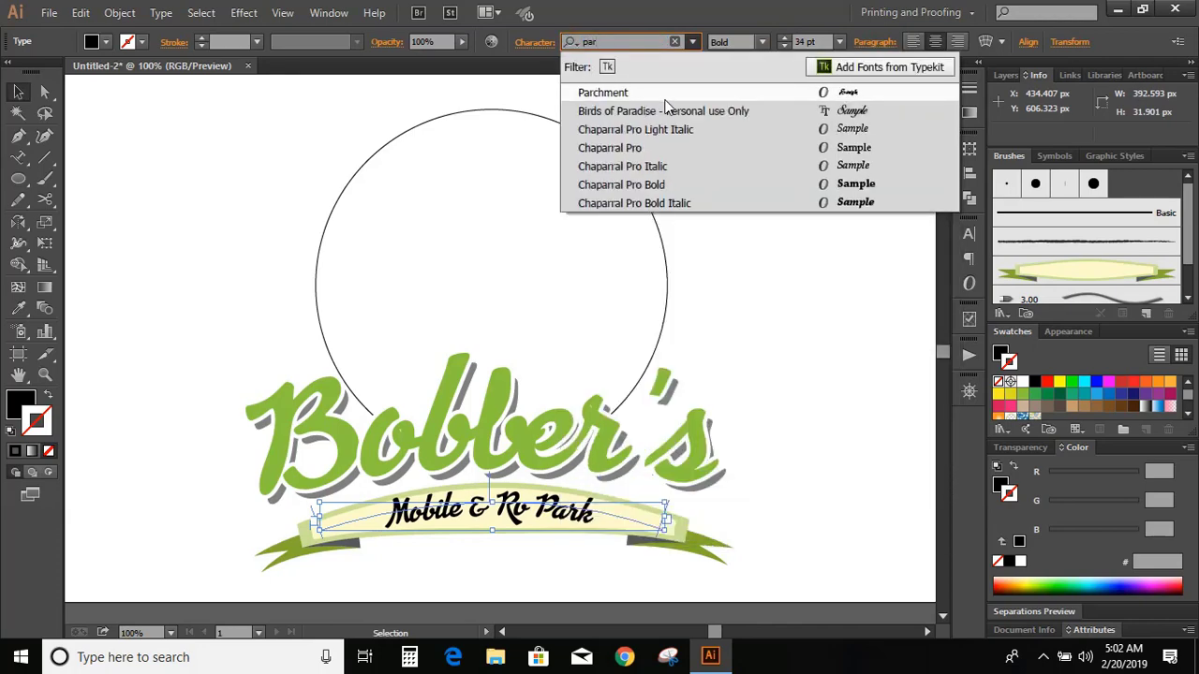
pyautogui.click(665, 111)
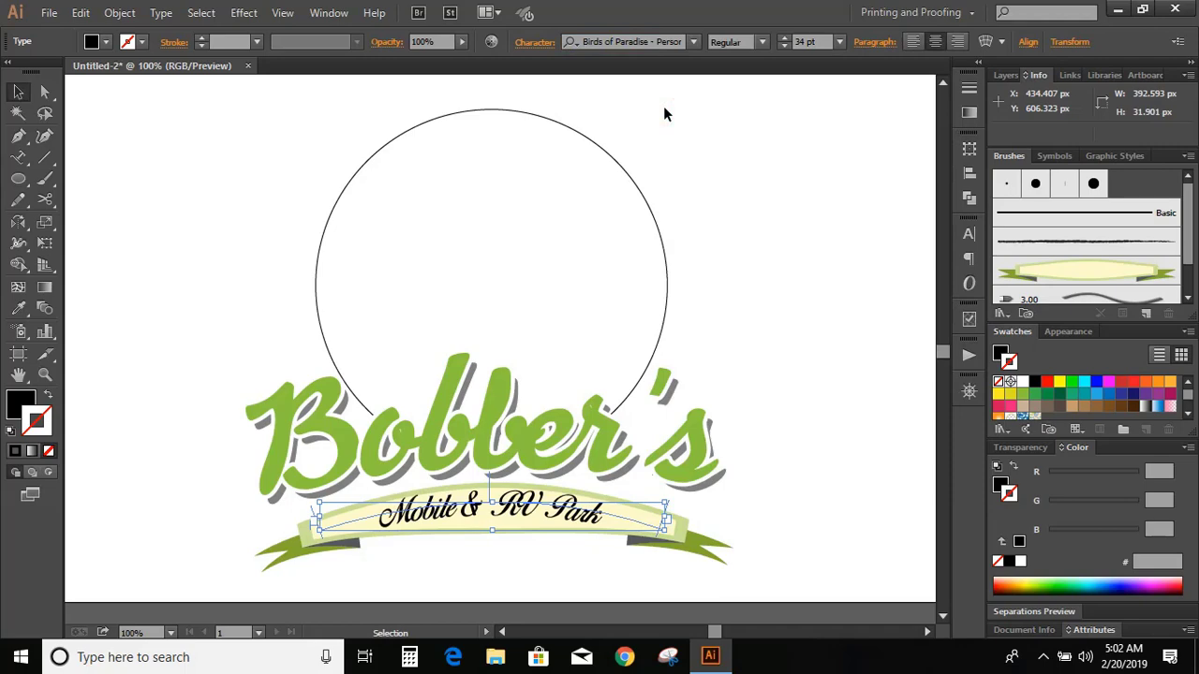
# Step: Expand the banner text into outlines and unite the letter shapes with Pathfinder
pyautogui.click(119, 12)
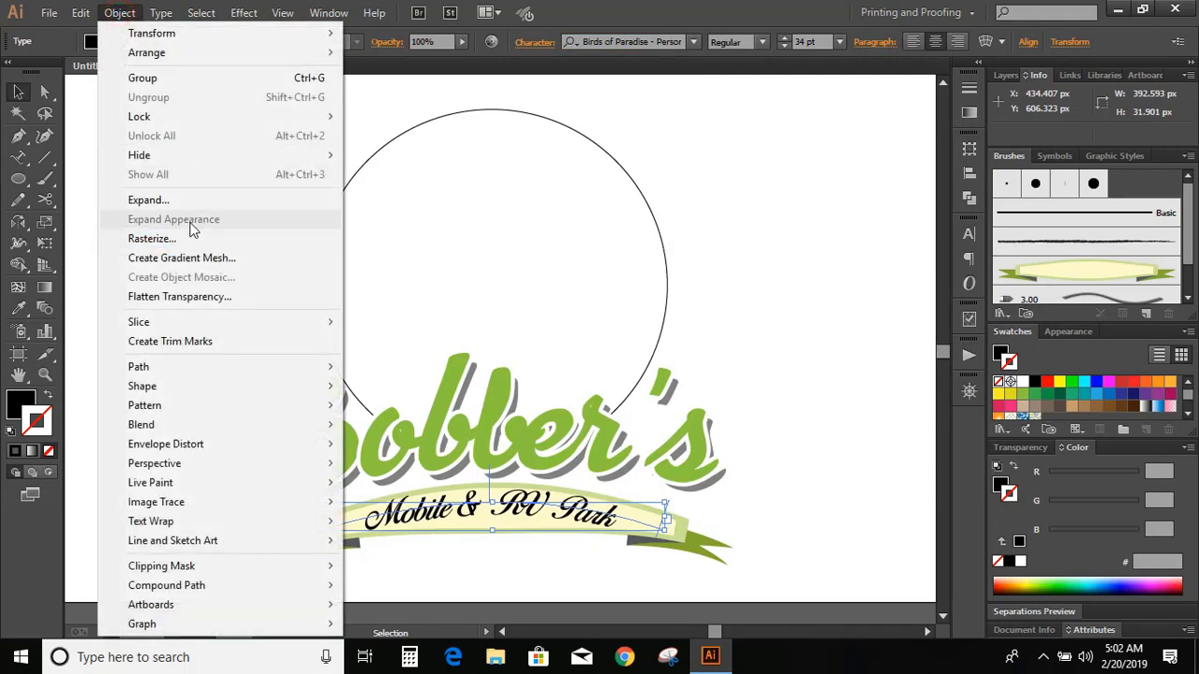
pyautogui.click(148, 199)
pyautogui.click(536, 424)
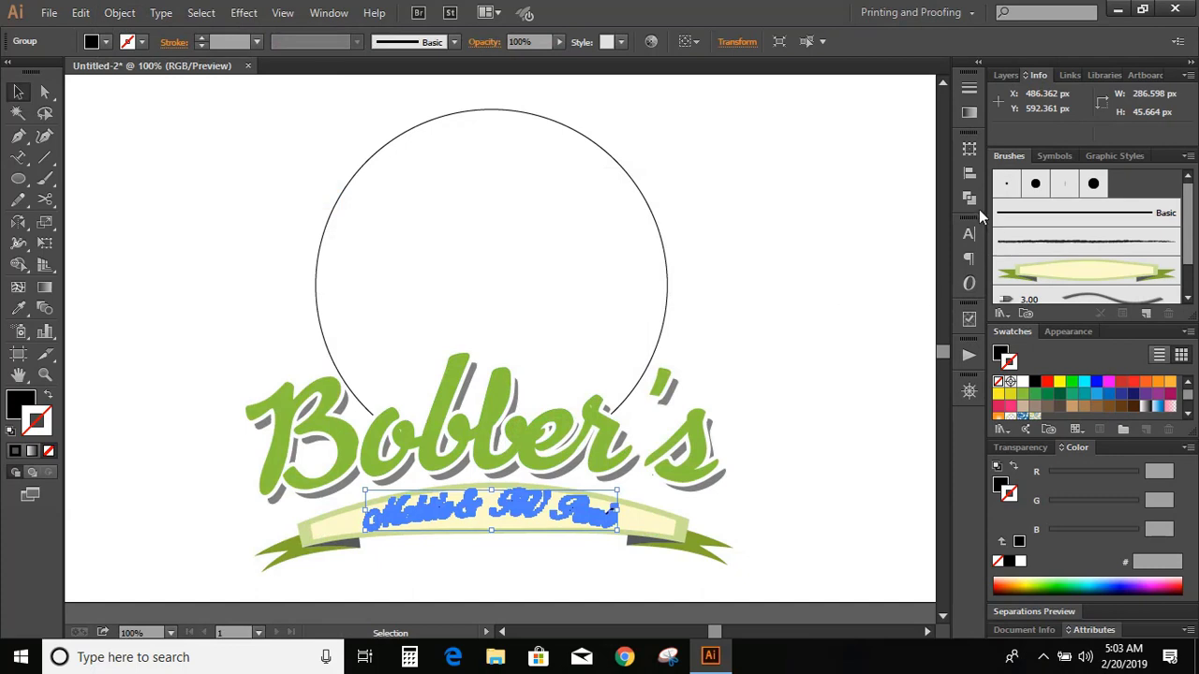
pyautogui.click(969, 197)
pyautogui.click(763, 176)
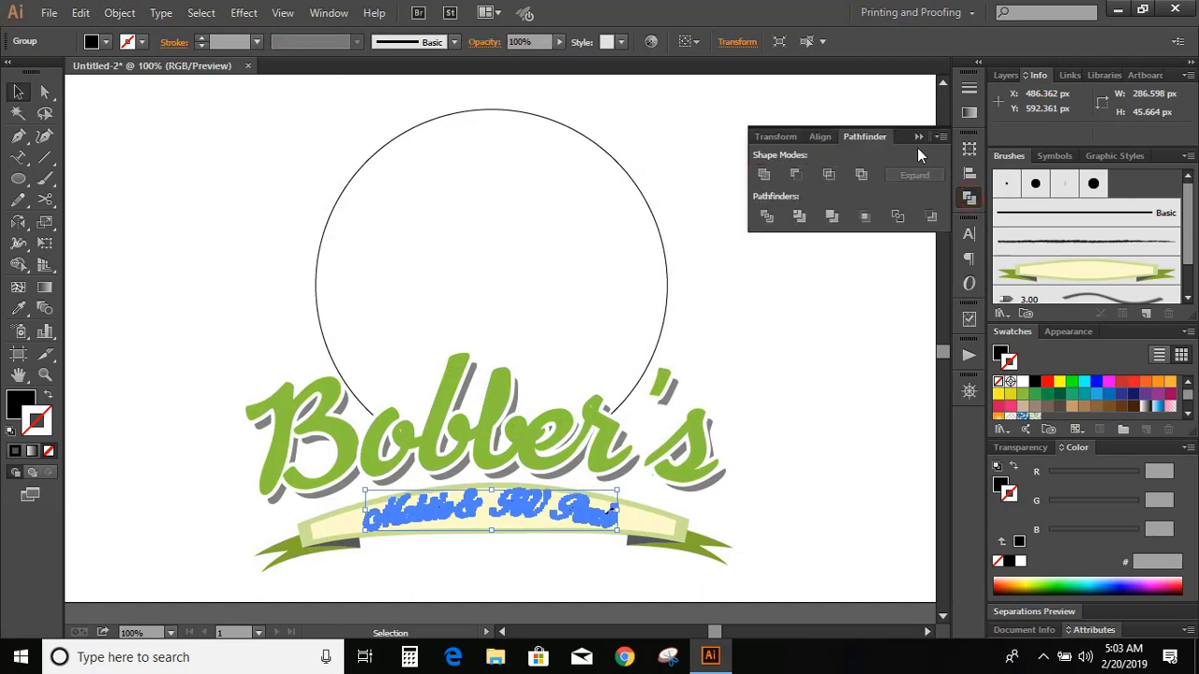
pyautogui.click(920, 139)
pyautogui.click(758, 244)
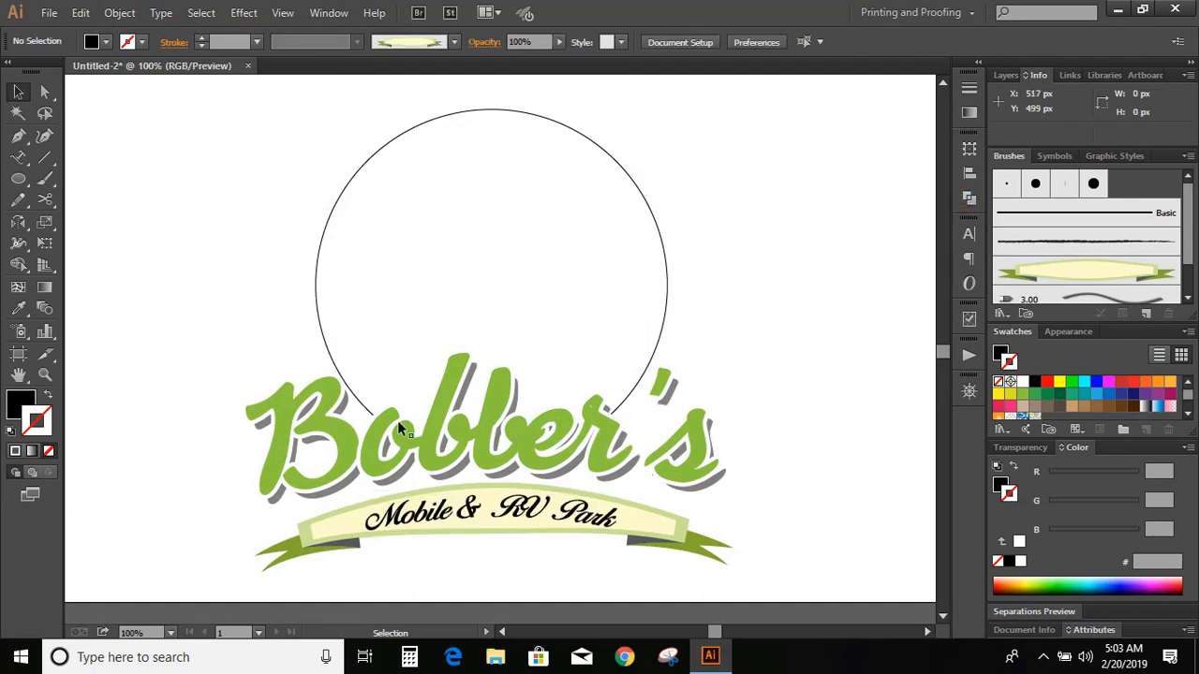
# Step: Fill the "Mobile & RV Park" lettering with white
pyautogui.click(418, 513)
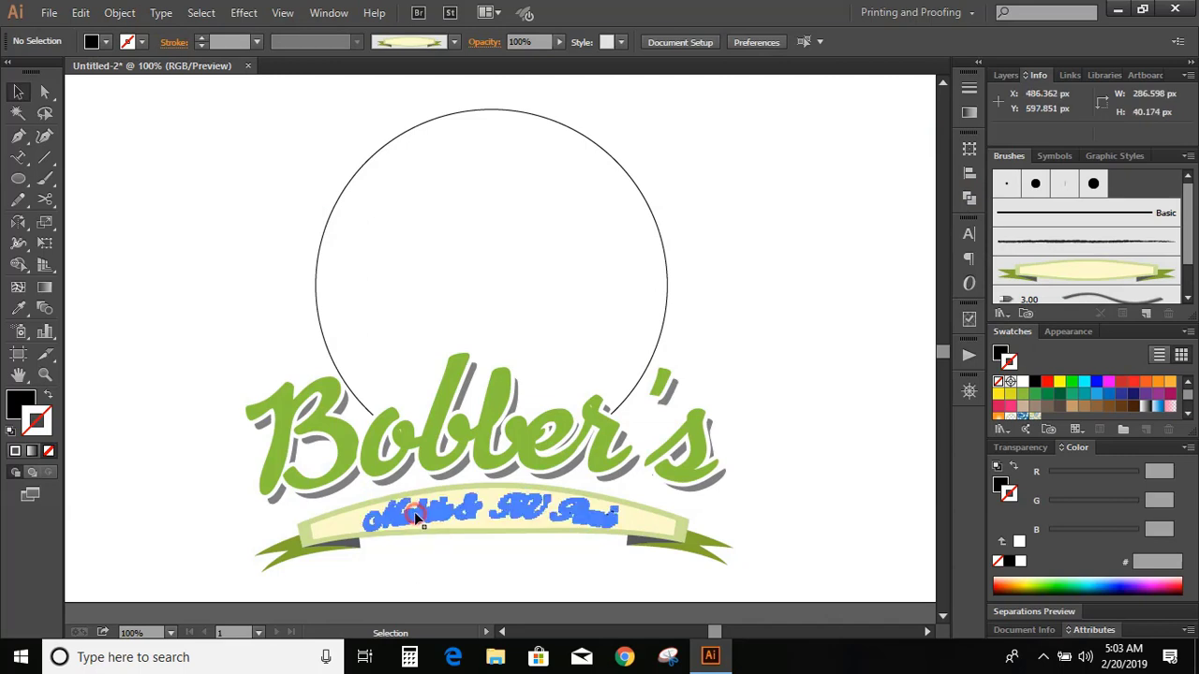
pyautogui.click(28, 405)
pyautogui.click(1023, 381)
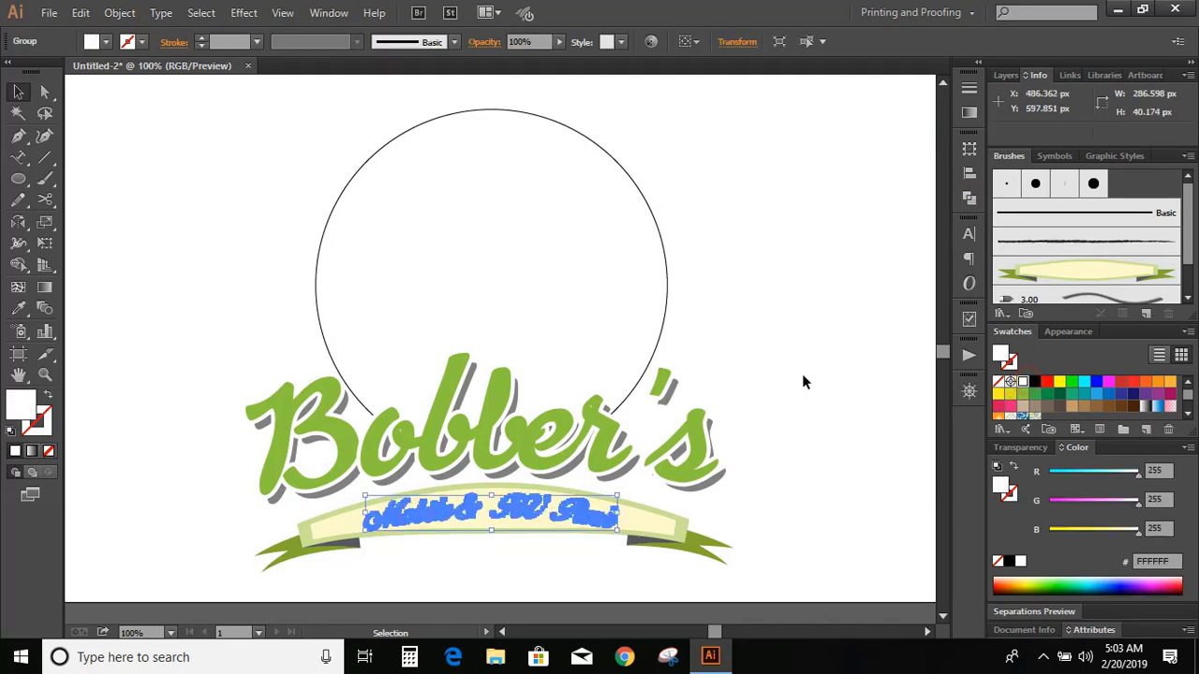
pyautogui.click(801, 373)
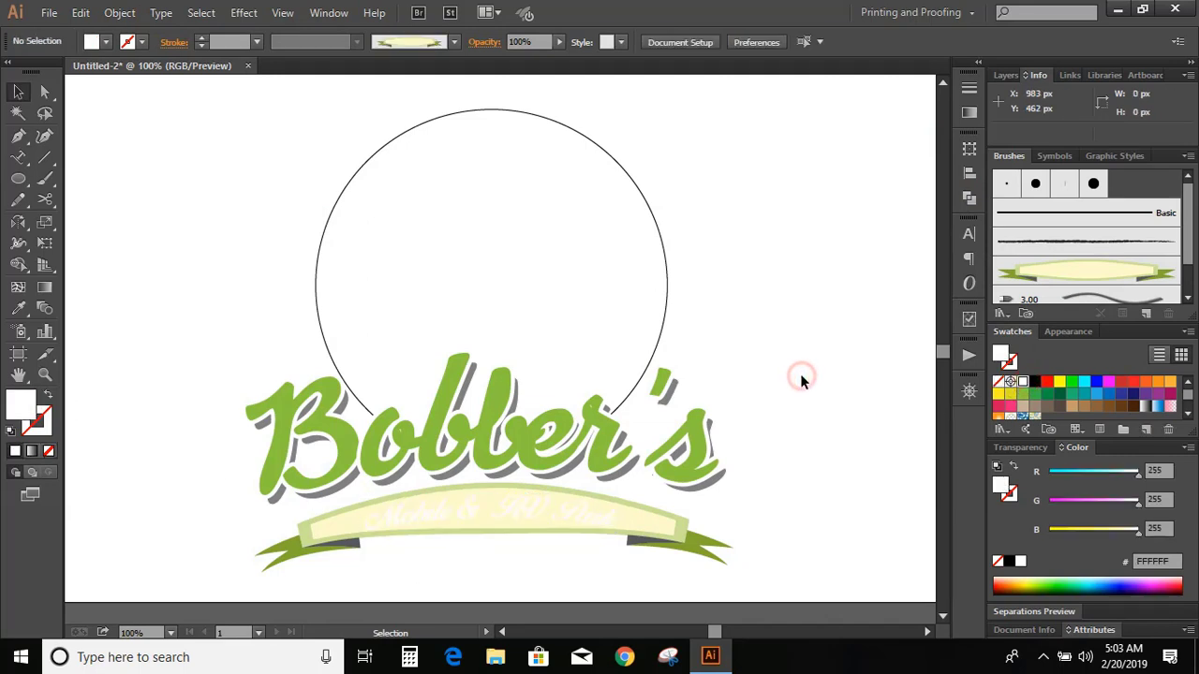
# Step: Recolor the ribbon's cream center panel with the dark green sampled from the ribbon tail
pyautogui.doubleClick(651, 521)
pyautogui.click(651, 521)
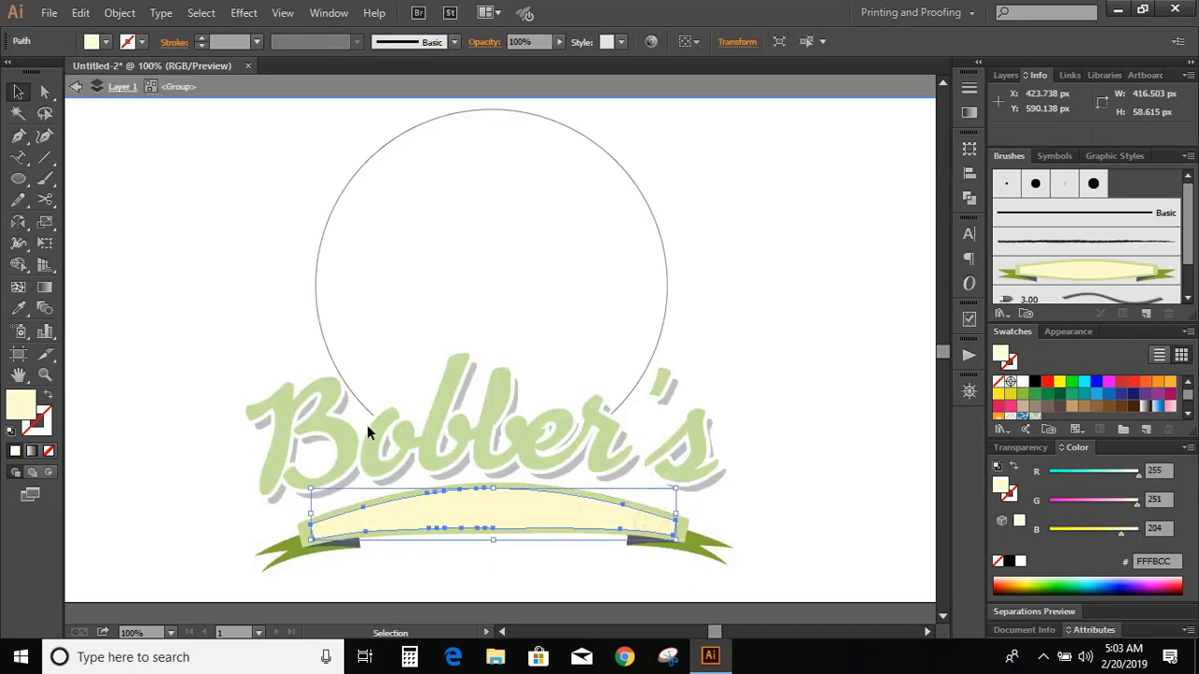
pyautogui.click(19, 308)
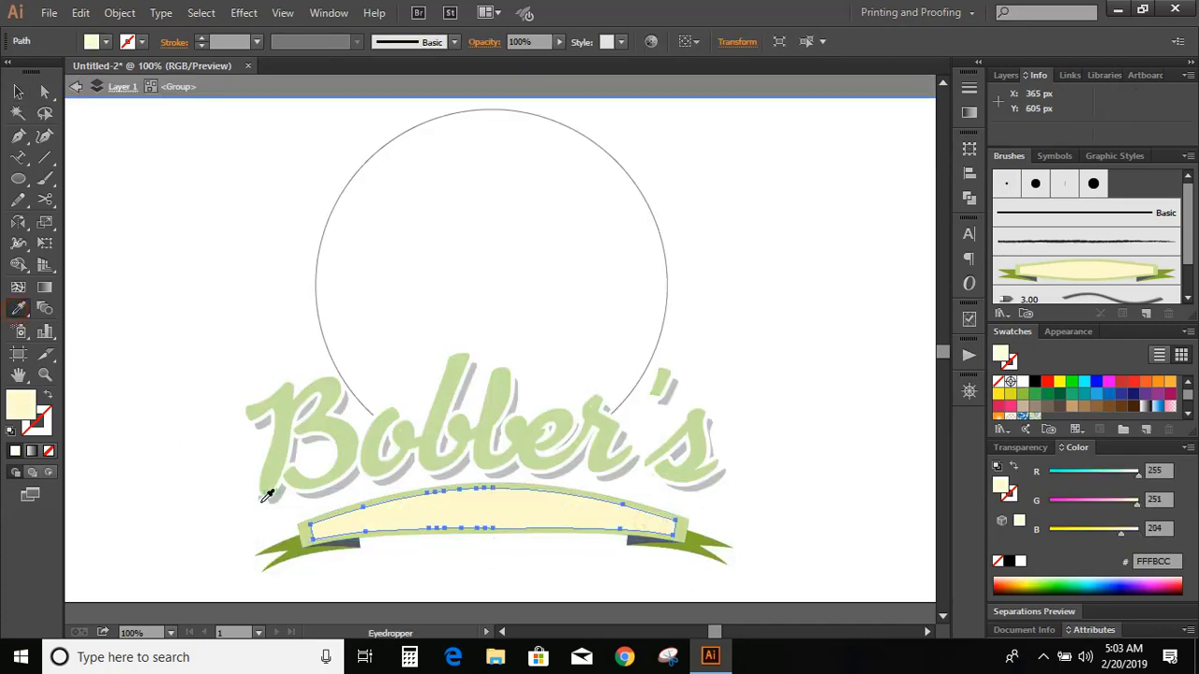
pyautogui.click(285, 549)
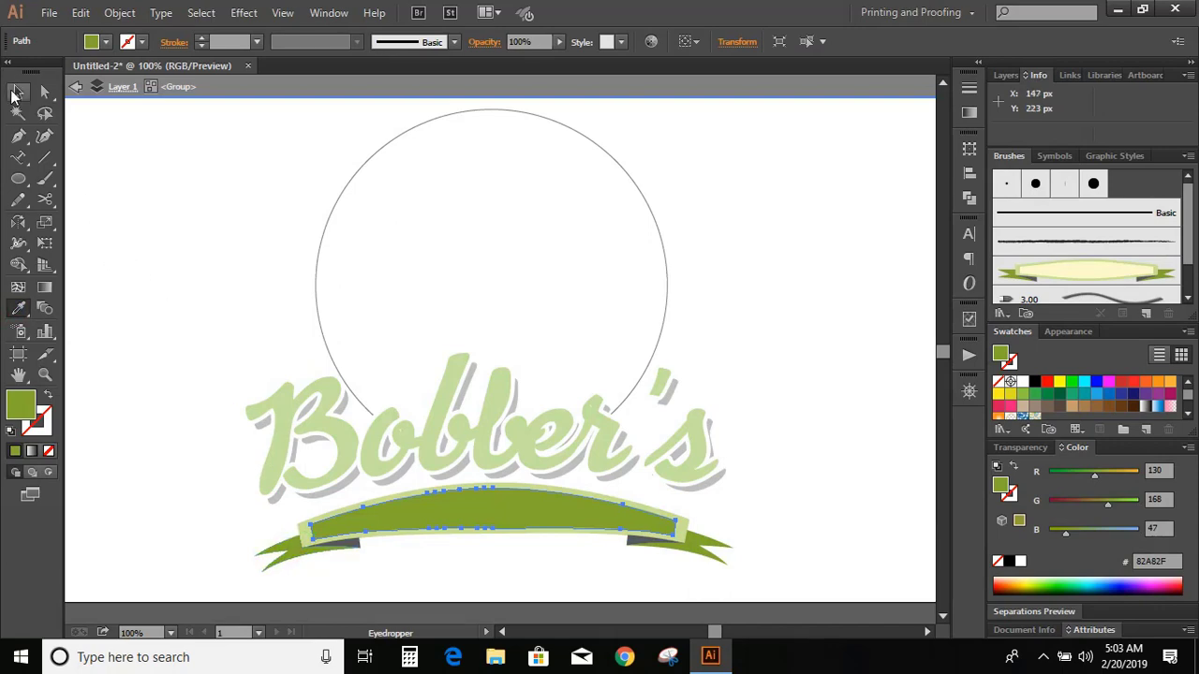
pyautogui.click(17, 92)
pyautogui.doubleClick(224, 237)
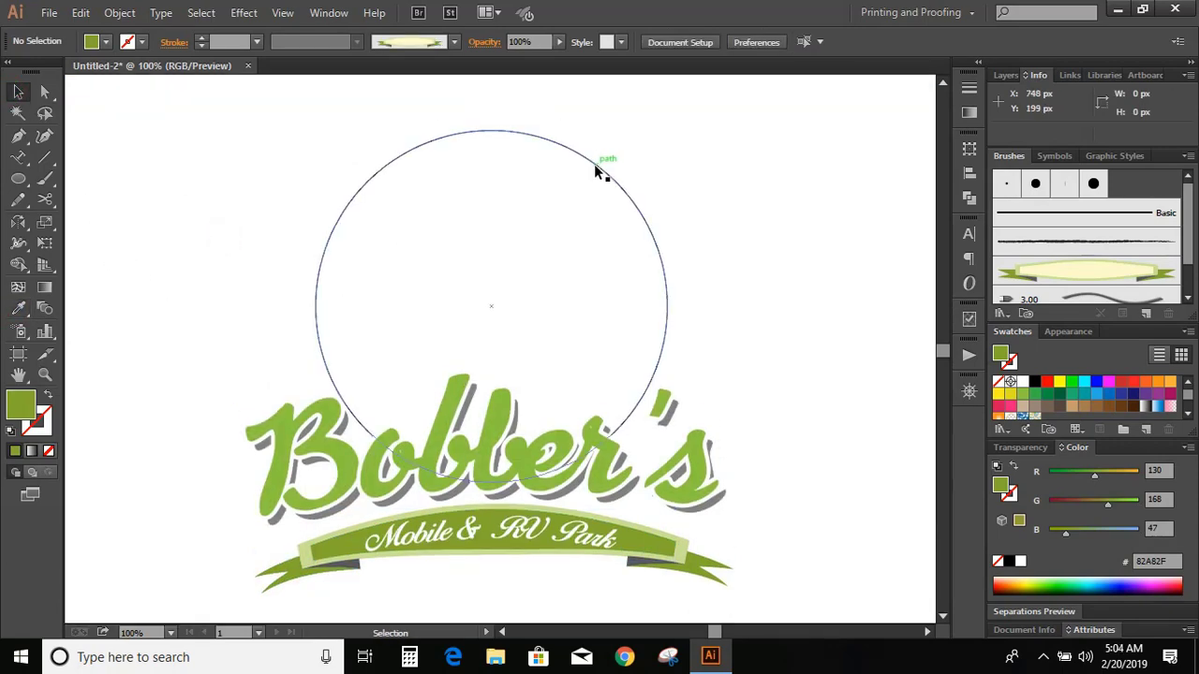
# Step: Duplicate the large circle in place and scale the two into concentric circles, the outer one about 466 px wide
pyautogui.click(600, 172)
pyautogui.click(80, 13)
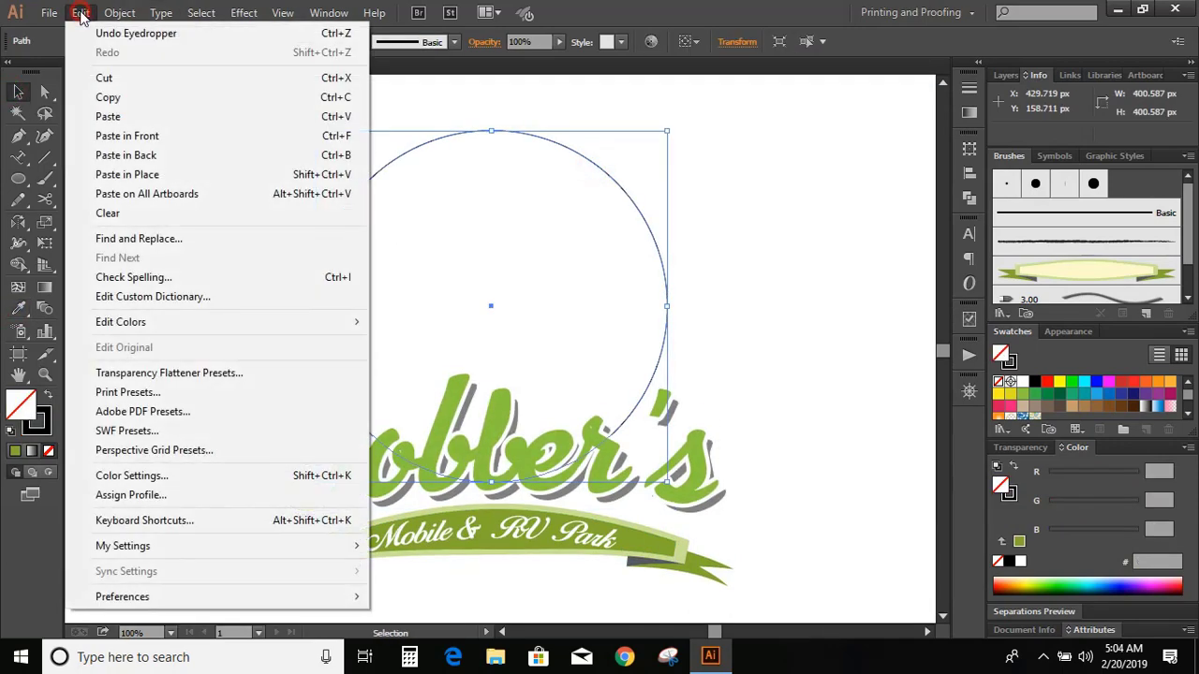
pyautogui.click(115, 98)
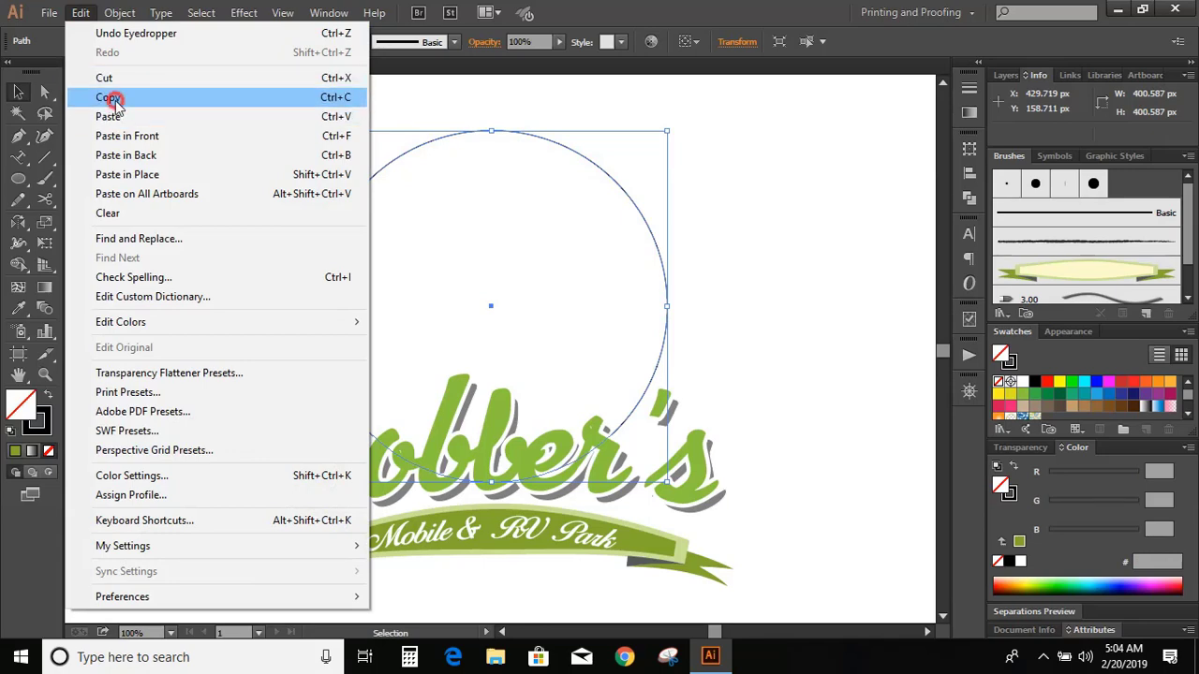
pyautogui.click(81, 13)
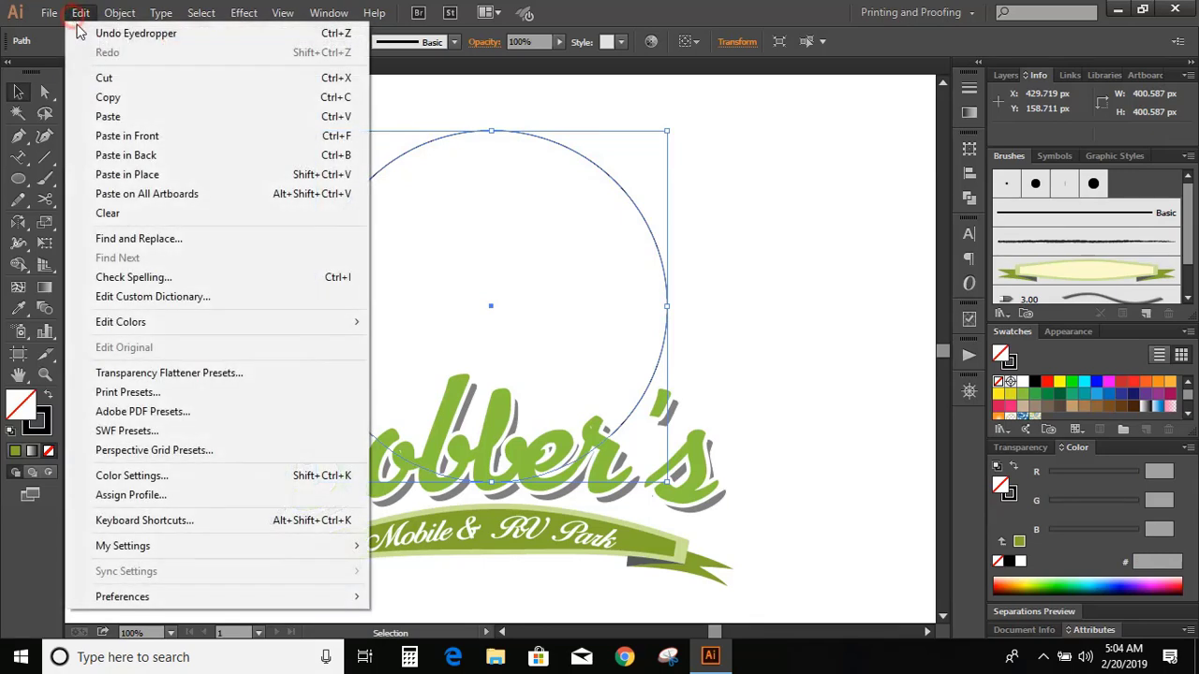
pyautogui.click(148, 183)
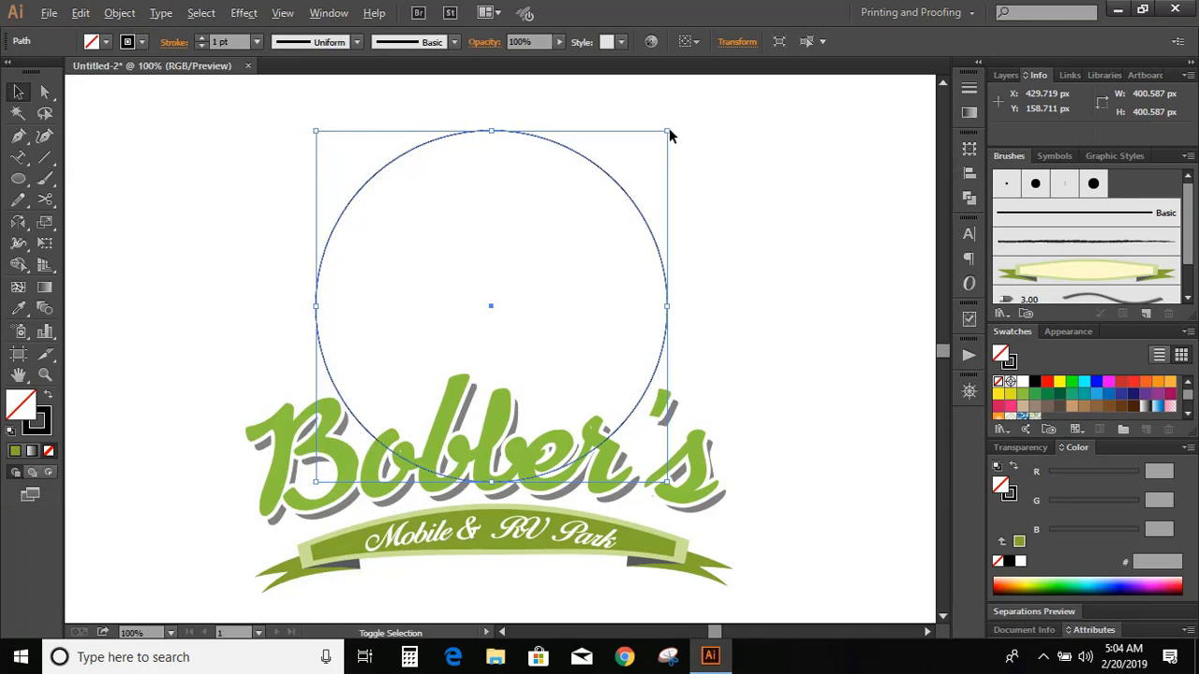
pyautogui.moveTo(668, 131); pyautogui.dragTo(695, 121)
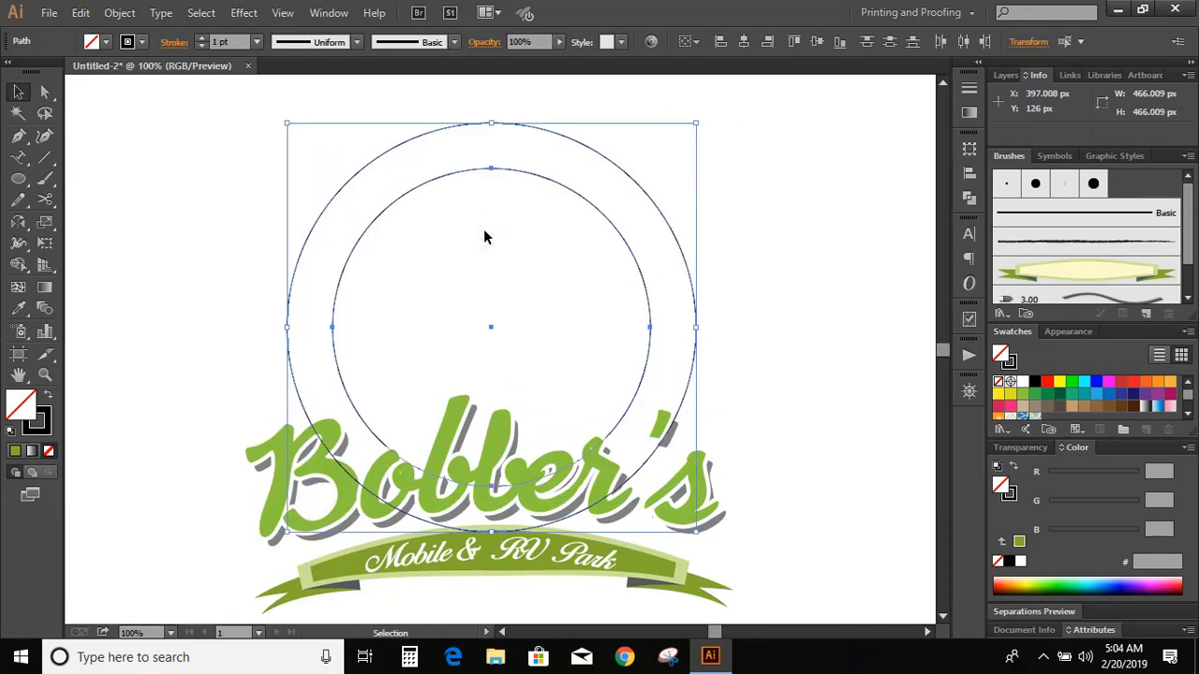
# Step: Move both concentric circles down together about 16 px, toward the ribbon banner
pyautogui.press('Down')
pyautogui.press('Down')
pyautogui.press('Down')
pyautogui.press('Down')
pyautogui.press('Down')
pyautogui.press('Down')
pyautogui.press('Down')
pyautogui.press('Down')
pyautogui.press('Down')
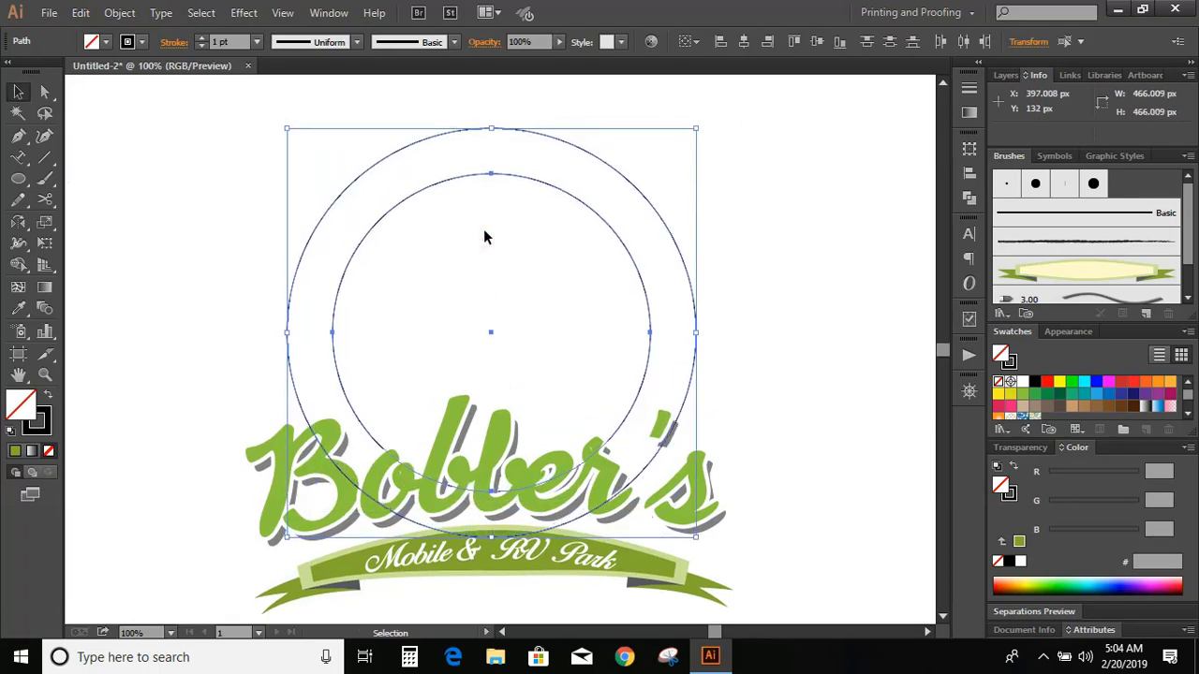
pyautogui.press('Down')
pyautogui.press('Down')
pyautogui.press('Down')
pyautogui.press('Down')
pyautogui.press('Down')
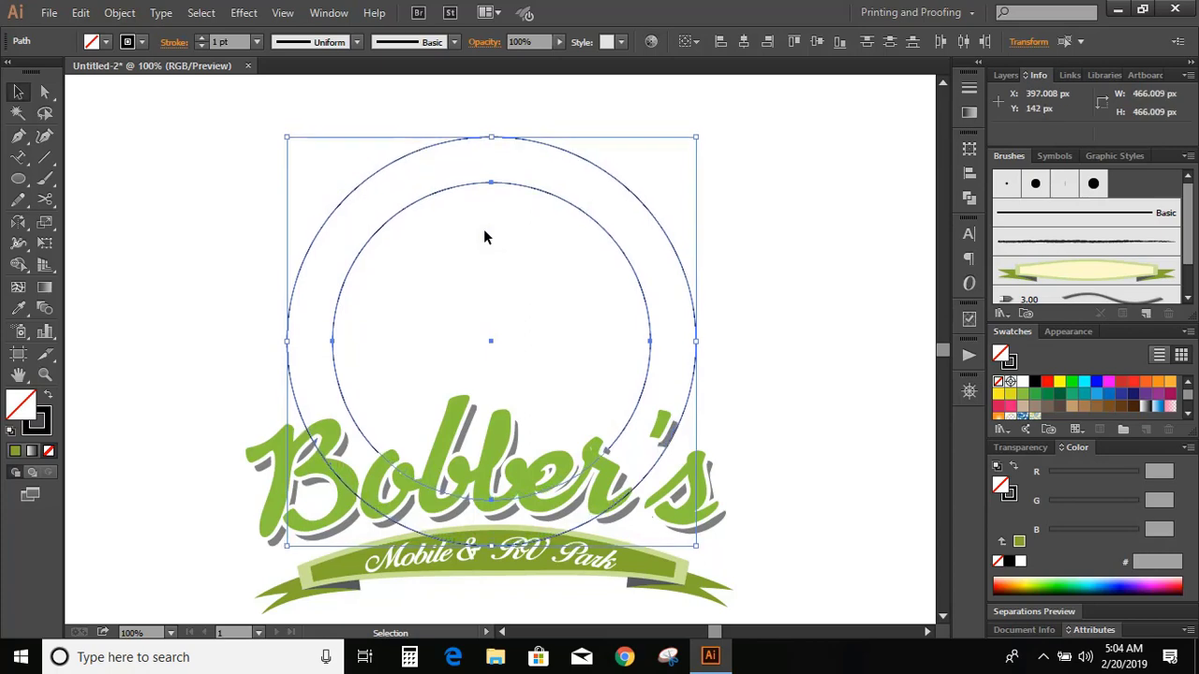
pyautogui.click(500, 225)
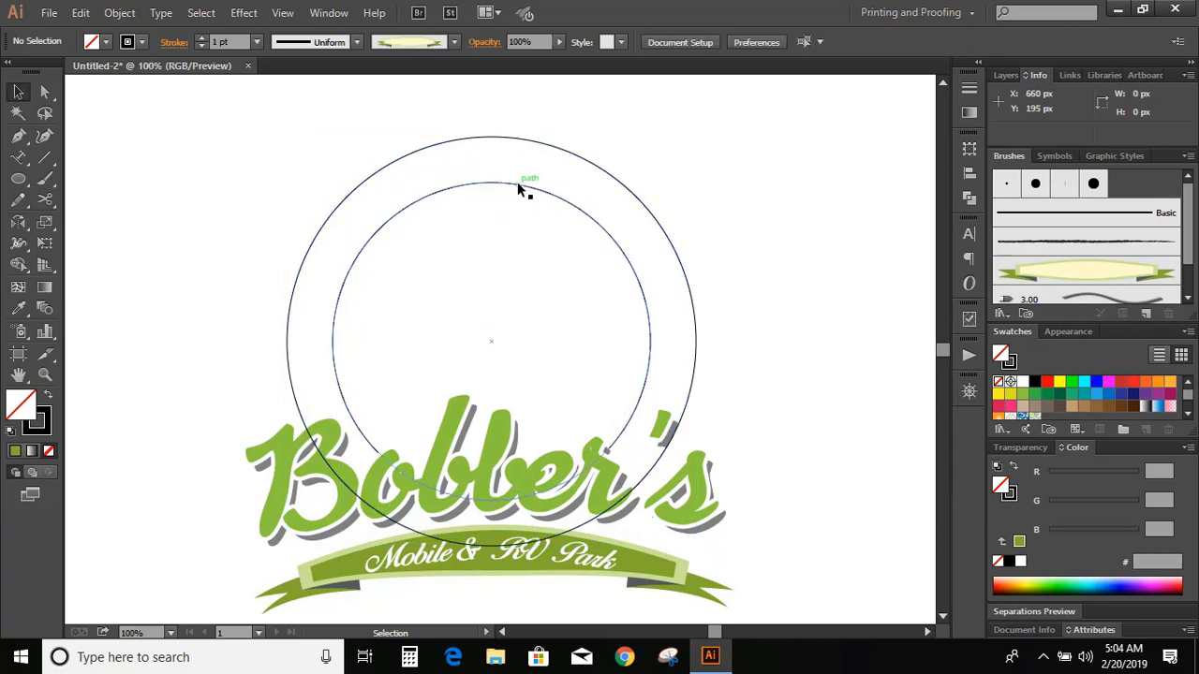
# Step: Shrink the inner circle about its center to widen the gap to the outer circle
pyautogui.keyDown('shift'); pyautogui.click(517, 183); pyautogui.keyUp('shift')
pyautogui.moveTo(652, 184); pyautogui.dragTo(633, 200)
pyautogui.click(749, 232)
# Step: Move both circles further down and reduce their sizes, making the inner circle about 292 px across
pyautogui.moveTo(471, 120); pyautogui.dragTo(583, 237)
pyautogui.press('Down')
pyautogui.press('Down')
pyautogui.press('Down')
pyautogui.press('Down')
pyautogui.press('Down')
pyautogui.press('Down')
pyautogui.press('Down')
pyautogui.press('Down')
pyautogui.press('Down')
pyautogui.press('Down')
pyautogui.press('Down')
pyautogui.press('Down')
pyautogui.press('Down')
pyautogui.press('Down')
pyautogui.press('Down')
pyautogui.press('Down')
pyautogui.press('Down')
pyautogui.press('Down')
pyautogui.press('Down')
pyautogui.press('Down')
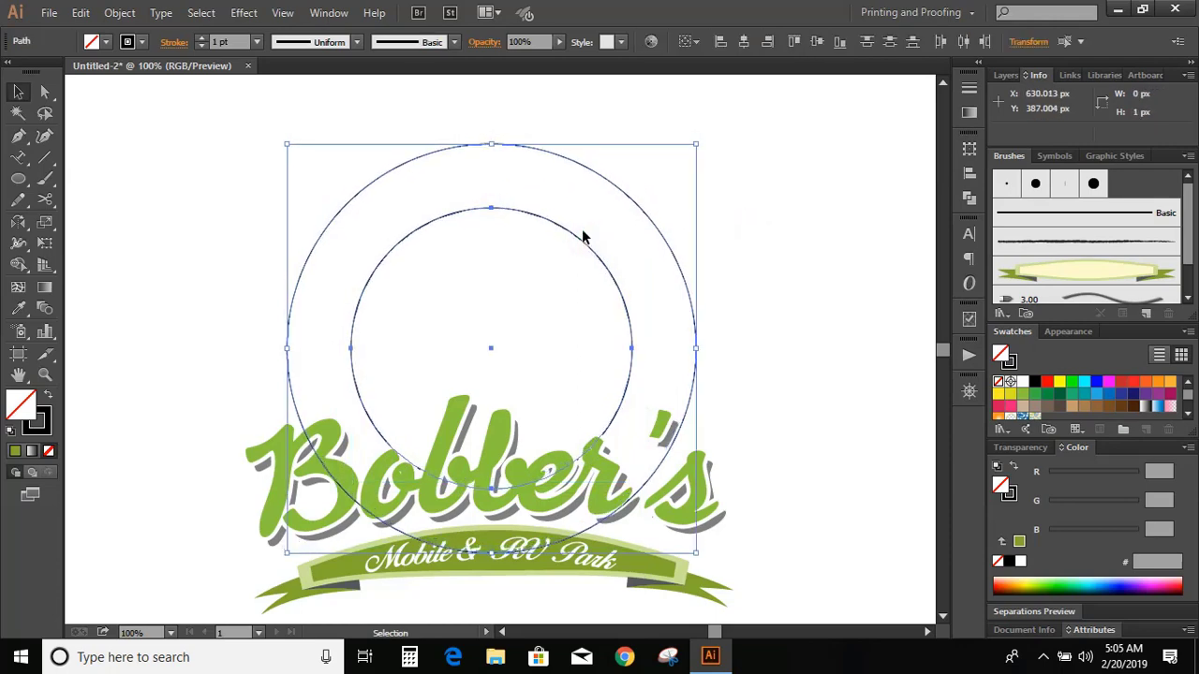
pyautogui.click(655, 238)
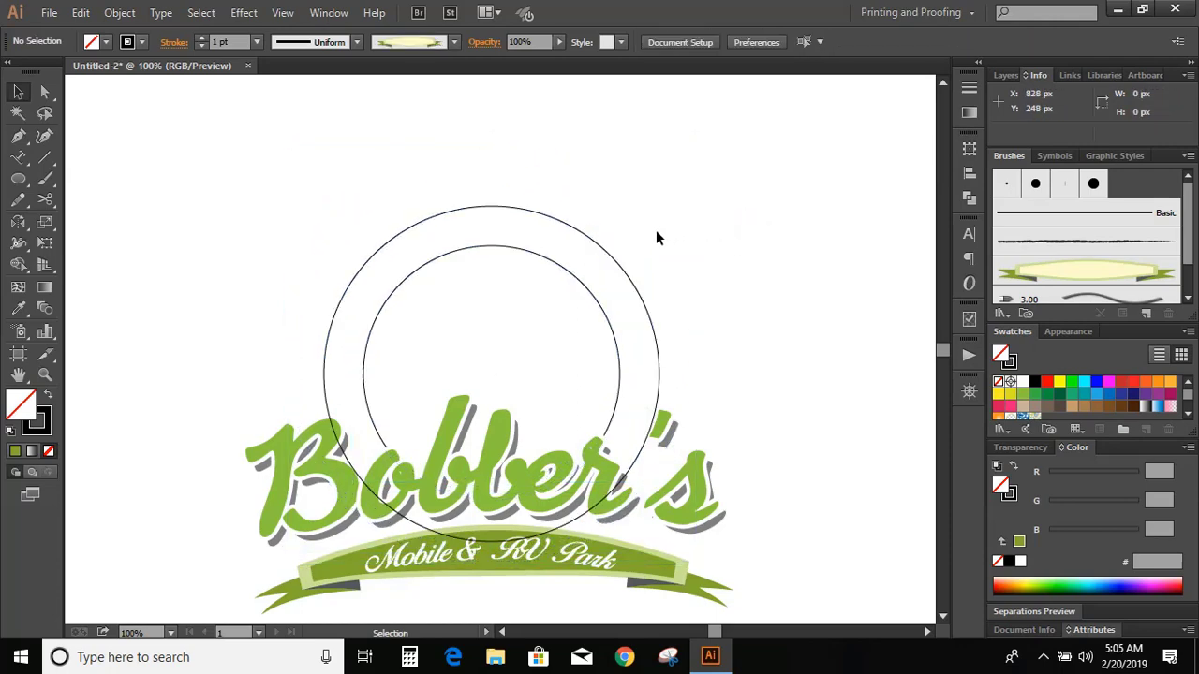
# Step: Copy the inner circle and paste the duplicate in place
pyautogui.click(553, 269)
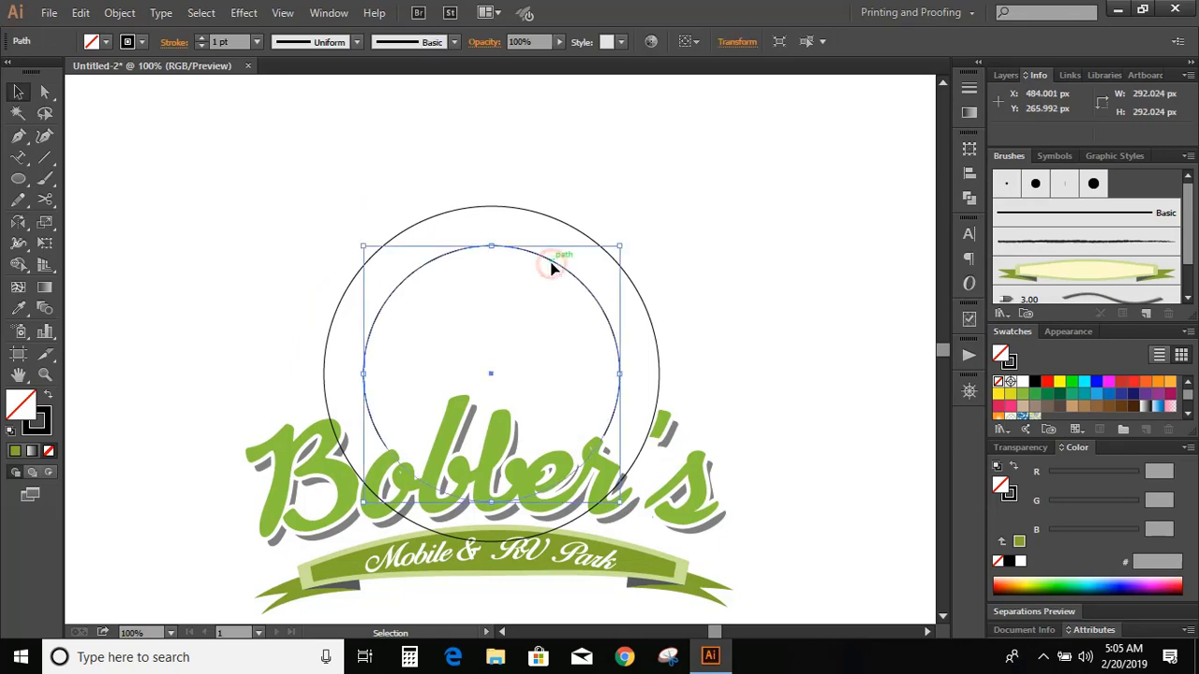
pyautogui.click(81, 12)
pyautogui.click(109, 97)
pyautogui.click(80, 13)
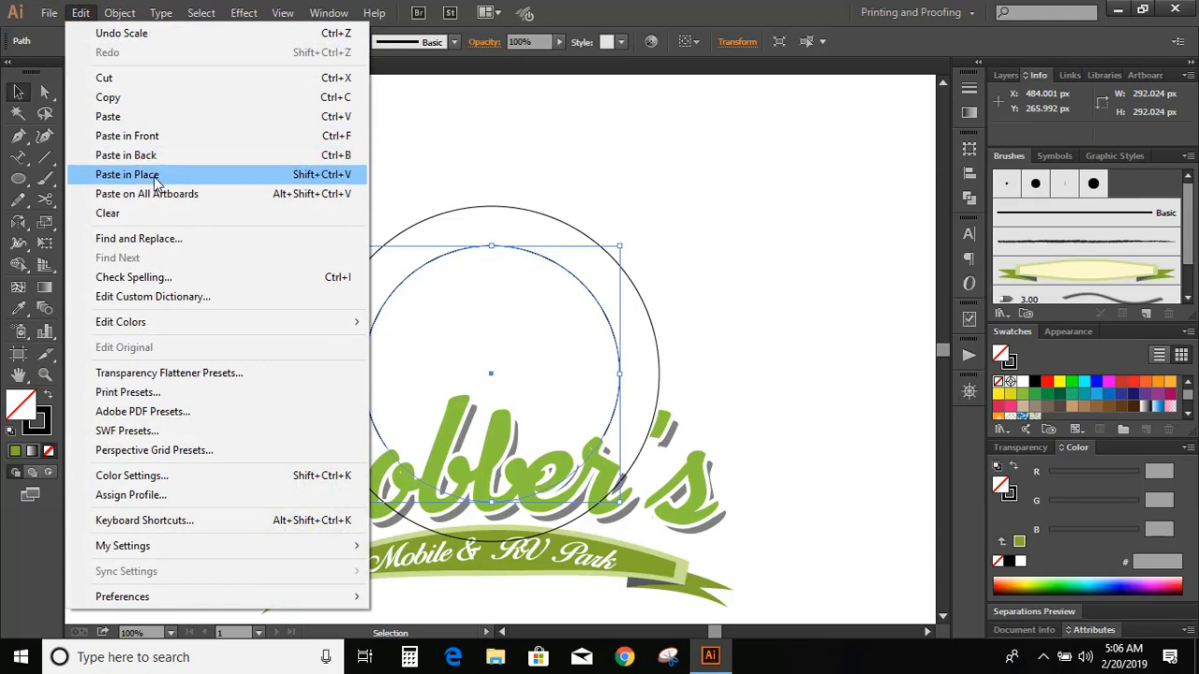
pyautogui.click(159, 175)
pyautogui.click(690, 214)
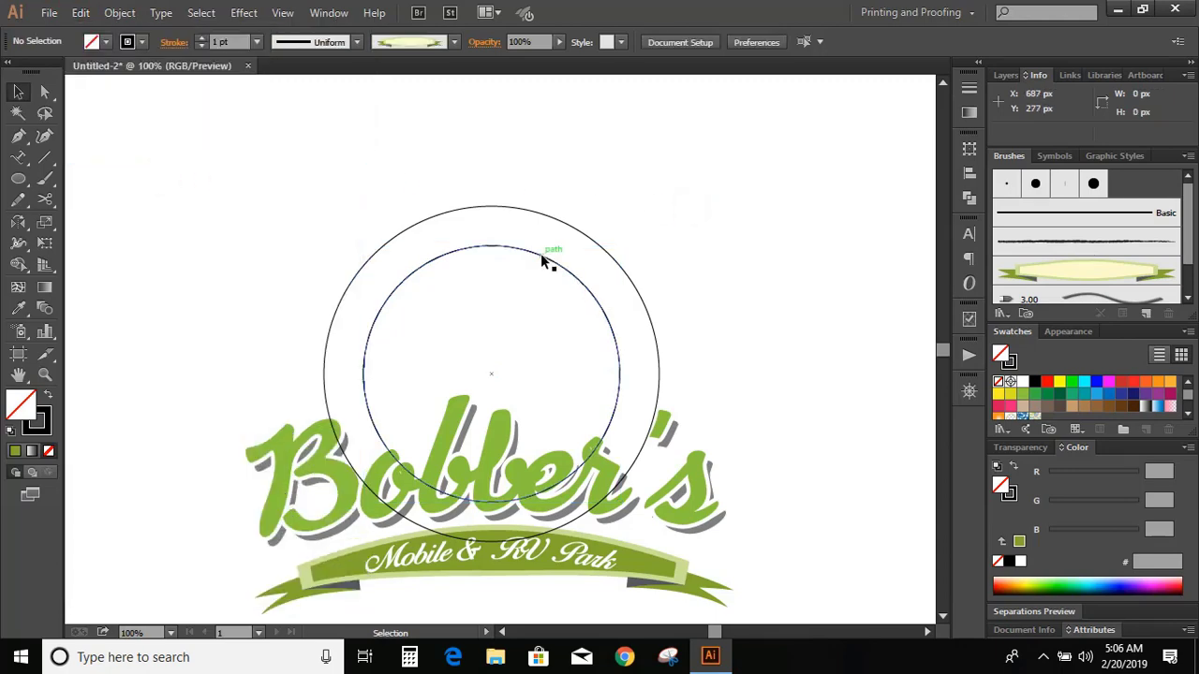
pyautogui.click(192, 167)
# Step: Draw an ellipse about 340 by 230 px over the inner circle and tilt it slightly clockwise
pyautogui.click(18, 178)
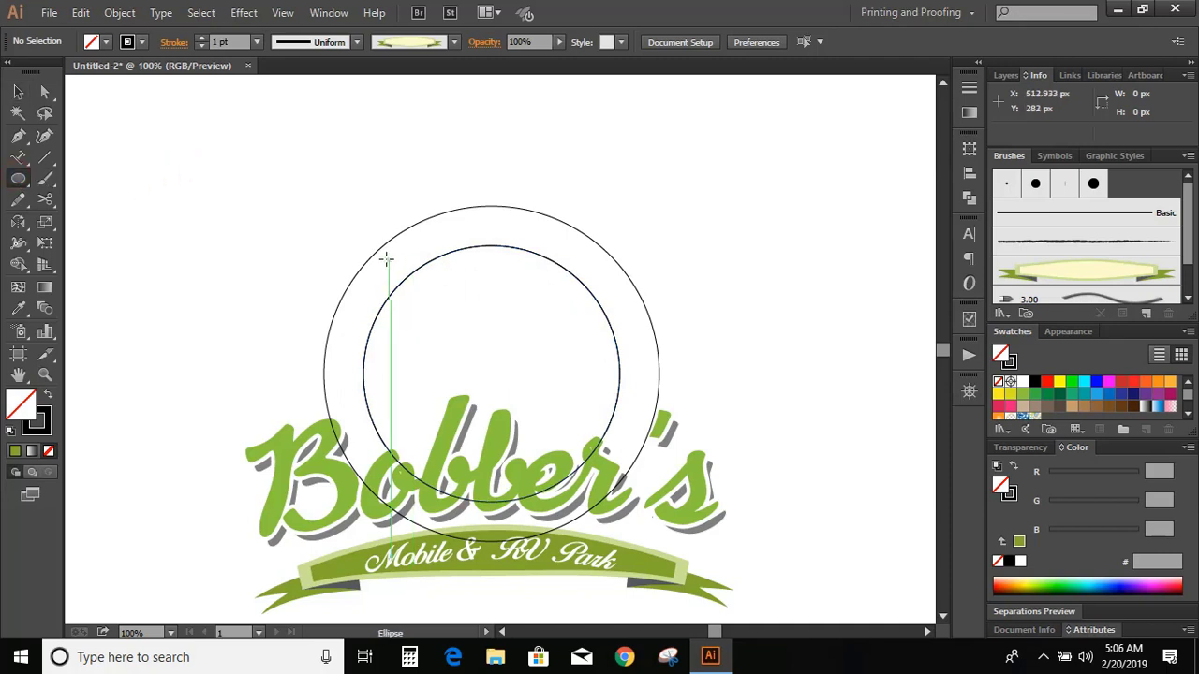
pyautogui.moveTo(376, 247); pyautogui.dragTo(651, 448)
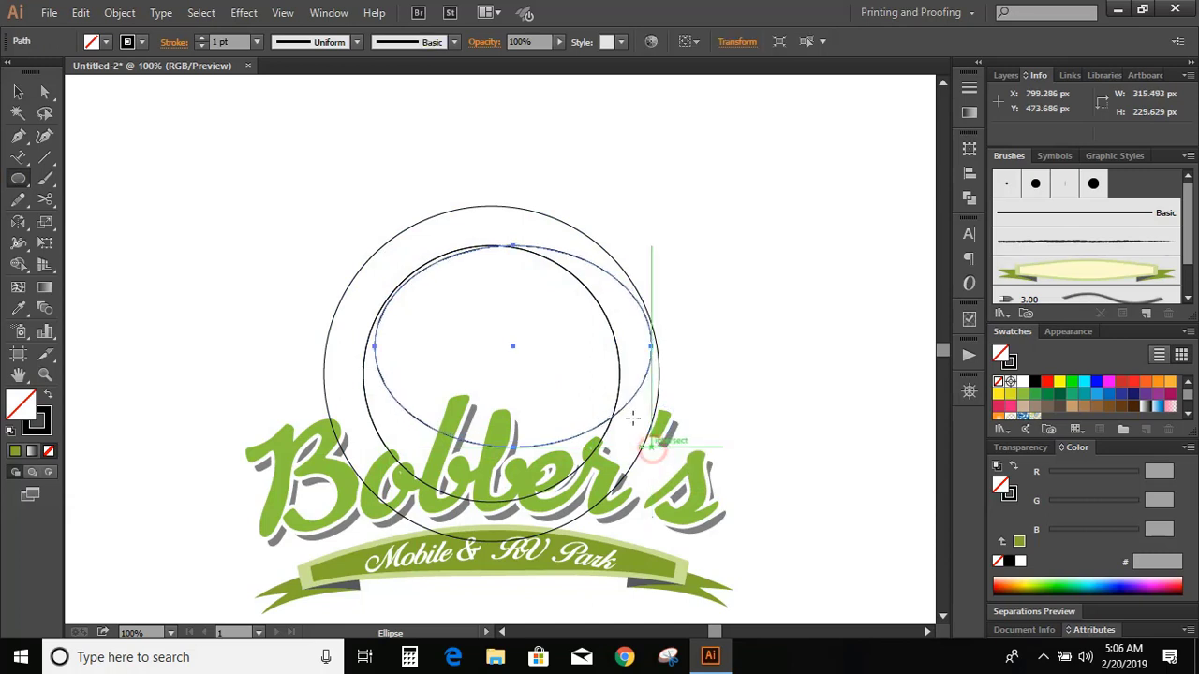
pyautogui.click(18, 91)
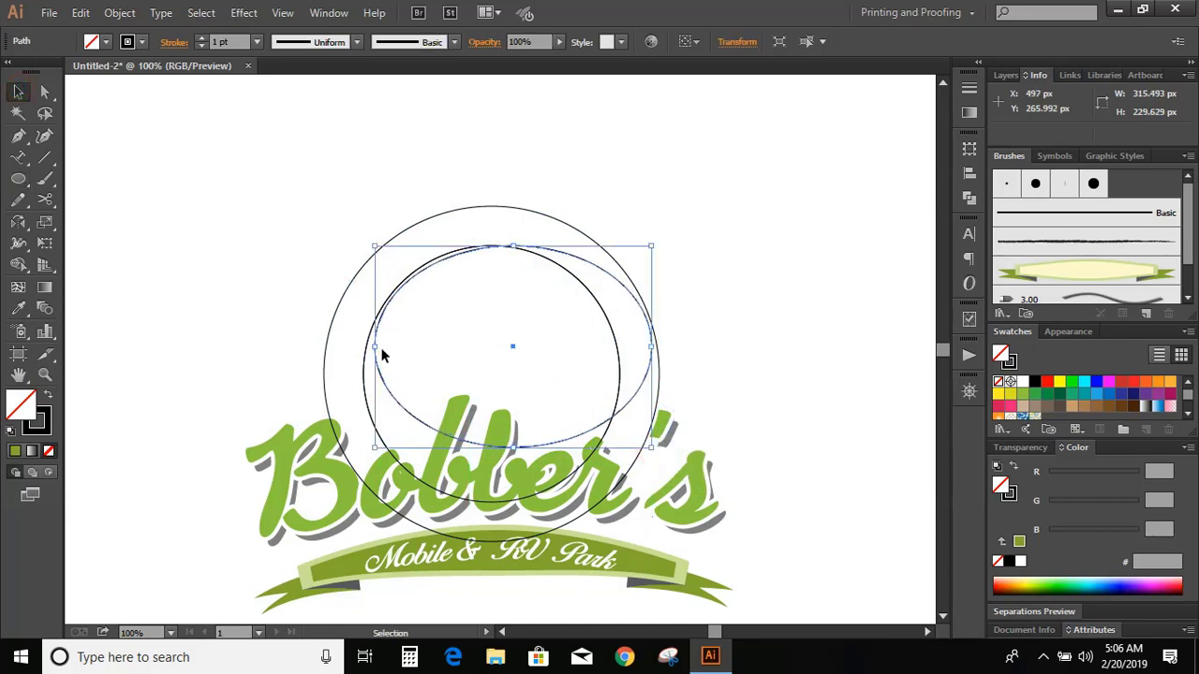
pyautogui.moveTo(379, 348); pyautogui.dragTo(356, 347)
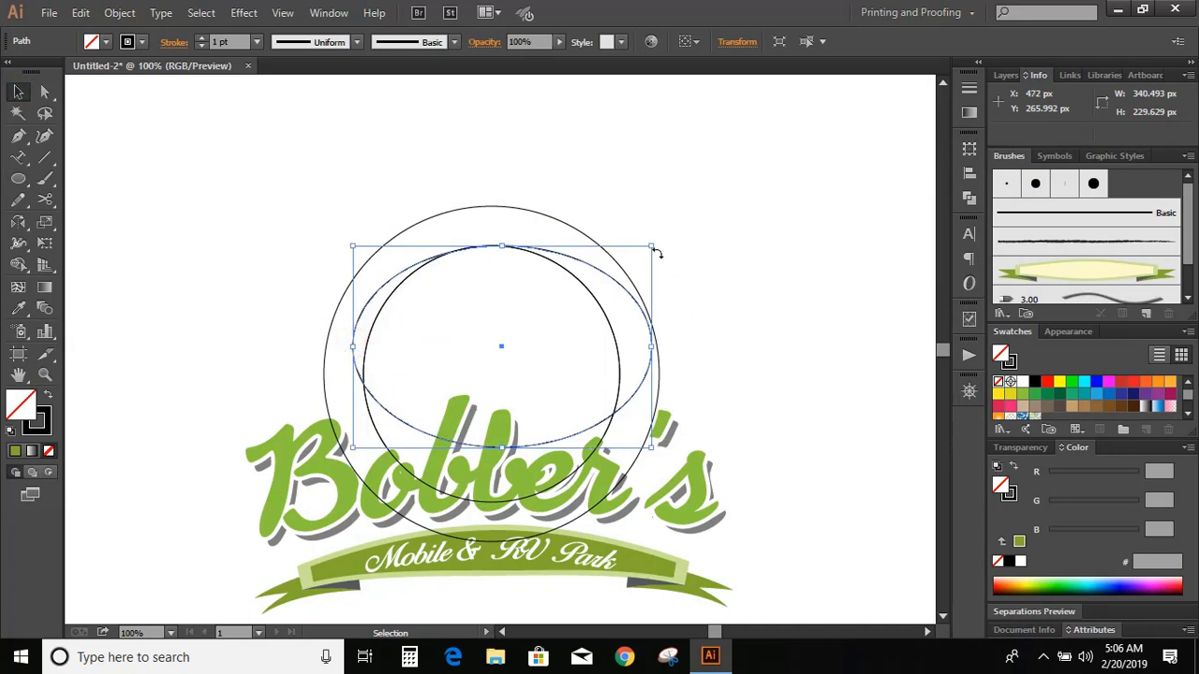
pyautogui.moveTo(655, 240); pyautogui.dragTo(665, 289)
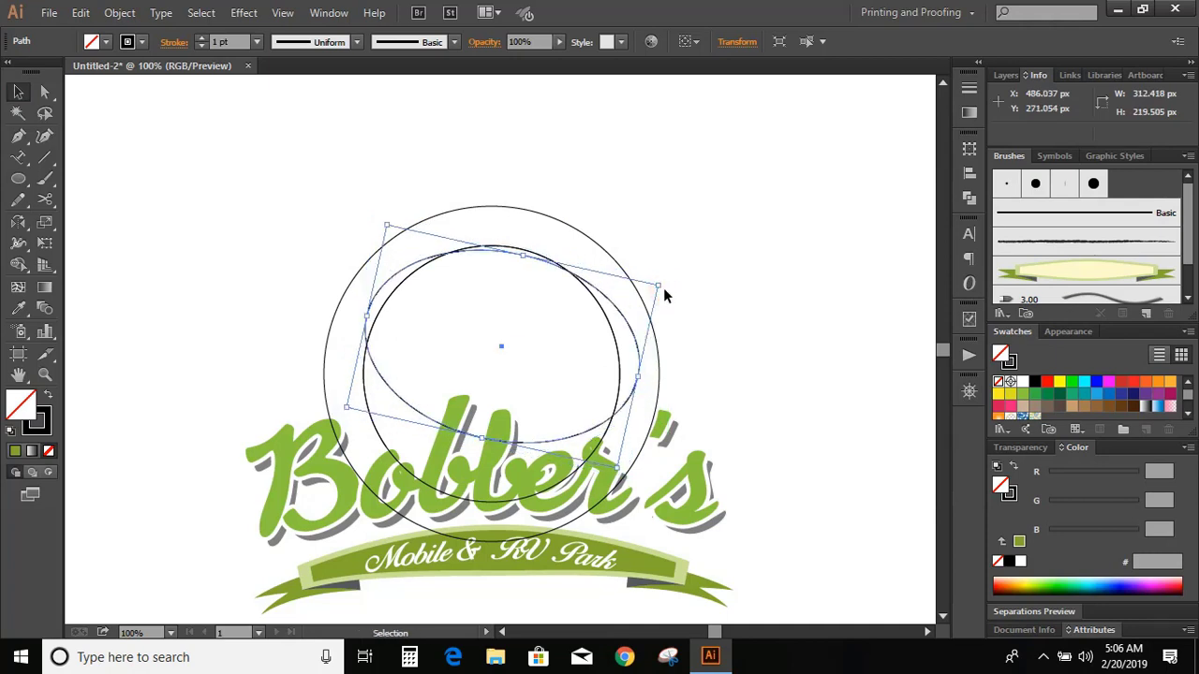
# Step: Move the tilted ellipse down 10 px and stretch its left end outward to an overall size of about 324 by 220 px
pyautogui.press('Down')
pyautogui.press('Down')
pyautogui.press('Down')
pyautogui.press('Down')
pyautogui.press('Down')
pyautogui.press('Down')
pyautogui.press('Down')
pyautogui.press('Down')
pyautogui.press('Down')
pyautogui.press('Down')
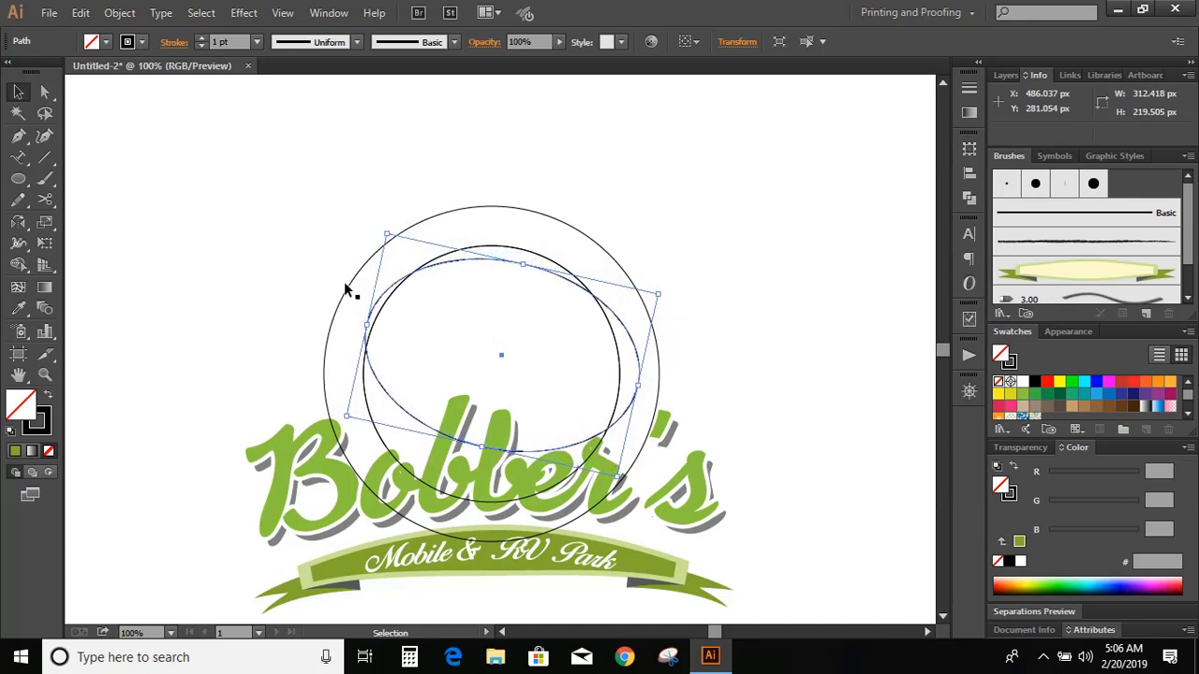
pyautogui.moveTo(366, 325); pyautogui.dragTo(355, 323)
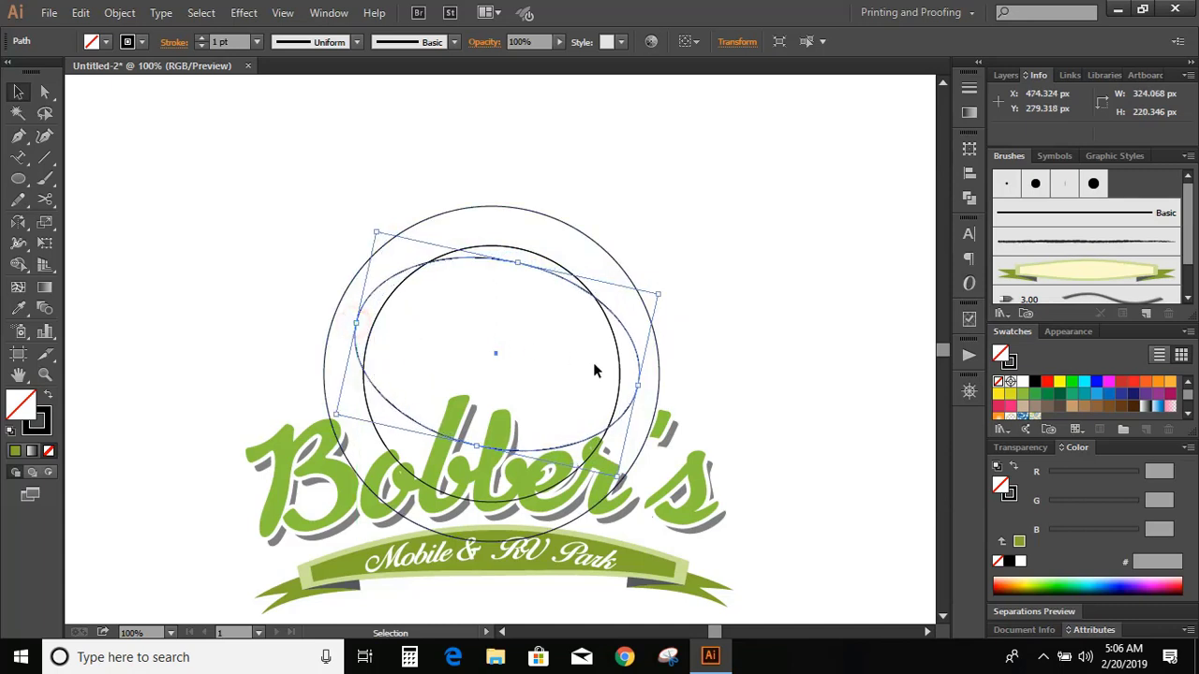
pyautogui.click(730, 394)
# Step: Use Shape Builder on the tilted ellipse and the inner circle to fill the crescent below the ellipse with bright green 00FF00
pyautogui.click(637, 374)
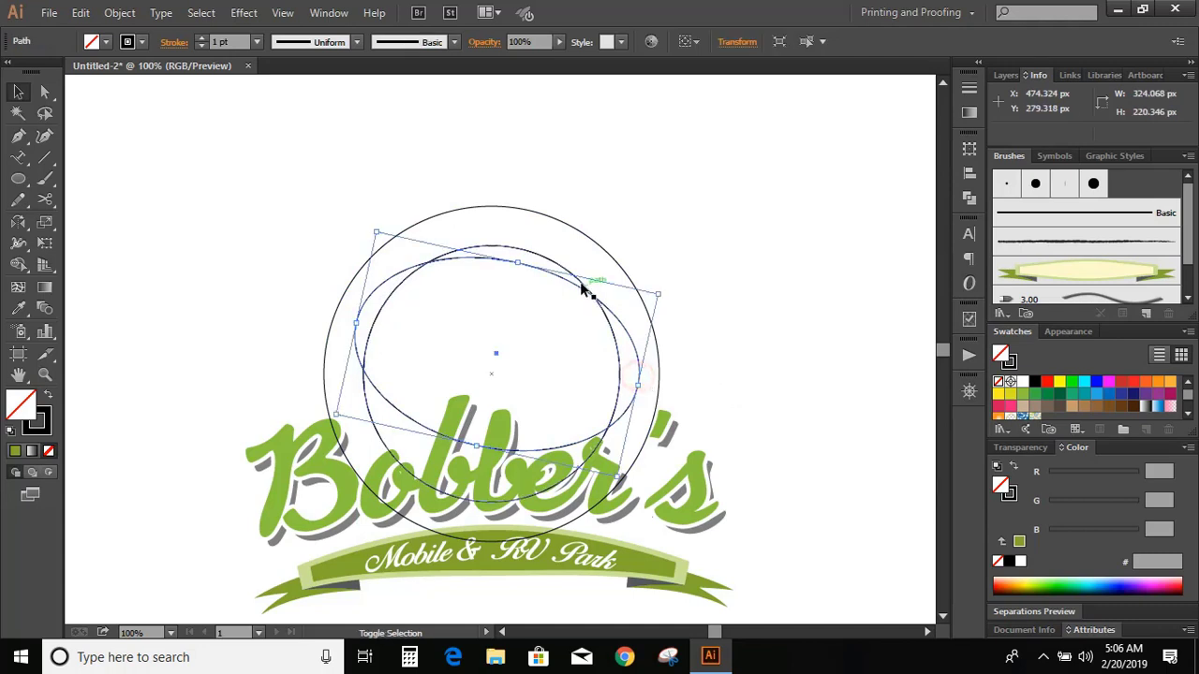
pyautogui.click(558, 269)
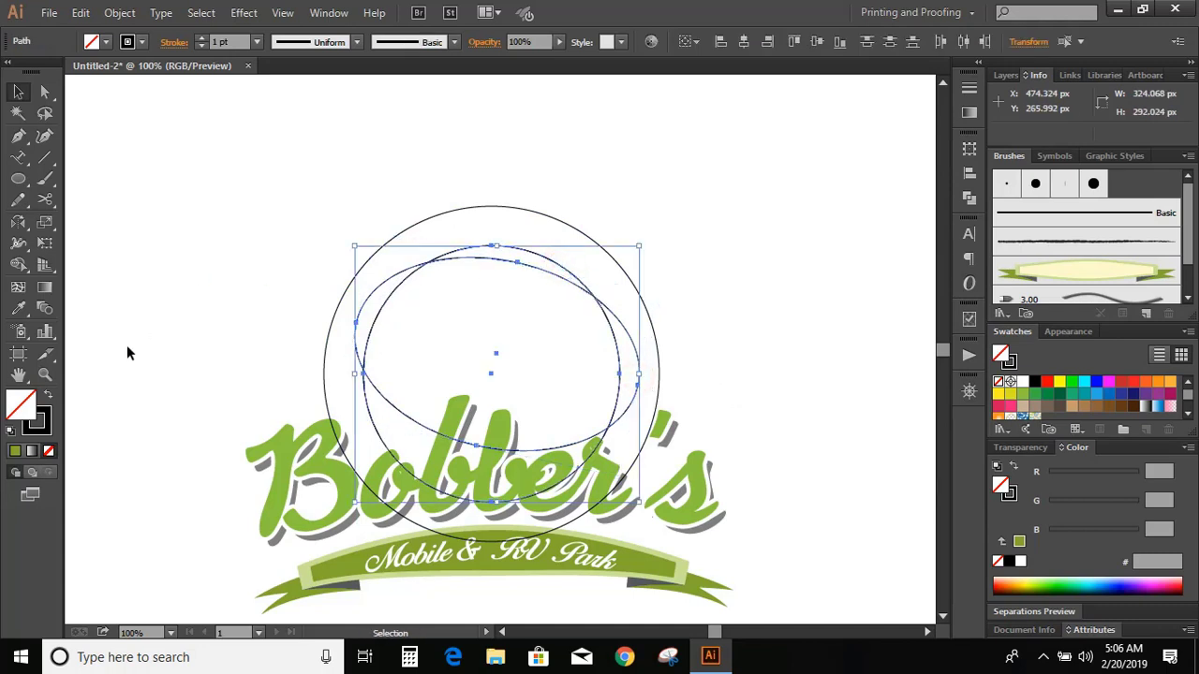
pyautogui.click(18, 265)
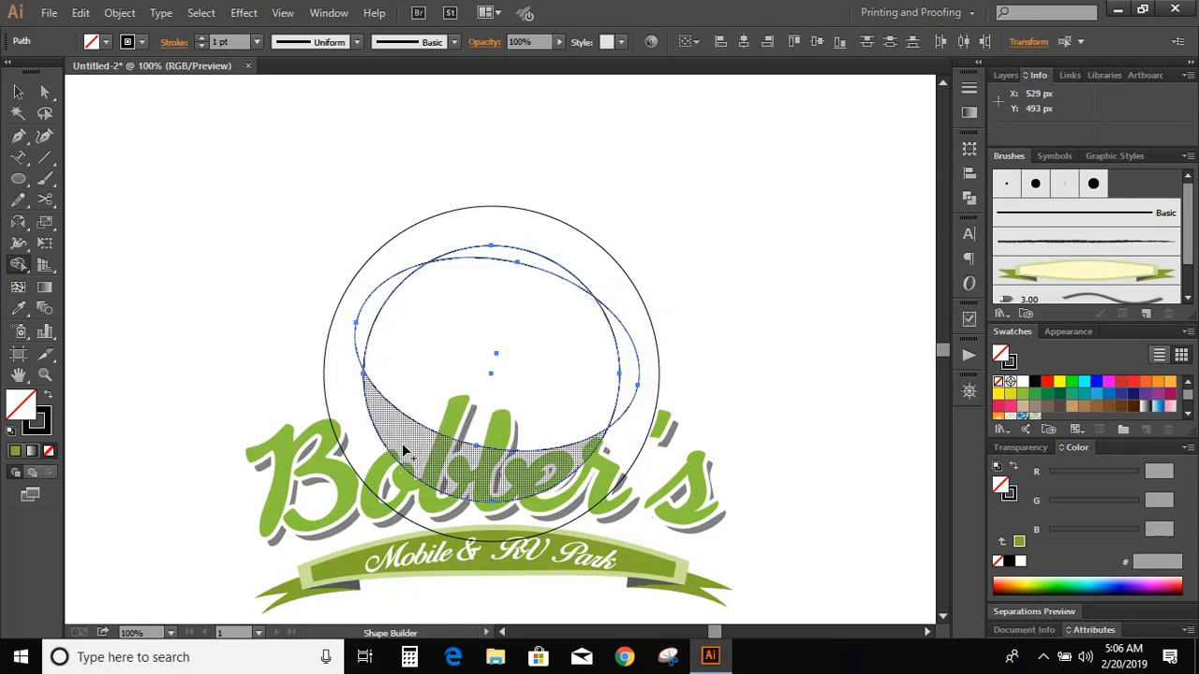
pyautogui.click(1071, 382)
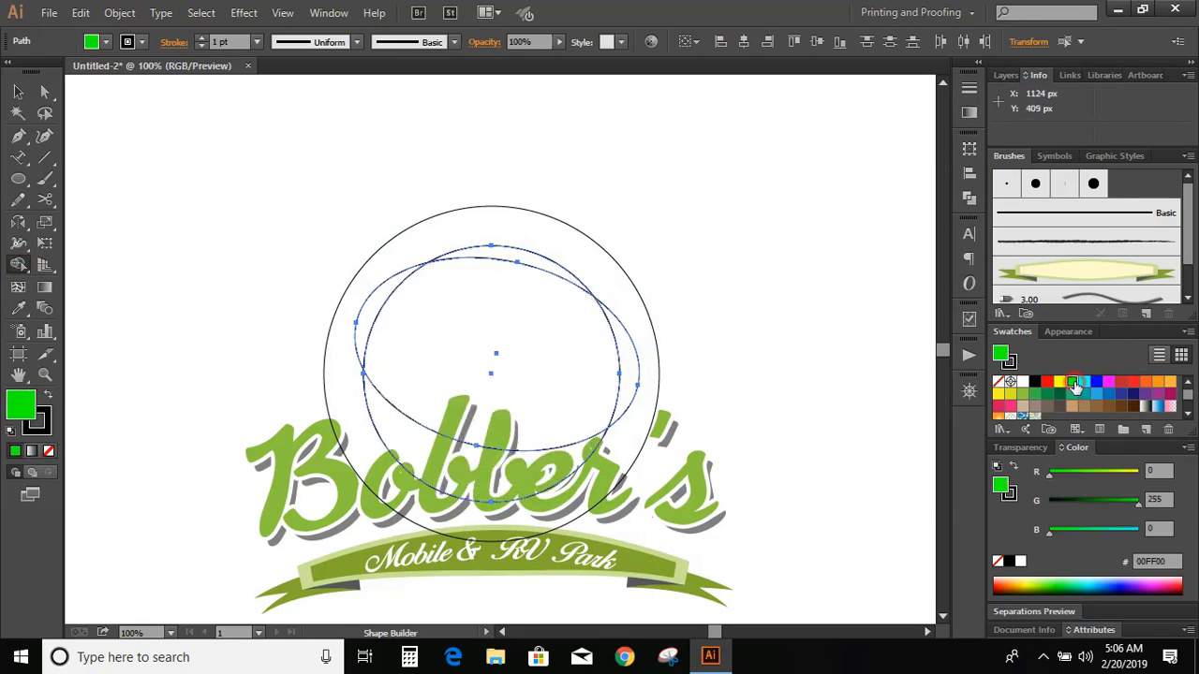
pyautogui.click(409, 451)
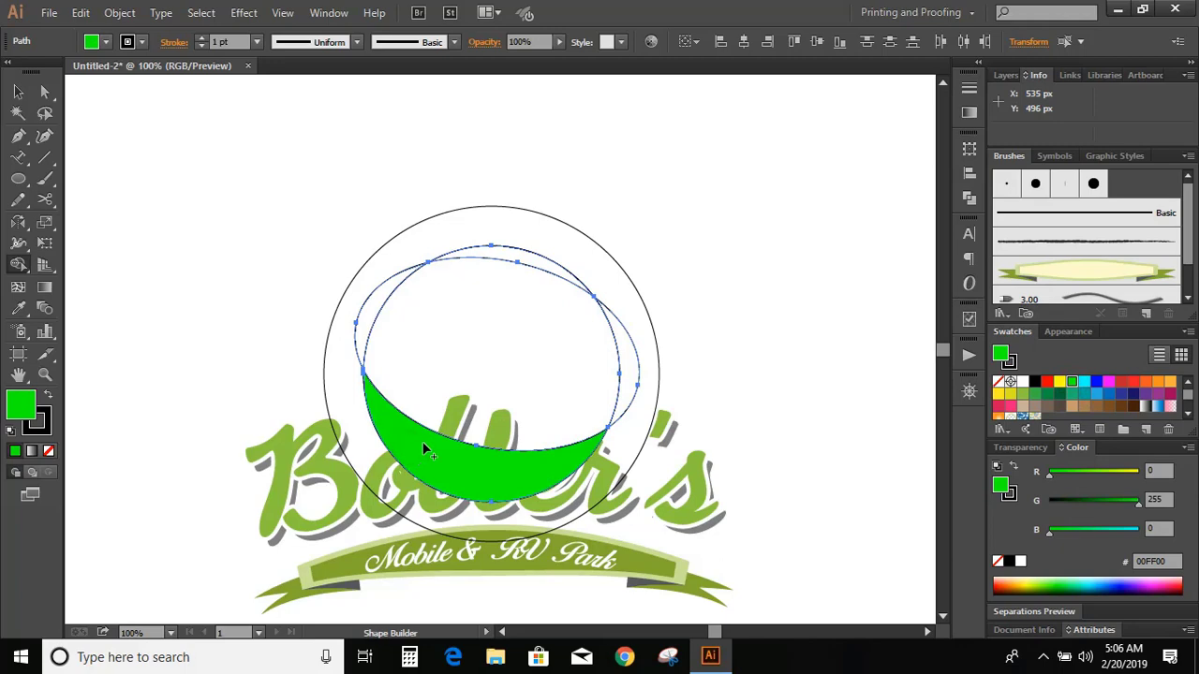
# Step: Delete the leftover outline of the tilted ellipse around the inner circle
pyautogui.click(18, 91)
pyautogui.click(217, 259)
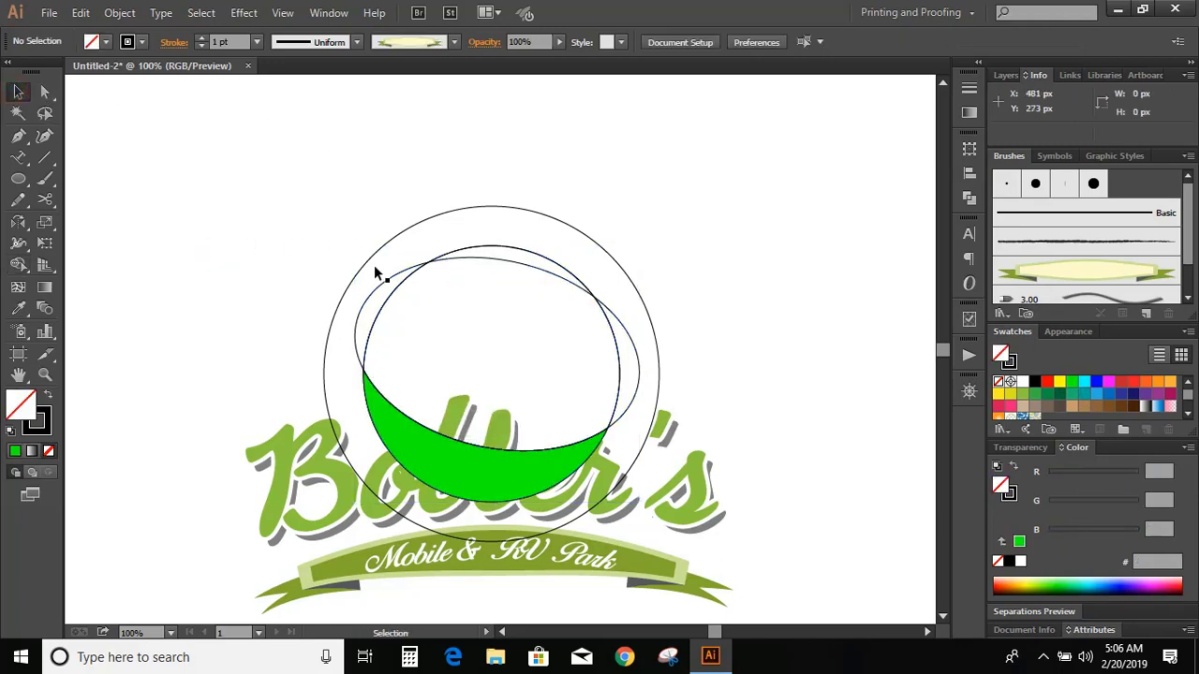
pyautogui.click(376, 285)
pyautogui.press('Delete')
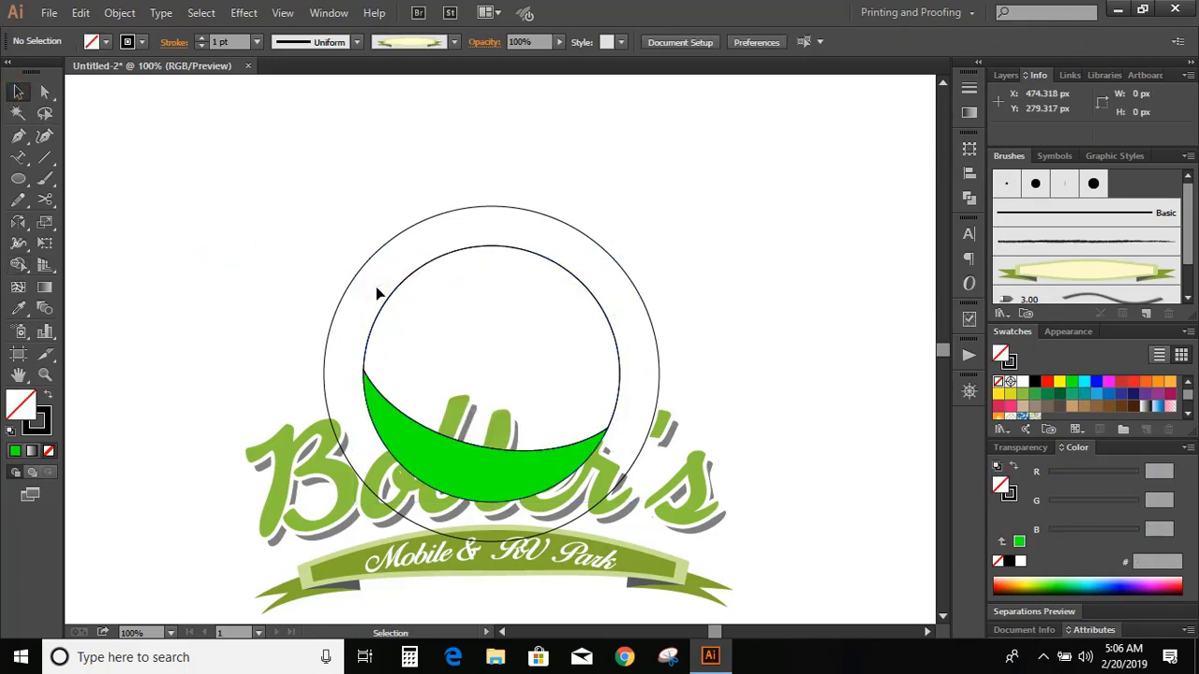
# Step: Set the inner circle's stroke to 13 pt and bring the circle in front of the green crescent
pyautogui.scroll(2, 740, 320)
pyautogui.click(593, 334)
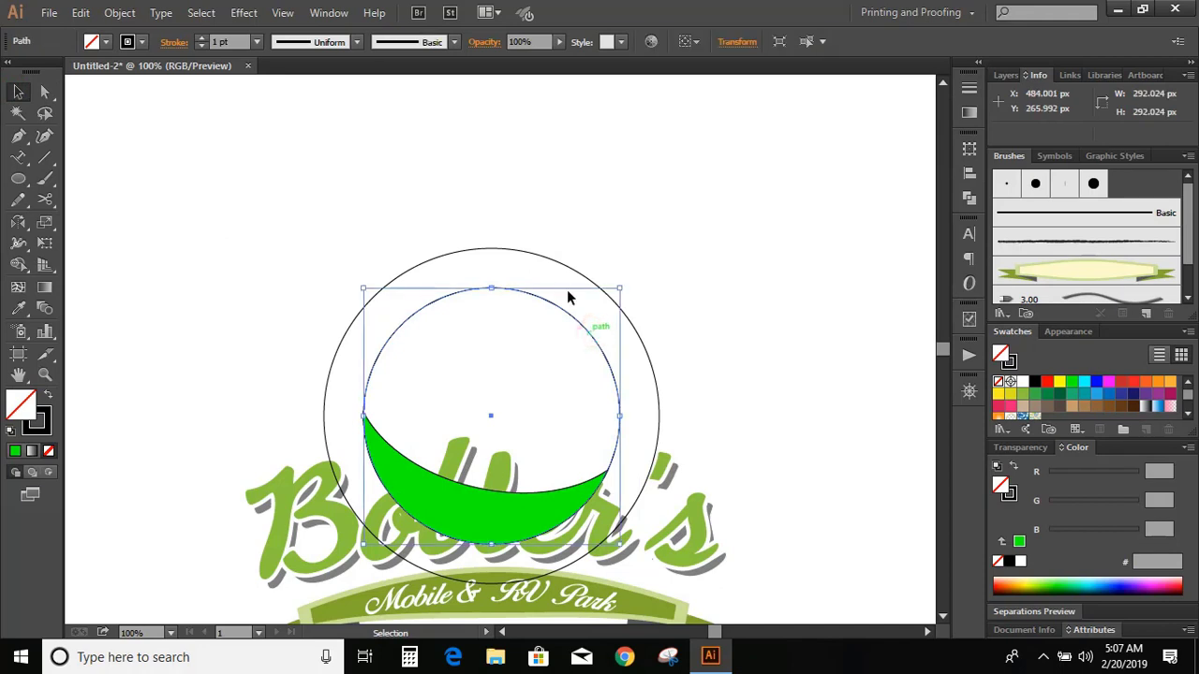
pyautogui.click(202, 38)
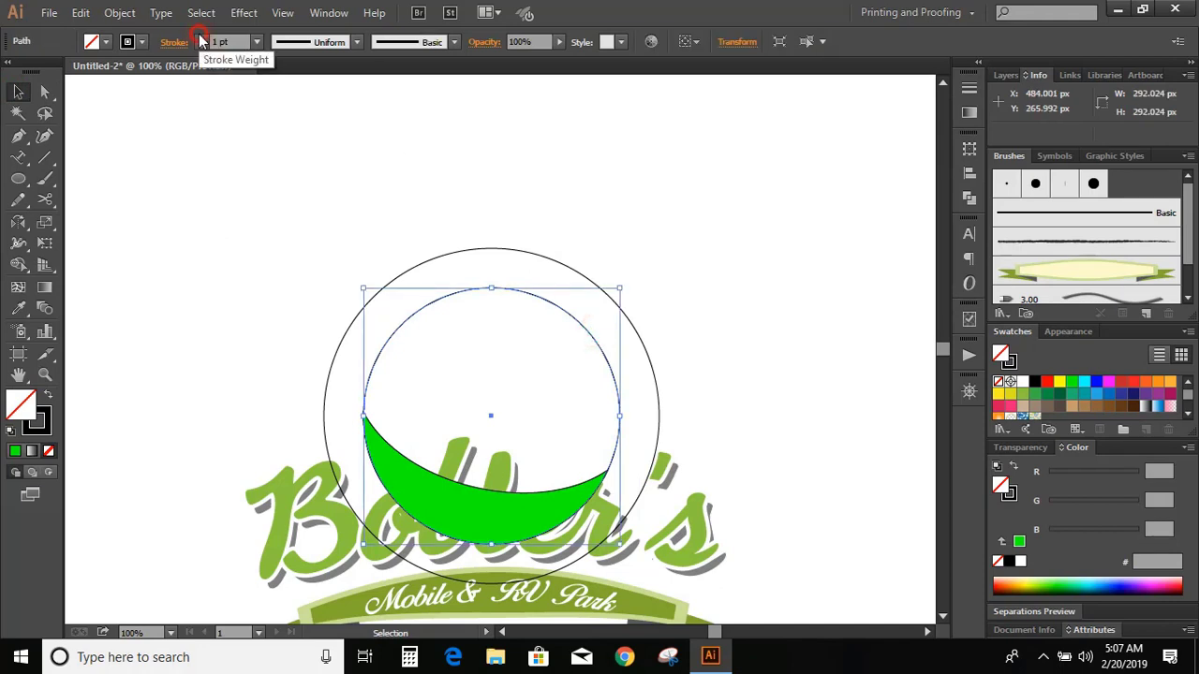
pyautogui.moveTo(202, 38); pyautogui.dragTo(203, 38)
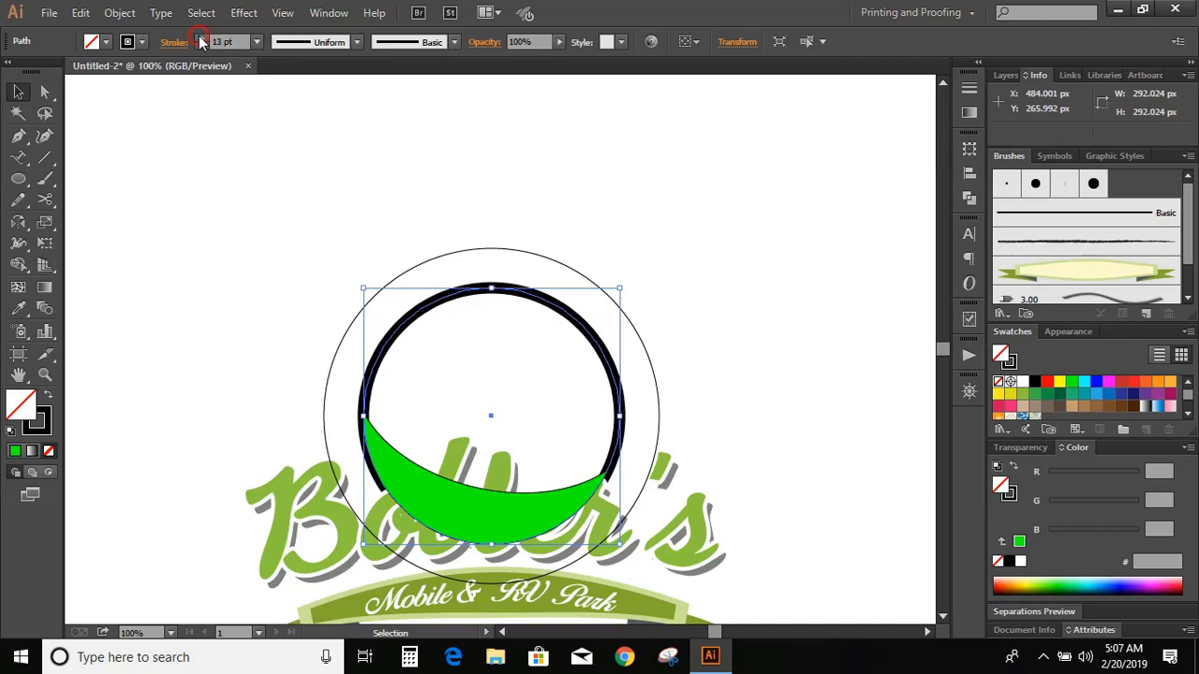
pyautogui.rightClick(509, 290)
pyautogui.moveTo(660, 534)
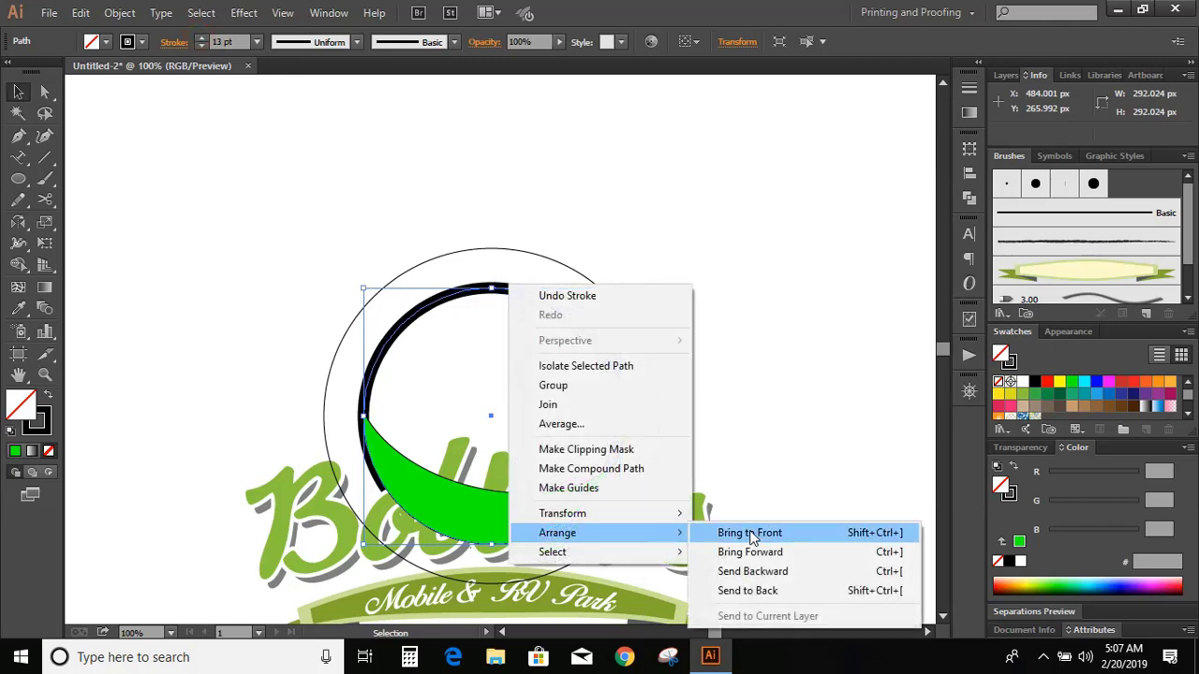
pyautogui.click(750, 533)
pyautogui.click(787, 412)
pyautogui.scroll(-2, 698, 225)
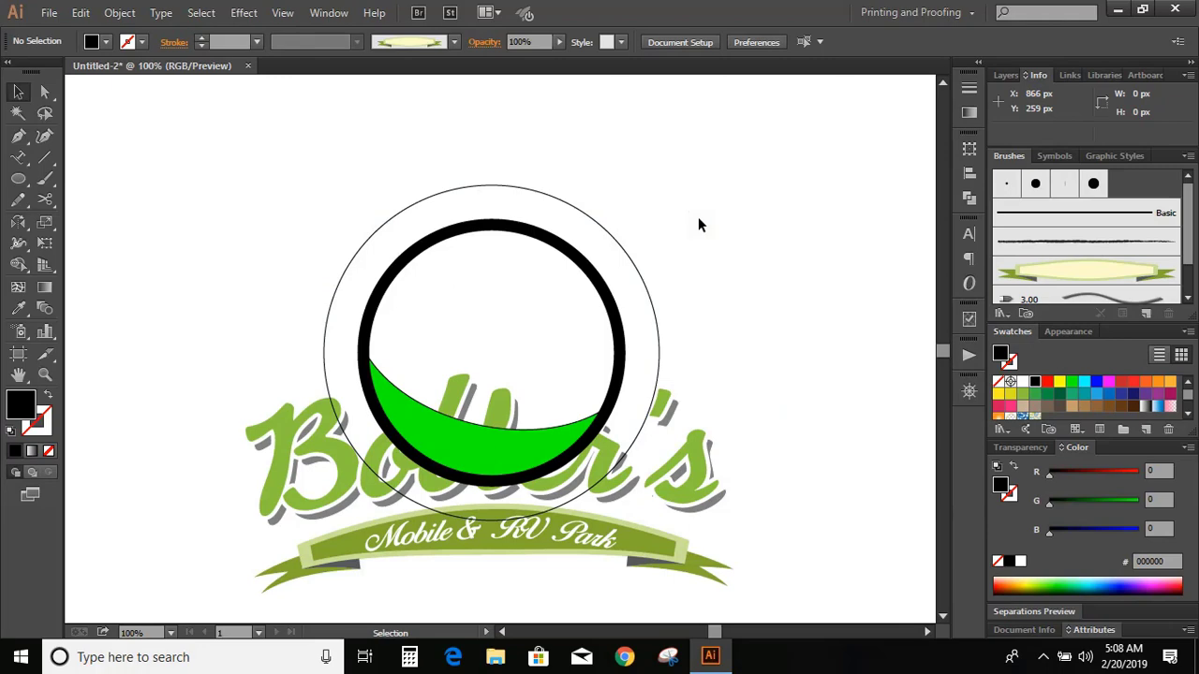
# Step: Copy the outer circle, paste it in place, and shrink the duplicate about its centre to about 346 px across
pyautogui.click(606, 229)
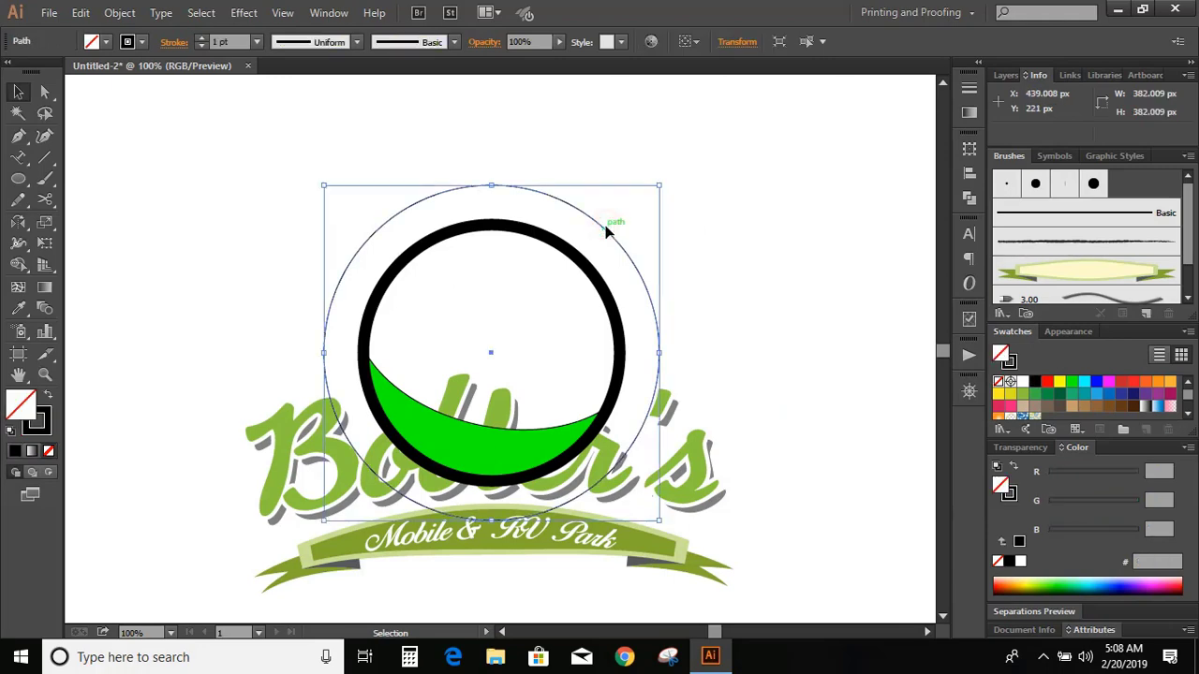
pyautogui.click(80, 13)
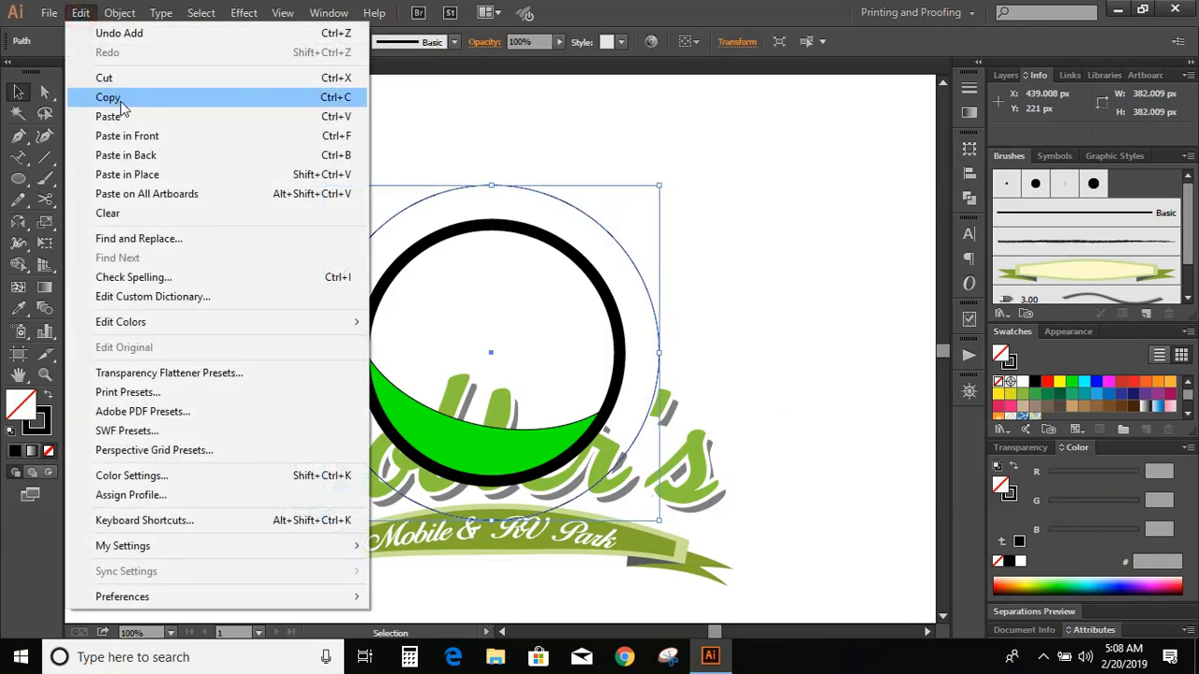
pyautogui.click(113, 97)
pyautogui.click(80, 13)
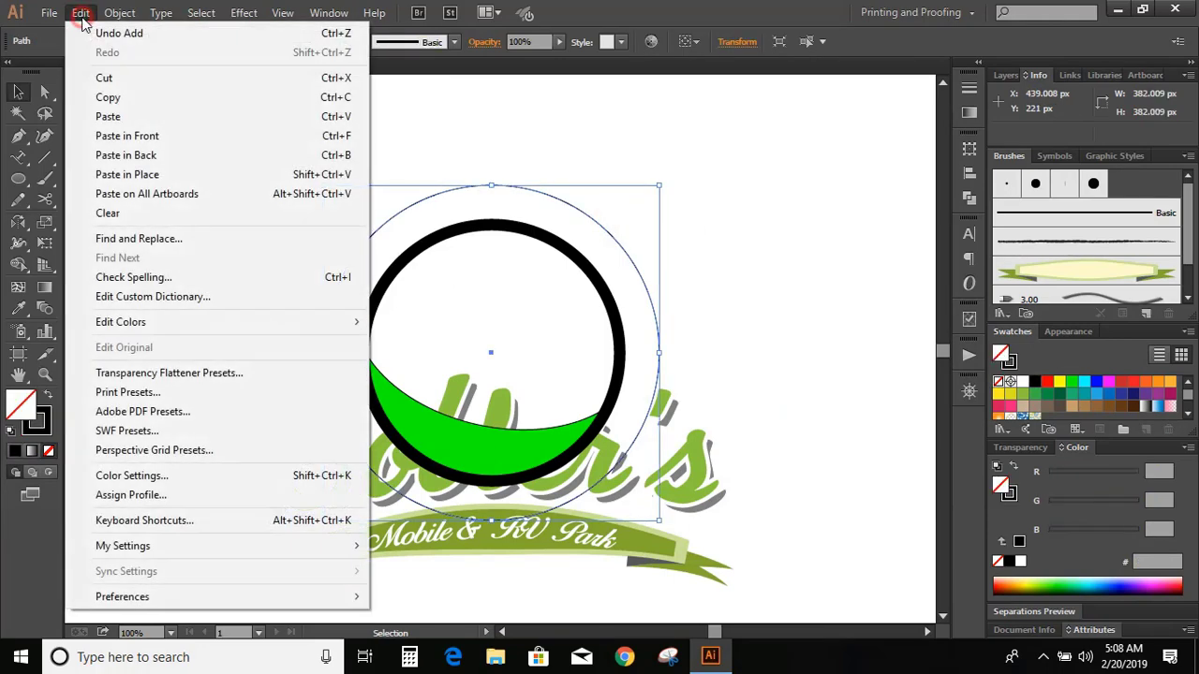
pyautogui.click(160, 174)
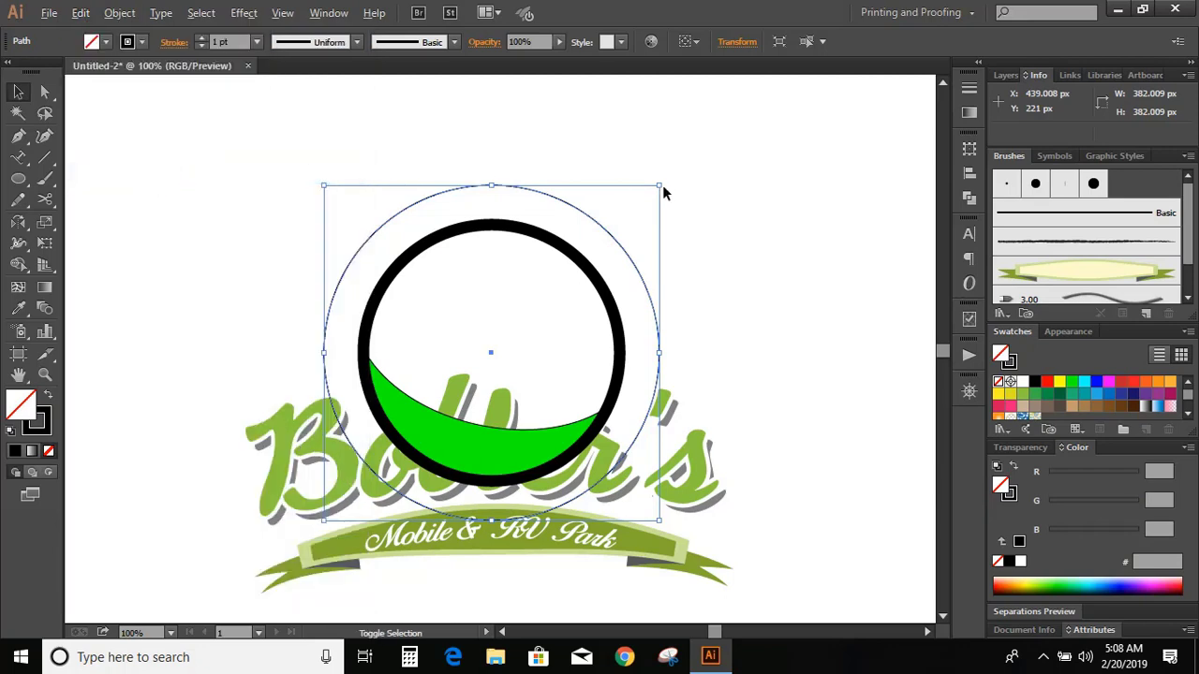
pyautogui.moveTo(660, 185); pyautogui.dragTo(649, 202)
pyautogui.click(739, 184)
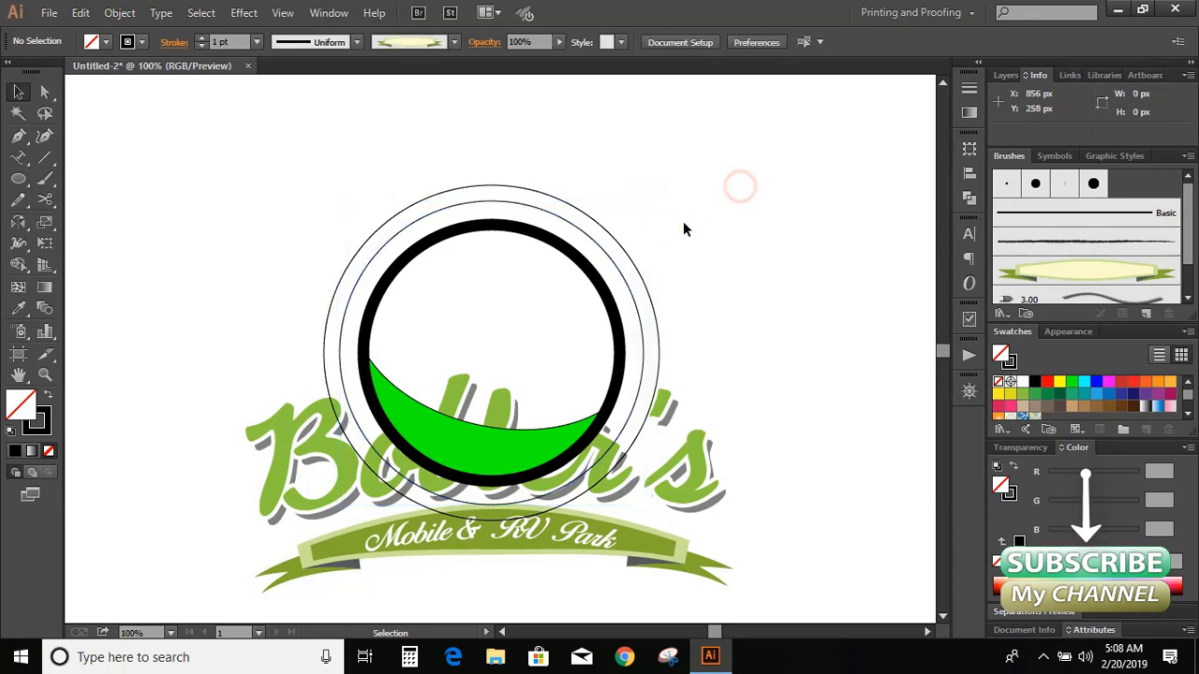
# Step: Enlarge the outermost circle slightly about its centre to widen the ring
pyautogui.click(640, 263)
pyautogui.moveTo(660, 187); pyautogui.dragTo(667, 177)
pyautogui.click(749, 214)
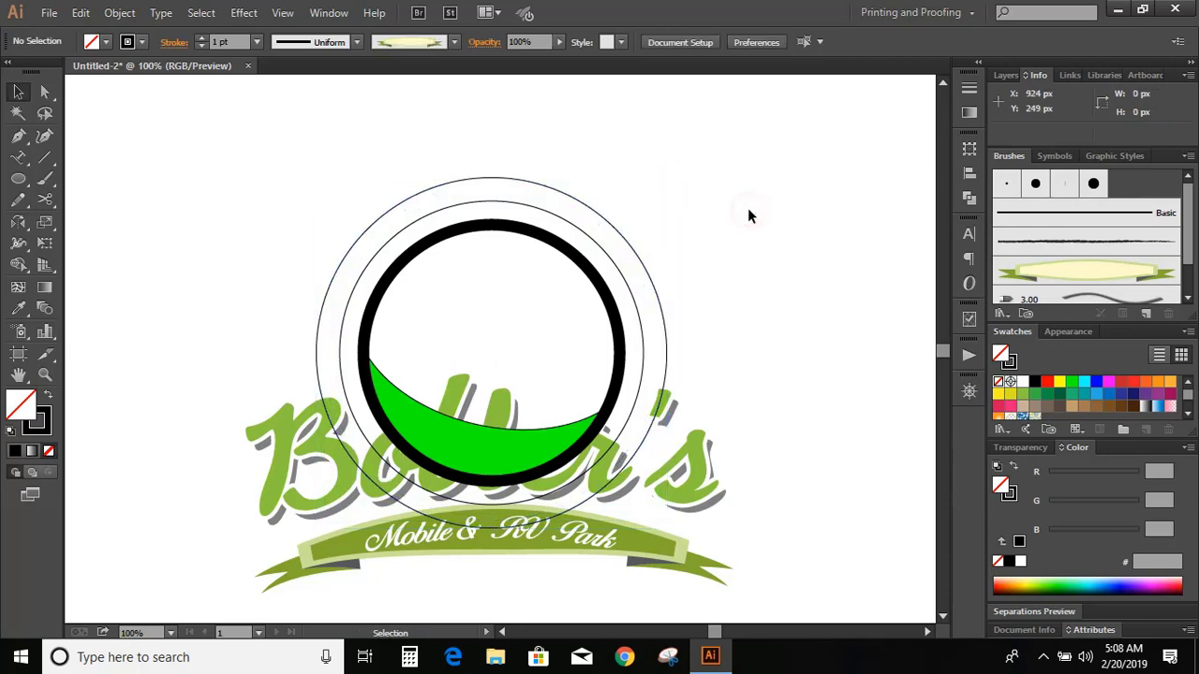
# Step: Cut the middle circle at its left and right anchor points with Scissors and delete its lower half
pyautogui.click(419, 216)
pyautogui.click(47, 202)
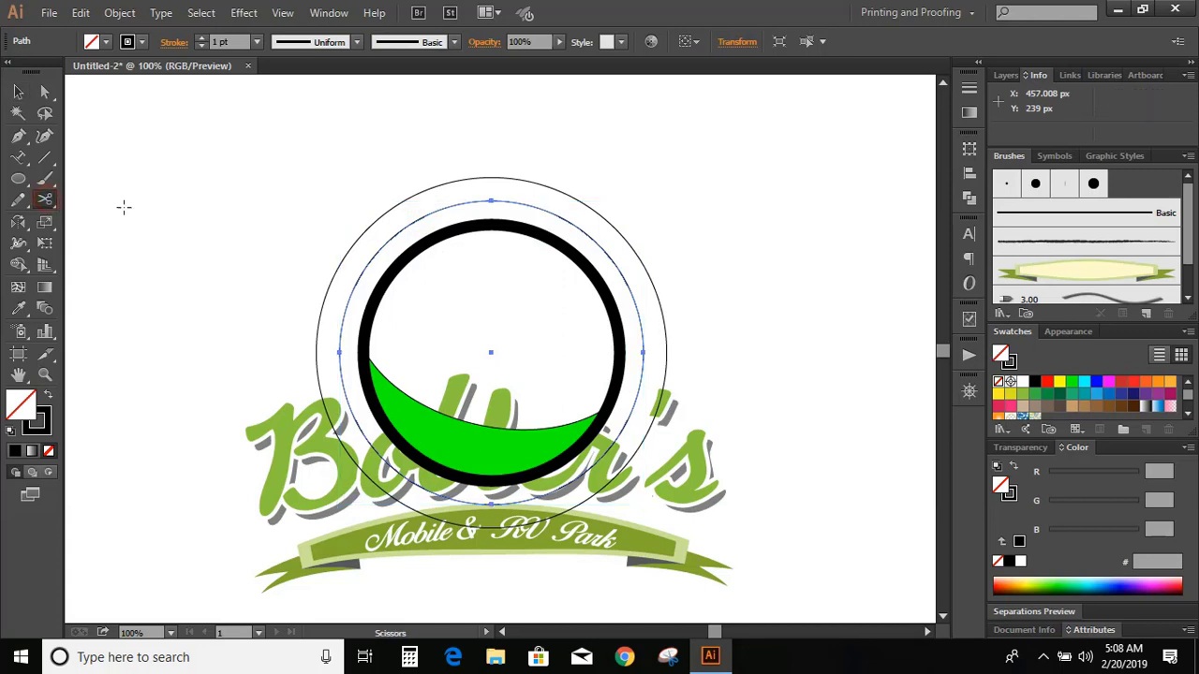
pyautogui.click(339, 352)
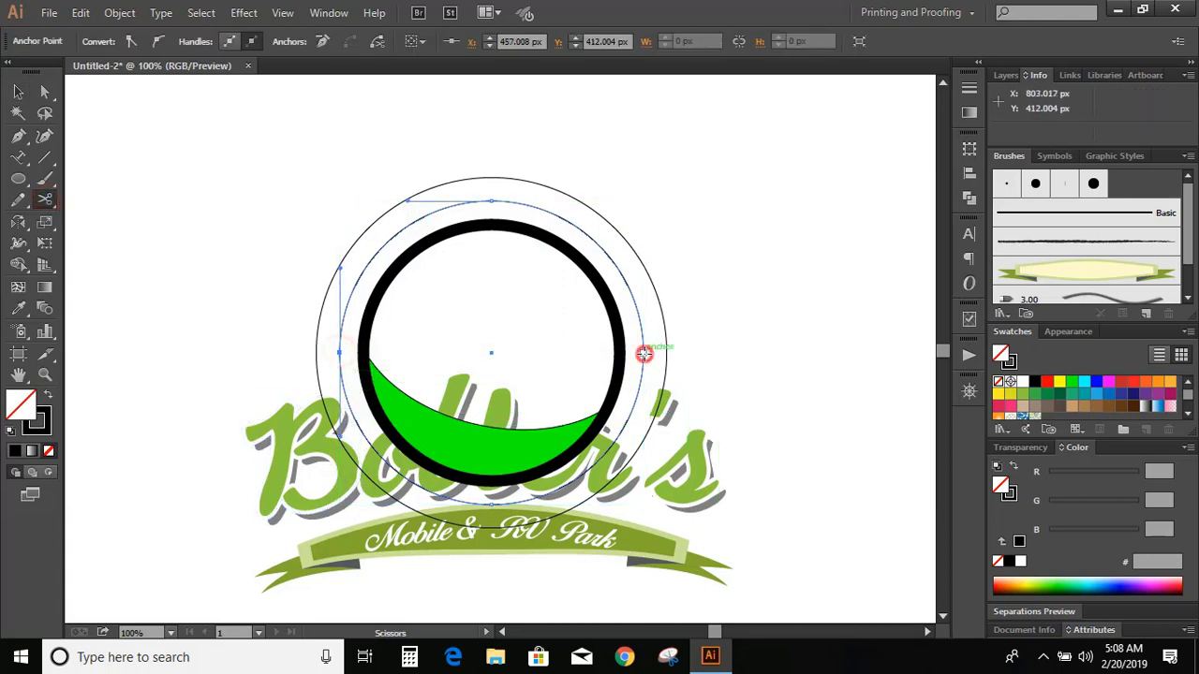
pyautogui.click(645, 352)
pyautogui.click(18, 90)
pyautogui.click(126, 201)
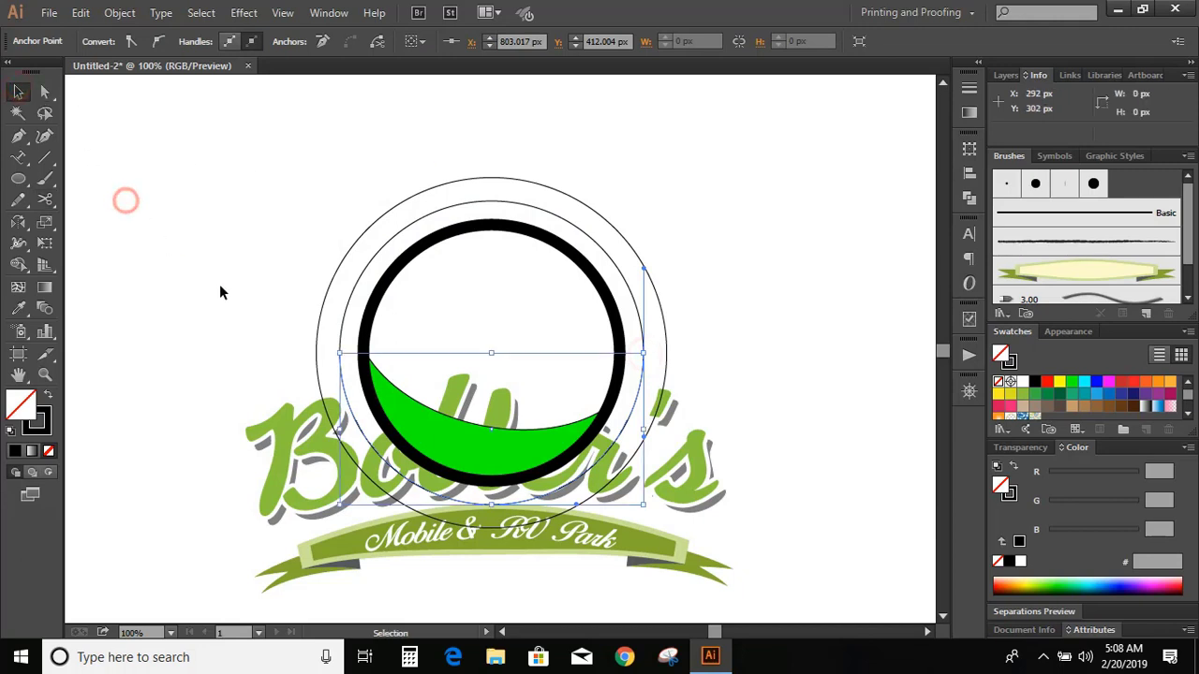
pyautogui.click(343, 386)
pyautogui.click(343, 386)
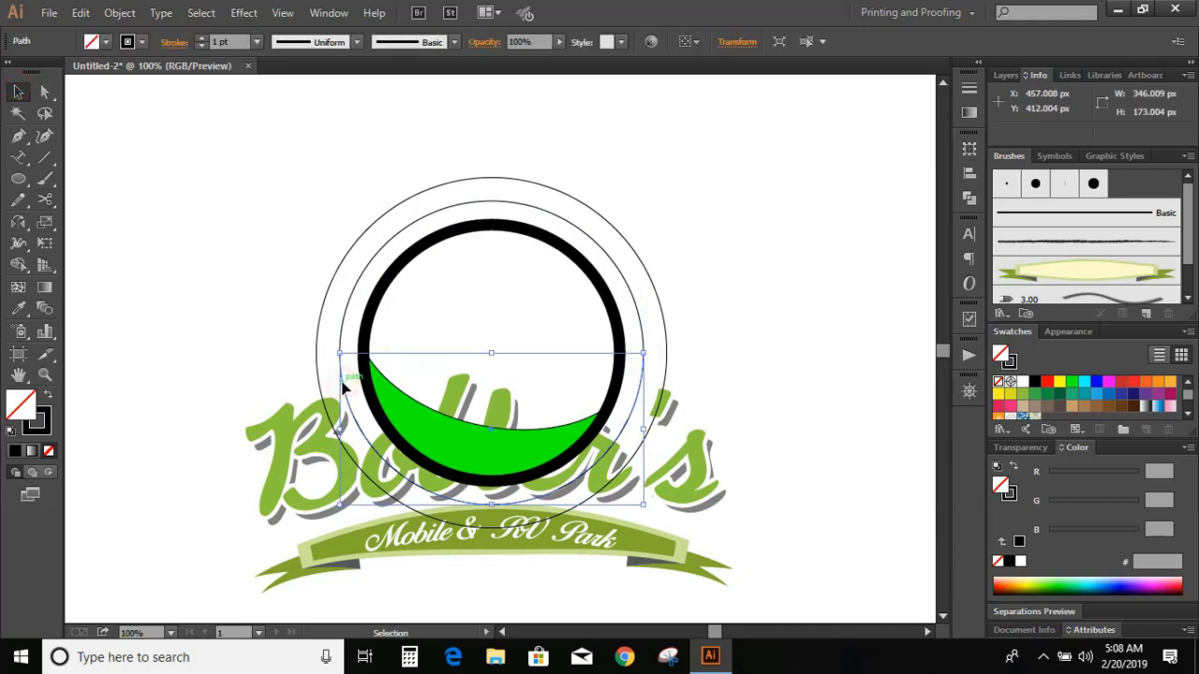
pyautogui.press('Delete')
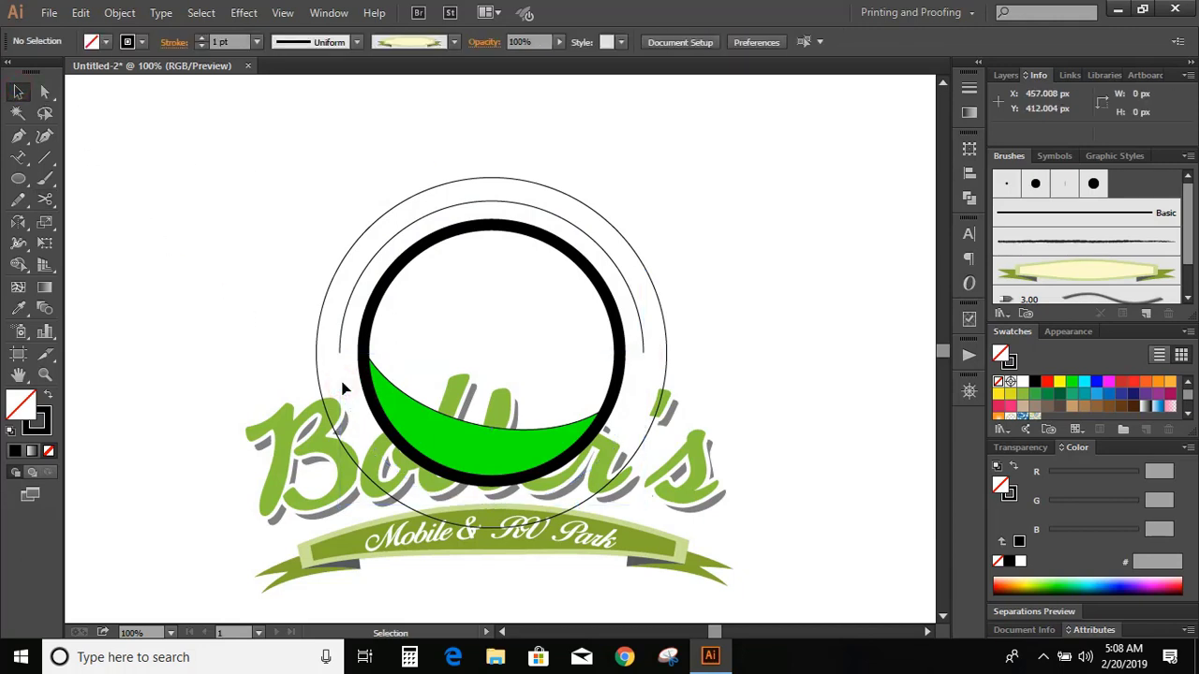
# Step: Add the path text "OnBeautiful Mille Lacs Lake" along the upper half-circle arc
pyautogui.click(19, 157)
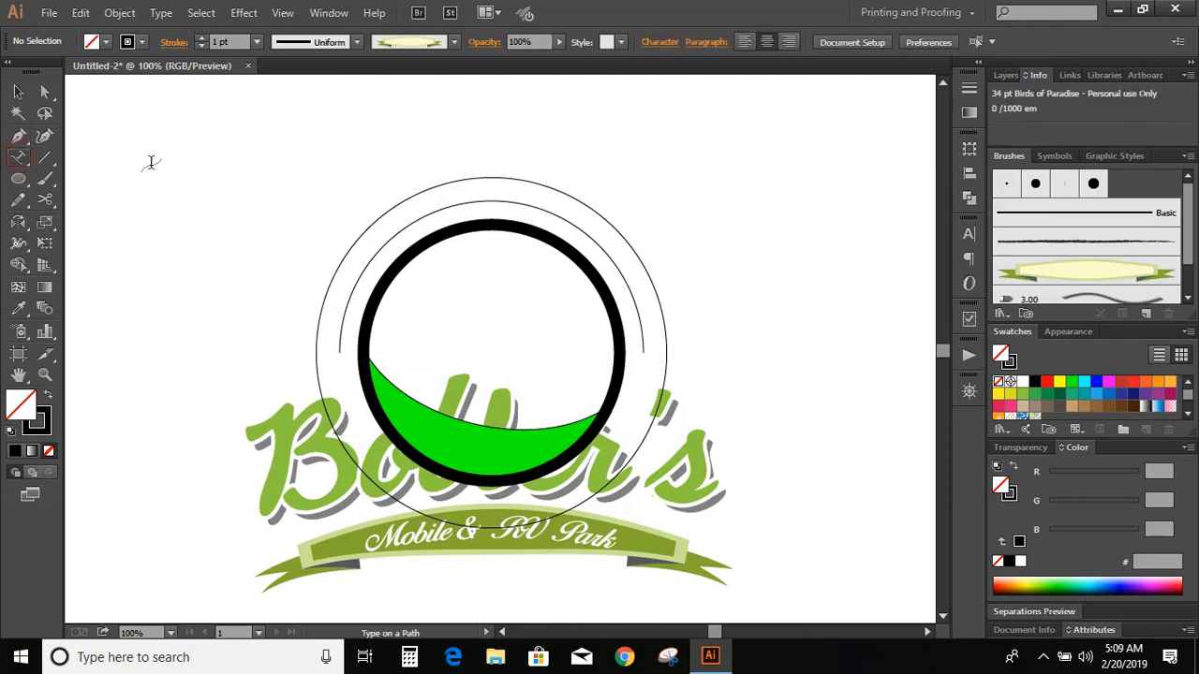
pyautogui.click(476, 203)
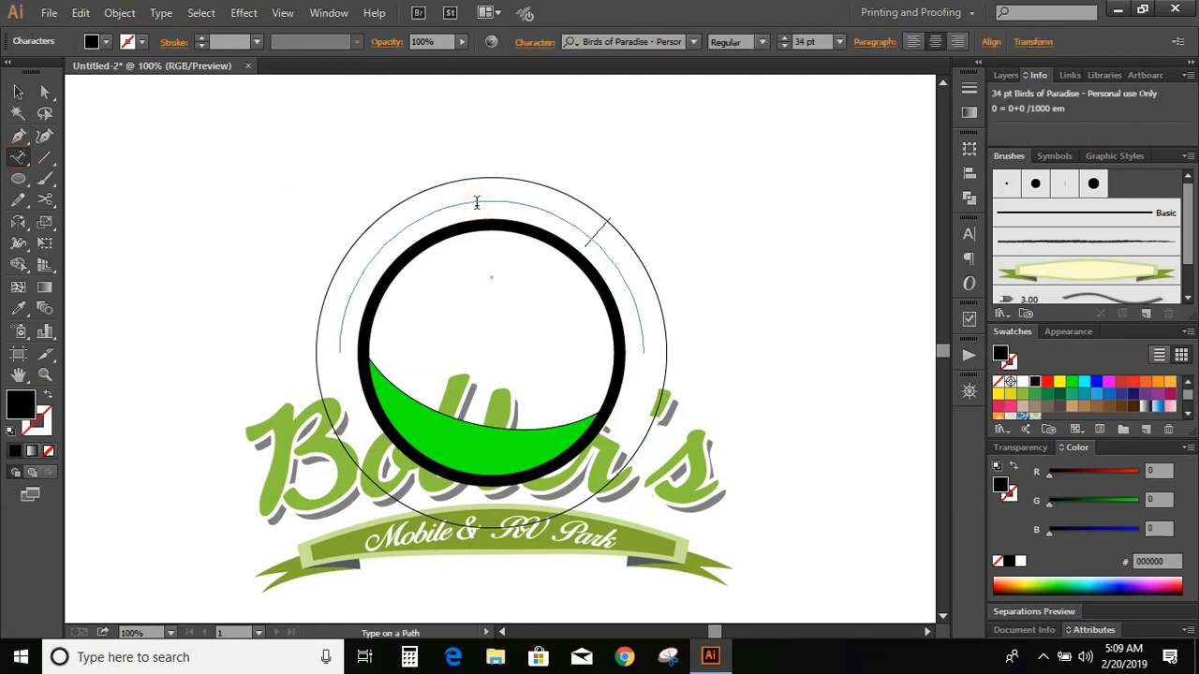
pyautogui.write('OnBea')
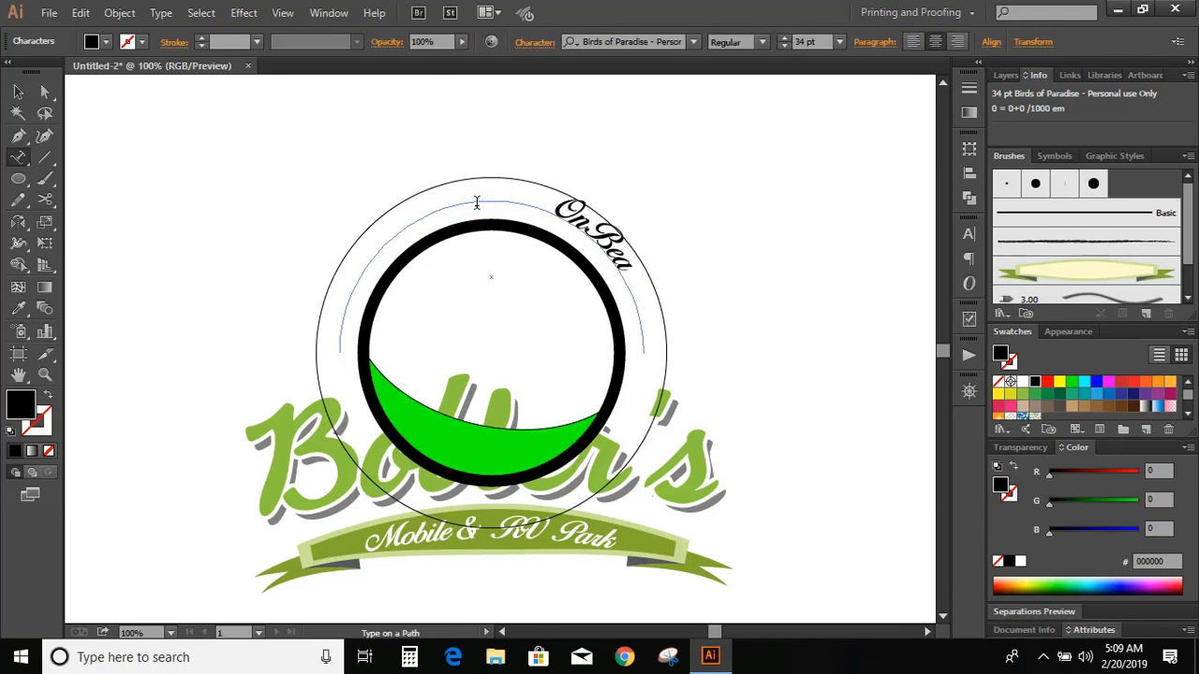
pyautogui.write('utiful Mille')
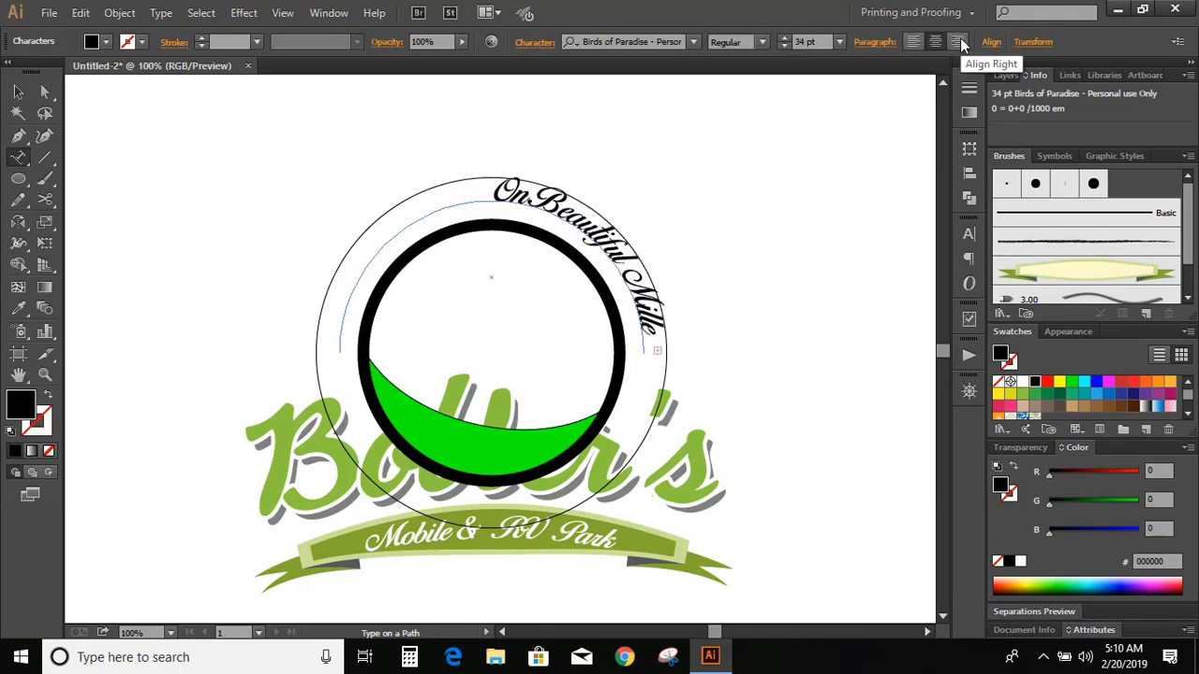
# Step: Extend the path text's starting bracket to the left end of the arc and centre-align the text
pyautogui.click(958, 42)
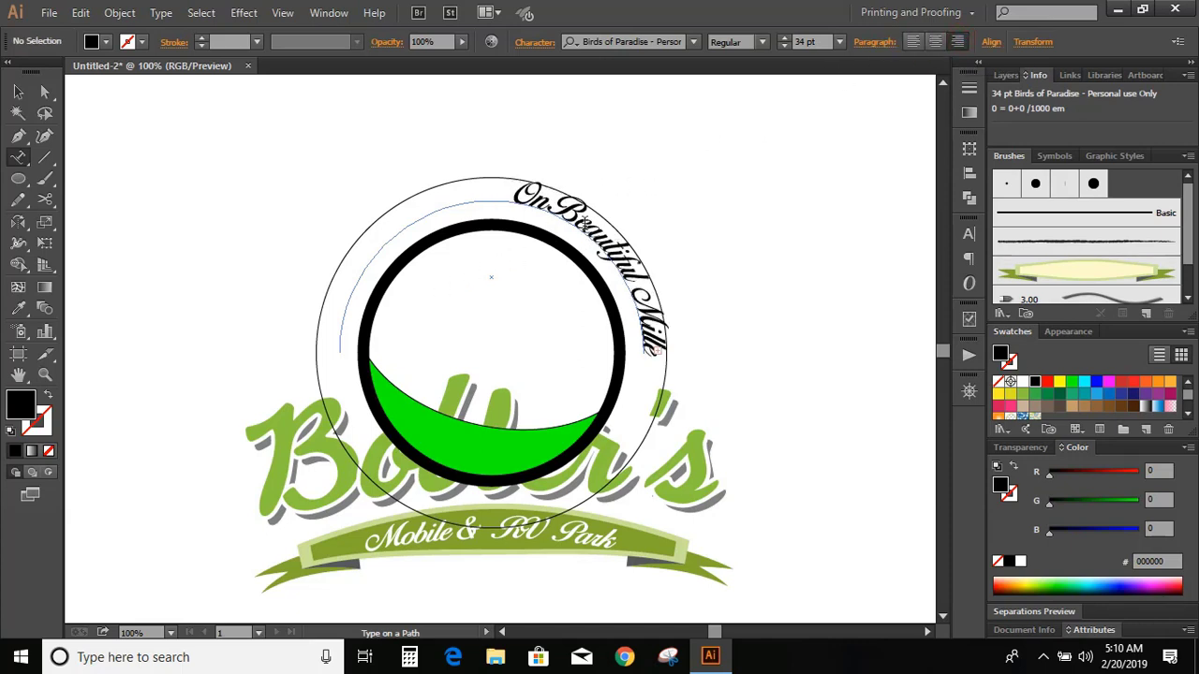
pyautogui.click(18, 91)
pyautogui.click(473, 183)
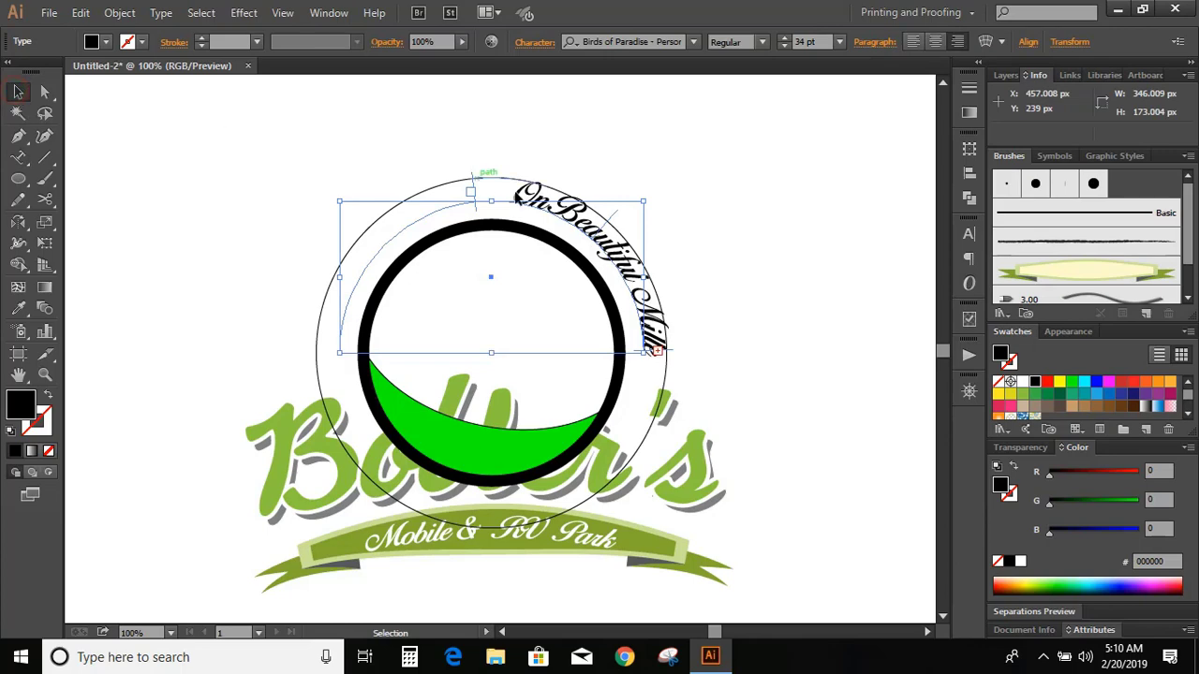
pyautogui.moveTo(471, 181); pyautogui.dragTo(330, 355)
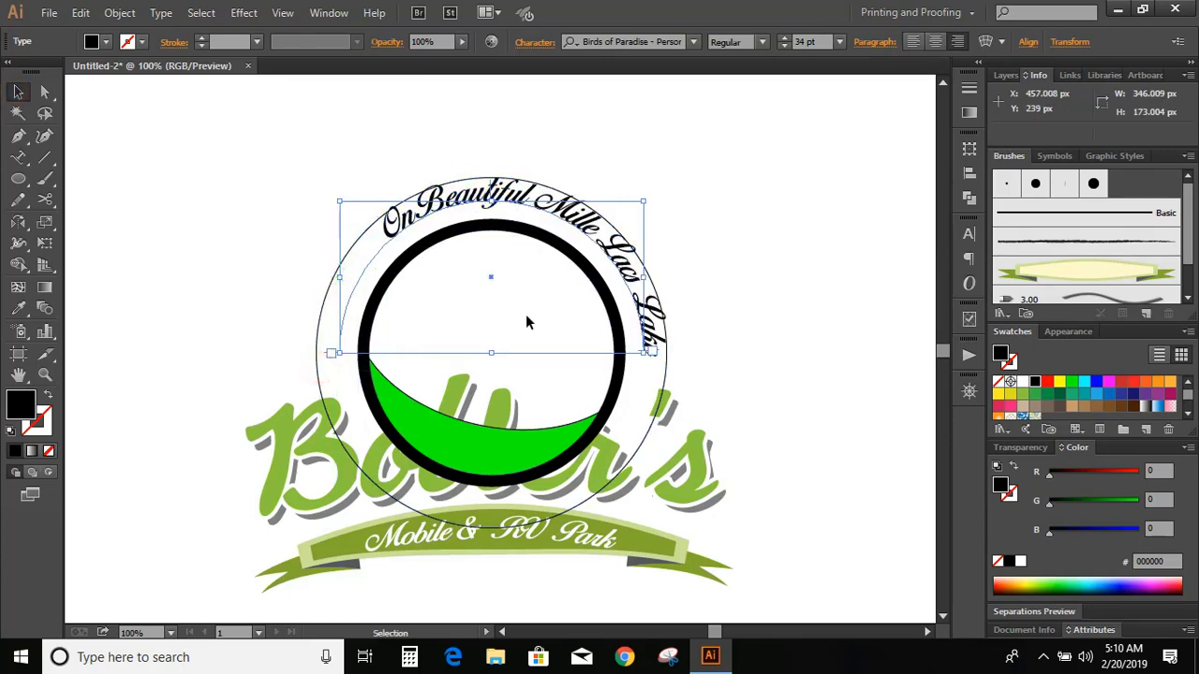
pyautogui.click(934, 42)
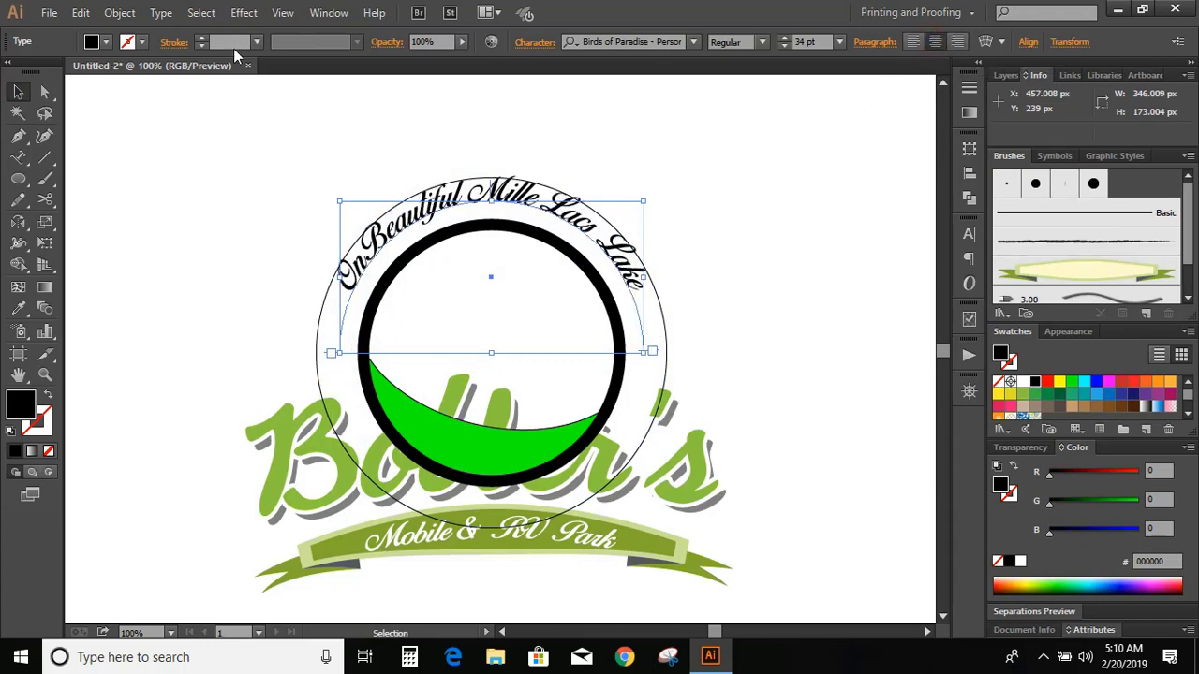
# Step: Align the curved "OnBeautiful Mille Lacs Lake" text to the centre of its path in the Type on a Path options
pyautogui.click(161, 12)
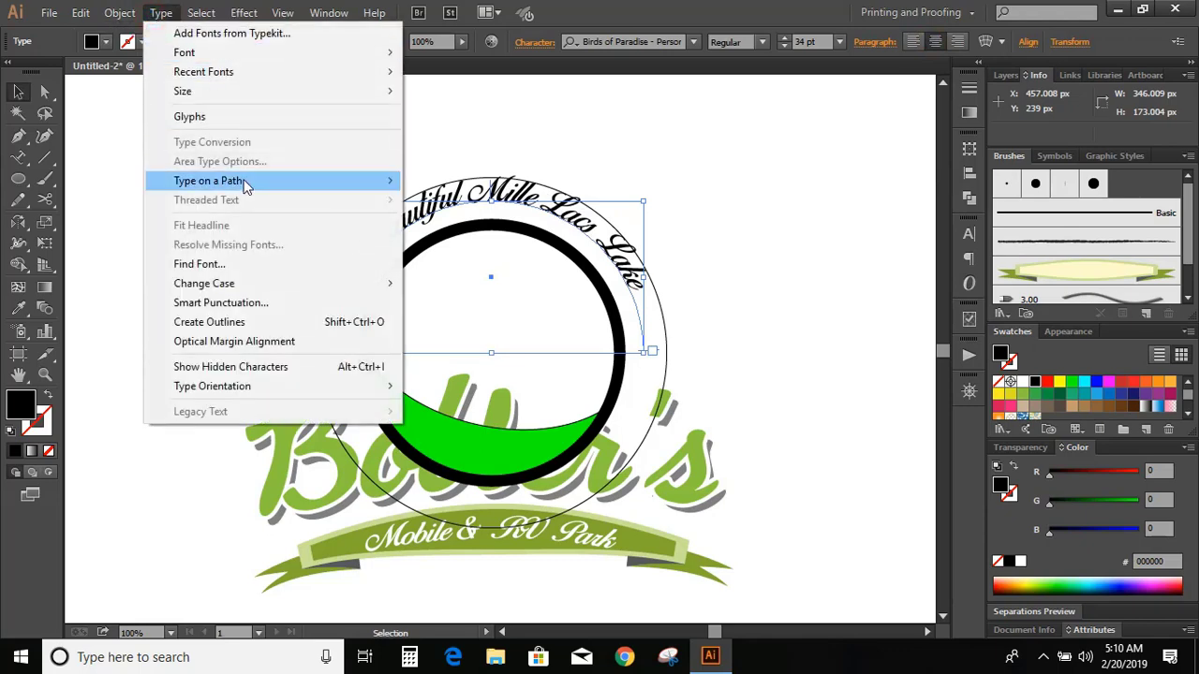
pyautogui.moveTo(246, 188)
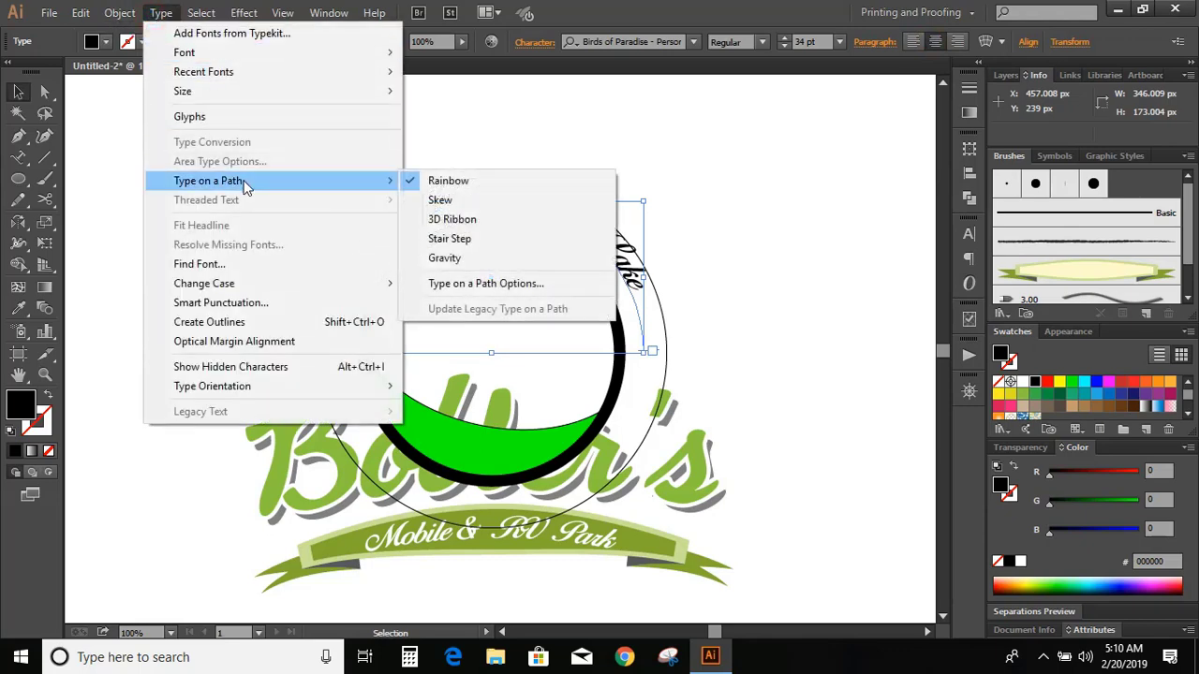
pyautogui.click(486, 284)
pyautogui.click(733, 227)
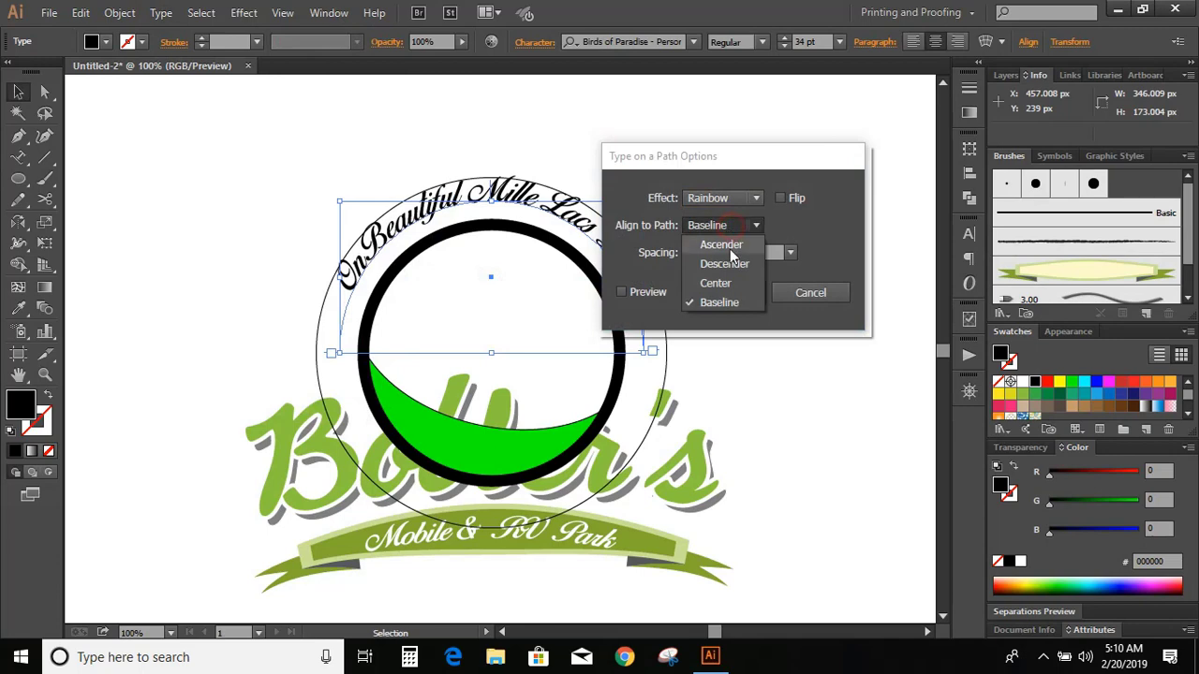
pyautogui.click(715, 283)
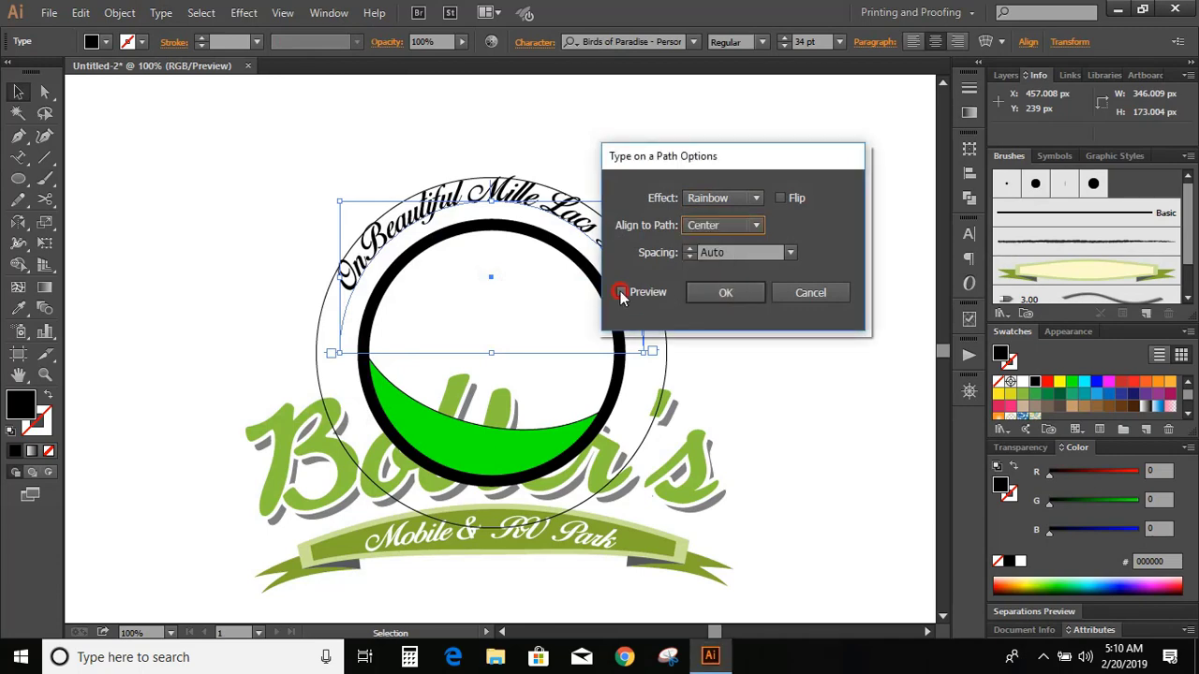
pyautogui.click(621, 293)
pyautogui.click(716, 292)
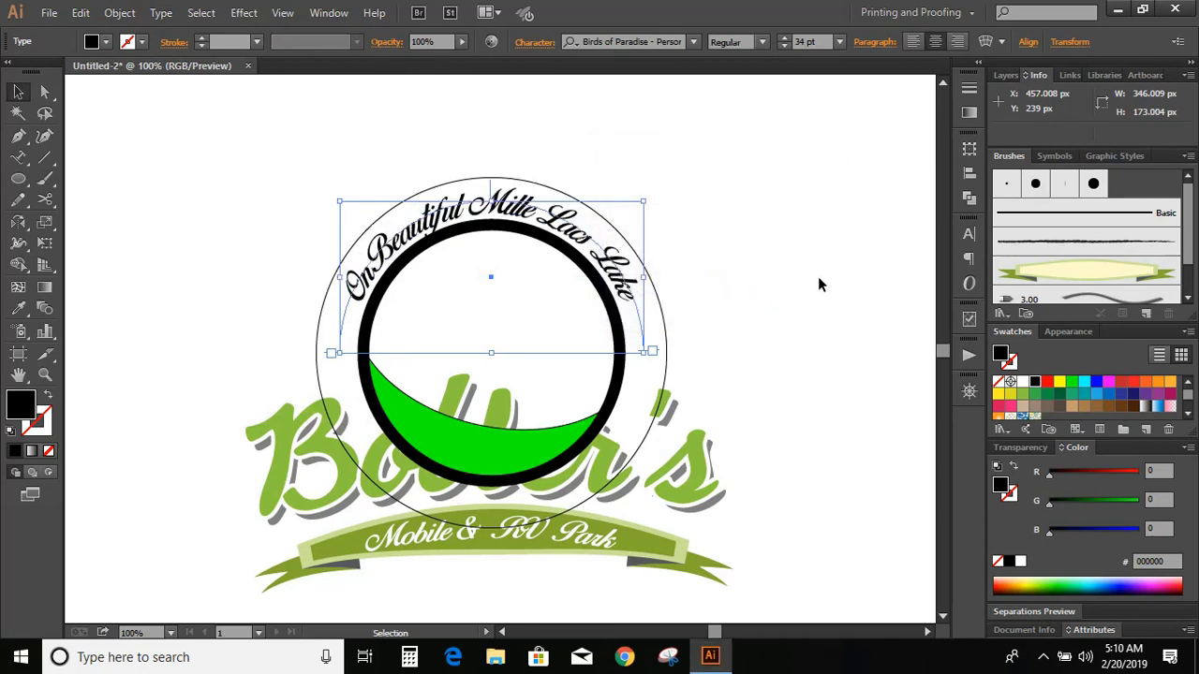
# Step: Increase the font size of the curved lake text to about 38 pt
pyautogui.click(785, 39)
pyautogui.click(785, 39)
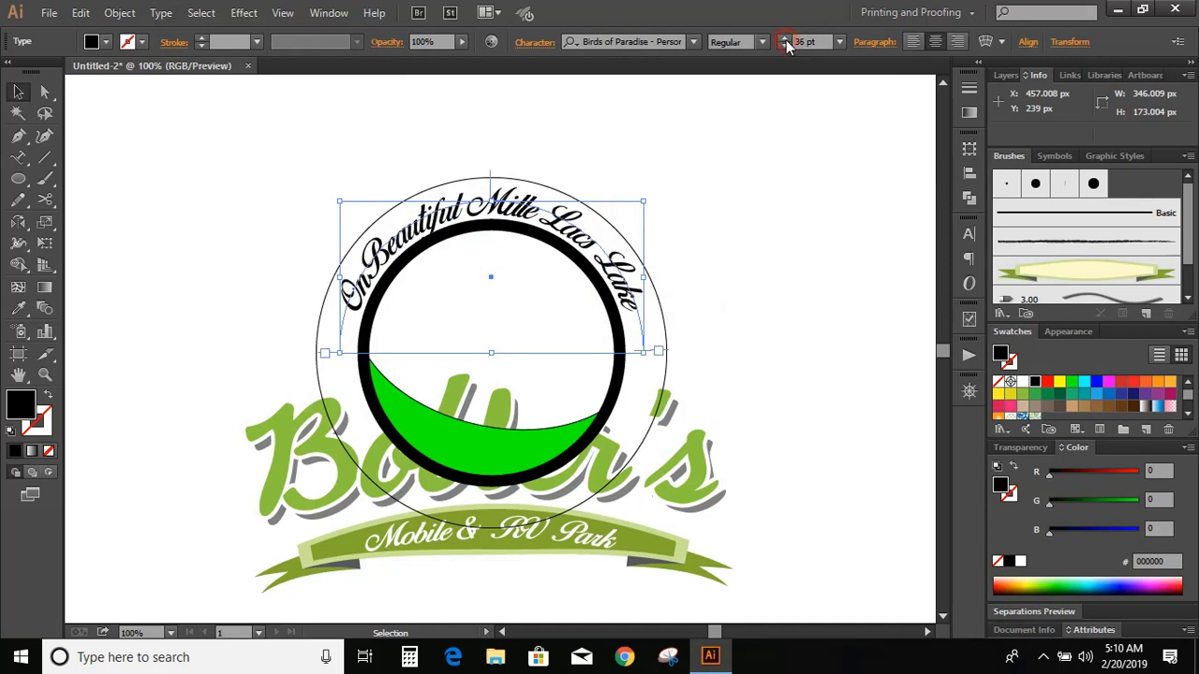
pyautogui.click(785, 39)
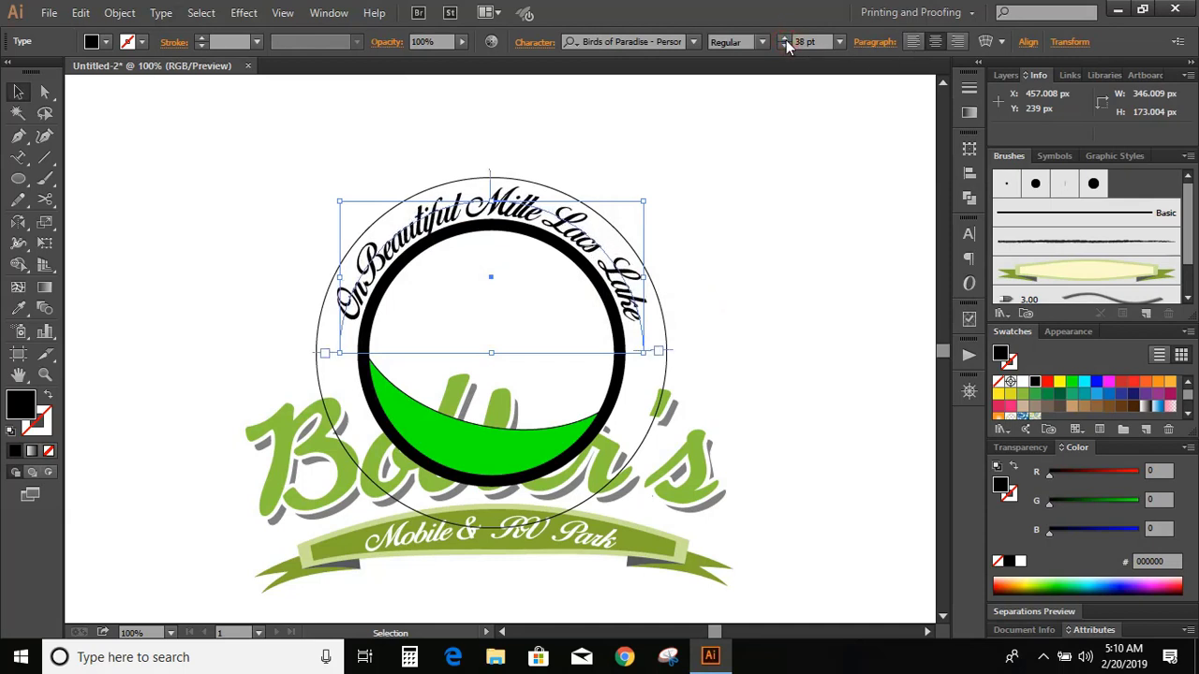
pyautogui.click(785, 39)
# Step: Set the stroke weight of the outermost circle to 4 pt
pyautogui.click(668, 313)
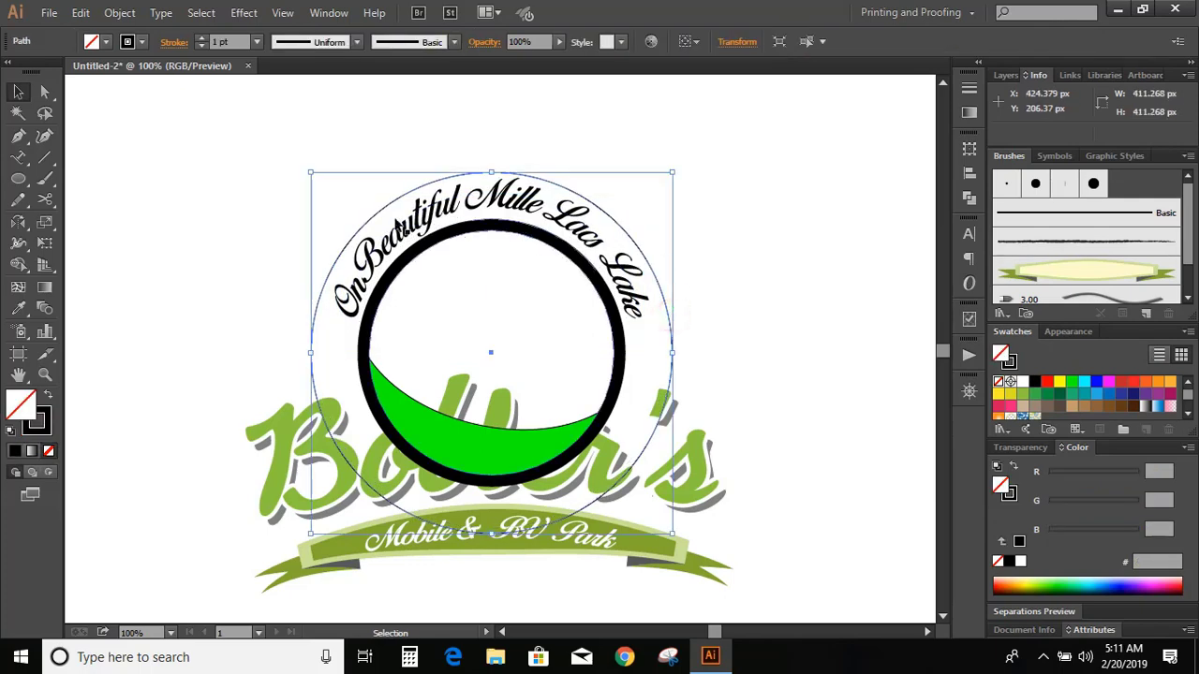
pyautogui.click(201, 39)
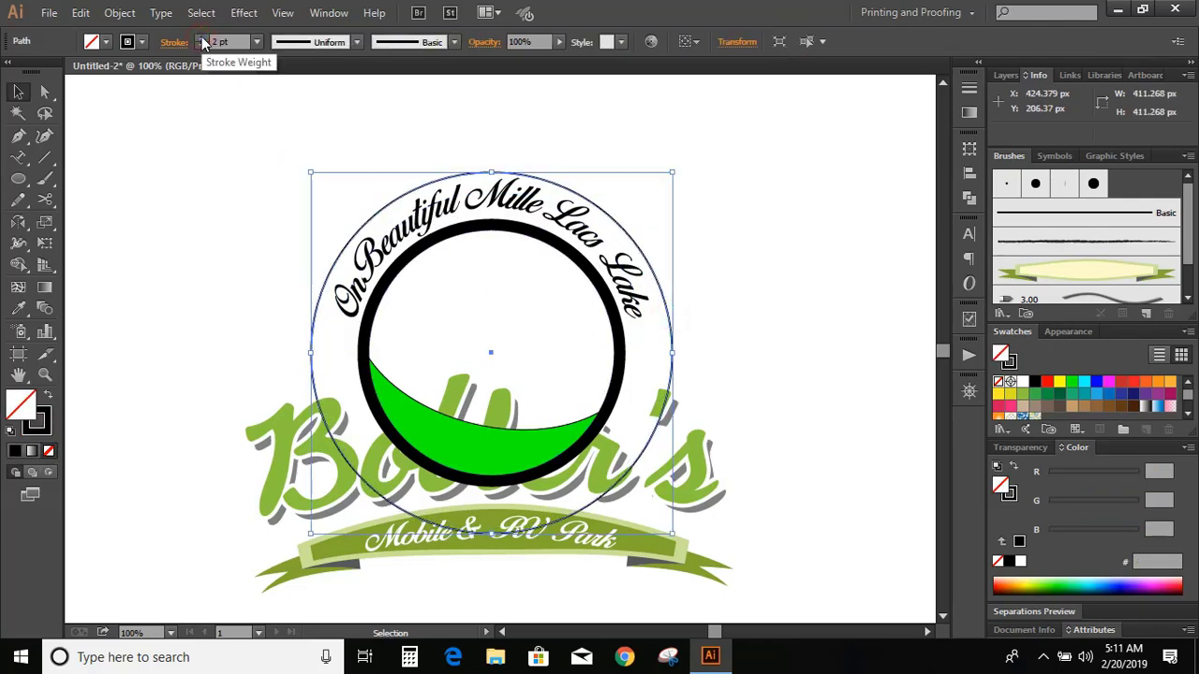
pyautogui.click(200, 39)
pyautogui.click(200, 40)
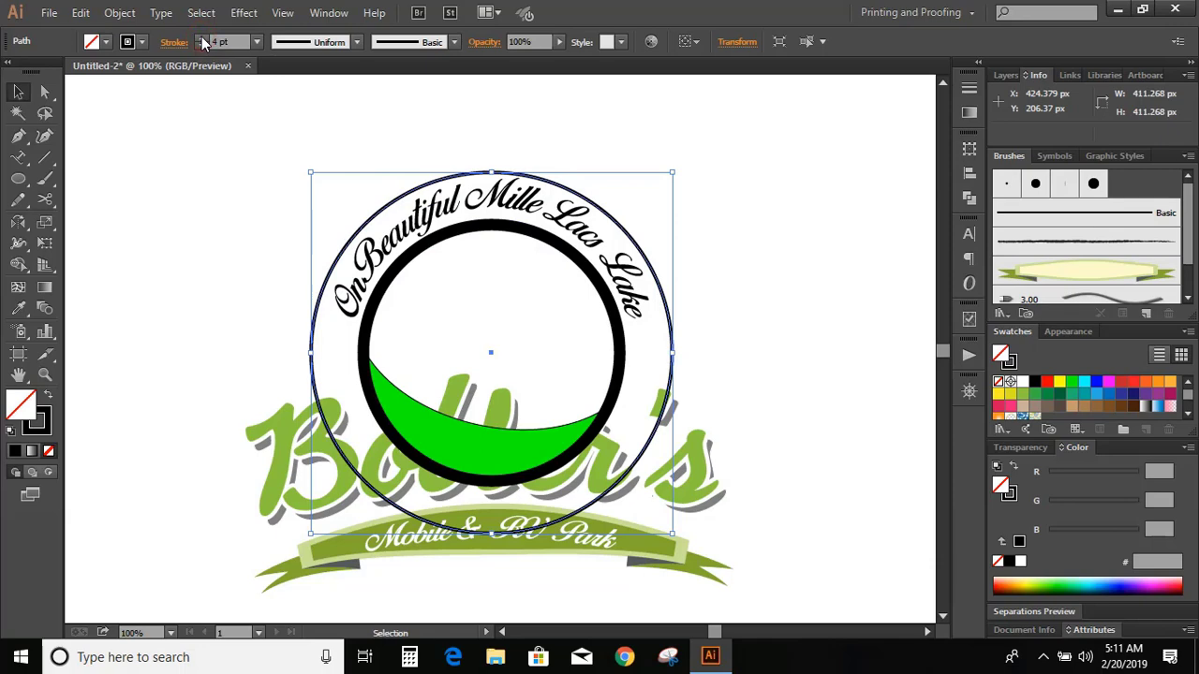
# Step: Expand the outermost circle's fill and stroke into a filled shape, then deselect it
pyautogui.click(119, 13)
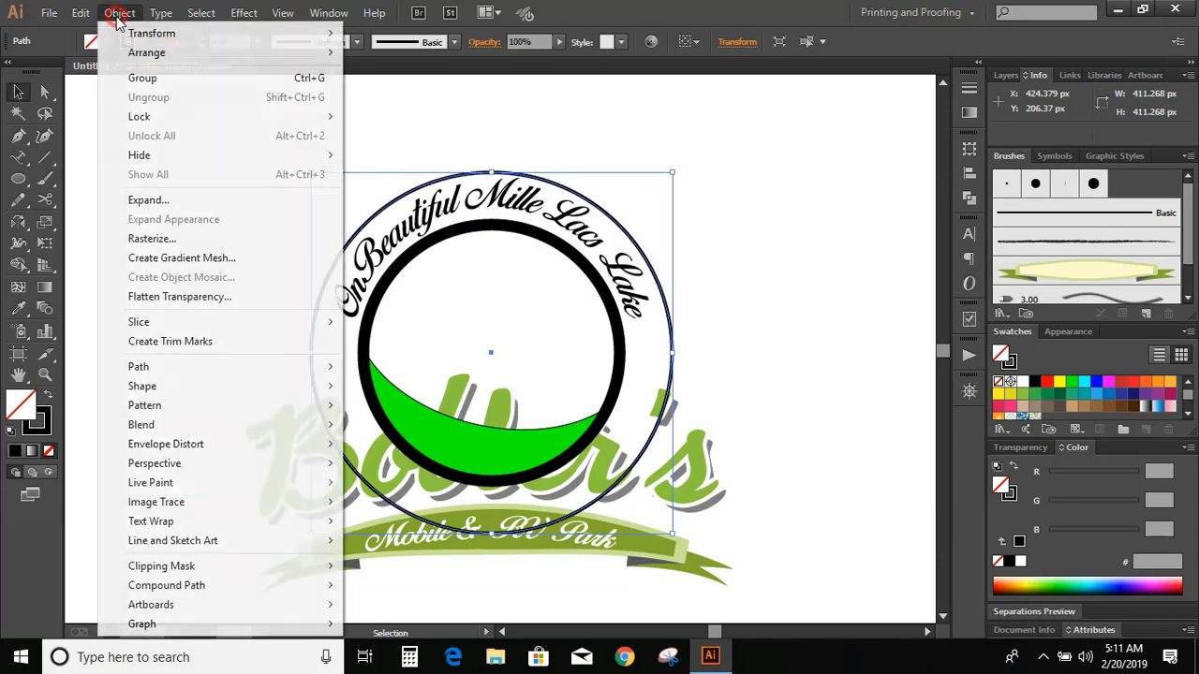
pyautogui.click(186, 200)
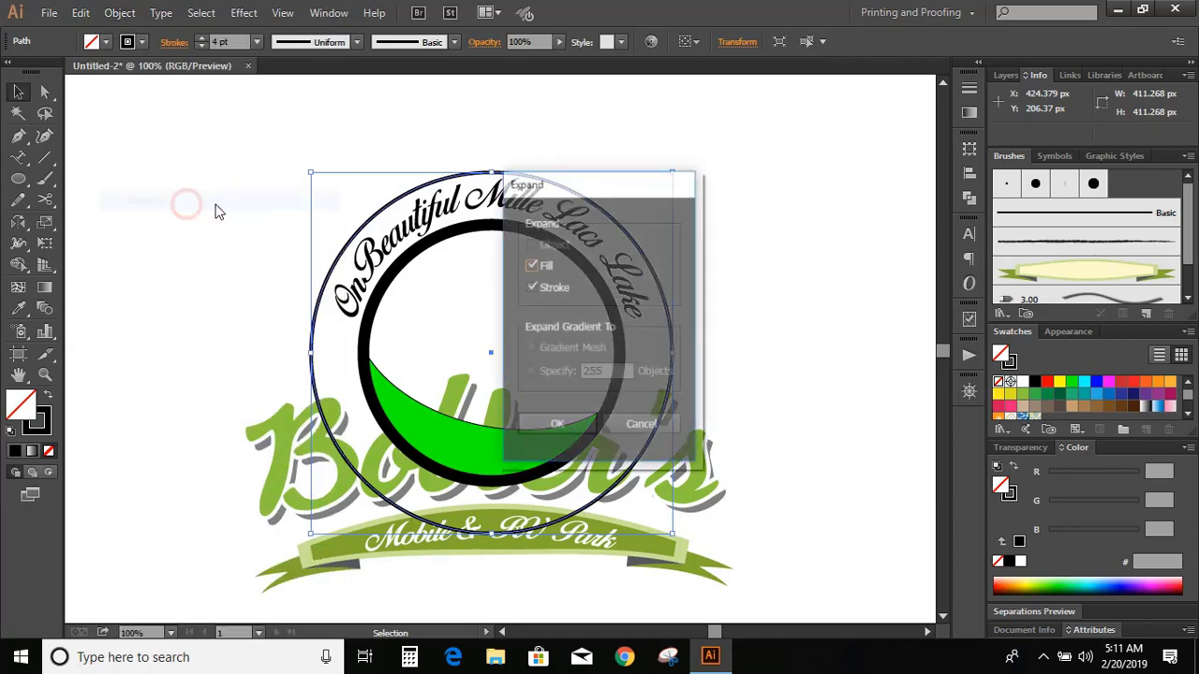
pyautogui.click(568, 425)
pyautogui.click(740, 230)
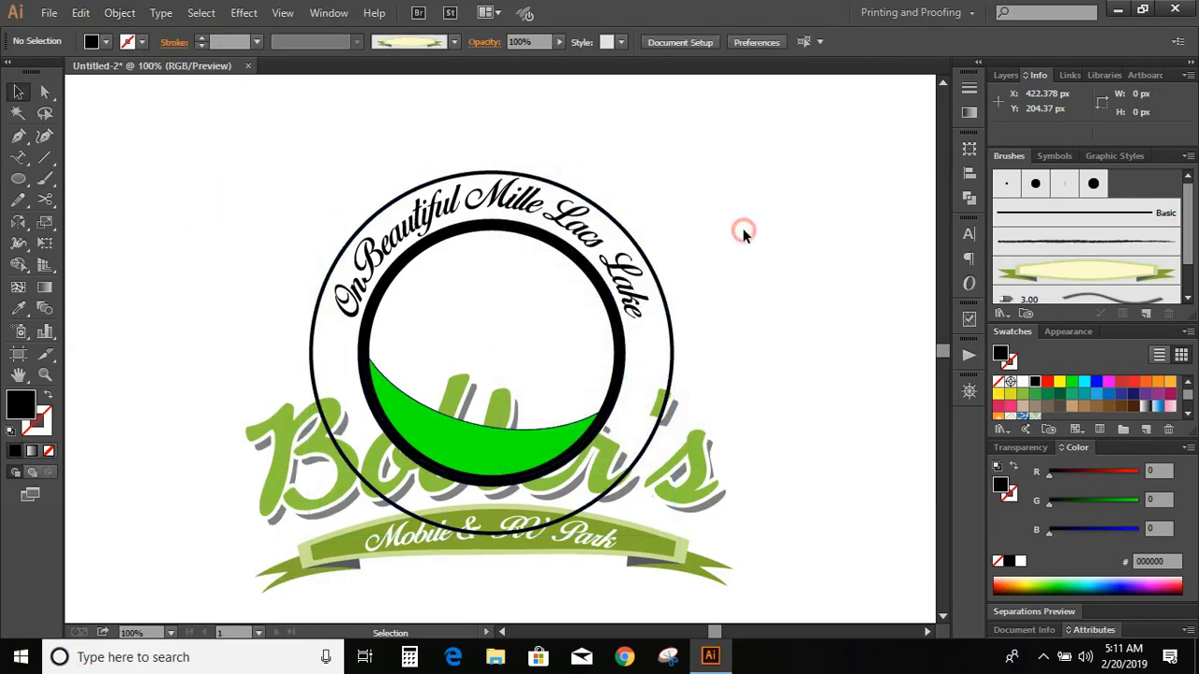
# Step: Cut gaps with the Eraser in the outermost ring beside the "B", around the apostrophe, and between the "r" and "s"
pyautogui.click(314, 354)
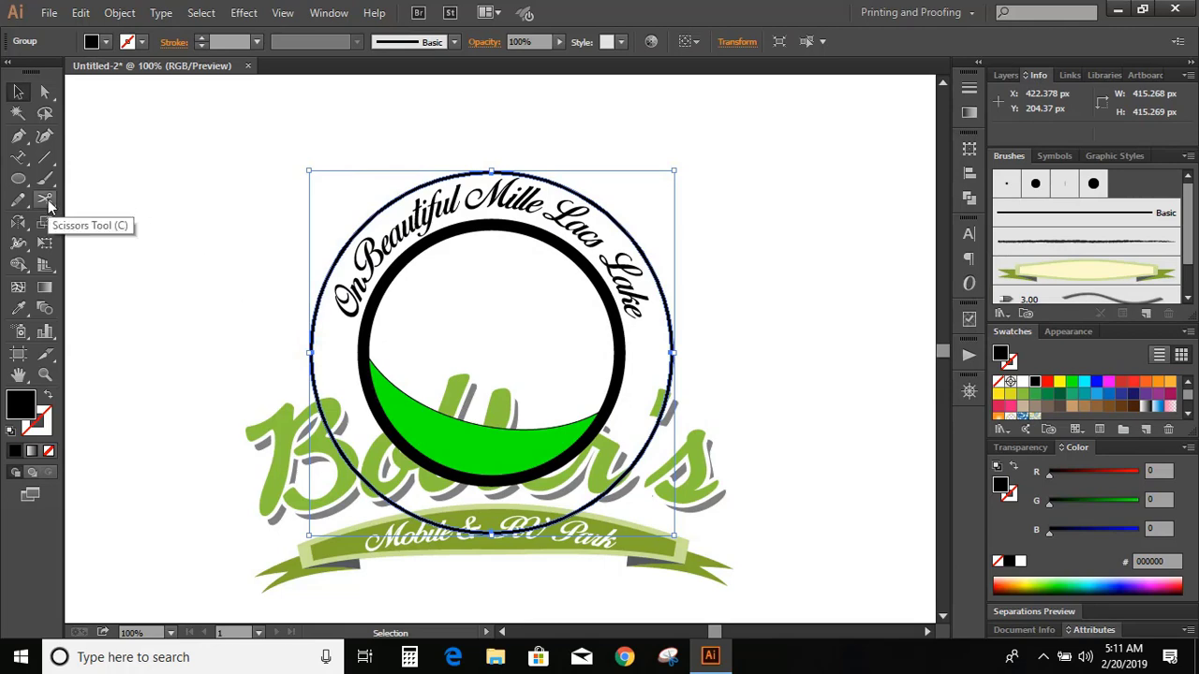
pyautogui.click(49, 204)
pyautogui.click(124, 200)
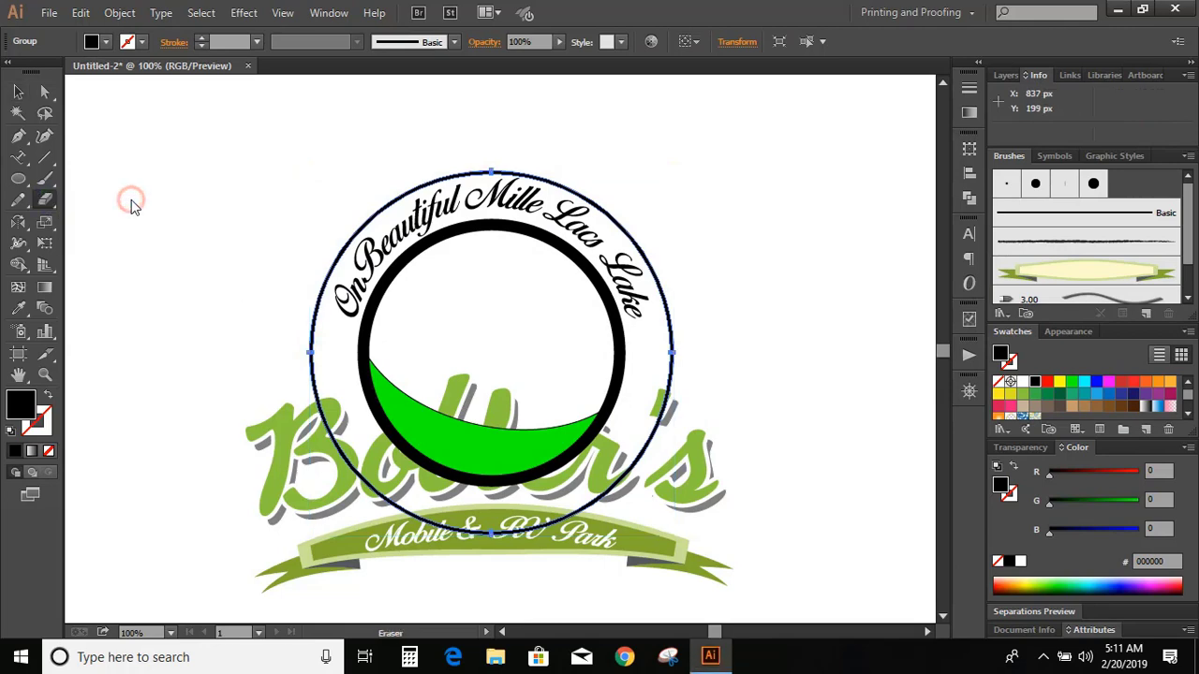
pyautogui.click(323, 394)
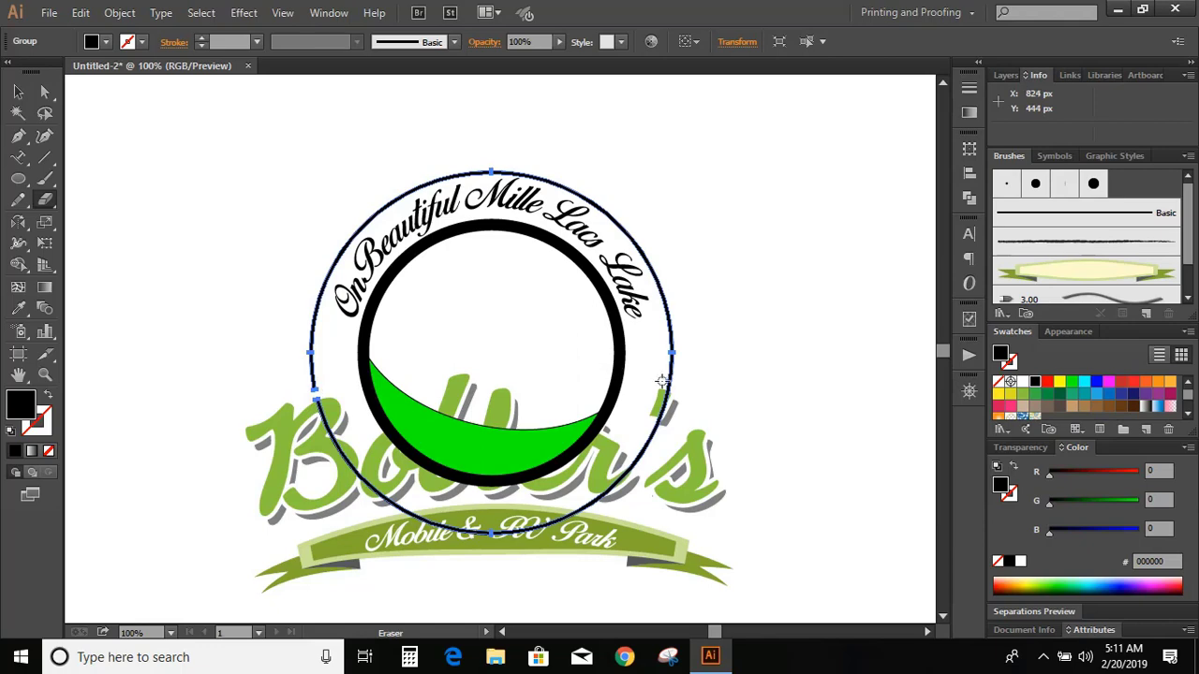
pyautogui.moveTo(661, 382)
pyautogui.mouseDown()
pyautogui.moveTo(672, 393)
pyautogui.moveTo(662, 384)
pyautogui.moveTo(657, 423)
pyautogui.mouseUp()
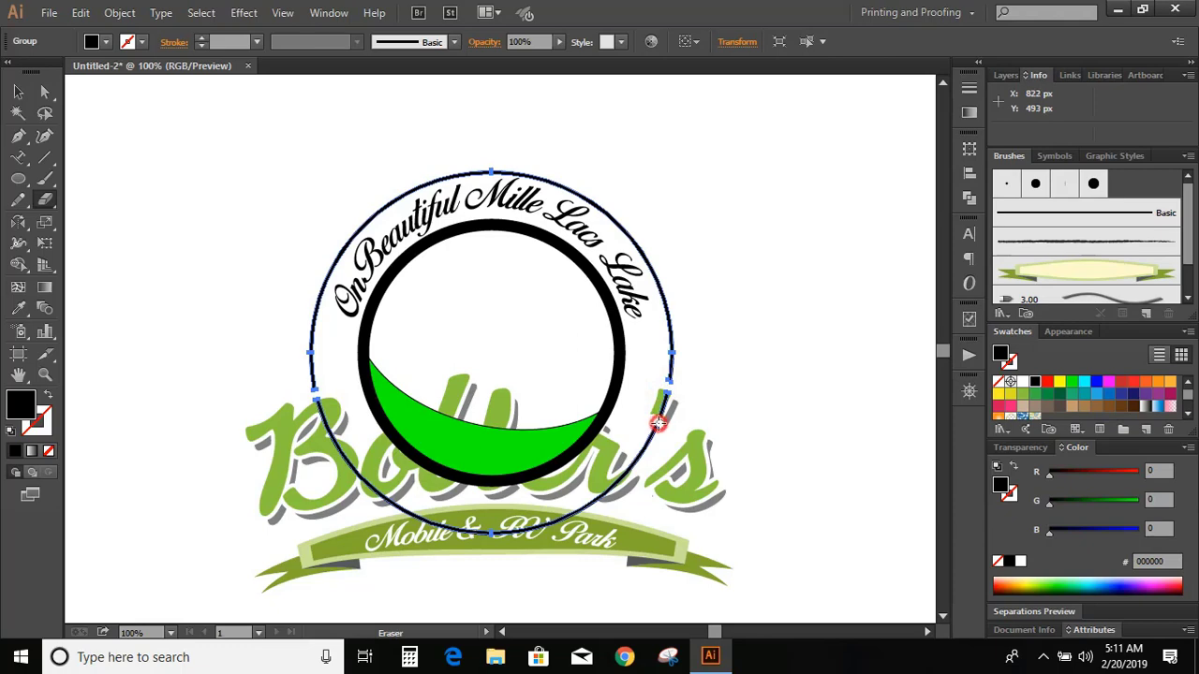
pyautogui.moveTo(654, 422); pyautogui.dragTo(595, 452)
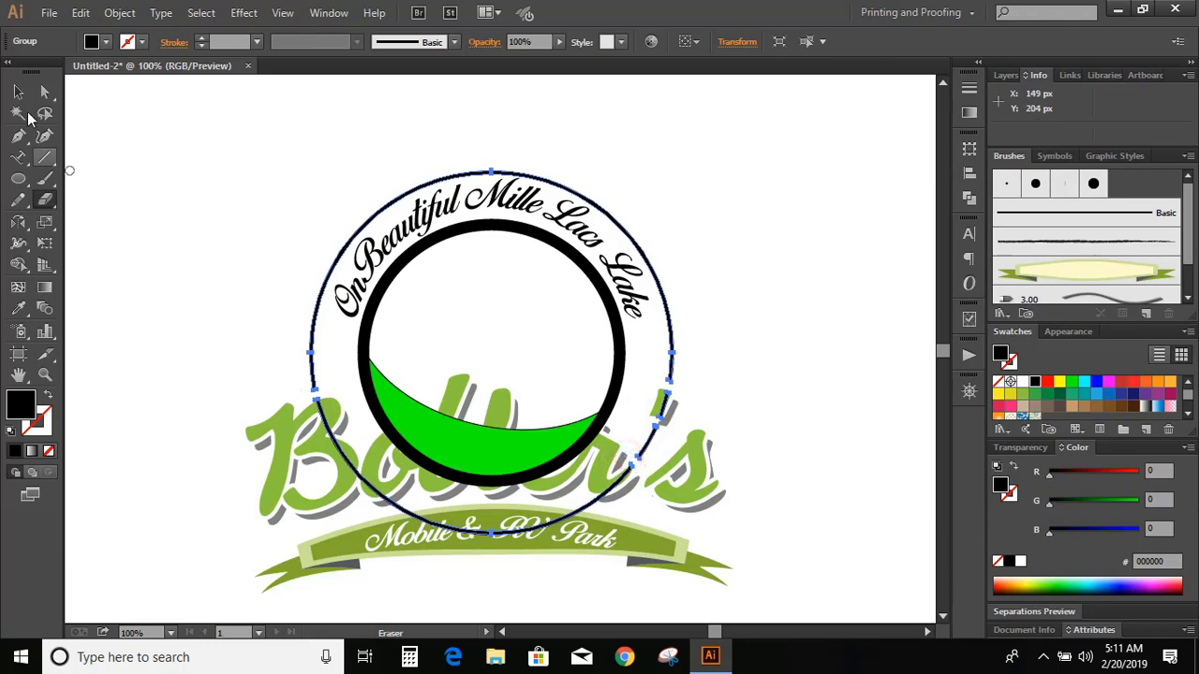
# Step: Isolate the outer ring's group and delete its long lower arc and the short piece over the apostrophe
pyautogui.click(19, 91)
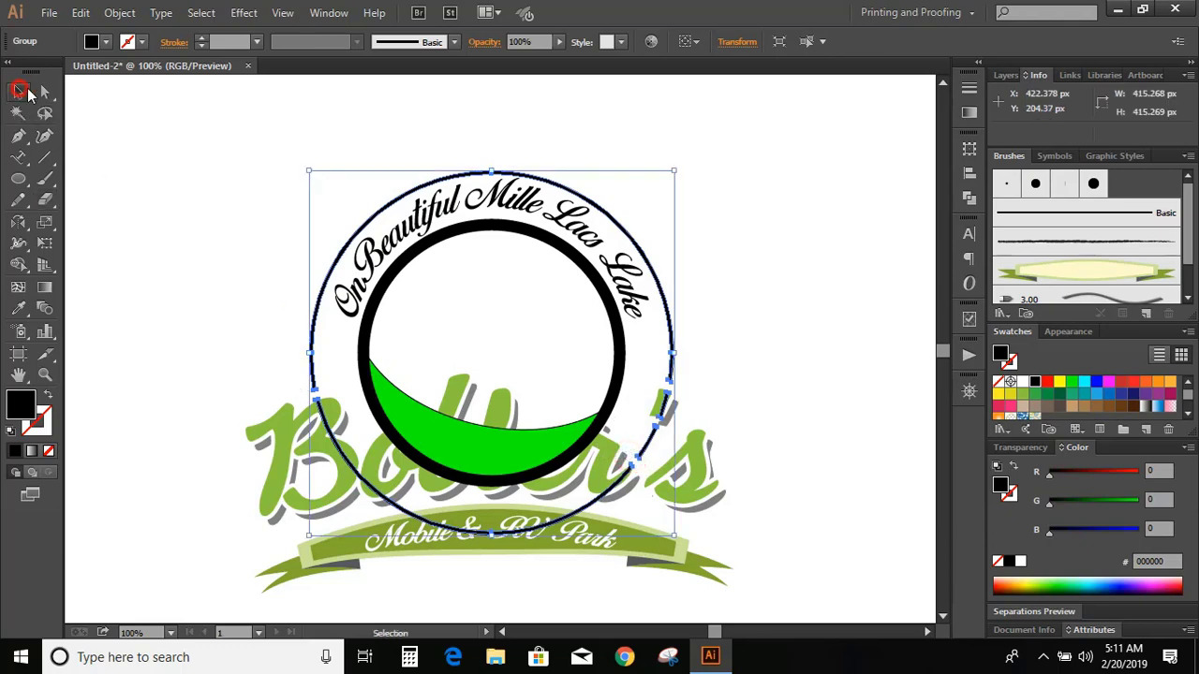
pyautogui.doubleClick(389, 504)
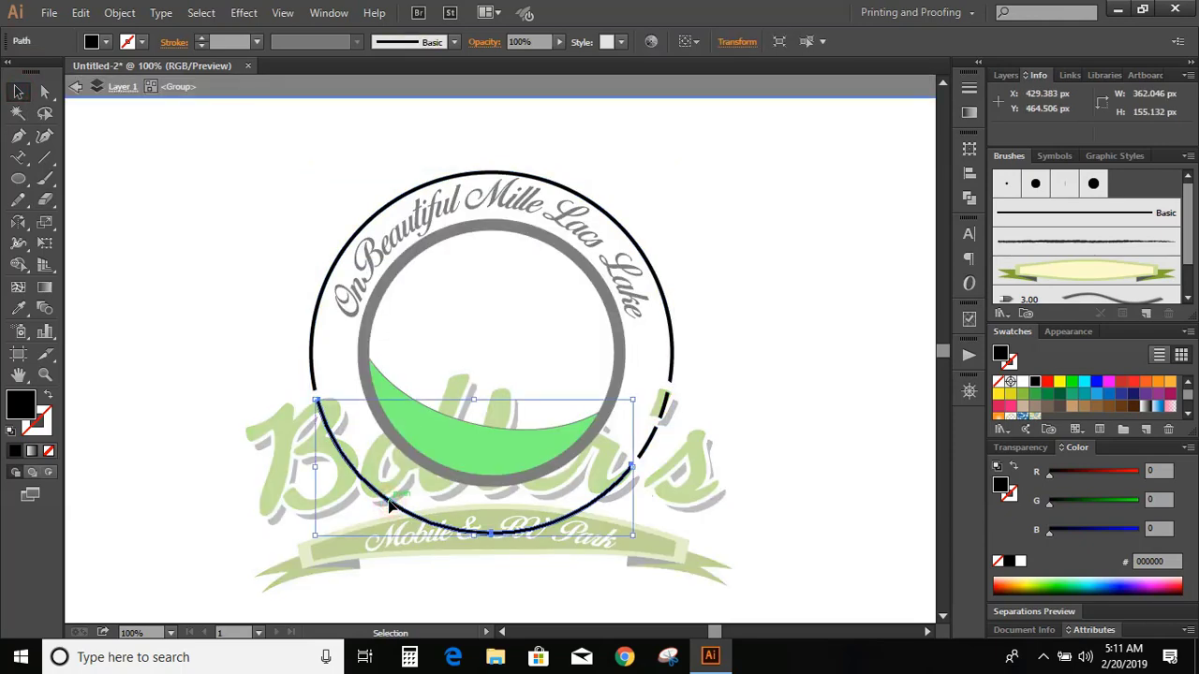
pyautogui.press('Delete')
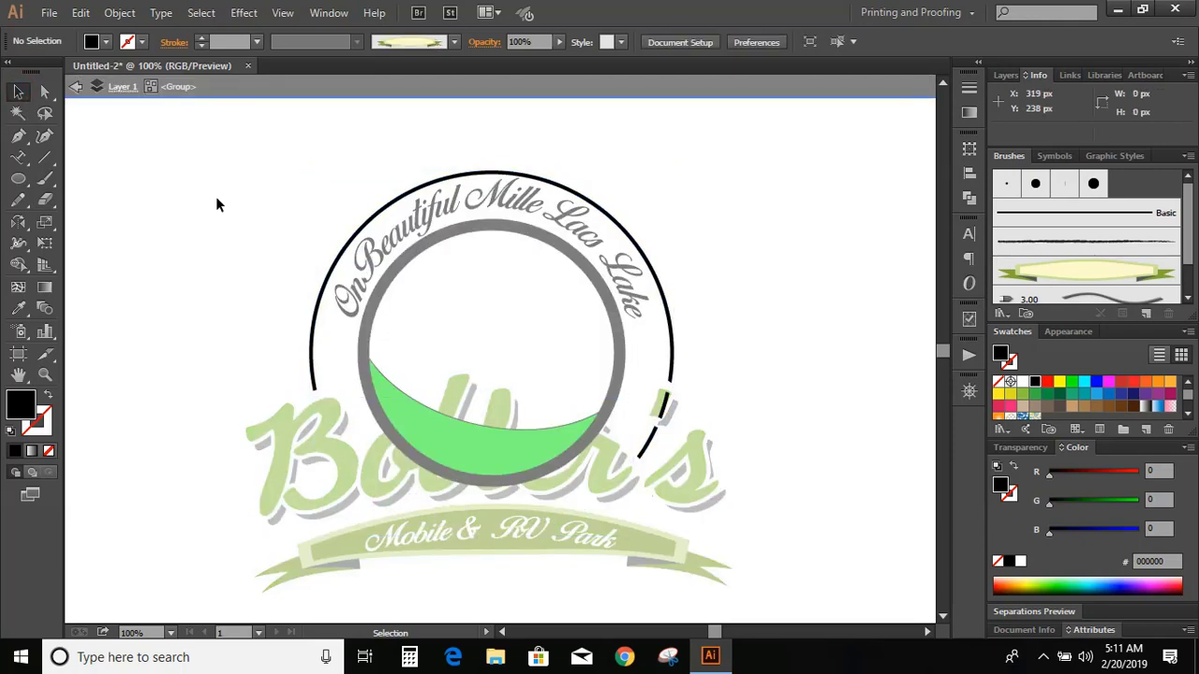
pyautogui.click(663, 404)
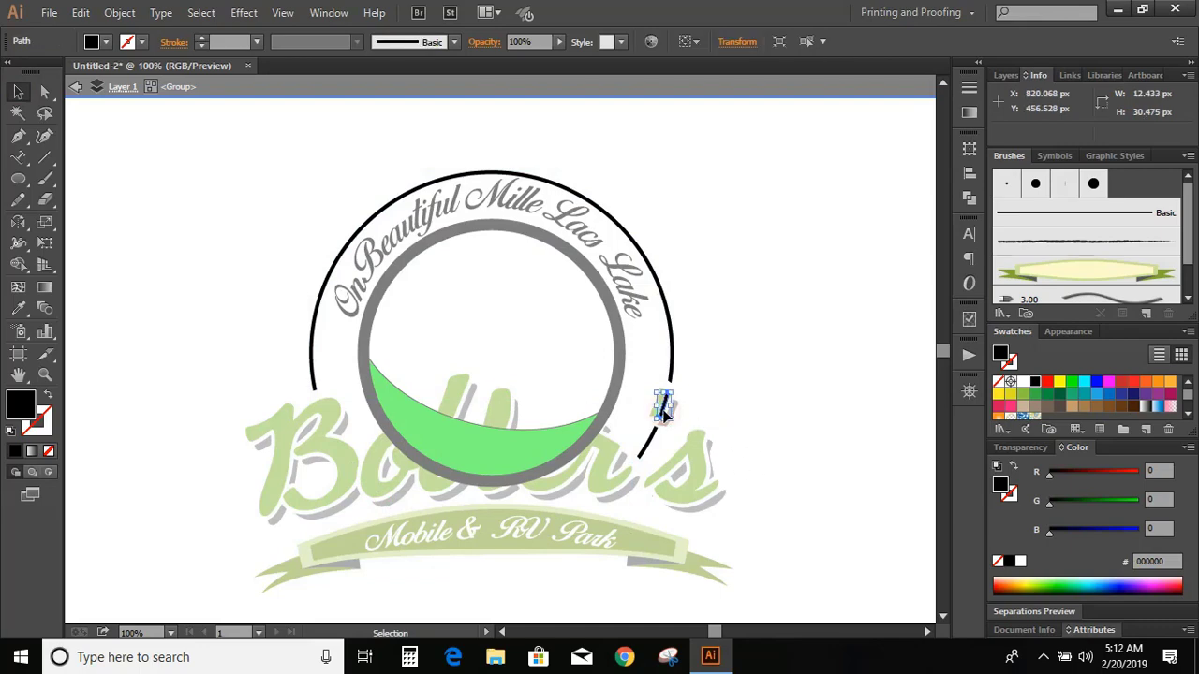
pyautogui.press('Delete')
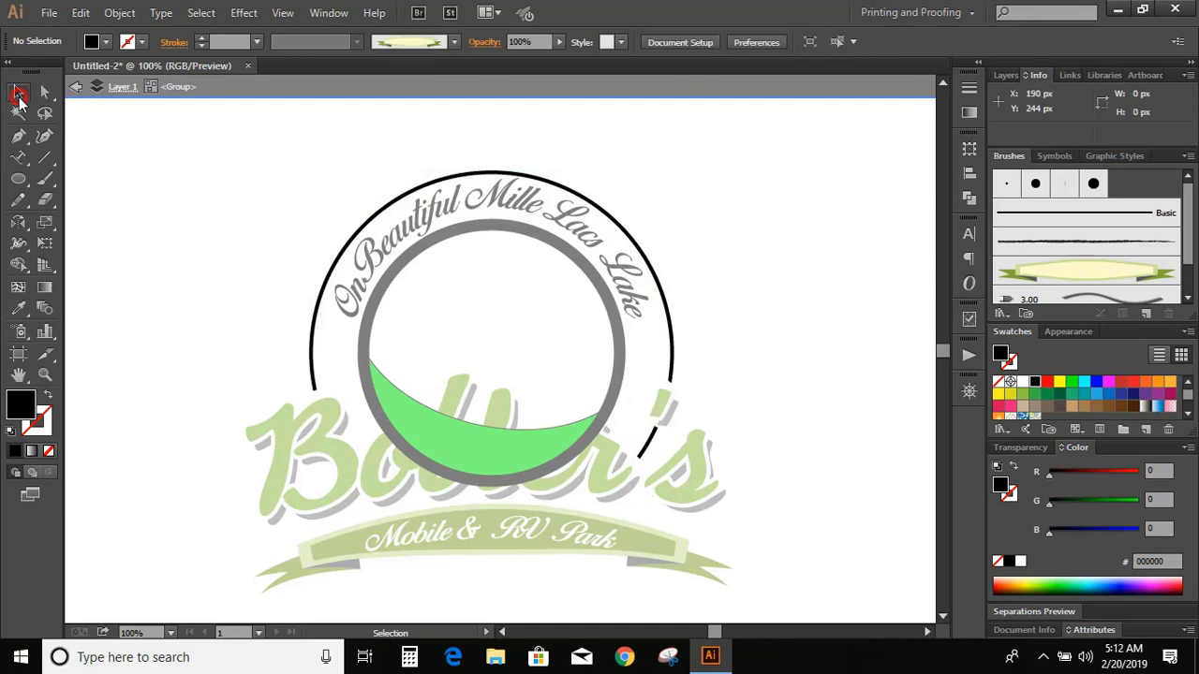
pyautogui.doubleClick(191, 229)
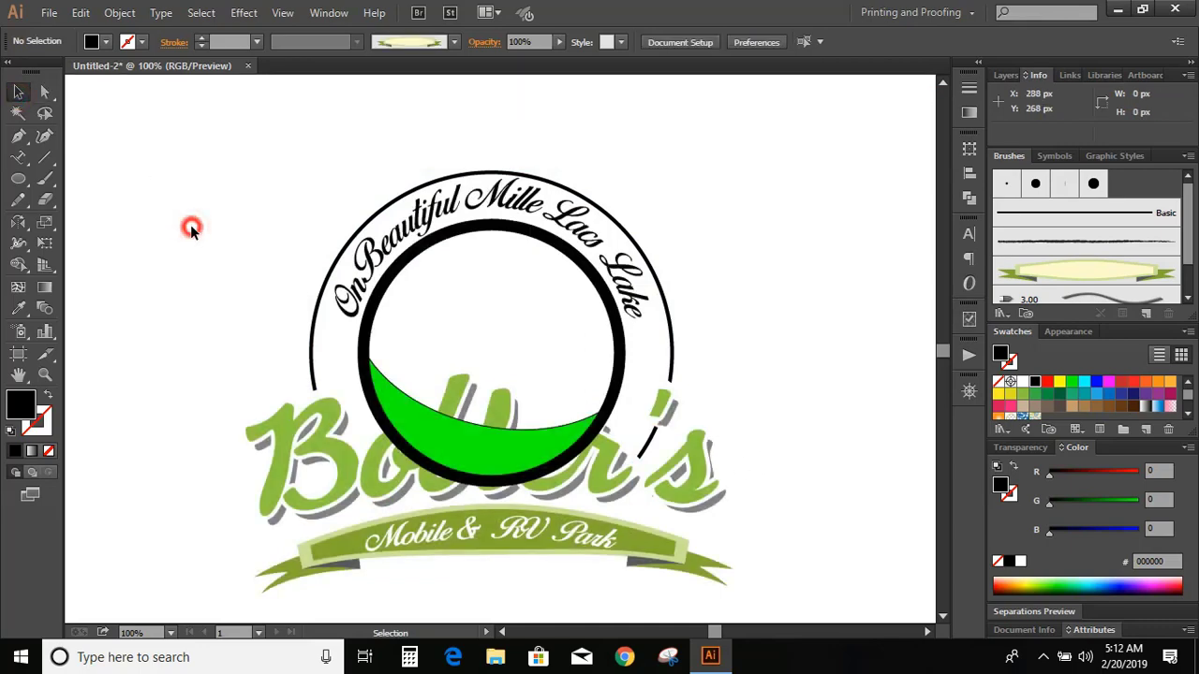
# Step: Remove the crescent's outline and change its green fill to dark red
pyautogui.click(466, 444)
pyautogui.click(35, 426)
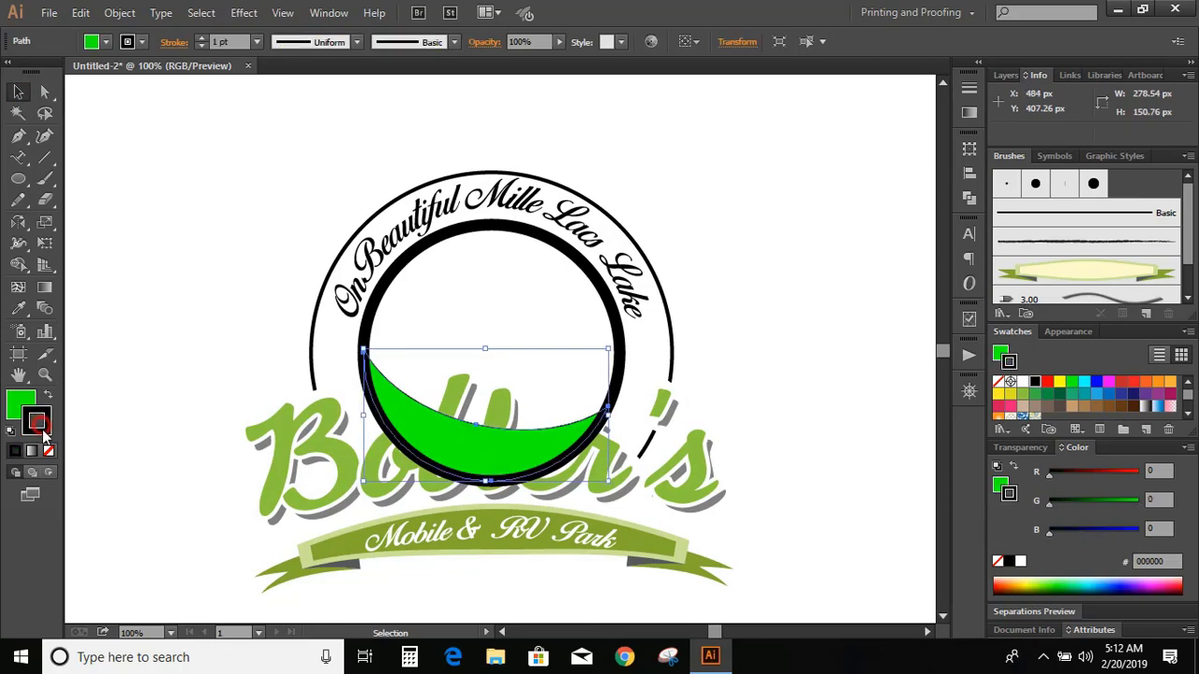
pyautogui.click(48, 451)
pyautogui.click(18, 401)
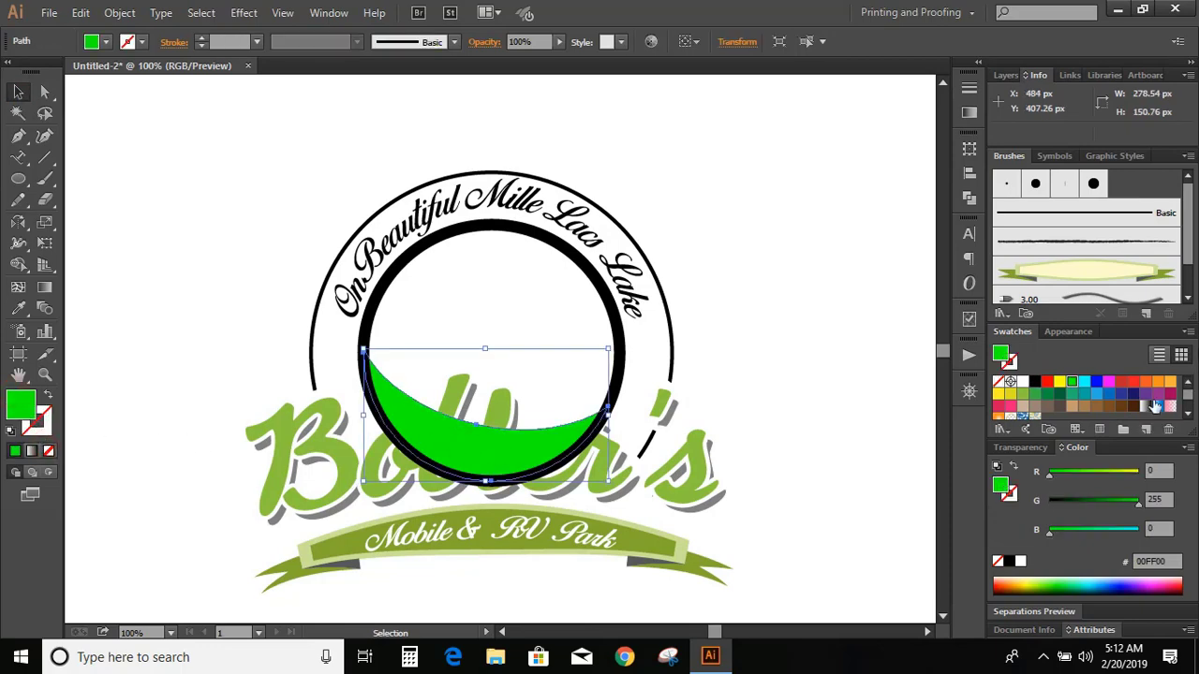
pyautogui.click(1155, 406)
pyautogui.click(778, 514)
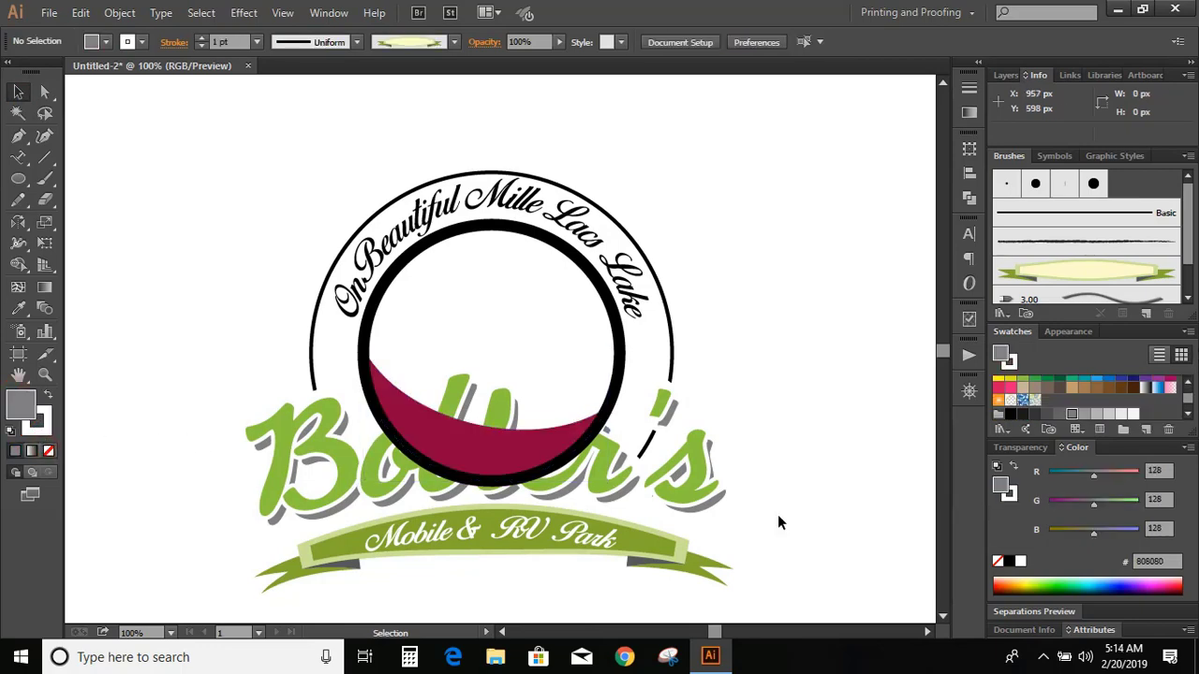
# Step: Bring the "Bobber's" lettering group to the front of the circular emblem
pyautogui.click(705, 469)
pyautogui.rightClick(701, 461)
pyautogui.moveTo(808, 432)
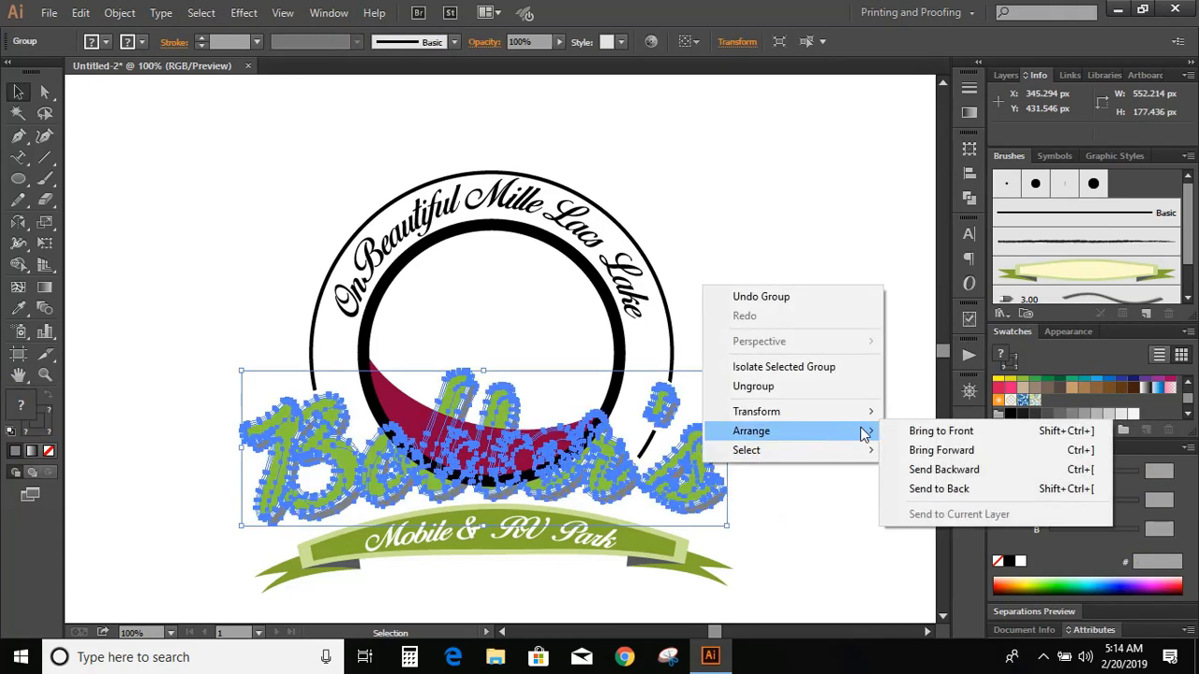
pyautogui.click(968, 434)
pyautogui.click(823, 330)
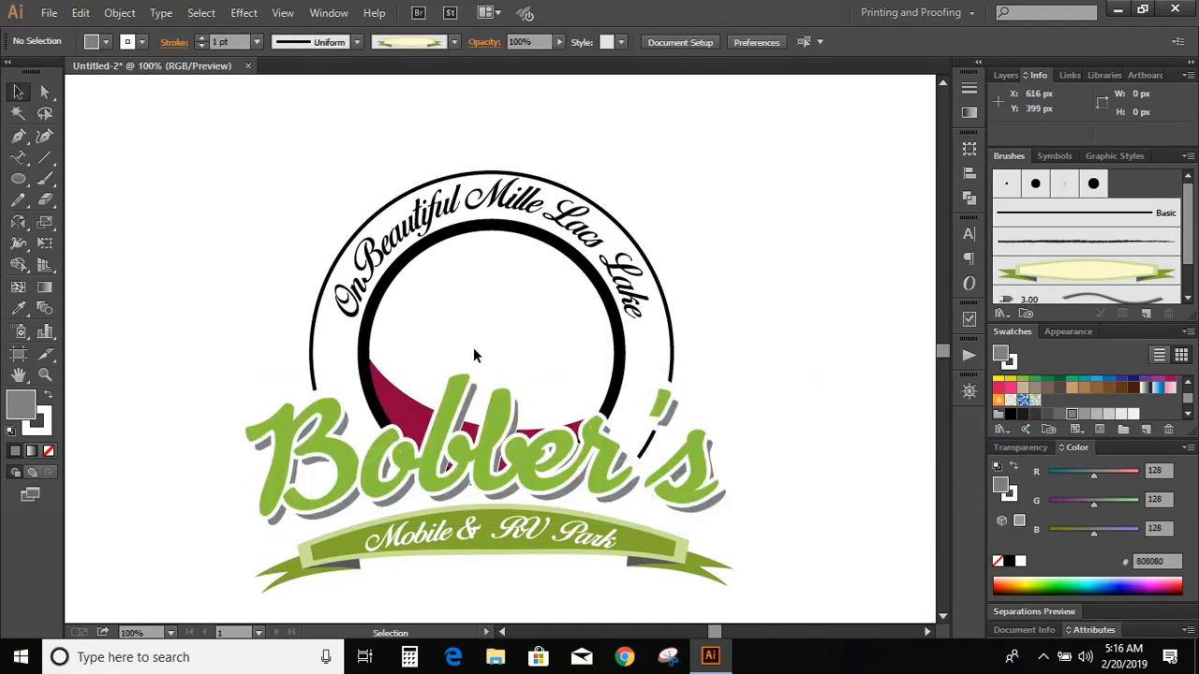
# Step: Load the Decorative_Scatter brush library and choose the Bubbles brush
pyautogui.click(1002, 313)
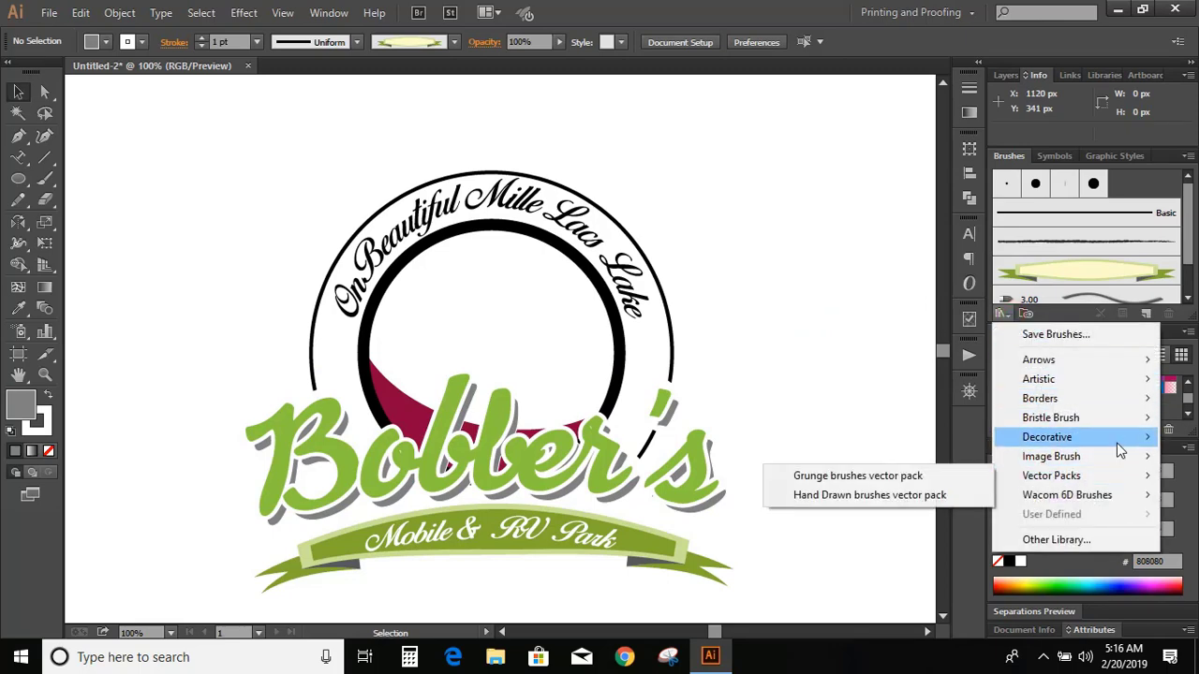
pyautogui.moveTo(1119, 452)
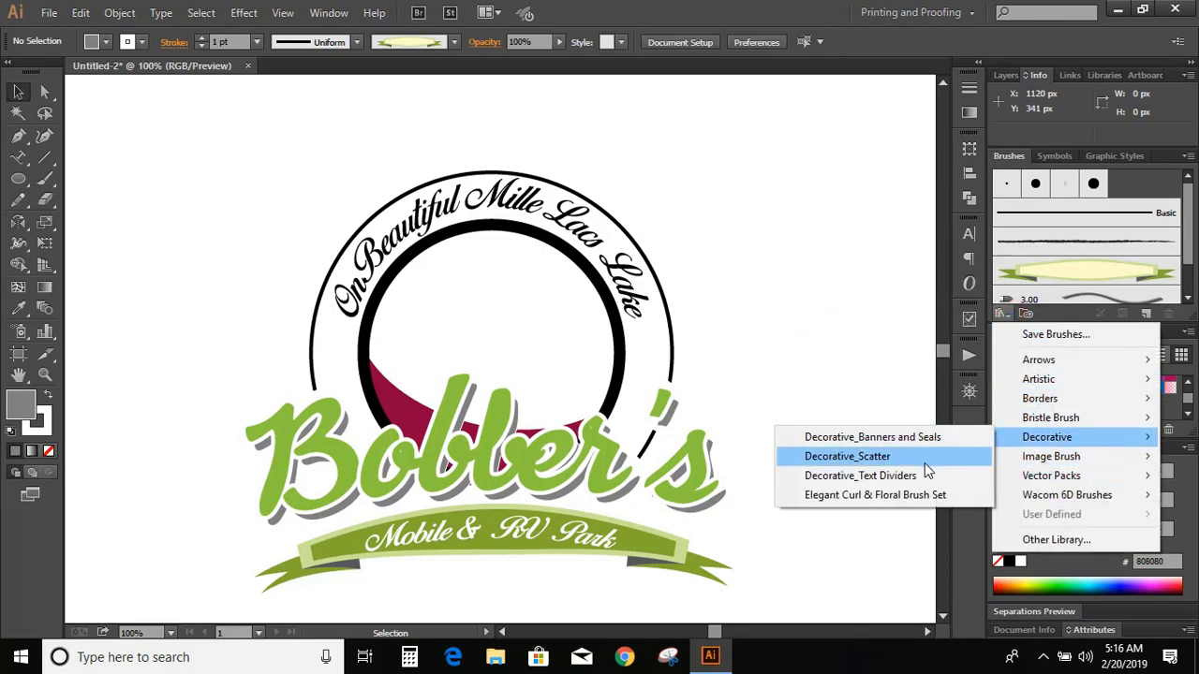
pyautogui.click(896, 465)
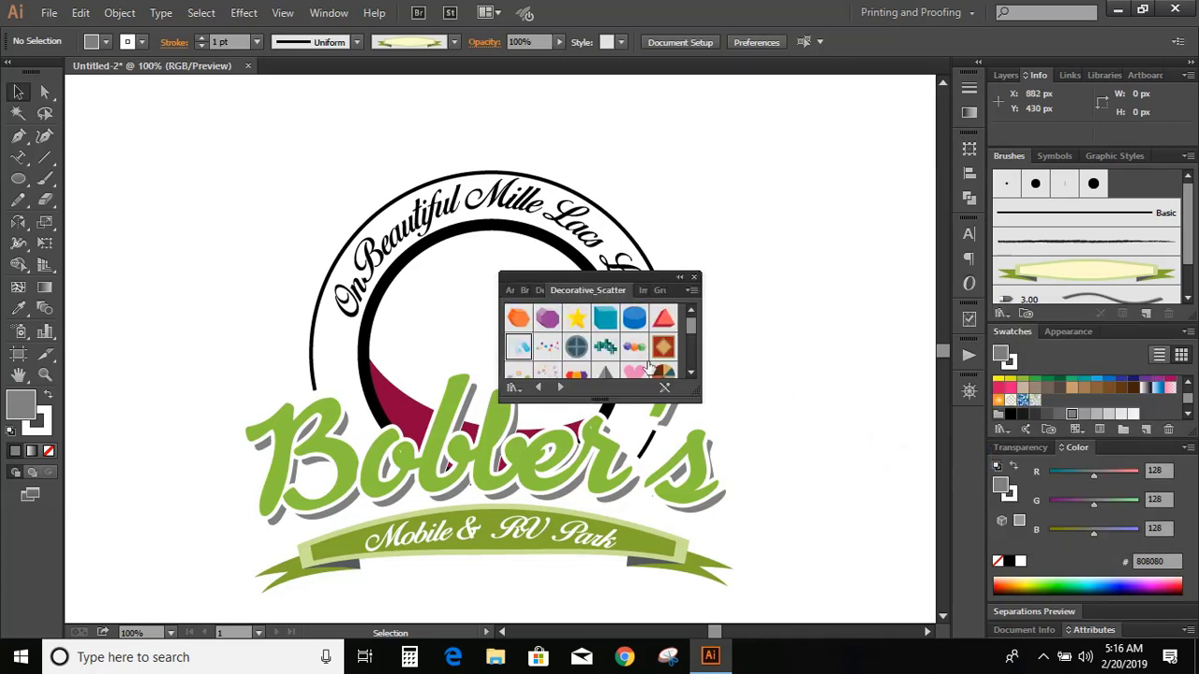
pyautogui.scroll(-1, 581, 365)
pyautogui.scroll(2, 581, 366)
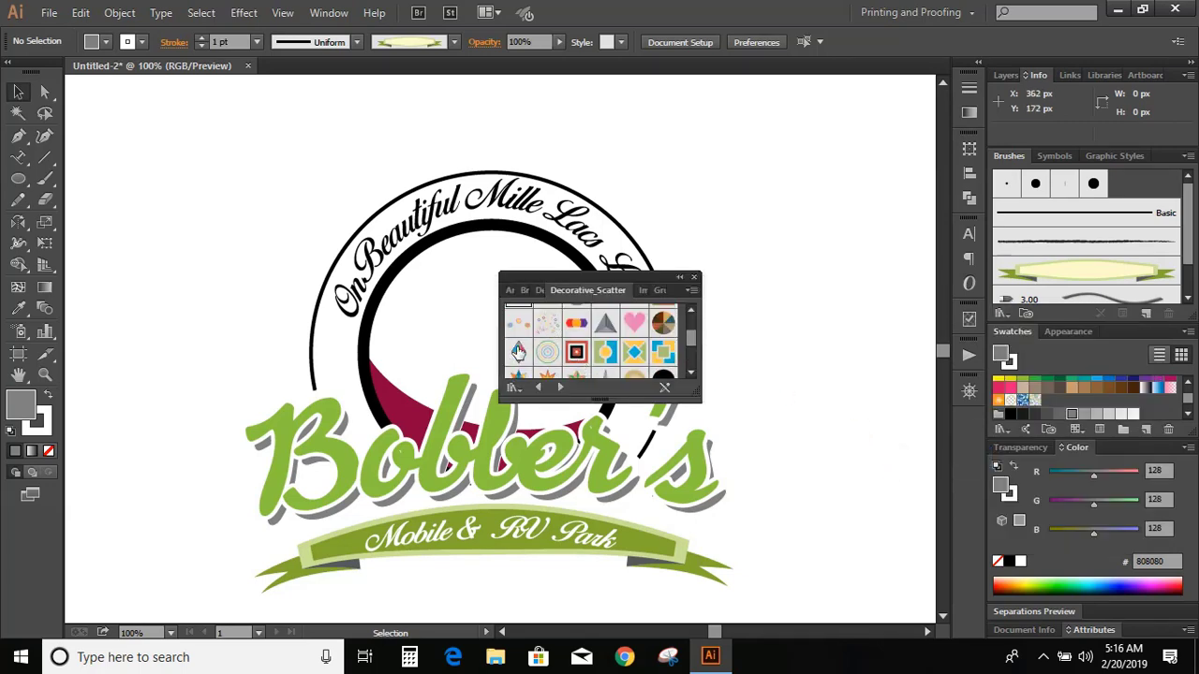
pyautogui.scroll(-1, 549, 344)
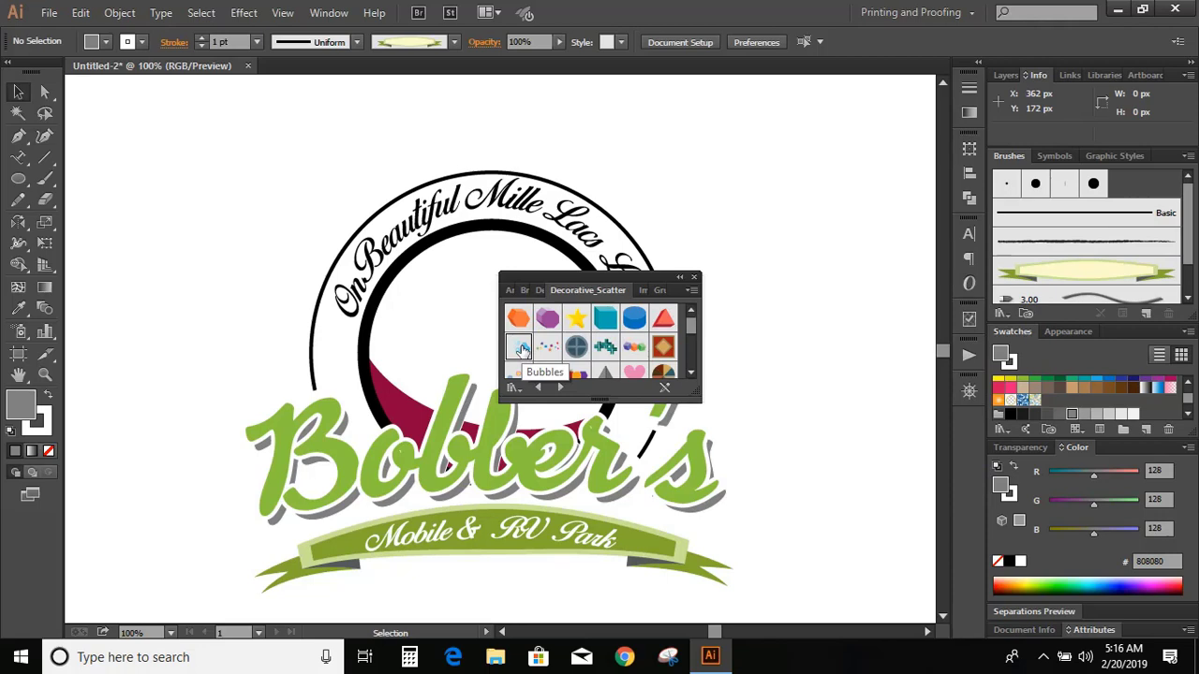
pyautogui.click(520, 349)
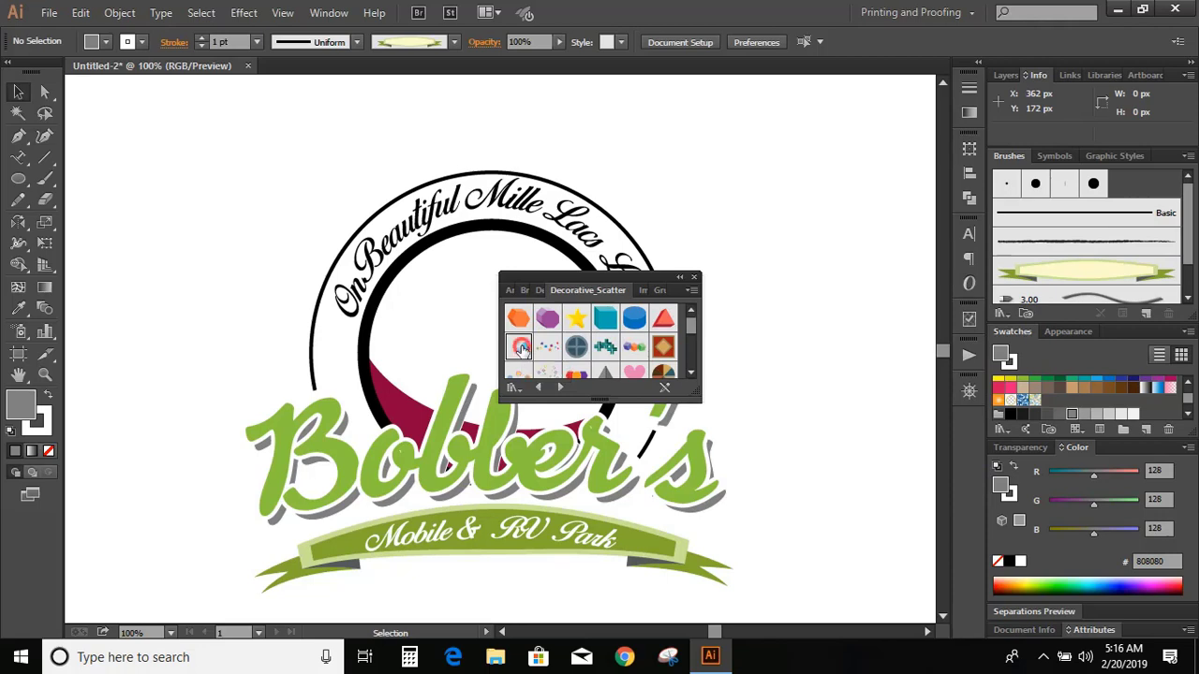
# Step: Draw an unfilled curved path about 255 px wide with the Pen tool, dipping across the circle's interior above the dark red crescent
pyautogui.click(692, 281)
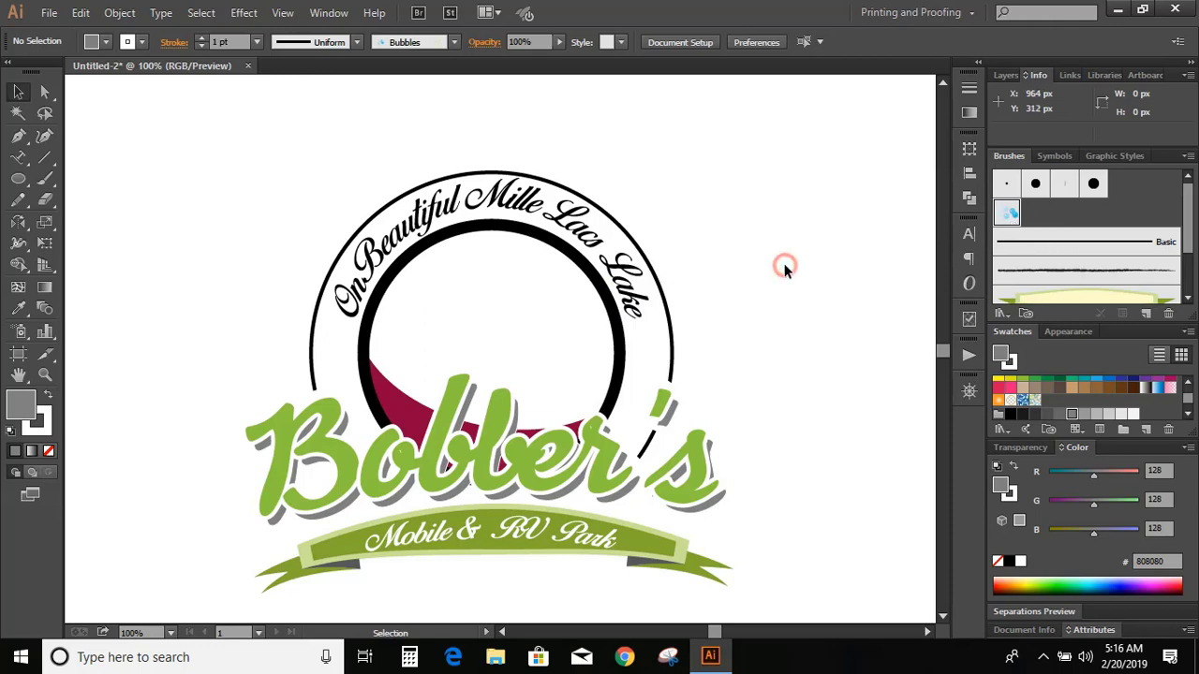
pyautogui.press('/')
pyautogui.click(17, 136)
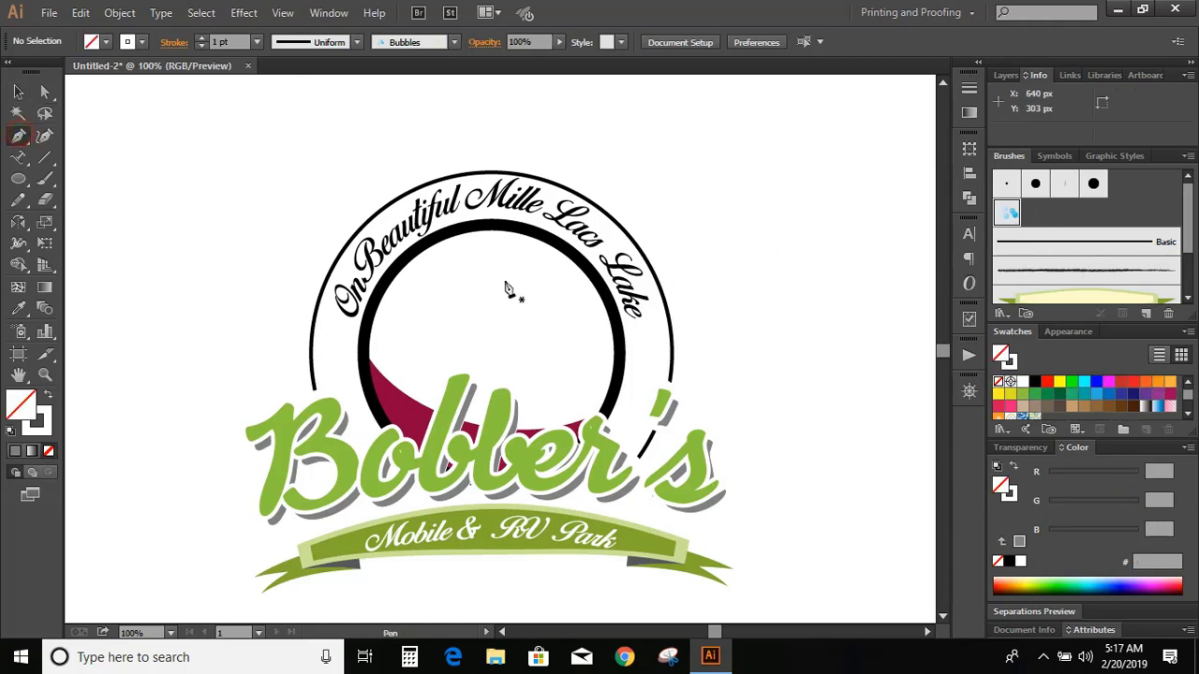
pyautogui.click(372, 345)
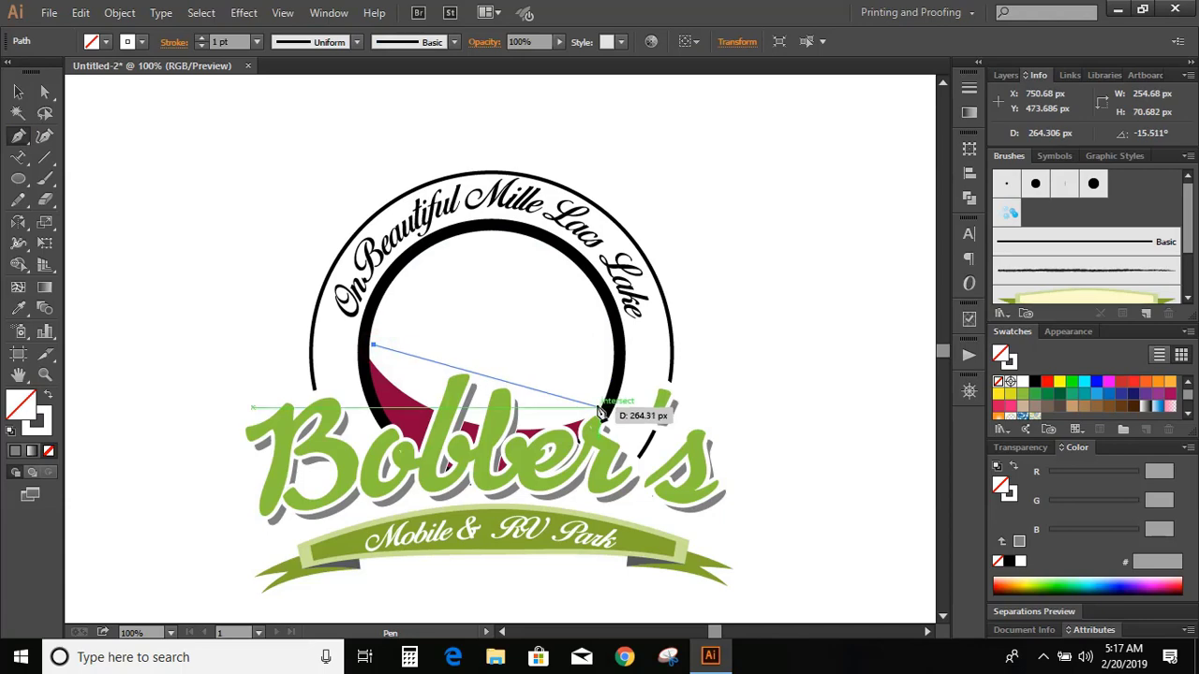
pyautogui.moveTo(599, 411); pyautogui.dragTo(763, 361)
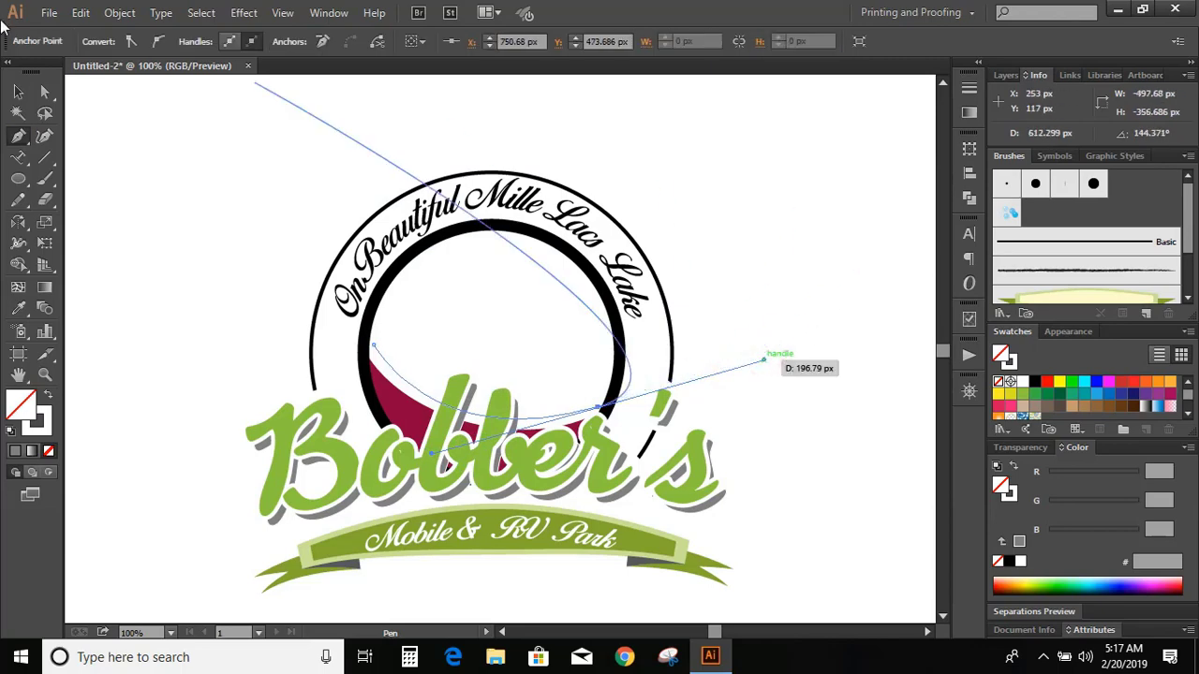
pyautogui.click(18, 91)
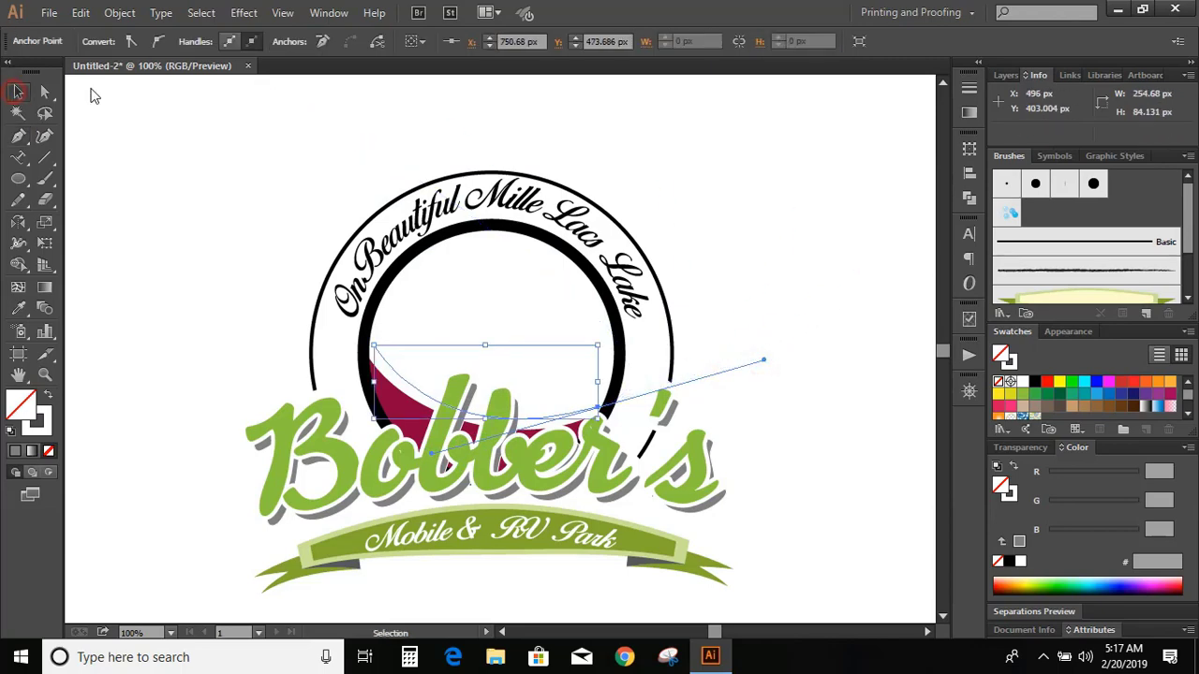
# Step: Apply the Bubbles brush to the curved path and set its stroke weight to 2.2 pt
pyautogui.click(1009, 216)
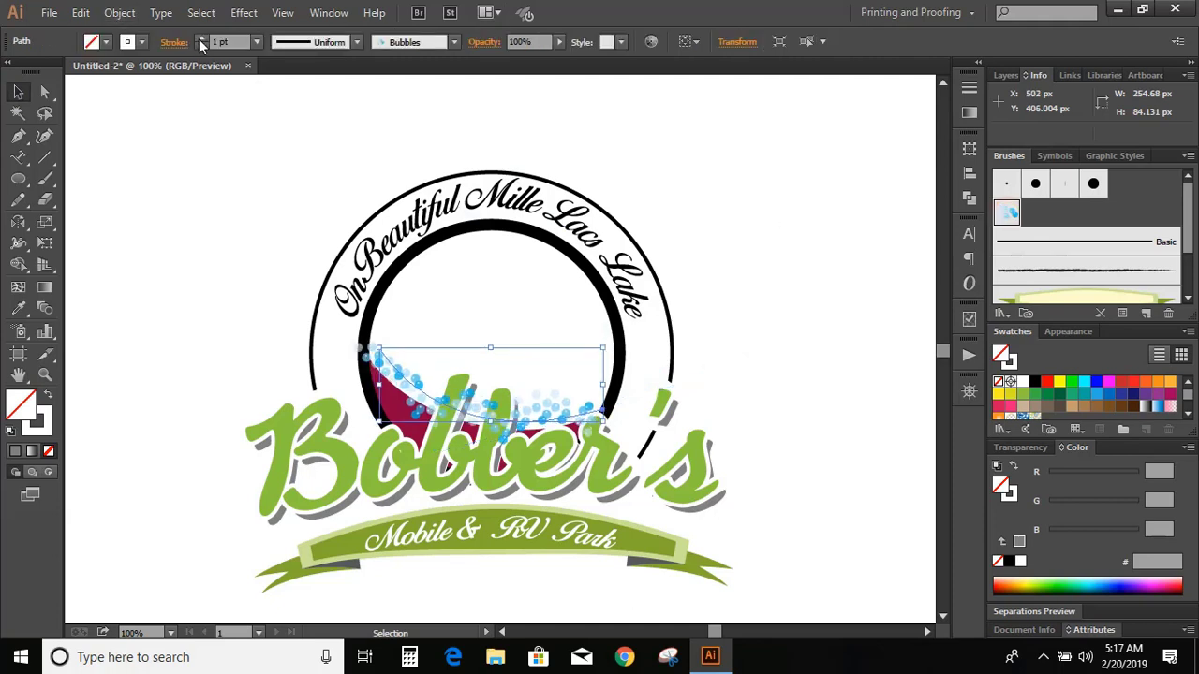
pyautogui.click(201, 41)
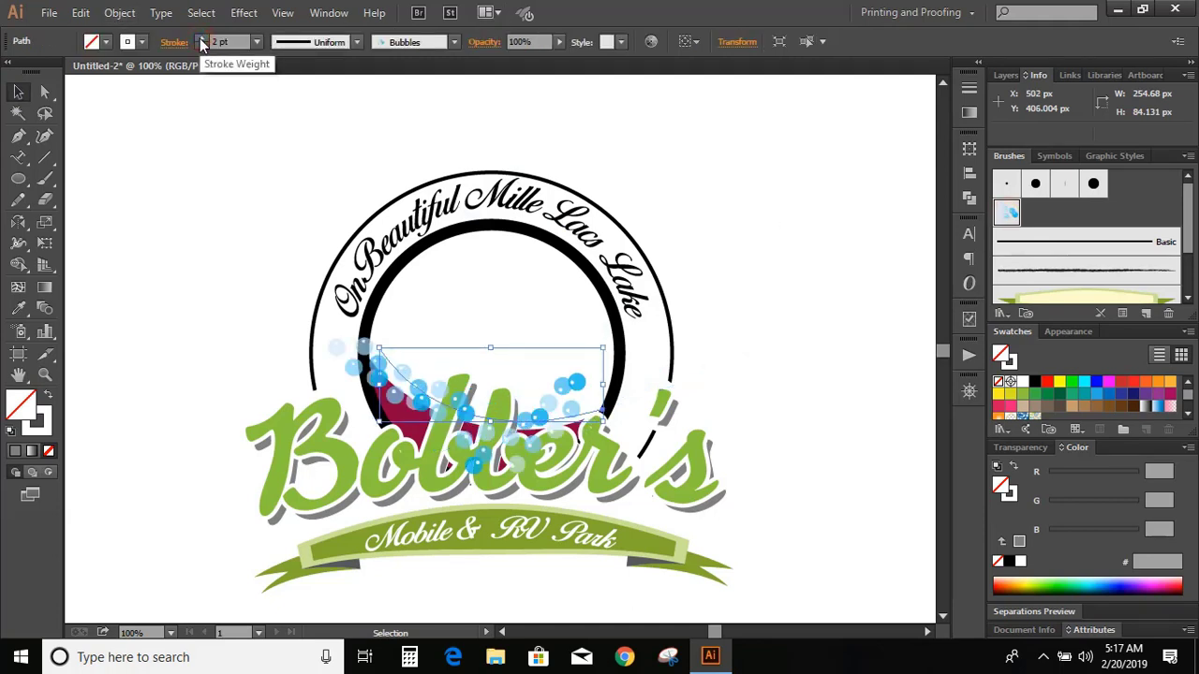
pyautogui.click(201, 39)
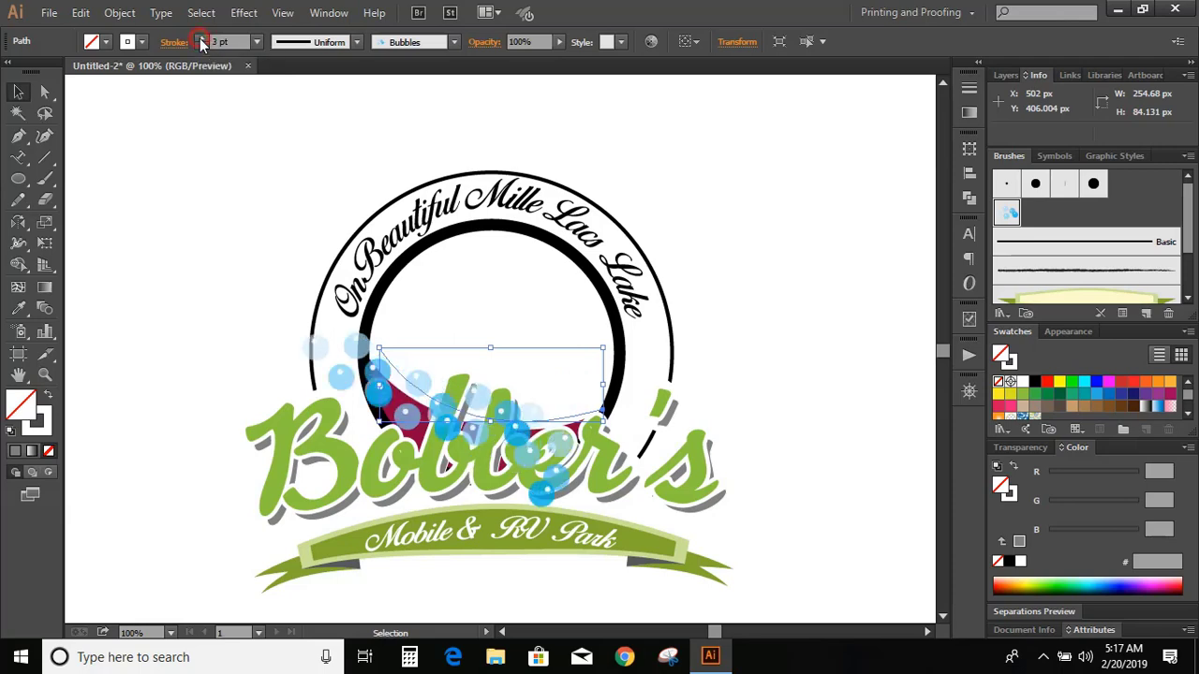
pyautogui.click(201, 46)
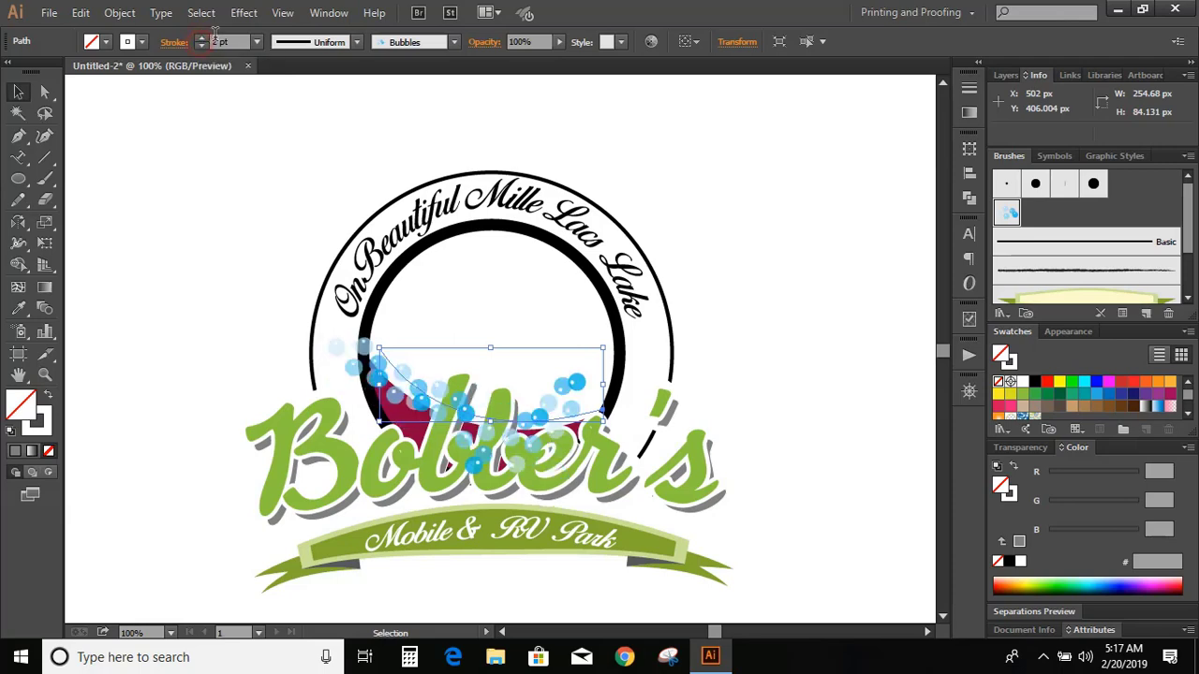
pyautogui.click(224, 41)
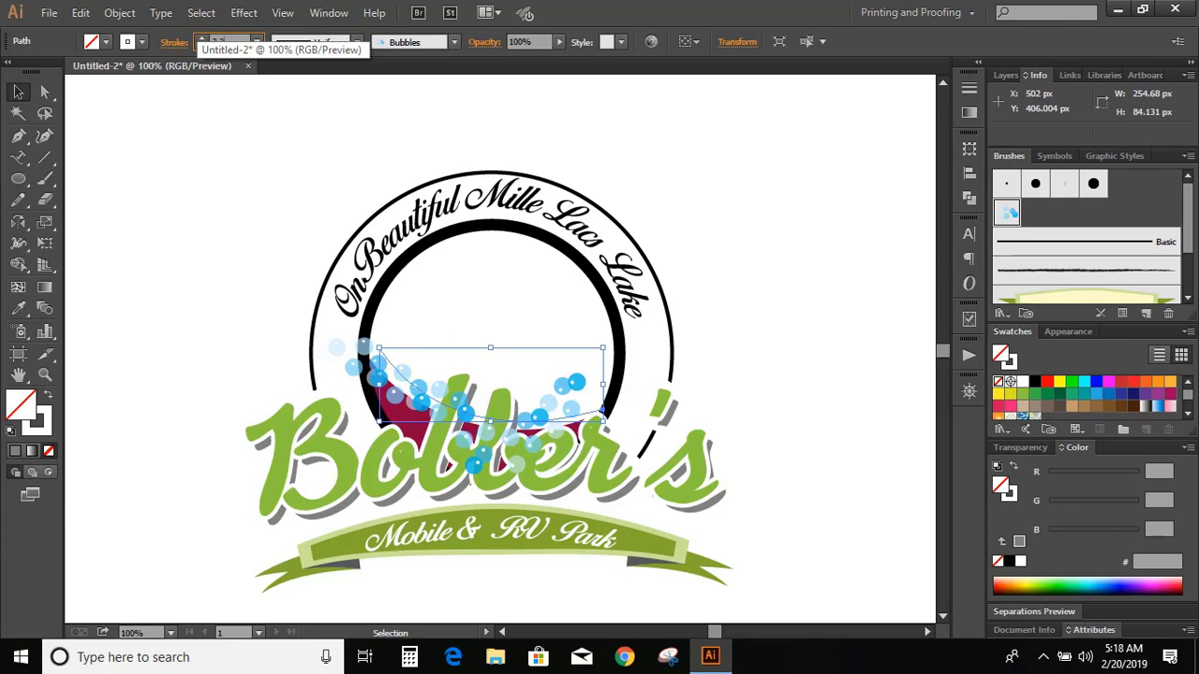
pyautogui.press('Up')
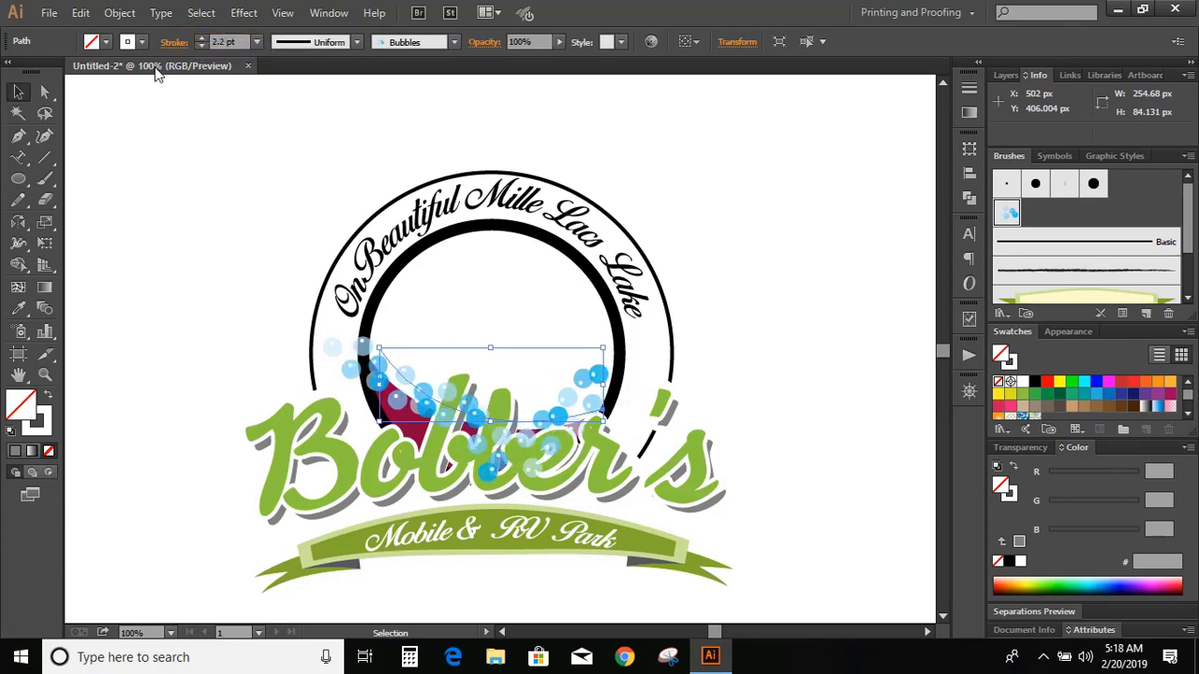
# Step: Expand the appearance of the bubble path into editable shapes and deselect it
pyautogui.click(119, 13)
pyautogui.moveTo(161, 12)
pyautogui.moveTo(120, 12)
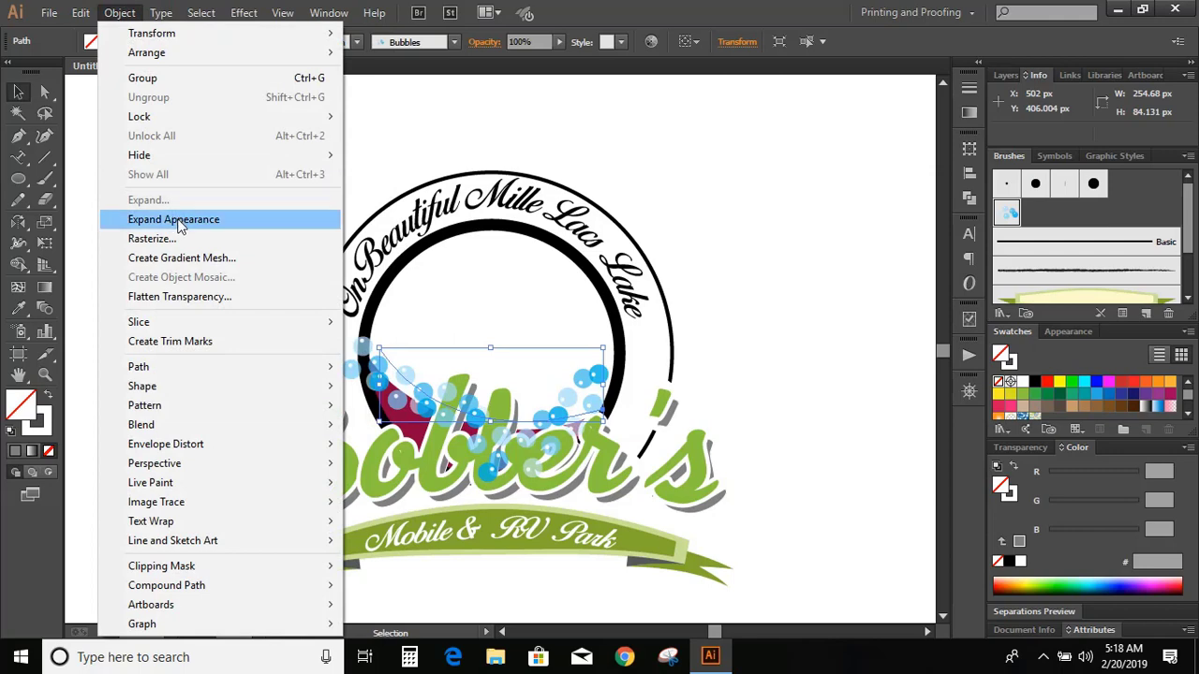
pyautogui.click(178, 218)
pyautogui.click(682, 260)
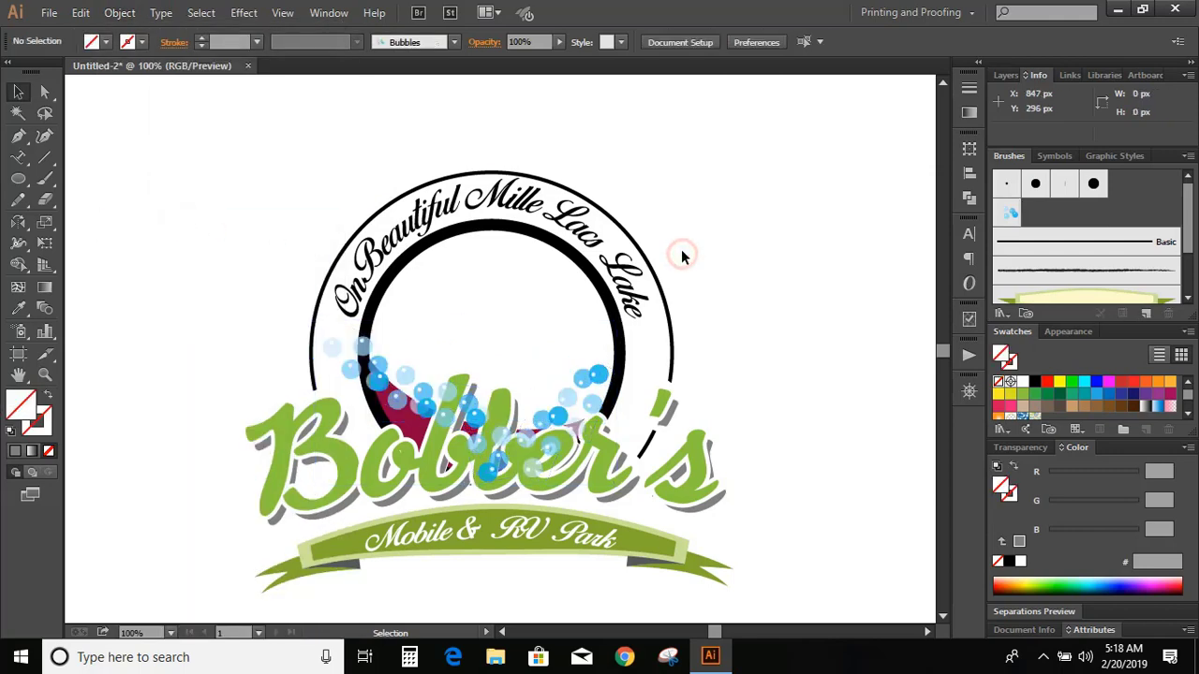
# Step: Send the bubbles group to the back of the artwork and move it slightly up inside the circle
pyautogui.moveTo(593, 381); pyautogui.dragTo(602, 373)
pyautogui.rightClick(602, 373)
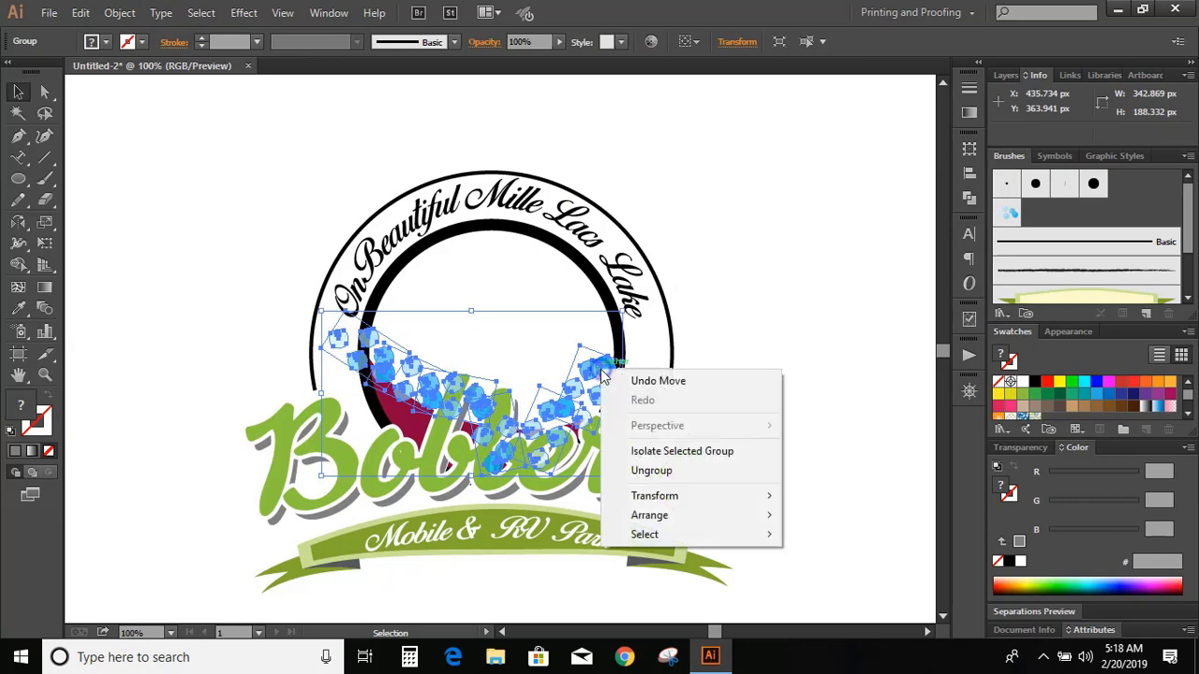
pyautogui.moveTo(700, 515)
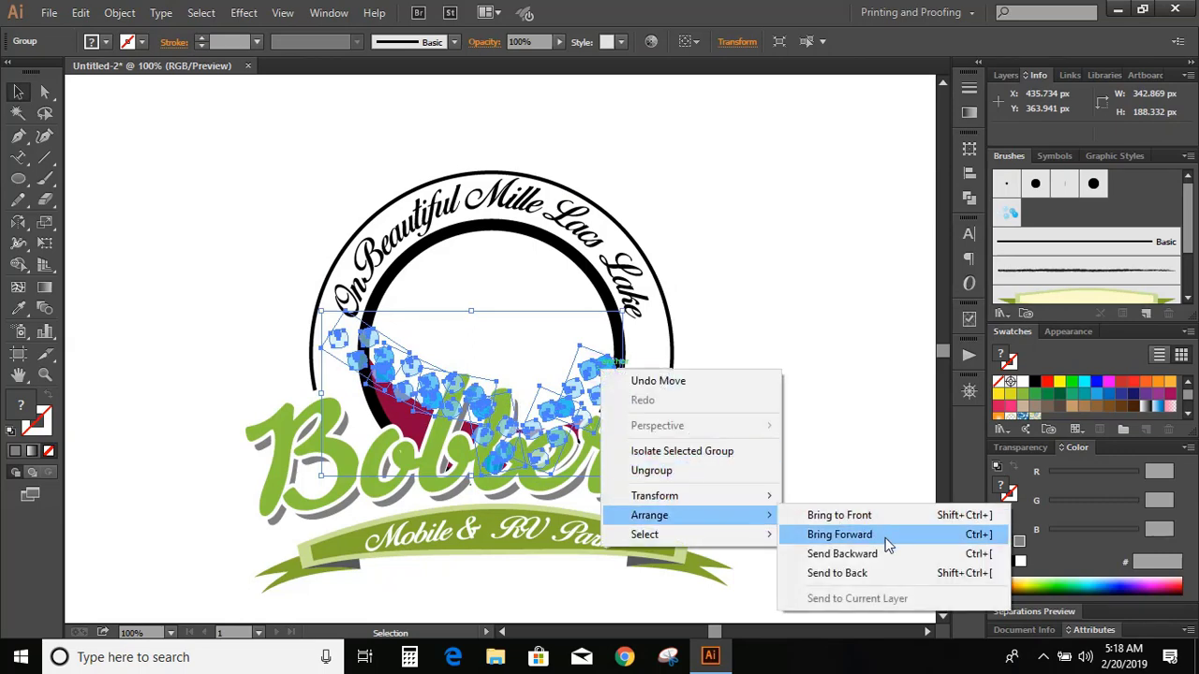
pyautogui.click(834, 571)
pyautogui.click(801, 375)
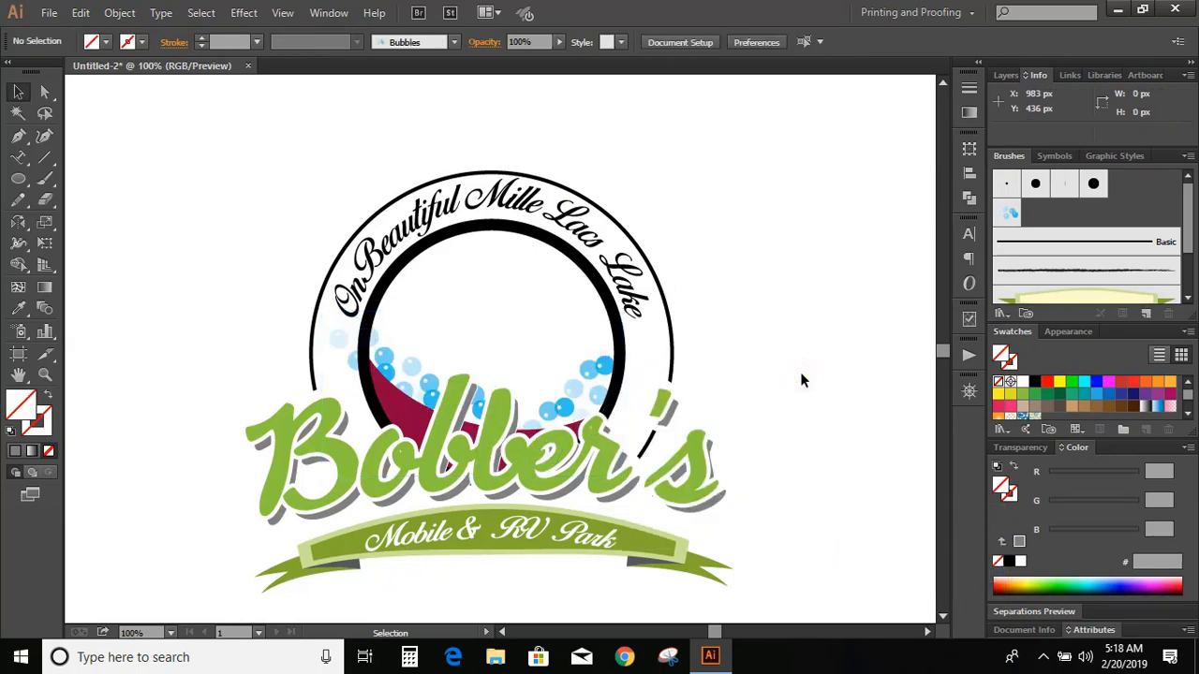
pyautogui.moveTo(586, 379); pyautogui.dragTo(590, 361)
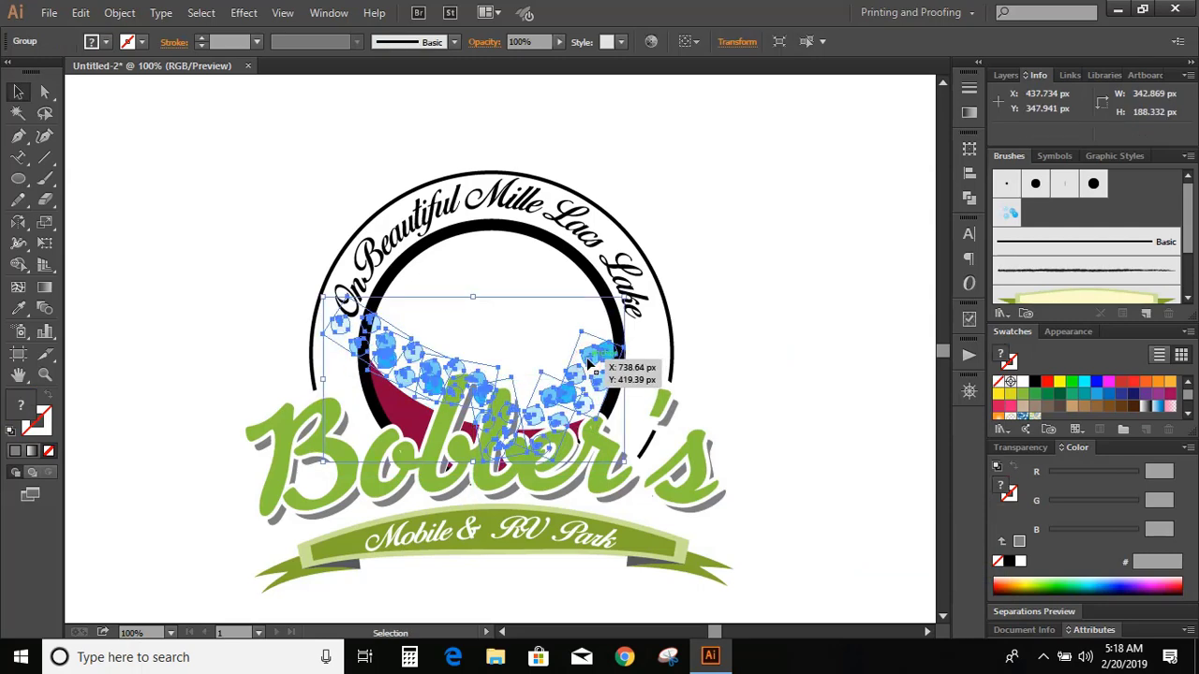
pyautogui.click(790, 352)
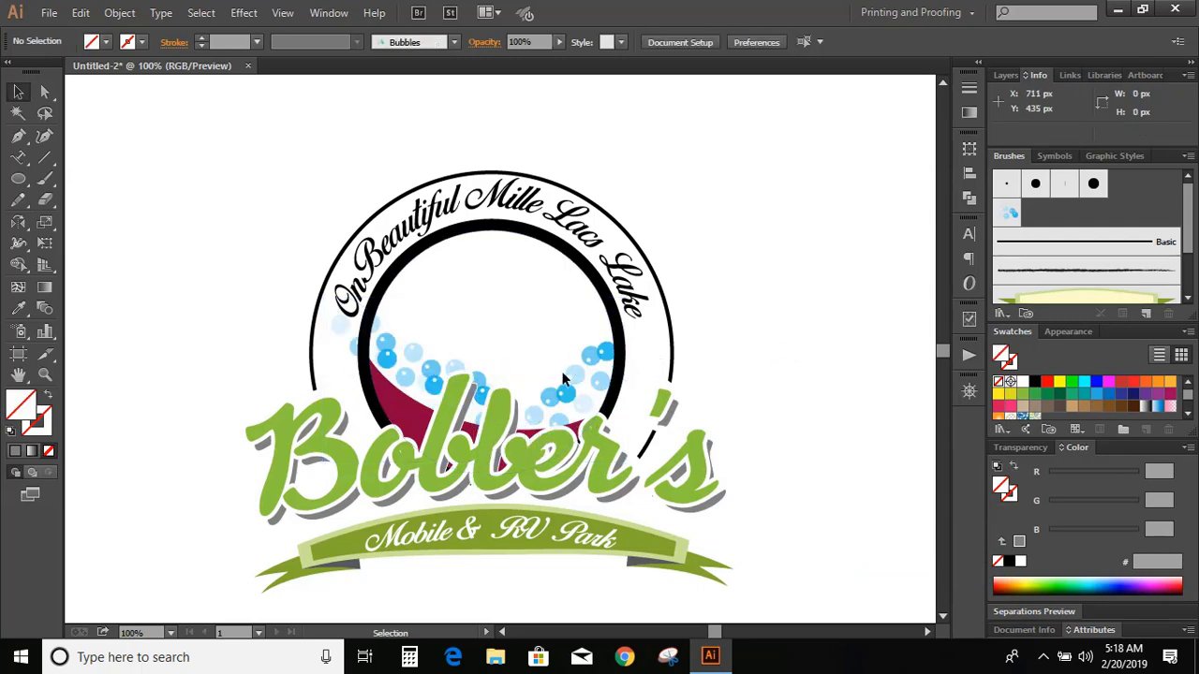
# Step: Isolate the bubbles group and move the cluster overlapping the ring's left side into the middle of the circle
pyautogui.doubleClick(339, 327)
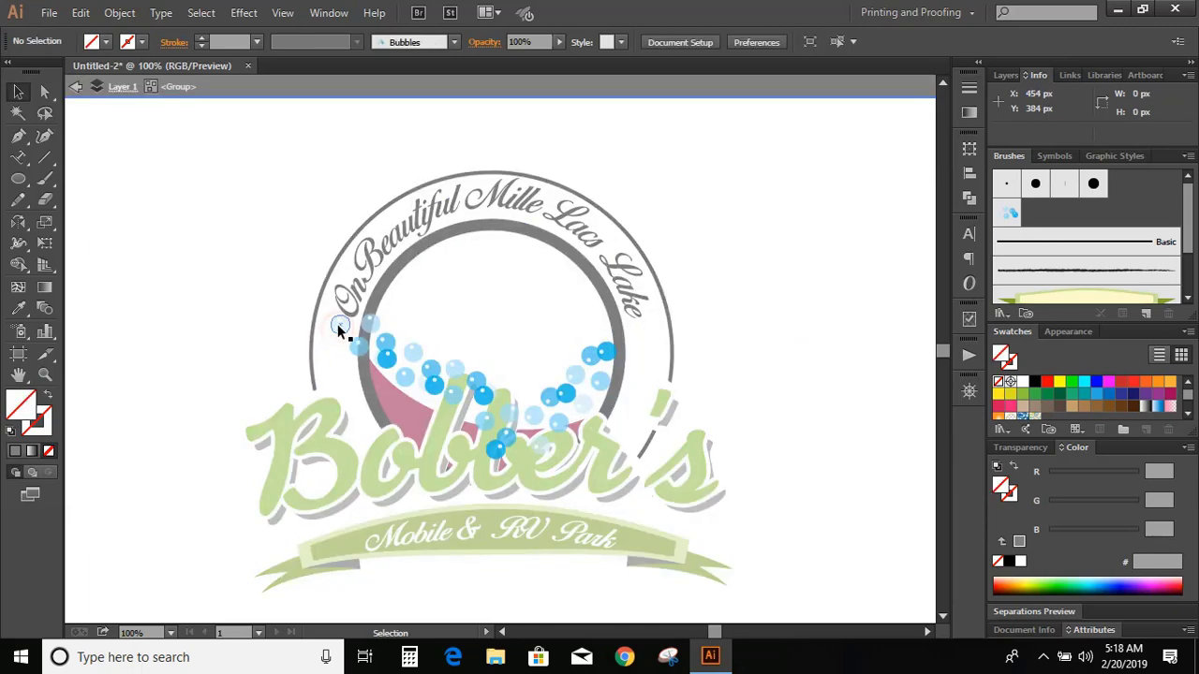
pyautogui.click(339, 328)
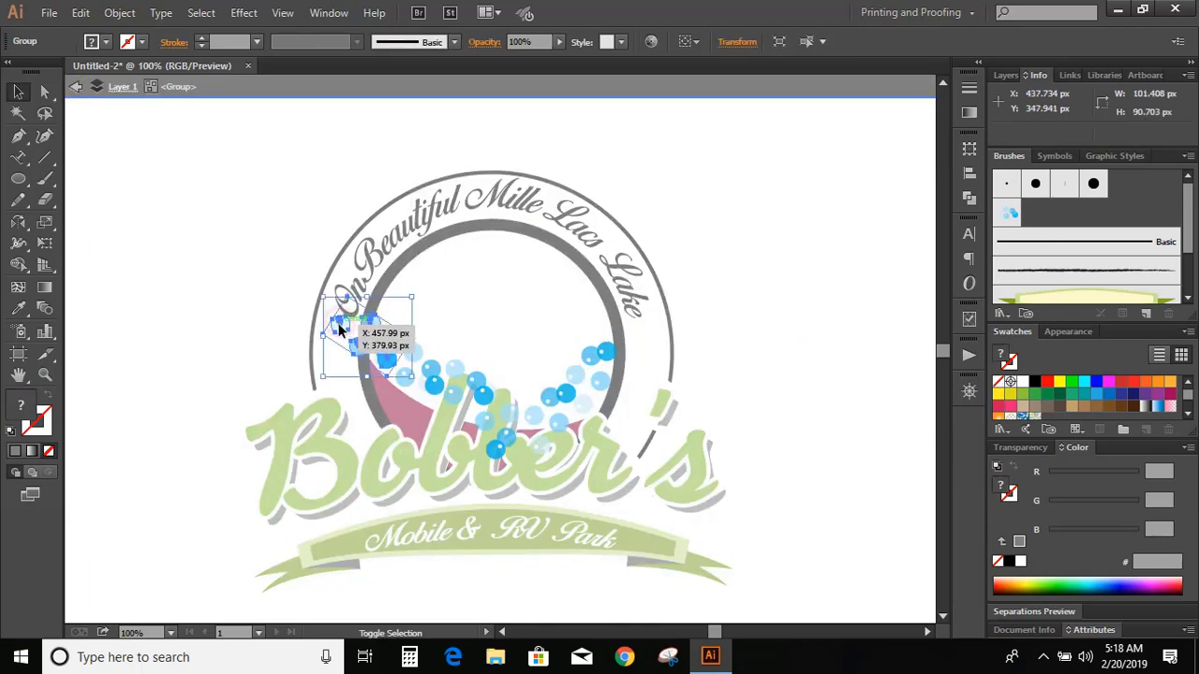
pyautogui.moveTo(342, 330); pyautogui.dragTo(517, 364)
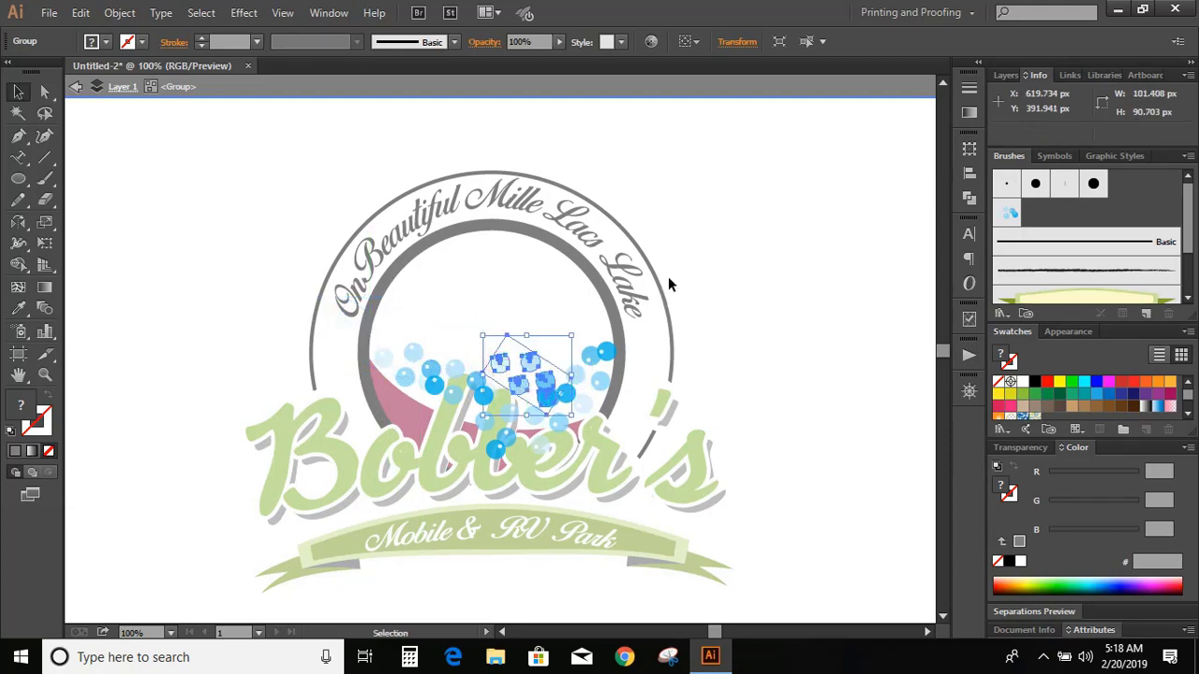
pyautogui.doubleClick(147, 183)
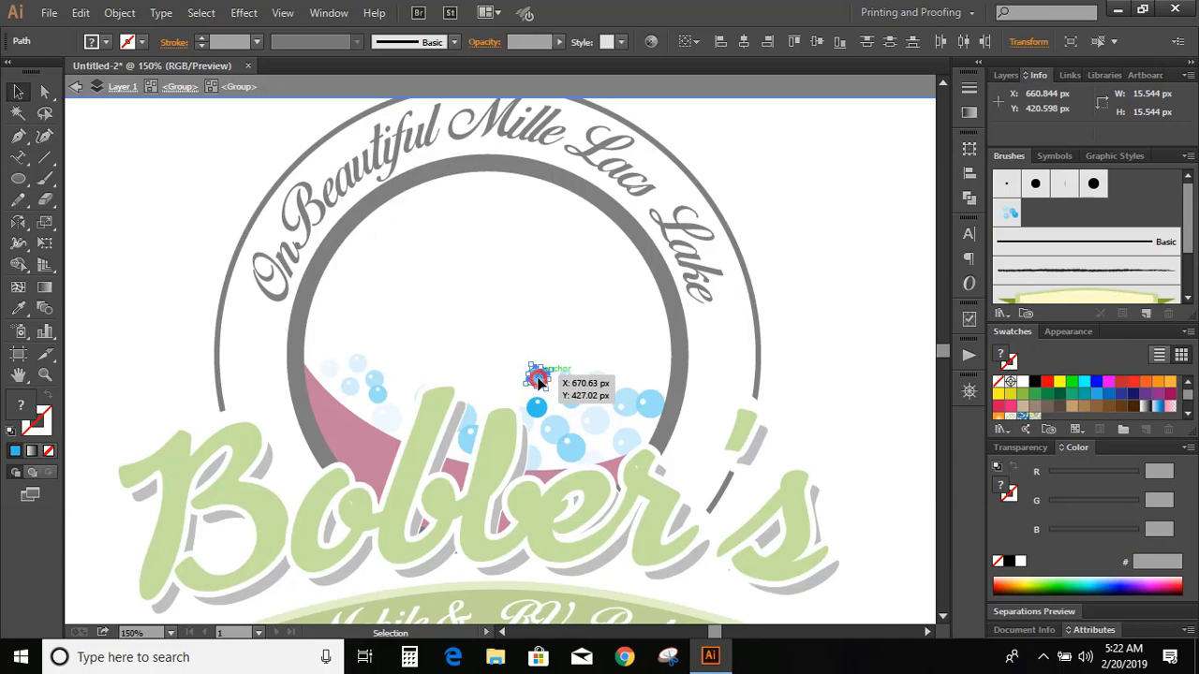
# Step: Reposition a dark blue bubble and a small light blue bubble within the isolated group to spread them above the crescent
pyautogui.moveTo(530, 375); pyautogui.dragTo(508, 396)
pyautogui.click(567, 380)
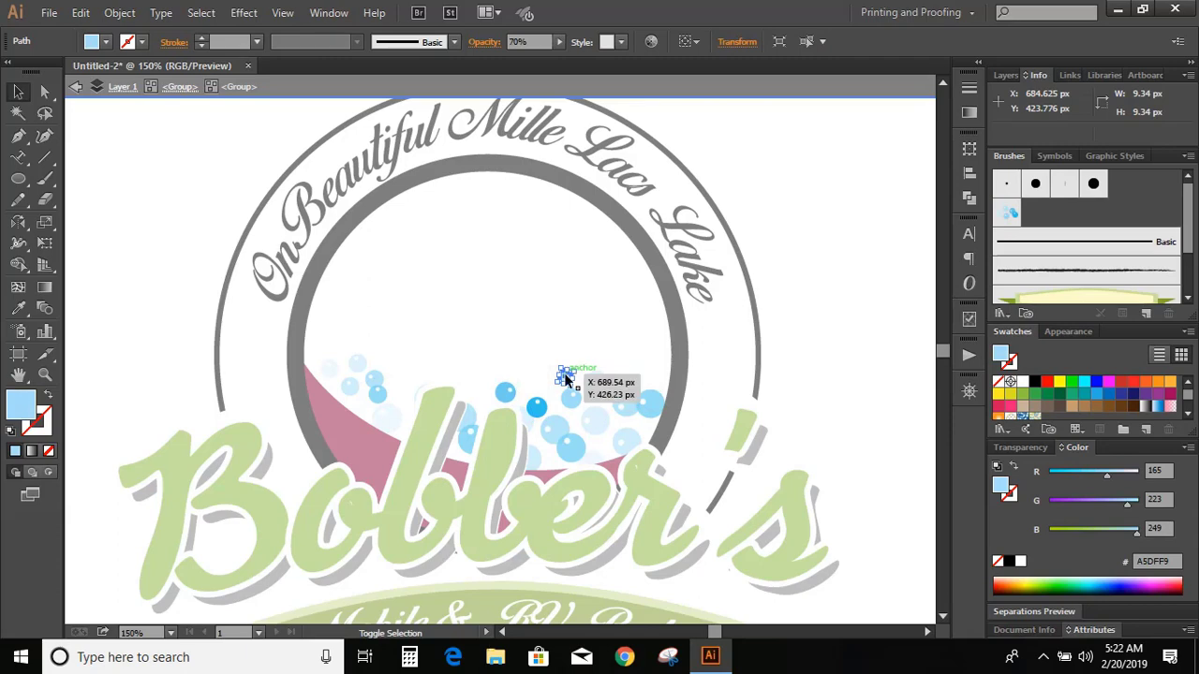
pyautogui.moveTo(565, 377); pyautogui.dragTo(602, 447)
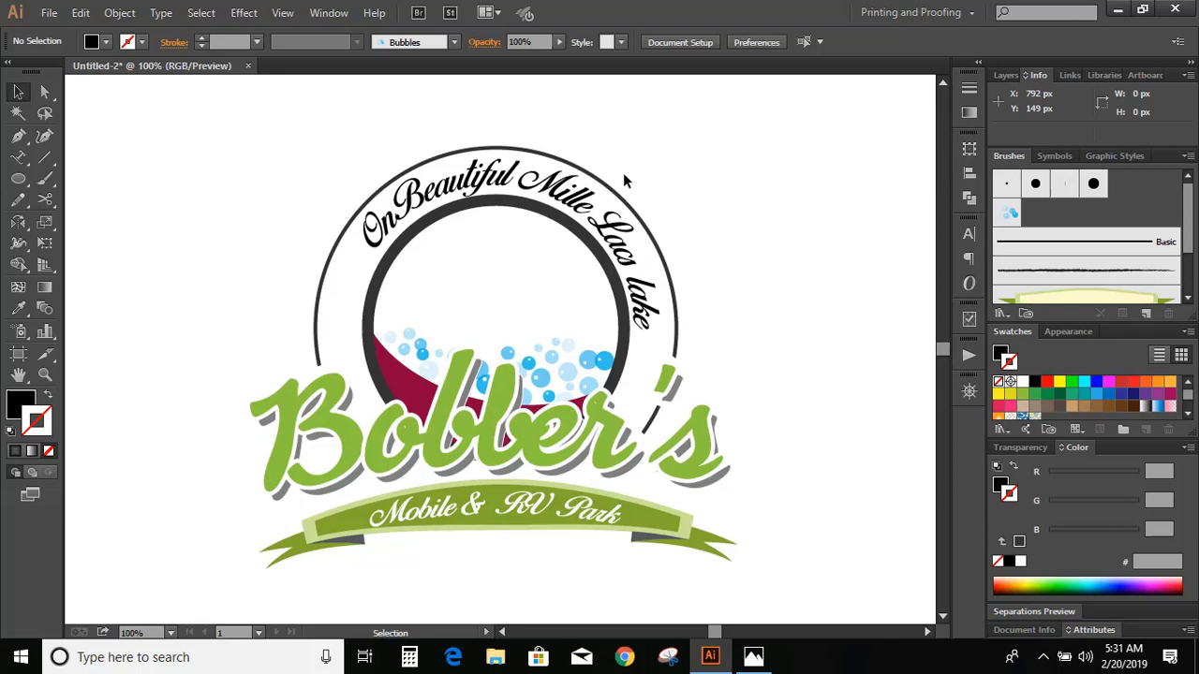
# Step: Change the font of the curved "On Beautiful Mille Lacs lake" text to Times New Roman Bold
pyautogui.click(548, 187)
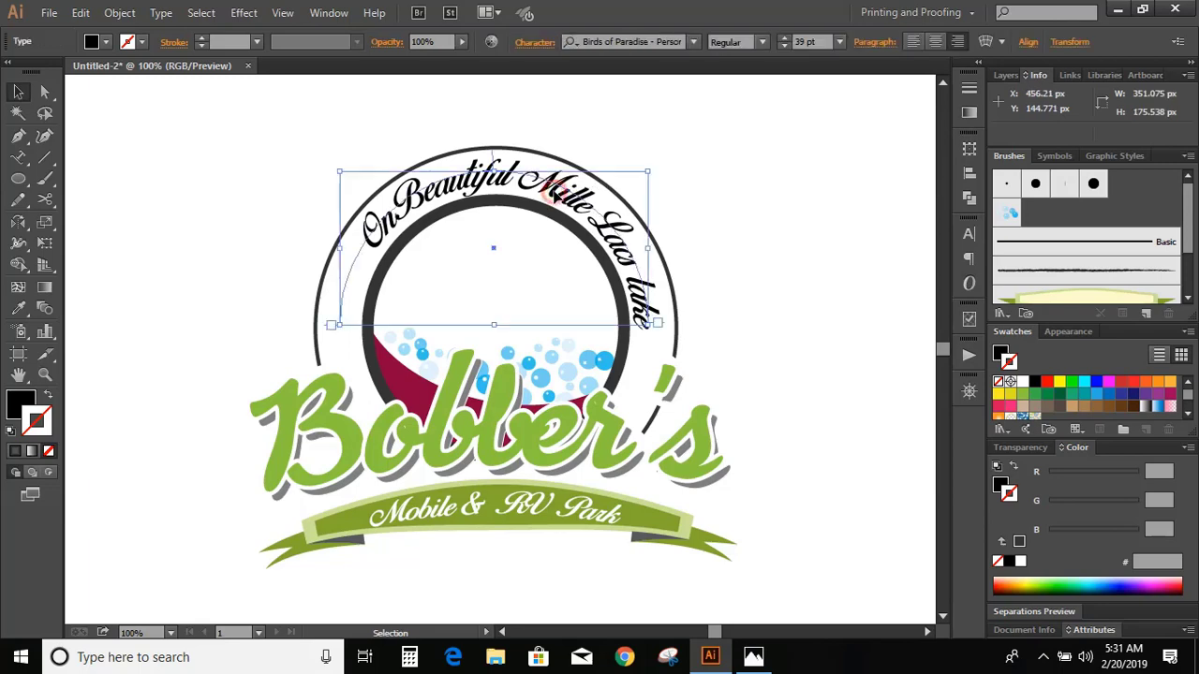
pyautogui.click(666, 41)
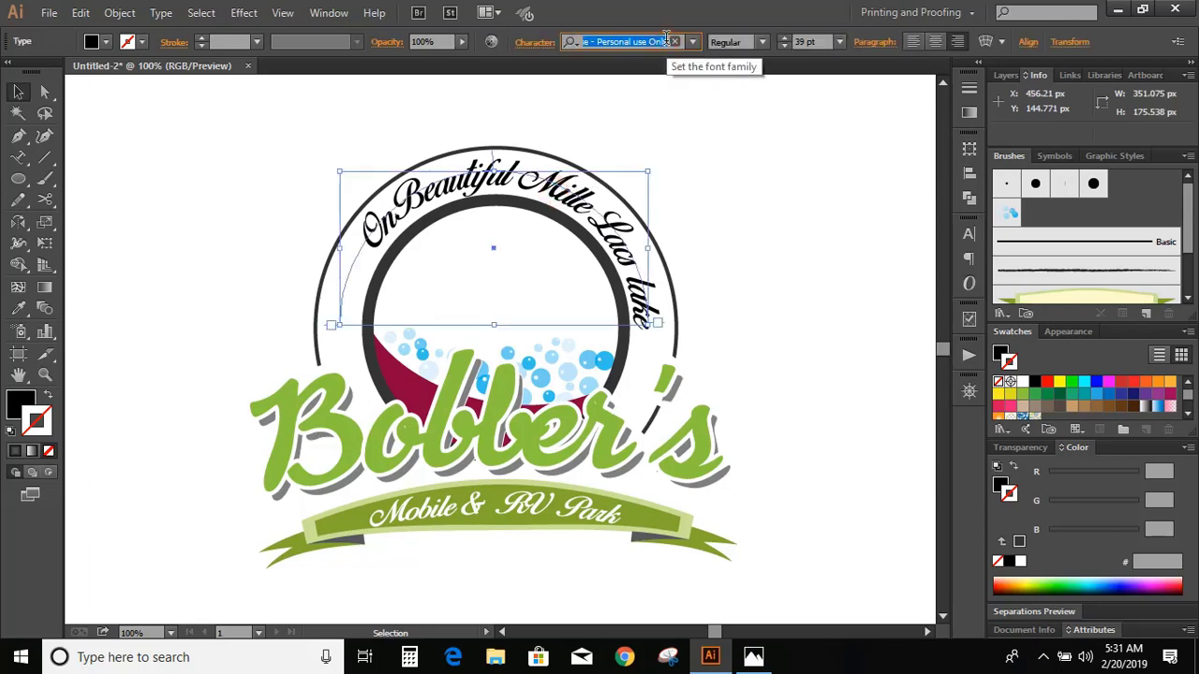
pyautogui.write('New')
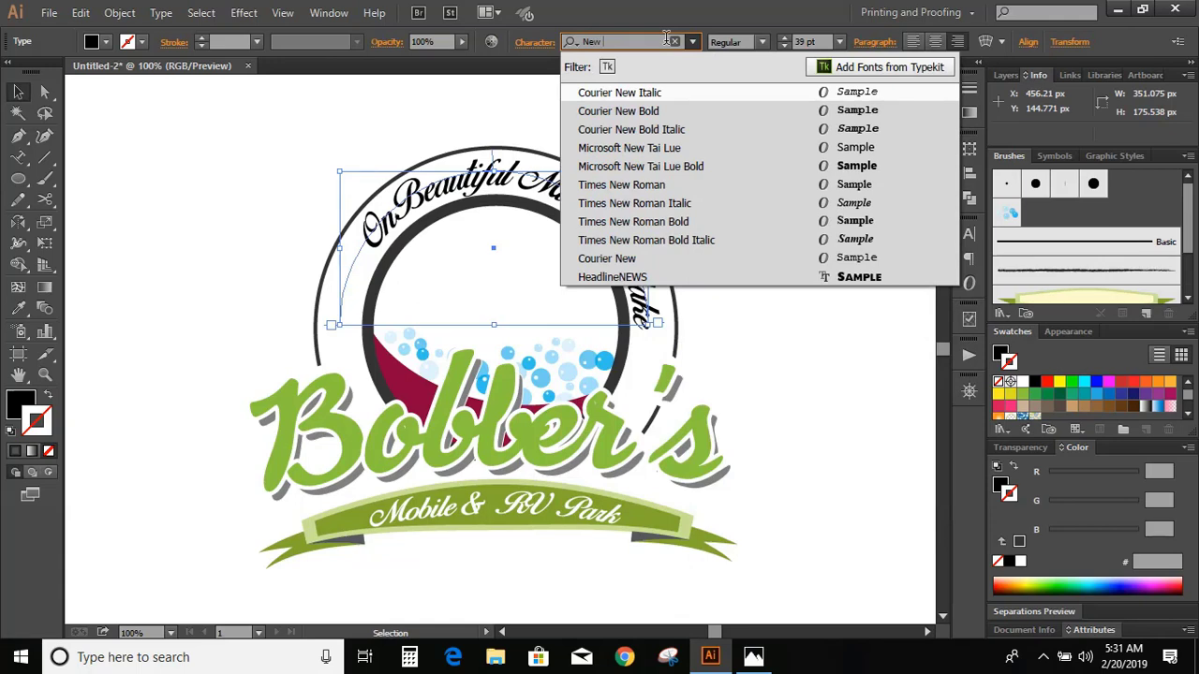
pyautogui.click(742, 221)
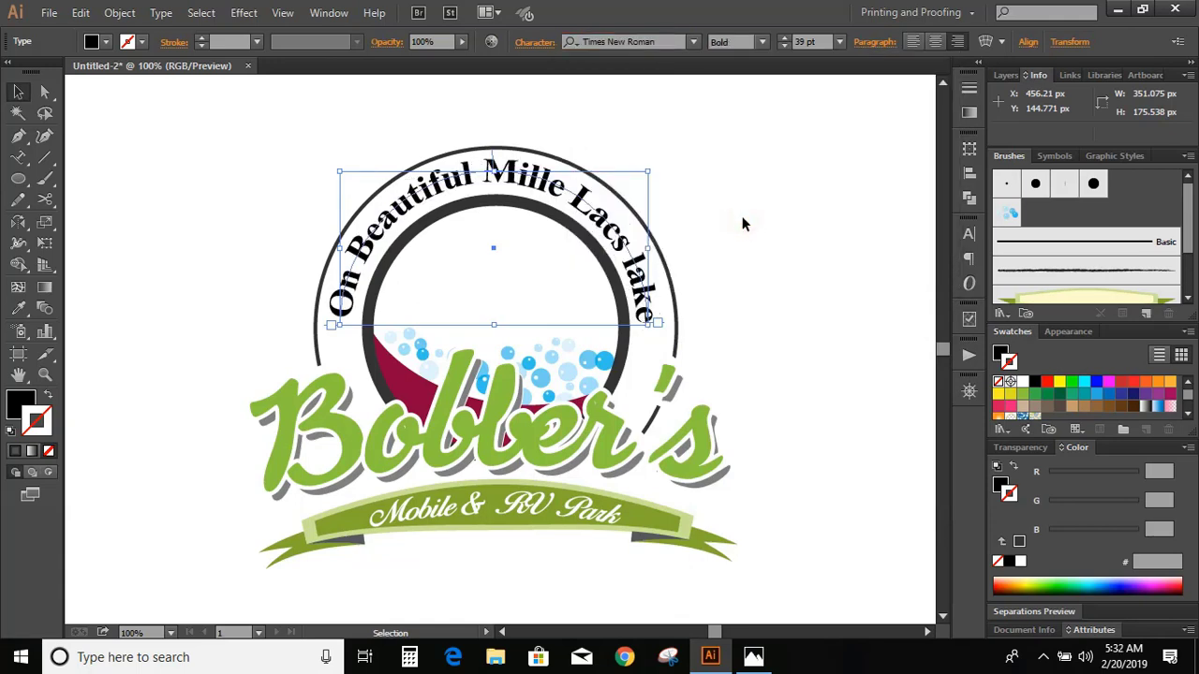
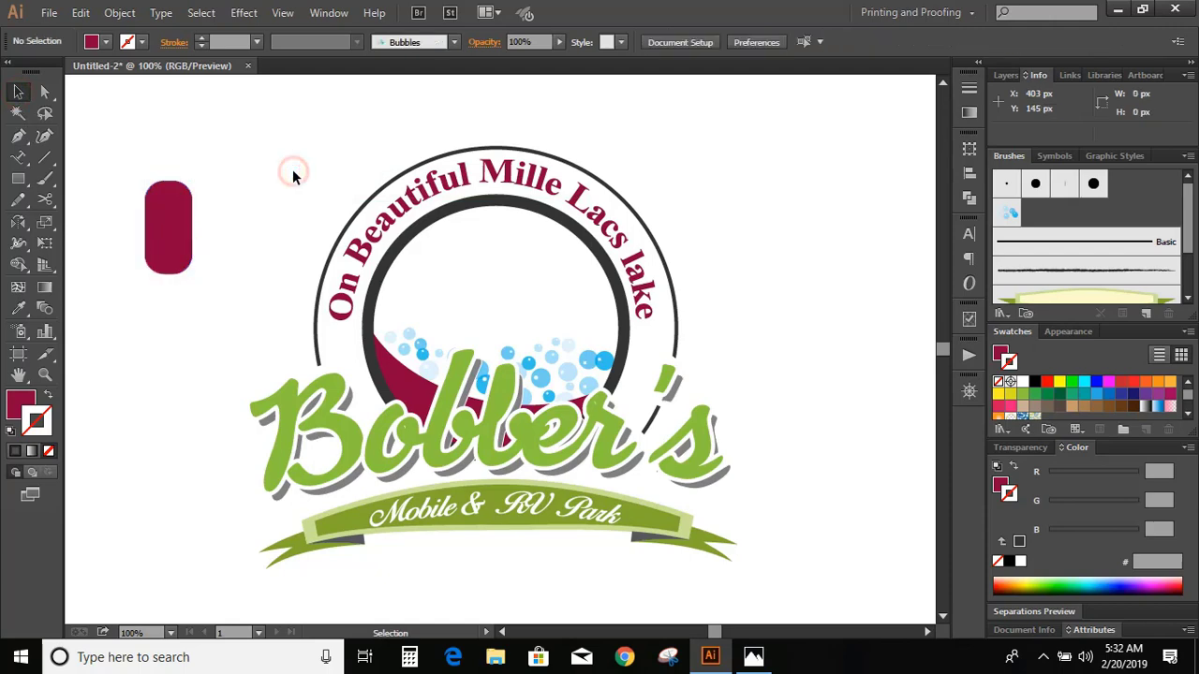
# Step: Recolor the dark red rounded rectangle beside the logo with the green sampled from the "Bobber's" lettering, and deselect it
pyautogui.click(161, 220)
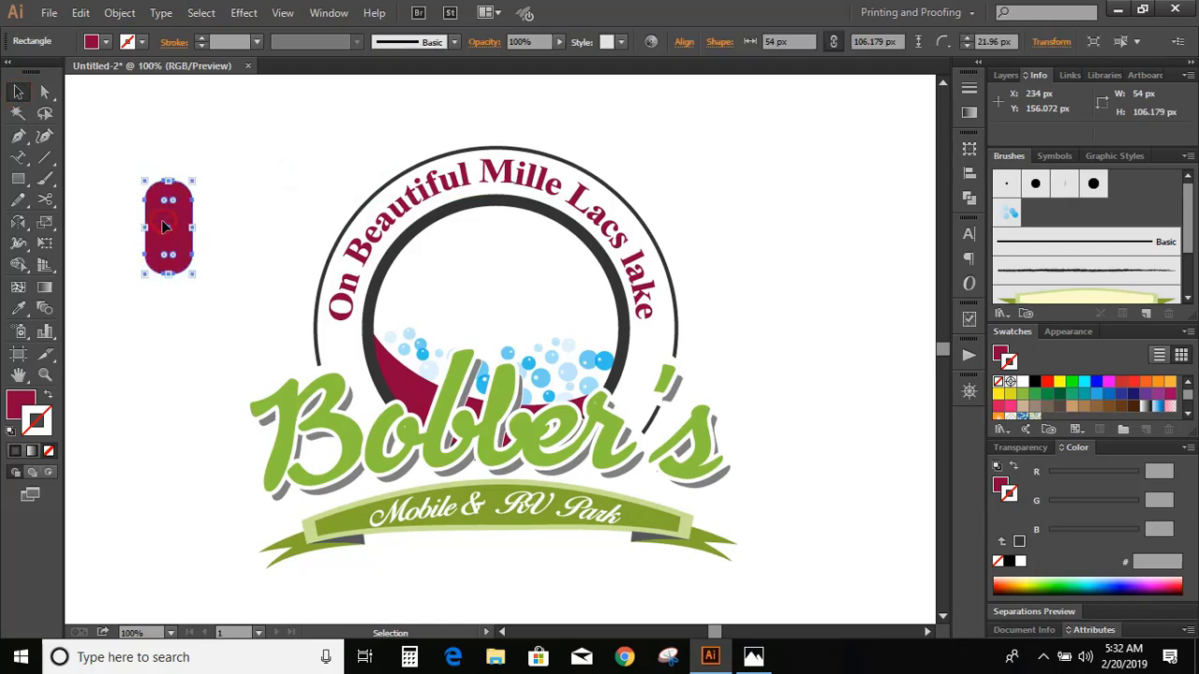
pyautogui.click(20, 308)
pyautogui.click(340, 427)
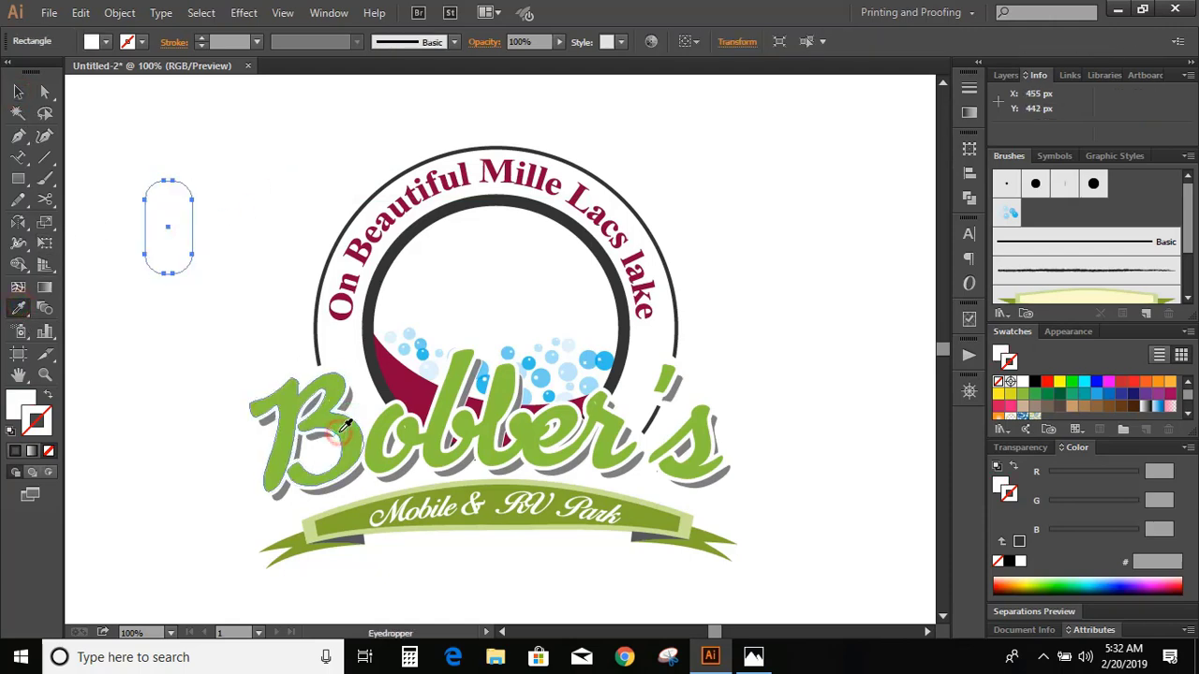
pyautogui.click(339, 427)
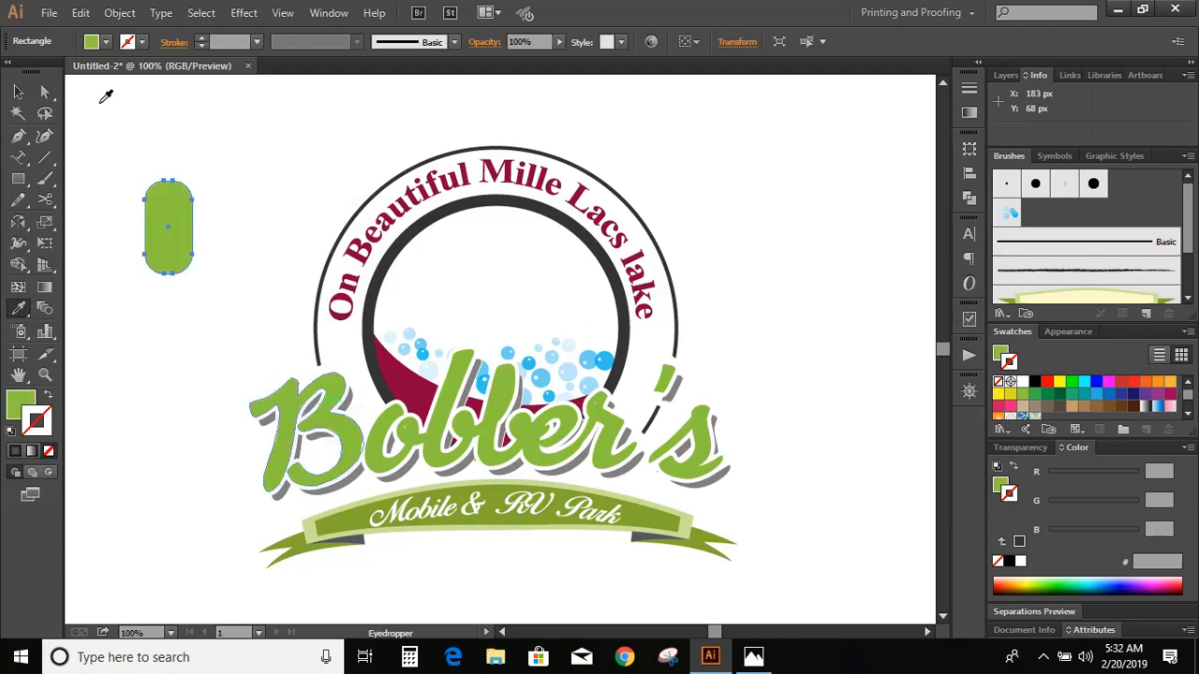
pyautogui.click(18, 91)
pyautogui.click(262, 167)
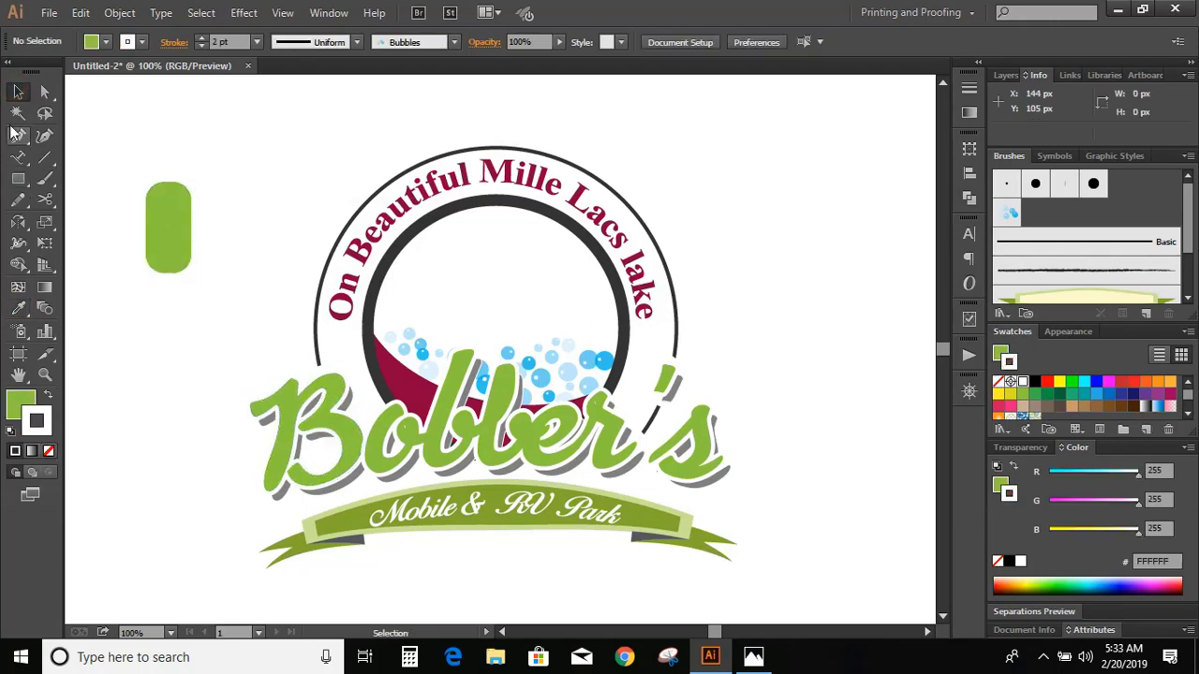
# Step: Draw a circle about 21 px in diameter in the upper part of the green rounded rectangle, fill it white, and deselect it
pyautogui.click(17, 179)
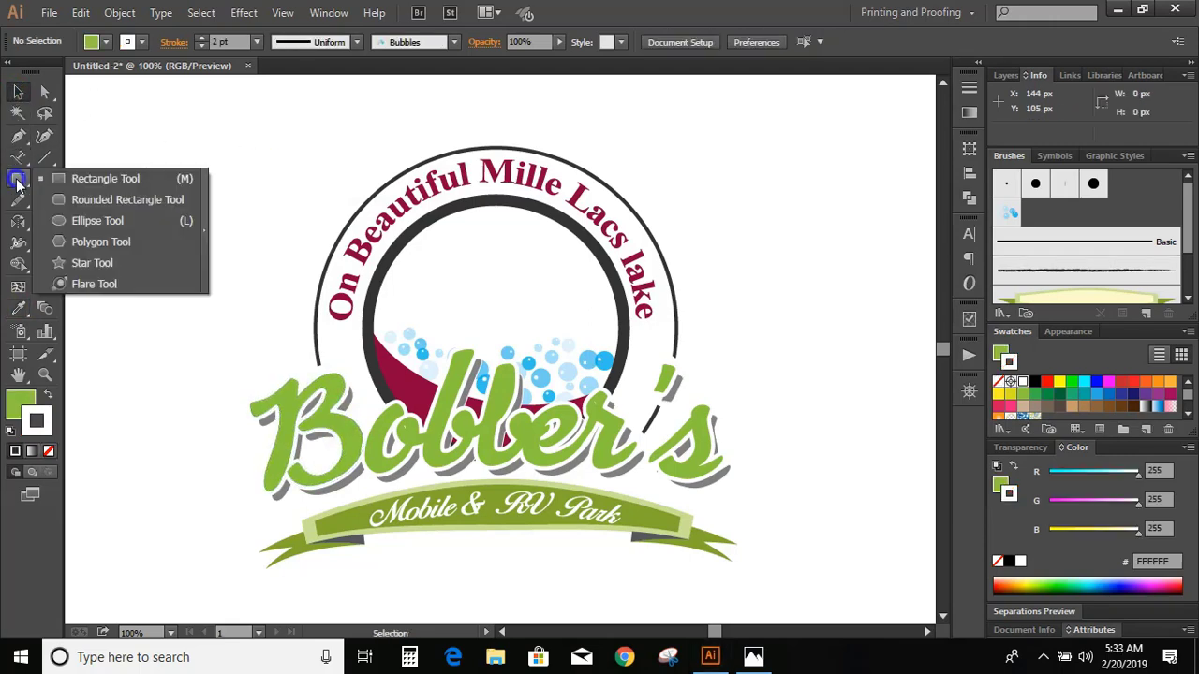
pyautogui.click(113, 223)
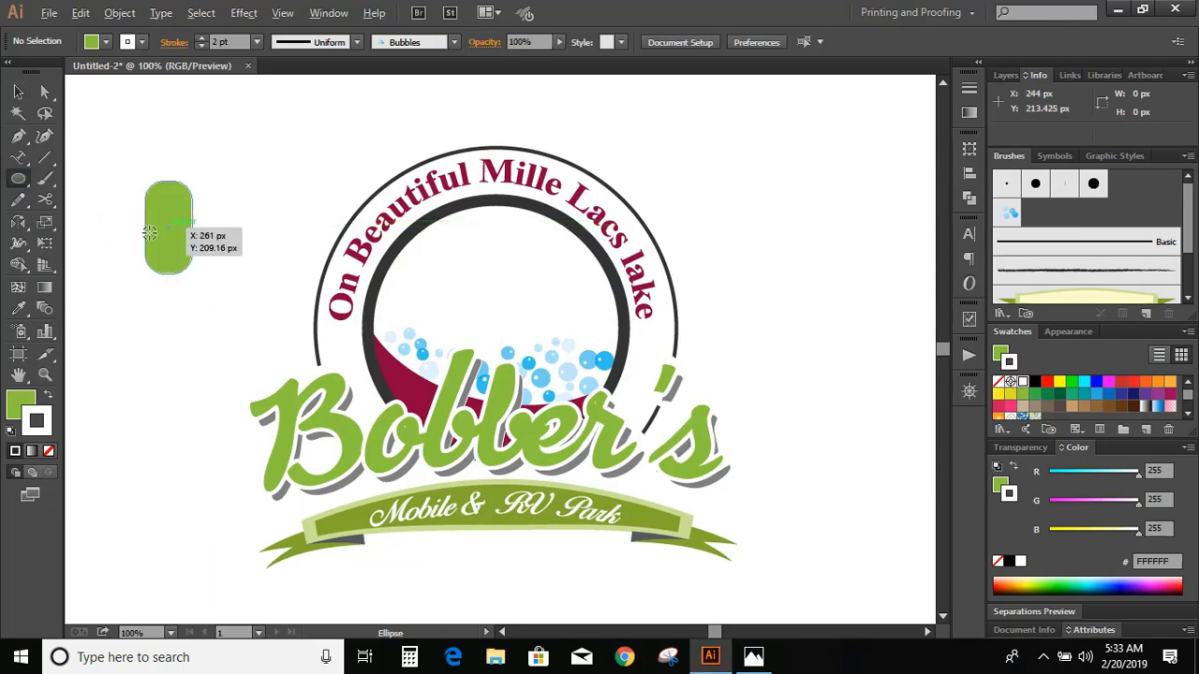
pyautogui.moveTo(167, 214); pyautogui.dragTo(175, 223)
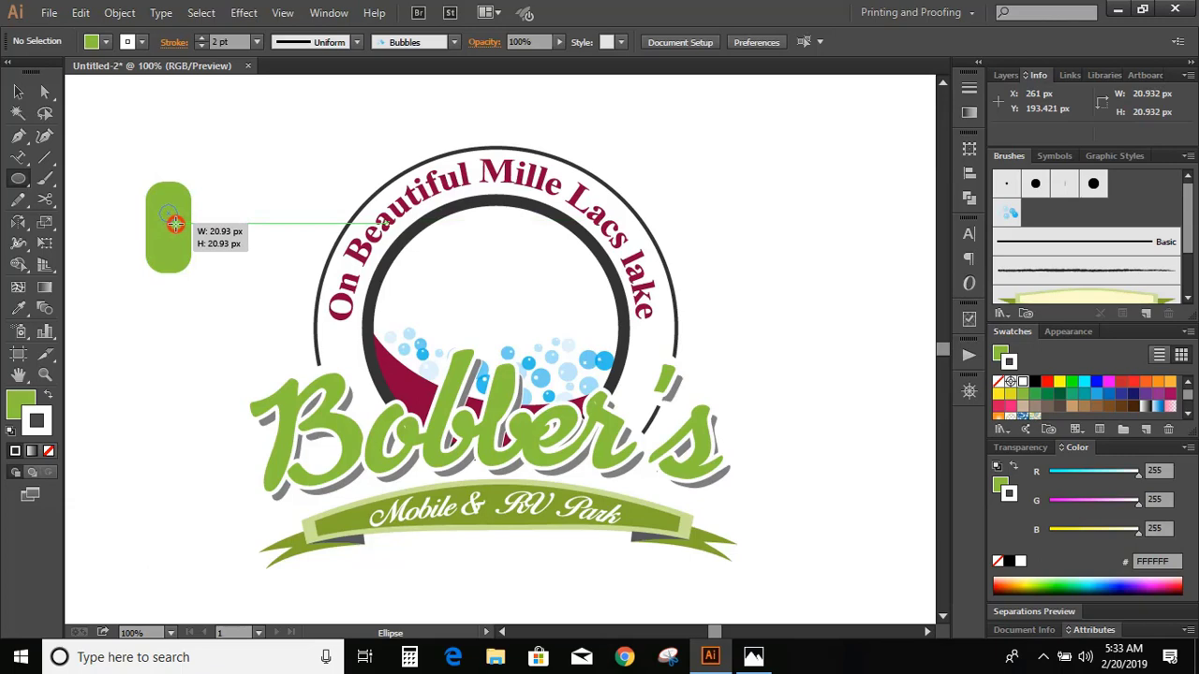
pyautogui.moveTo(169, 150); pyautogui.dragTo(170, 149)
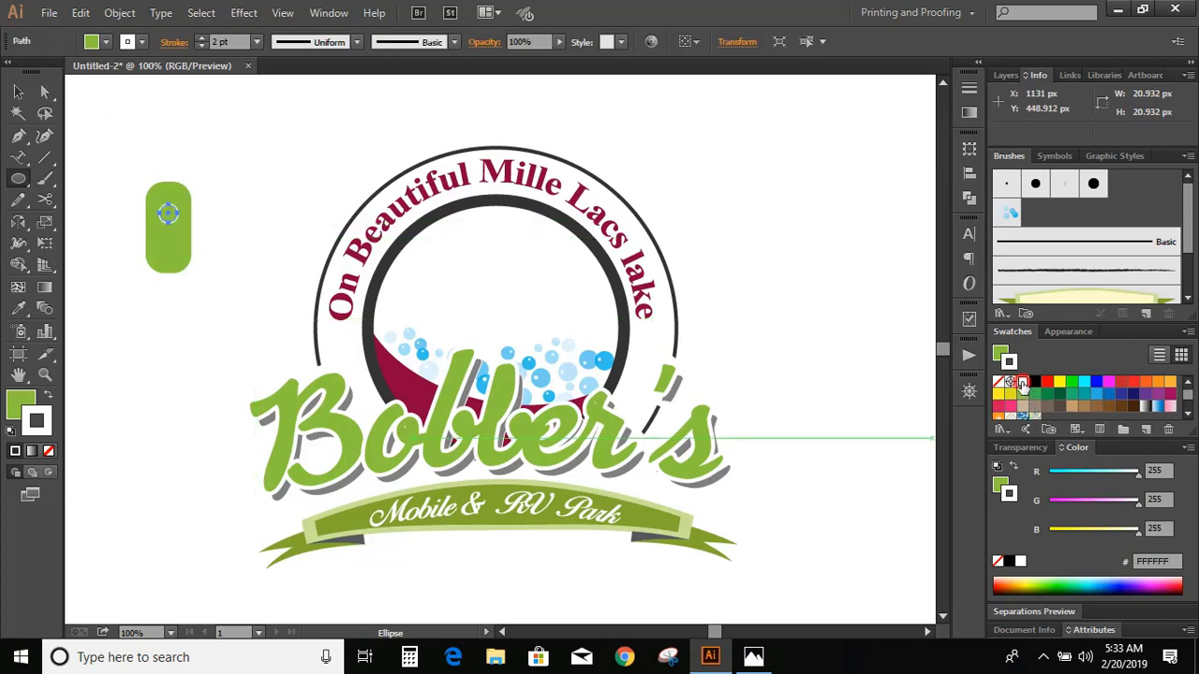
pyautogui.click(12, 404)
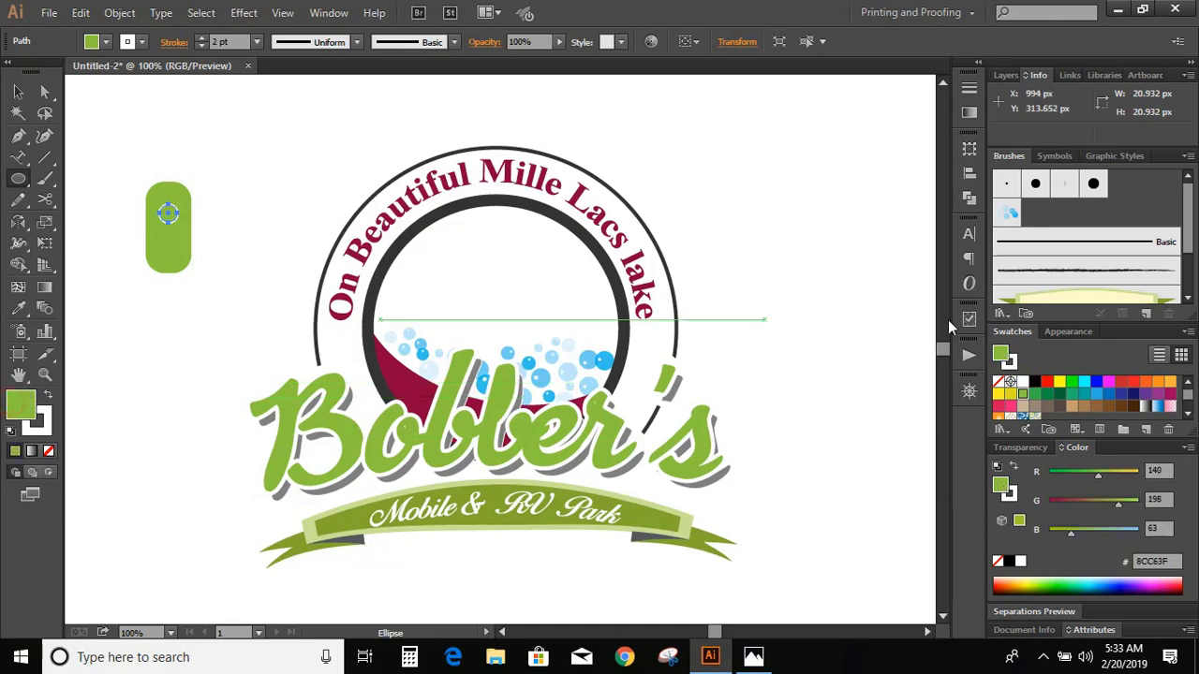
pyautogui.click(1023, 382)
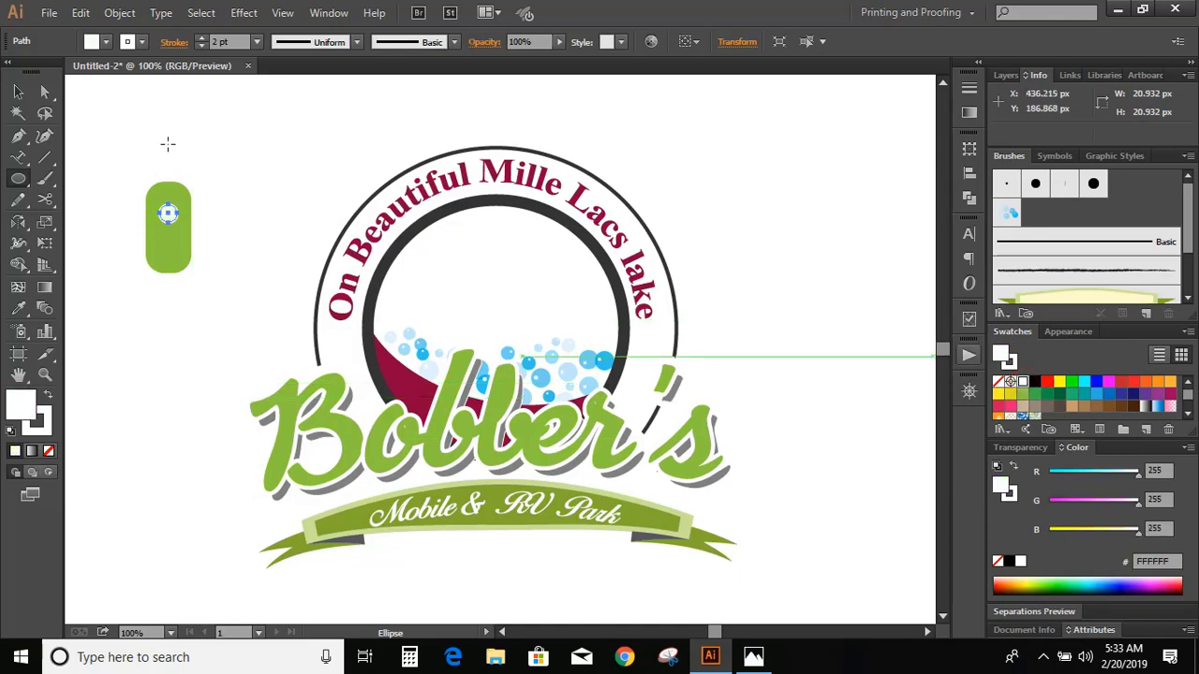
pyautogui.click(18, 91)
pyautogui.click(195, 157)
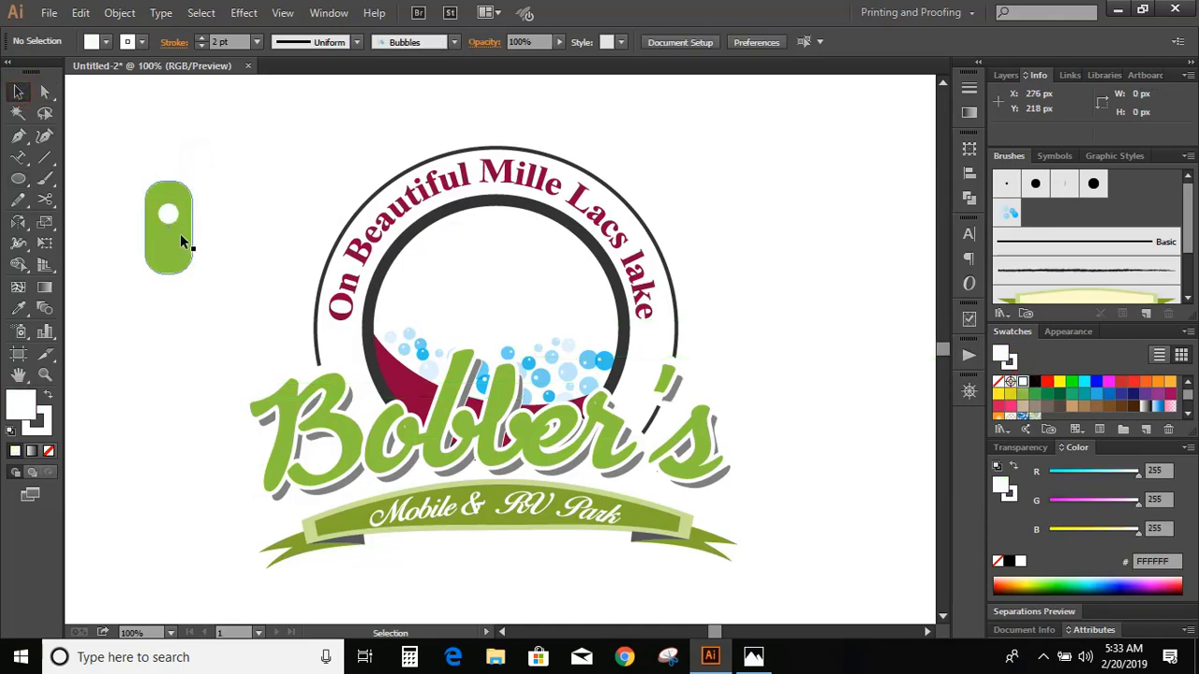
pyautogui.click(172, 212)
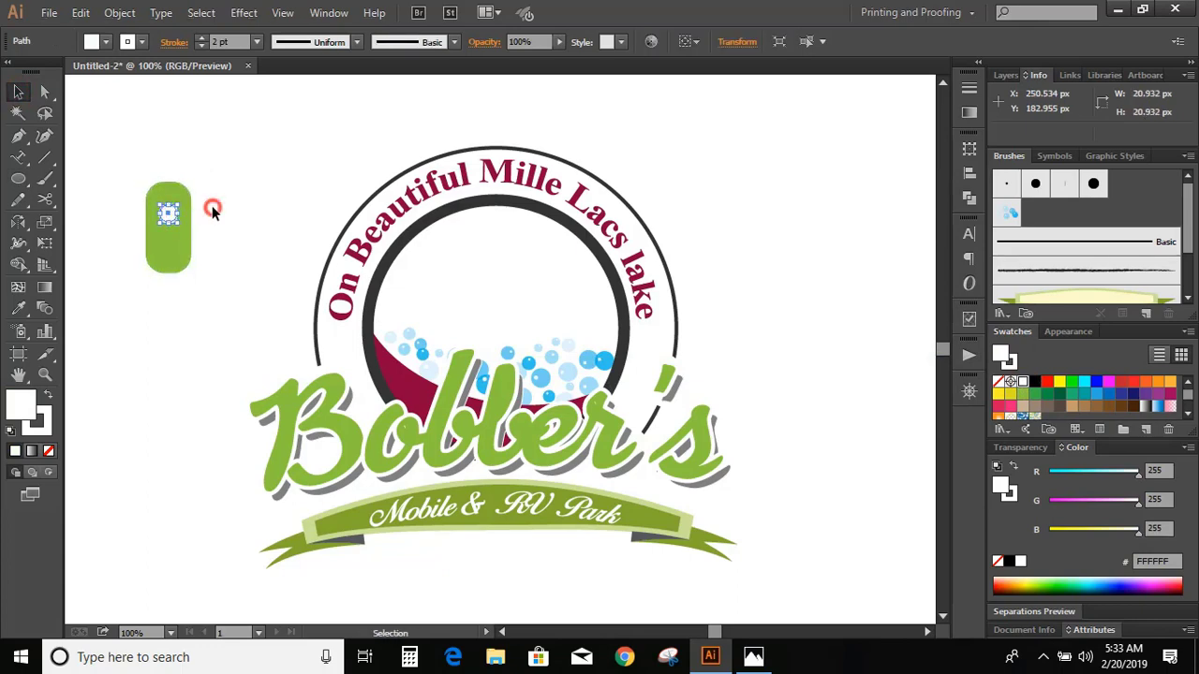
pyautogui.click(212, 208)
# Step: Move the green rounded rectangle and its white circle together inside the logo's ring and shrink the rectangle to about 42 by 73 px
pyautogui.moveTo(123, 166); pyautogui.dragTo(225, 276)
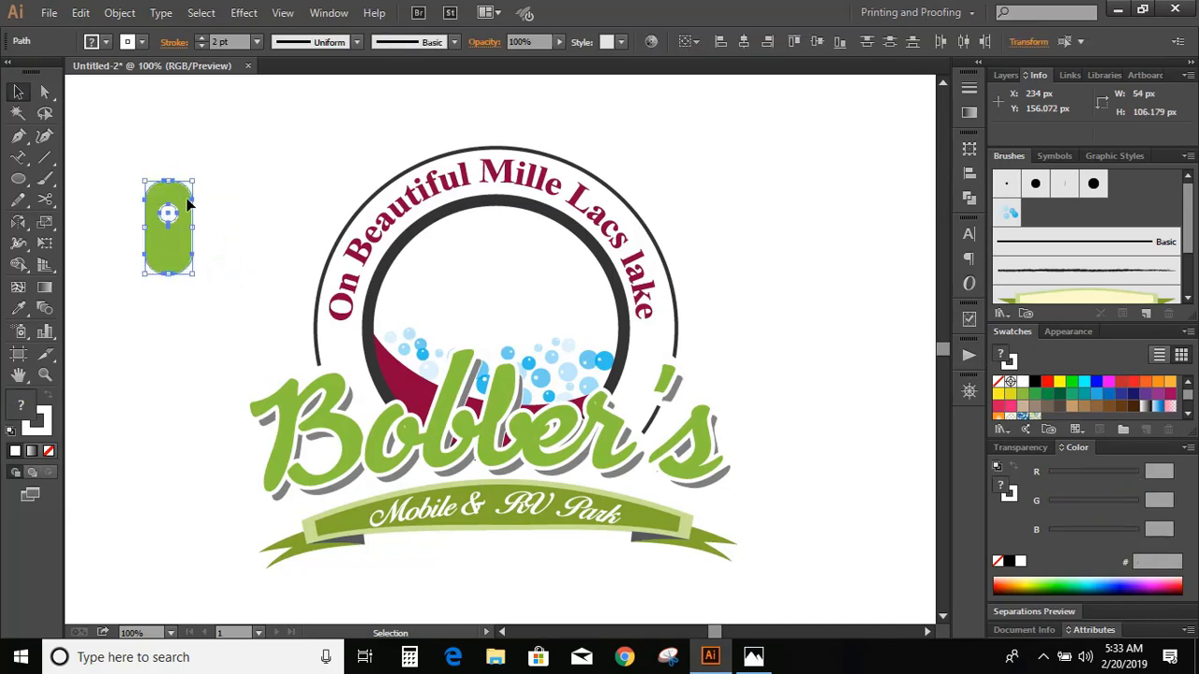
pyautogui.moveTo(188, 194); pyautogui.dragTo(552, 199)
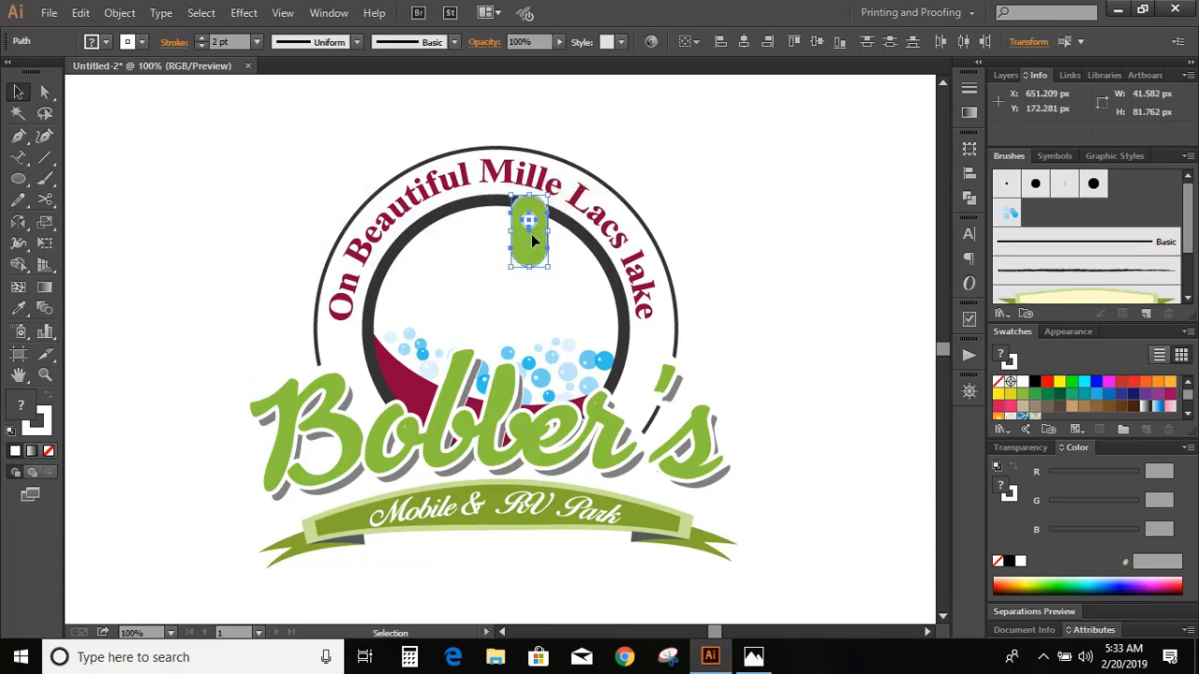
pyautogui.moveTo(533, 240); pyautogui.dragTo(502, 292)
pyautogui.click(558, 280)
pyautogui.click(511, 283)
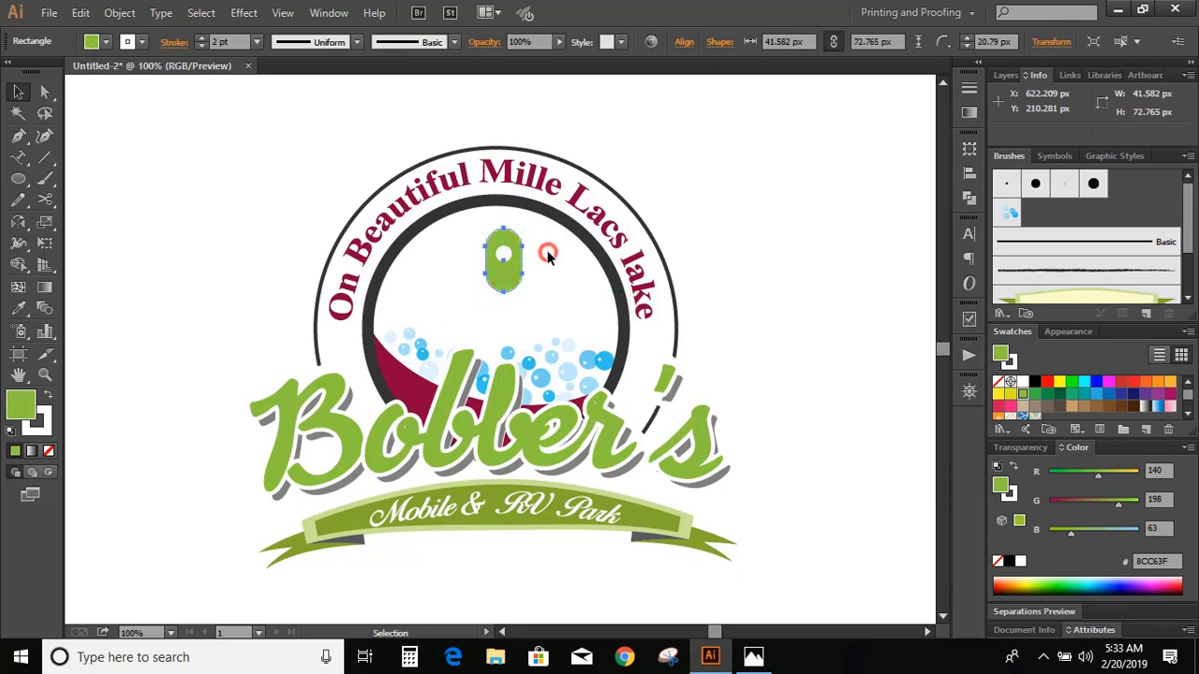
pyautogui.click(547, 250)
# Step: Shrink the green rounded rectangle with its white circle further, tilt it clockwise, place it over the ring's upper-right edge, and deselect it
pyautogui.moveTo(476, 225); pyautogui.dragTo(533, 278)
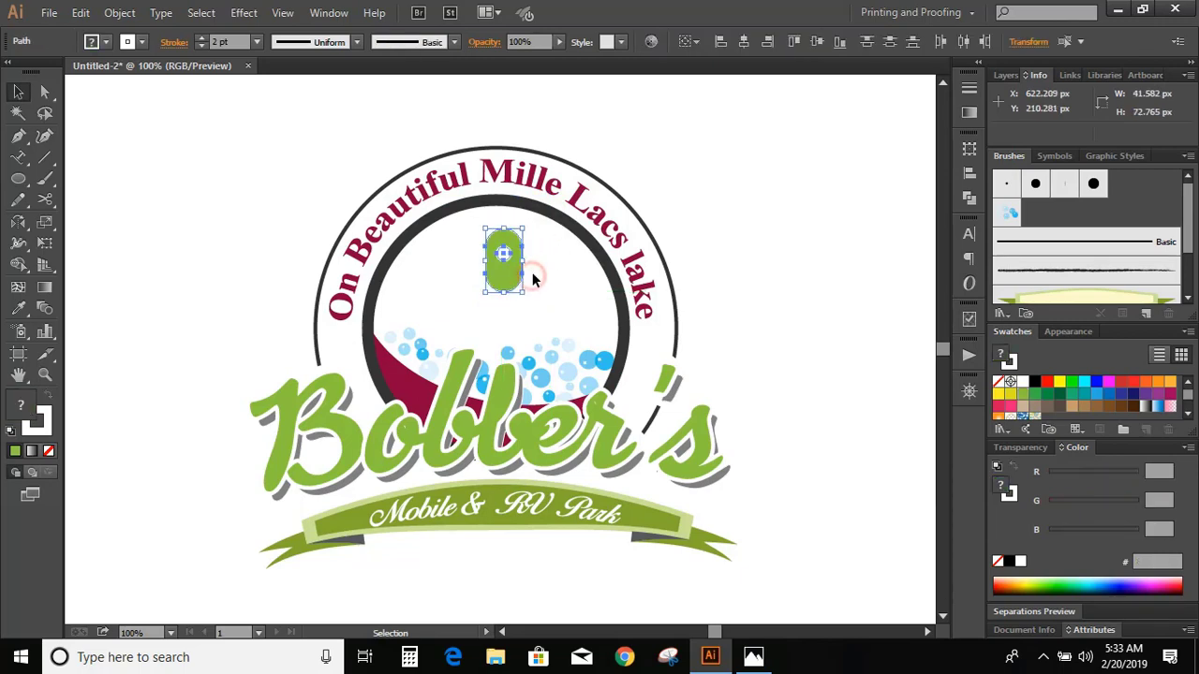
pyautogui.moveTo(531, 225); pyautogui.dragTo(610, 200)
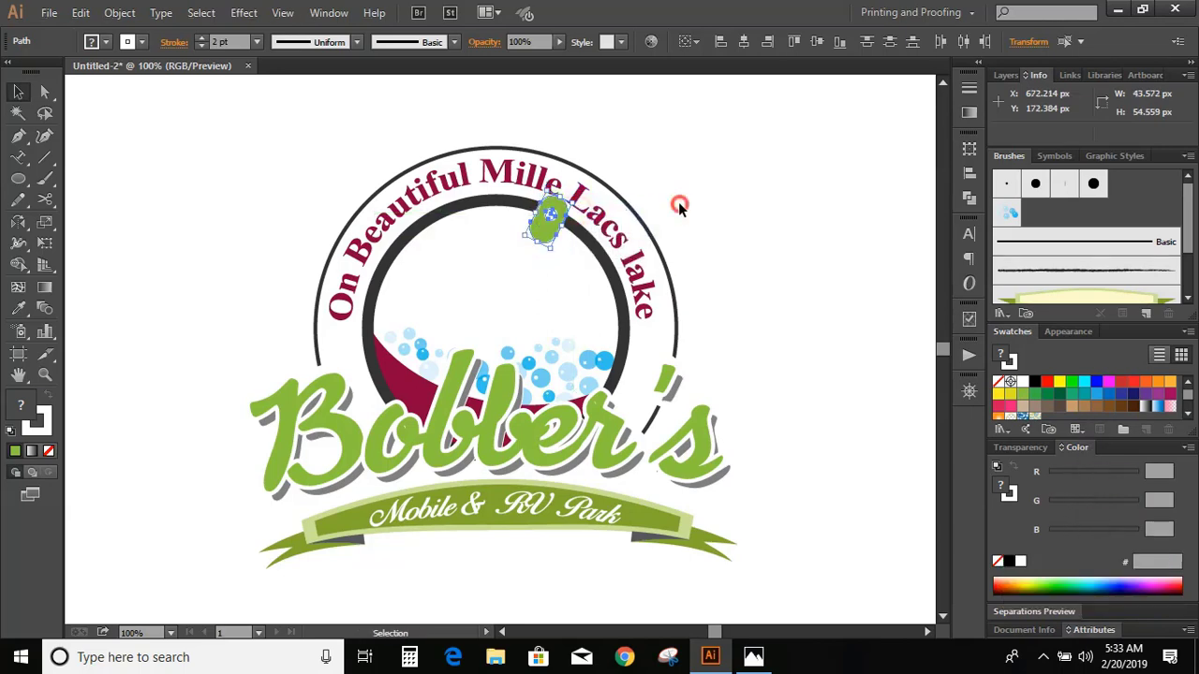
pyautogui.click(679, 208)
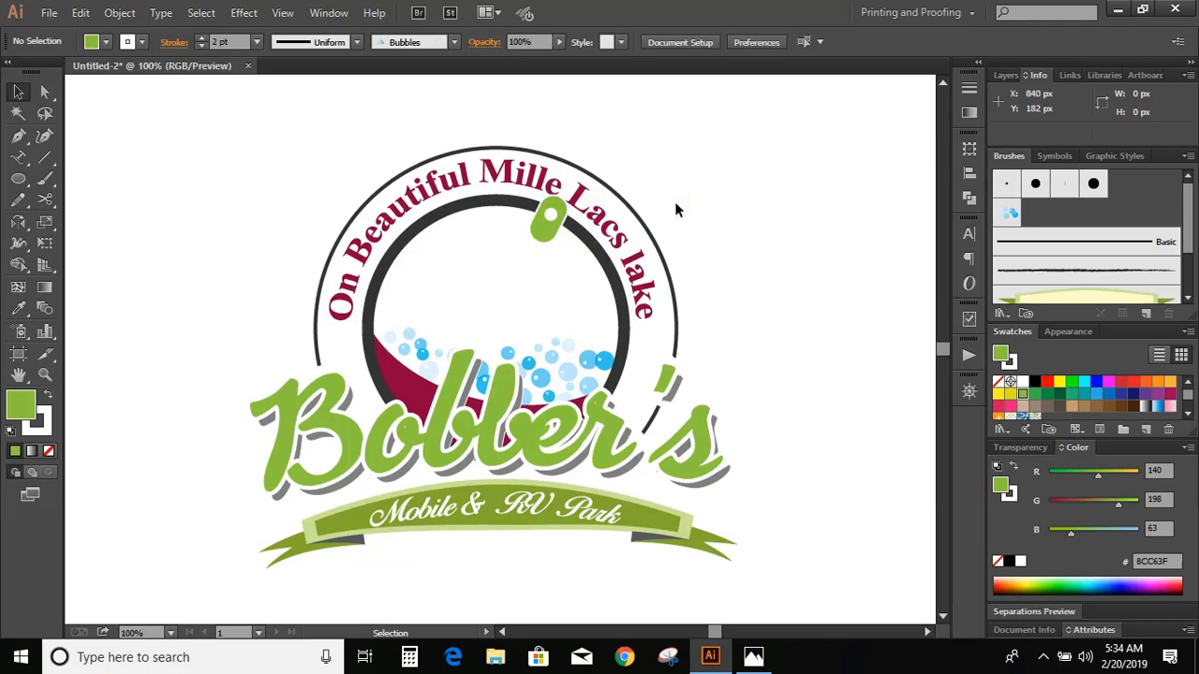
# Step: Isolate the ribbon group, recolor its inner green panel with the dark red sampled from the crescent, and deselect the panel
pyautogui.doubleClick(352, 518)
pyautogui.click(353, 517)
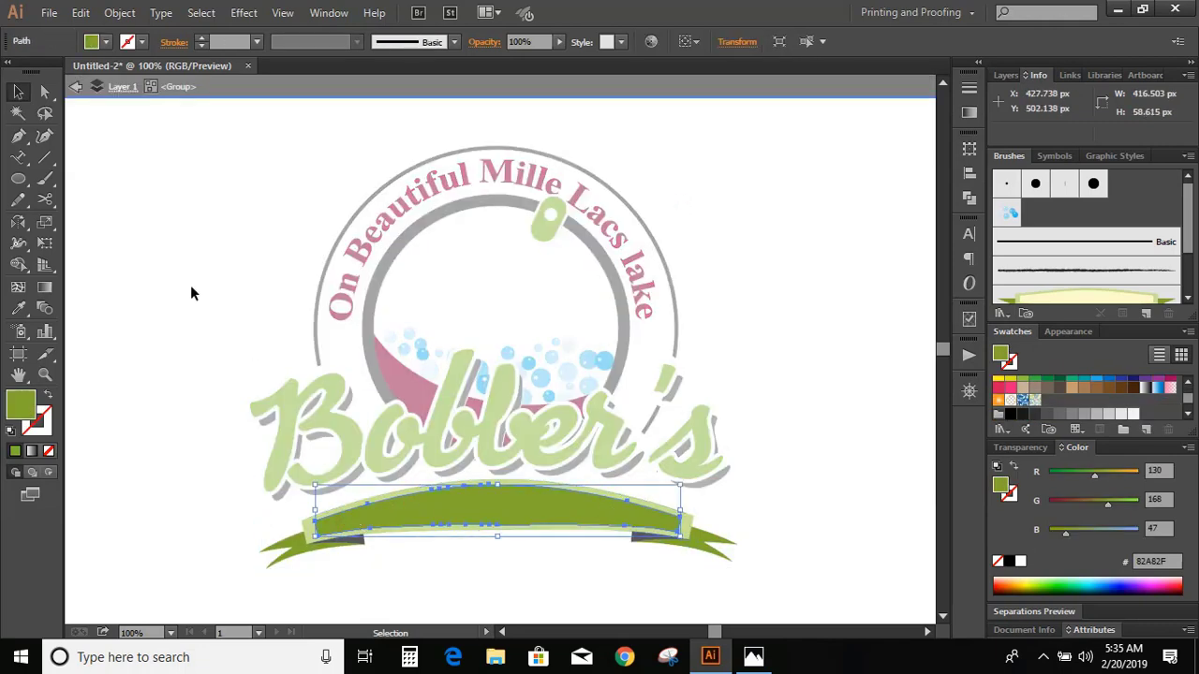
pyautogui.click(19, 311)
pyautogui.click(417, 373)
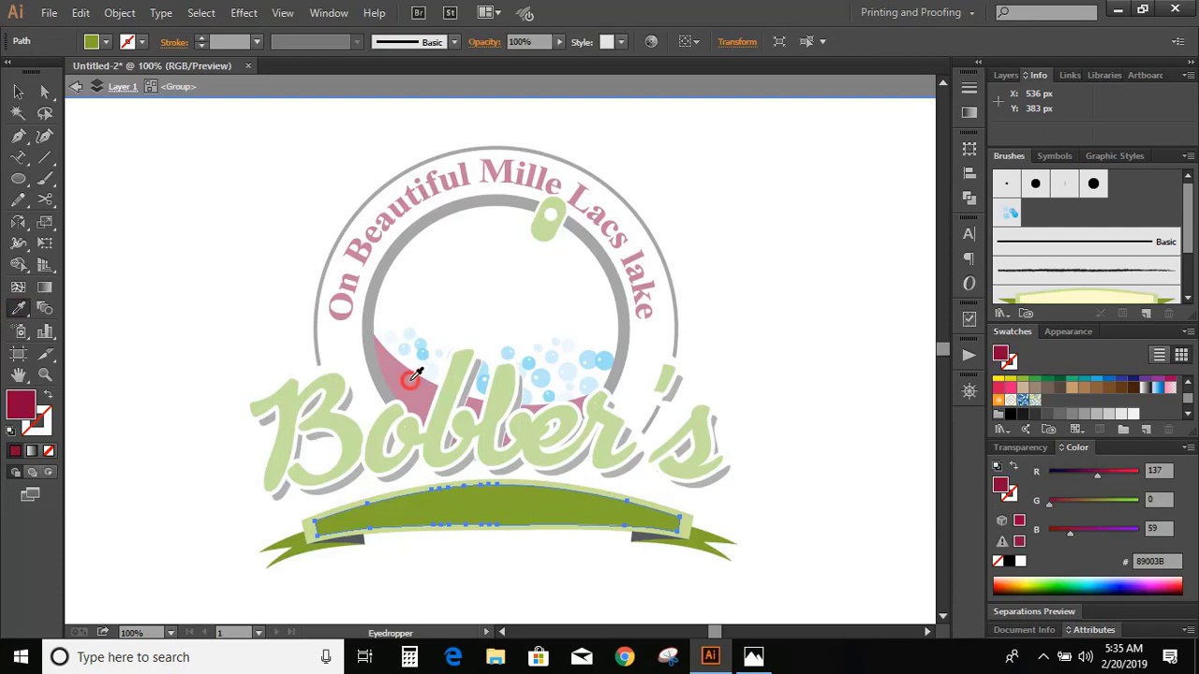
pyautogui.click(17, 92)
pyautogui.doubleClick(16, 92)
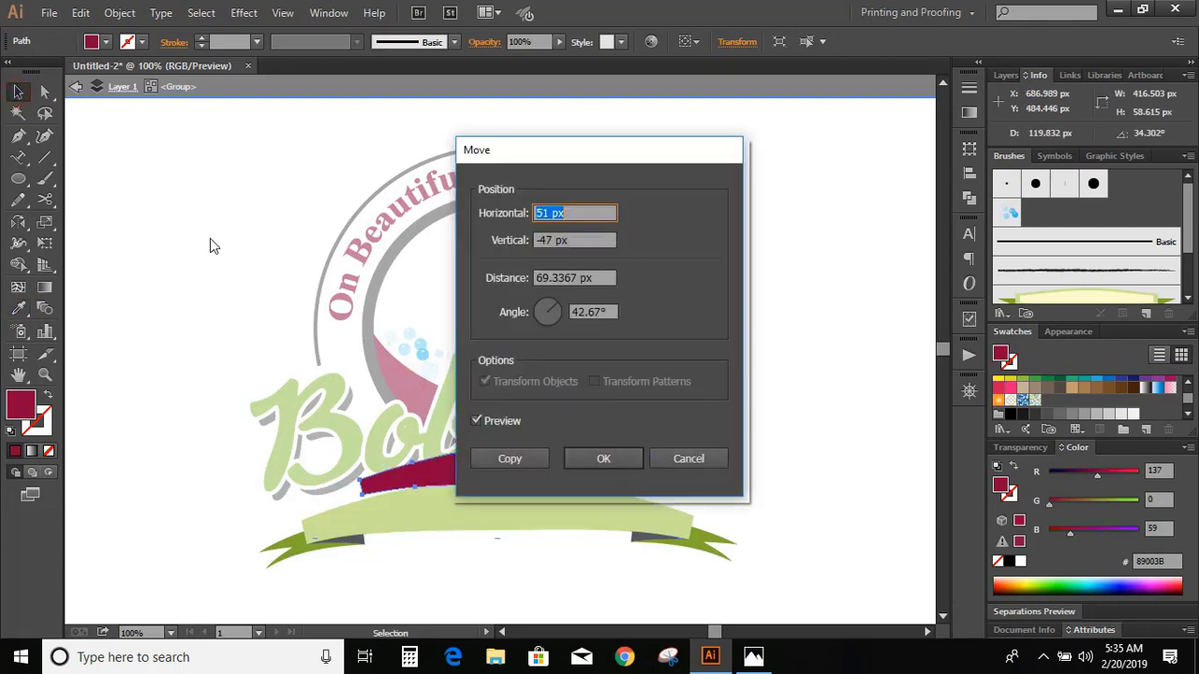
pyautogui.click(688, 458)
pyautogui.doubleClick(170, 214)
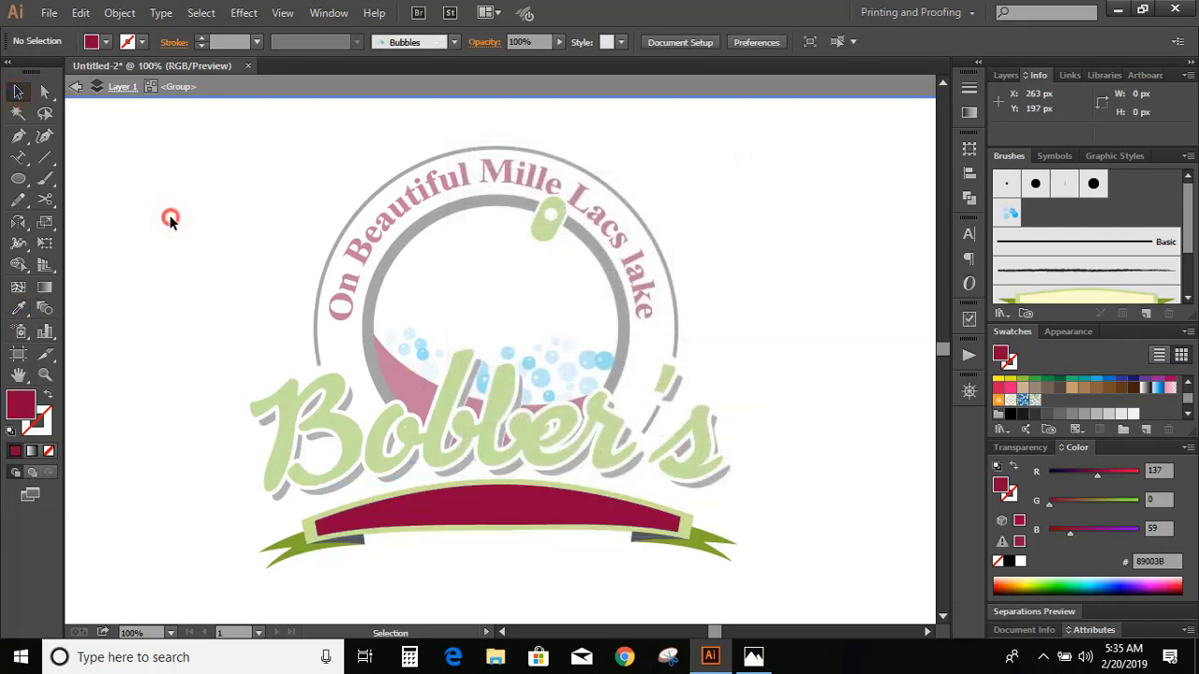